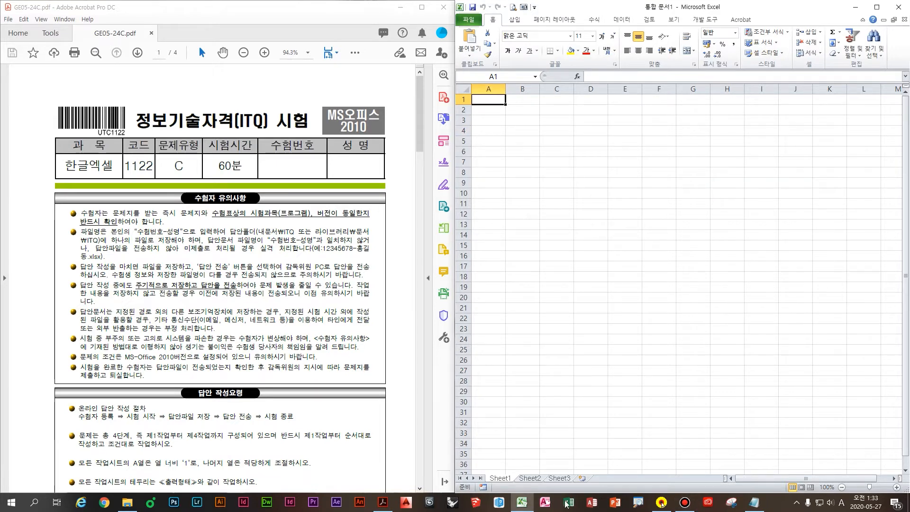
# Group all three worksheets and set the width of column A to 1 on them
pyautogui.press('ctrl')
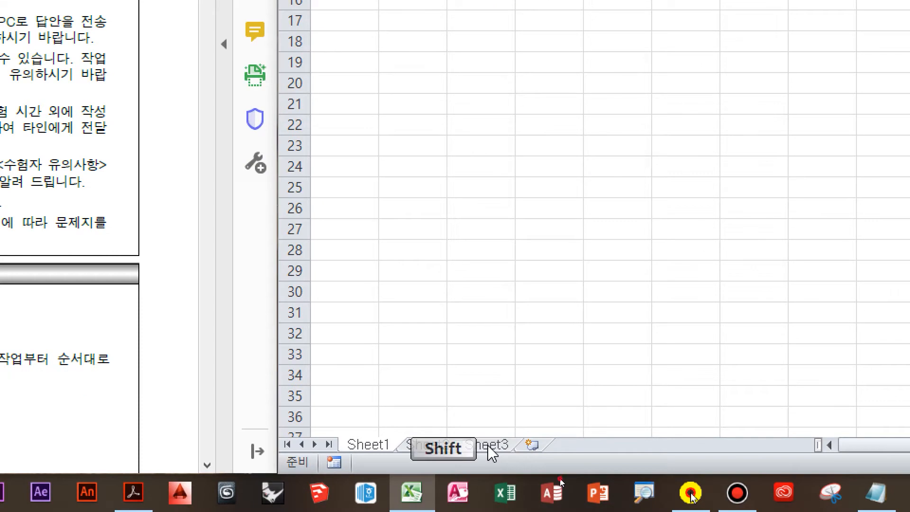
pyautogui.keyDown('shift'); pyautogui.click(487, 446); pyautogui.keyUp('shift')
pyautogui.keyDown('shift'); pyautogui.click(497, 447); pyautogui.keyUp('shift')
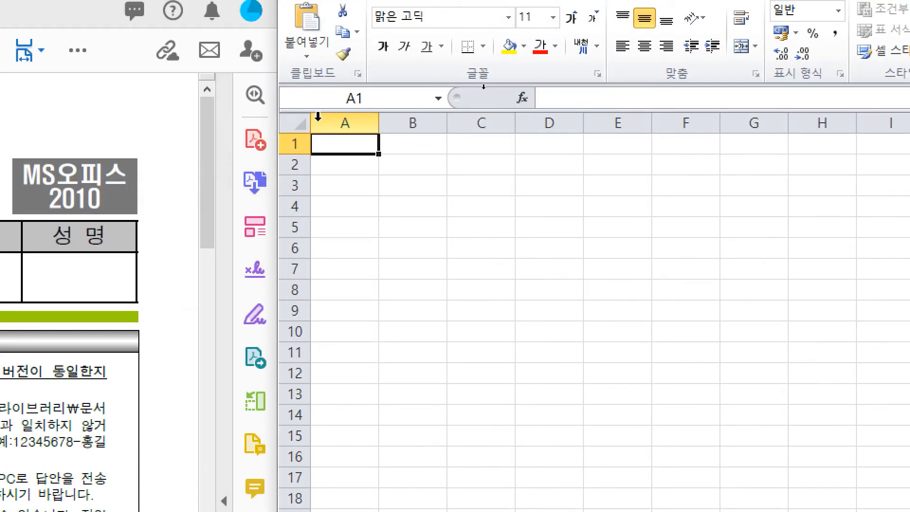
pyautogui.rightClick(332, 123)
pyautogui.click(428, 348)
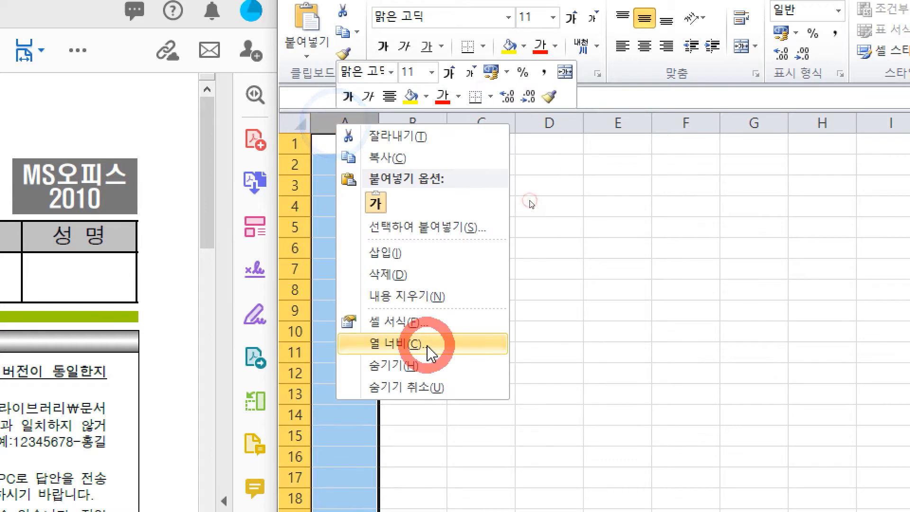
pyautogui.write('1')
pyautogui.click(408, 355)
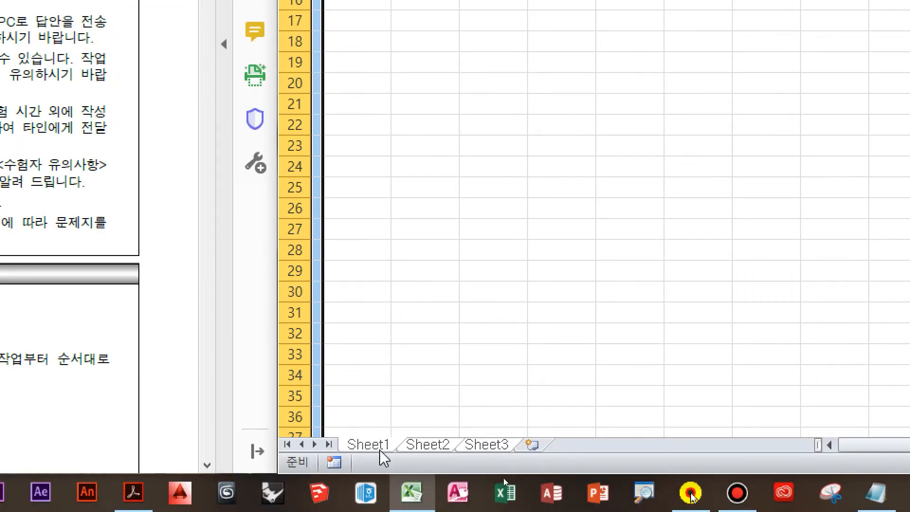
# Rename Sheet1 as 제1작업
pyautogui.doubleClick(374, 444)
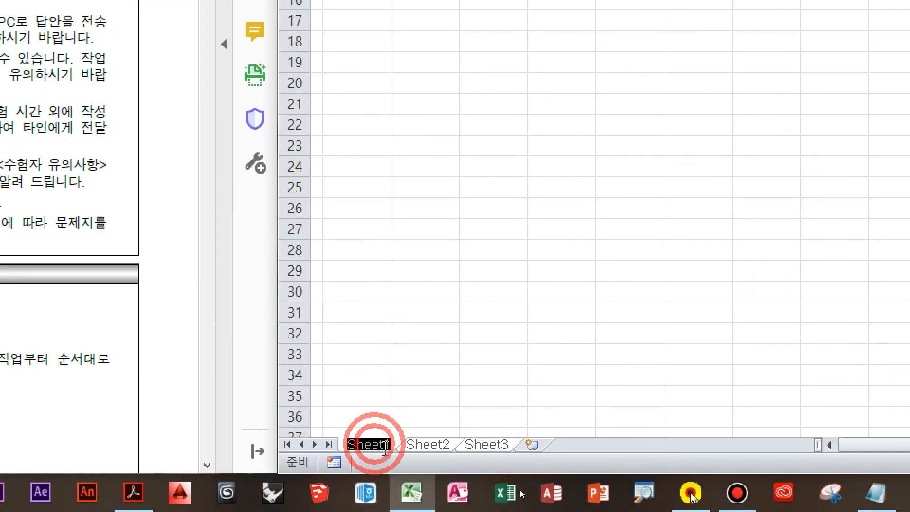
pyautogui.write('제1작어')
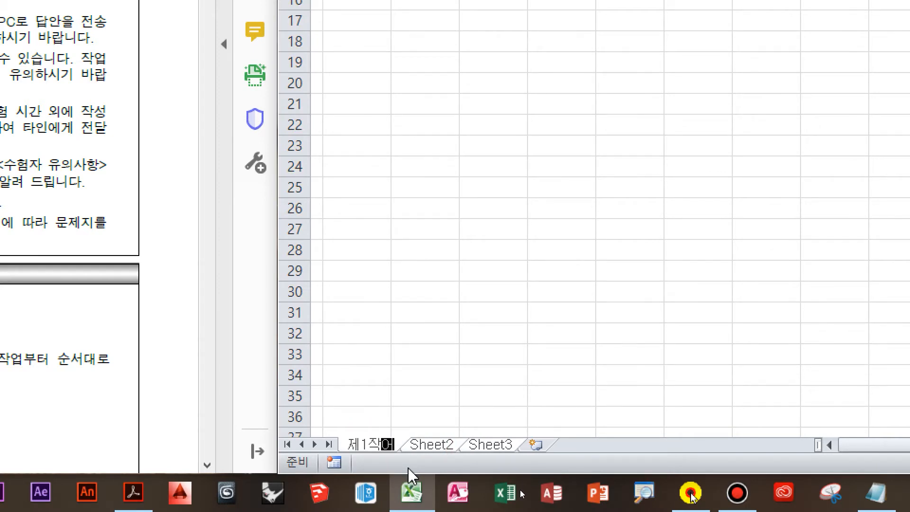
pyautogui.write('ㅂ')
pyautogui.press('Return')
# Rename Sheet2 as 제2작업 and Sheet3 as 제3작업, and return to the 제1작업 sheet
pyautogui.doubleClick(428, 445)
pyautogui.write('ㅈ')
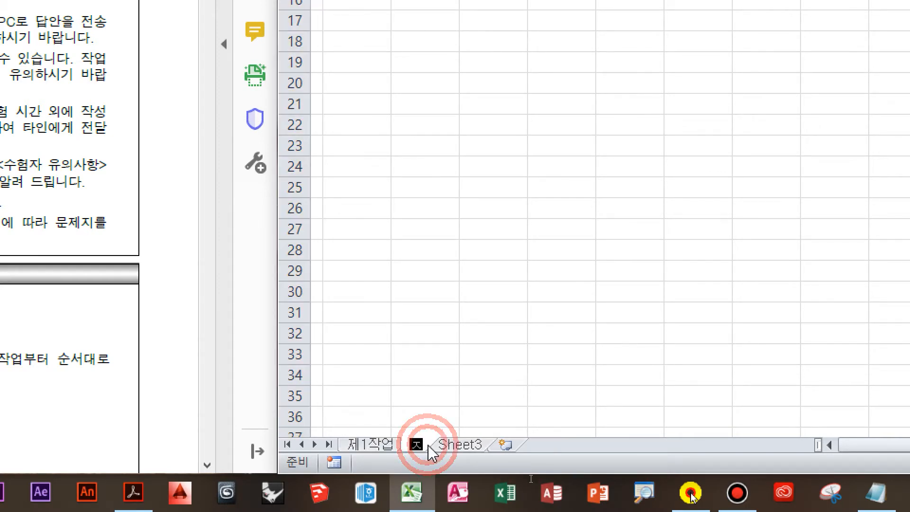
pyautogui.write('ㅔ2작업')
pyautogui.press('Return')
pyautogui.doubleClick(488, 443)
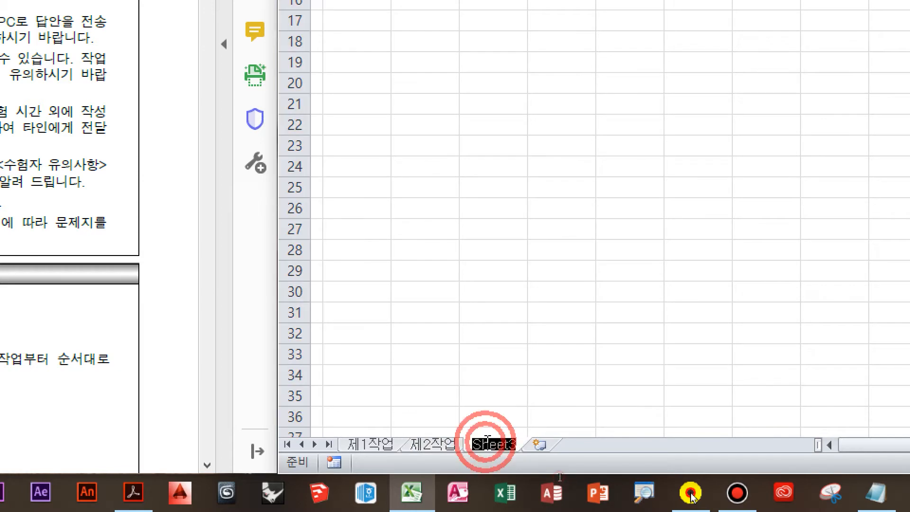
pyautogui.write('제3작업')
pyautogui.press('Return')
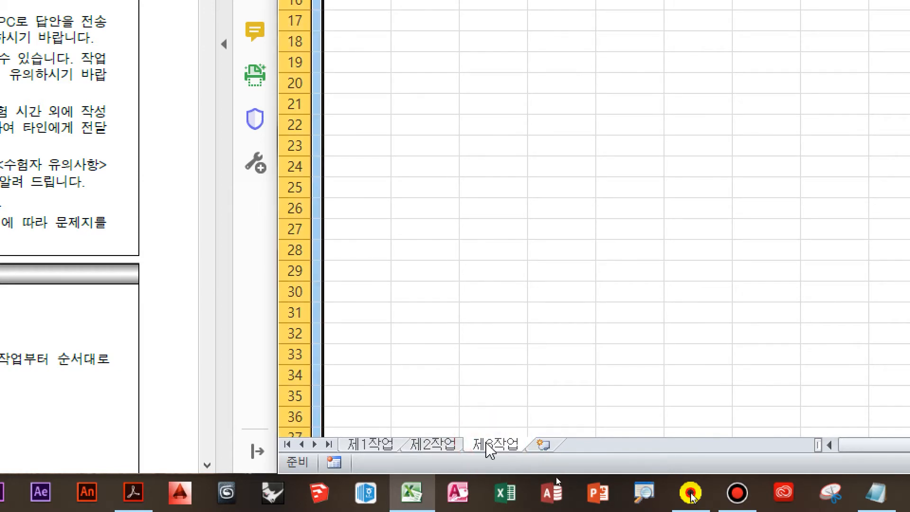
pyautogui.click(378, 445)
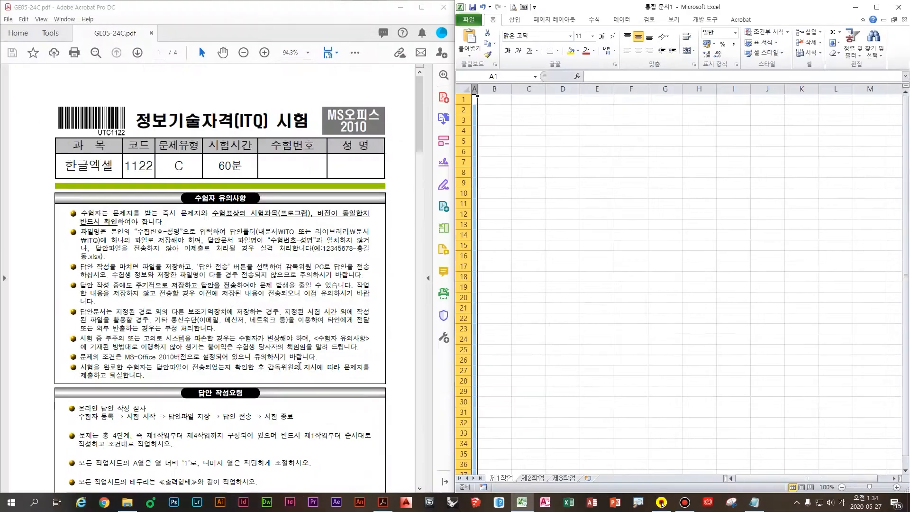
# Bring up the 제1작업 table on page 2 of the exam PDF and select range B4:J14 in the worksheet
pyautogui.click(297, 365)
pyautogui.scroll(-10, 291, 365)
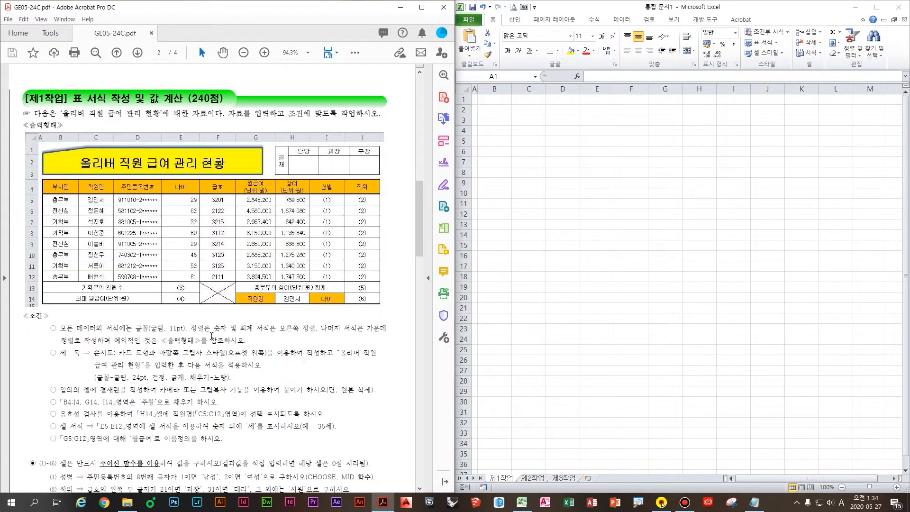
pyautogui.scroll(-2, 212, 337)
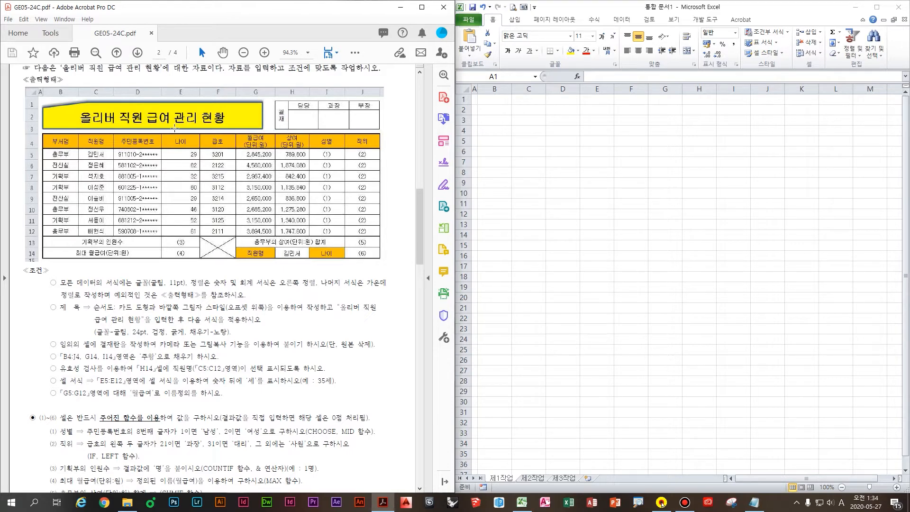
pyautogui.click(612, 119)
pyautogui.click(550, 150)
pyautogui.moveTo(500, 131); pyautogui.dragTo(767, 236)
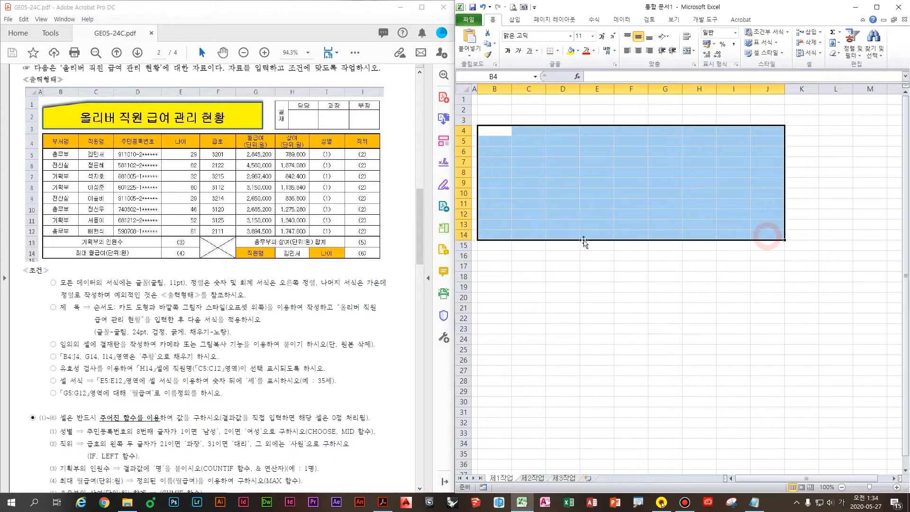
# Enlarge the PDF table for reference, and enter 부서명 in B4, 총무부 in B5 and 전산실 in B6
pyautogui.click(260, 206)
pyautogui.scroll(1, 259, 206)
pyautogui.click(554, 148)
pyautogui.write('부서며')
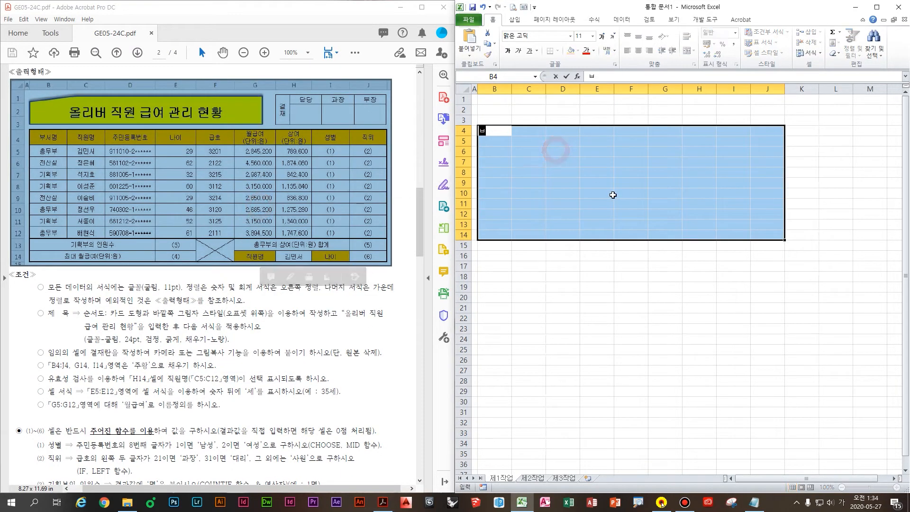
pyautogui.press('Return')
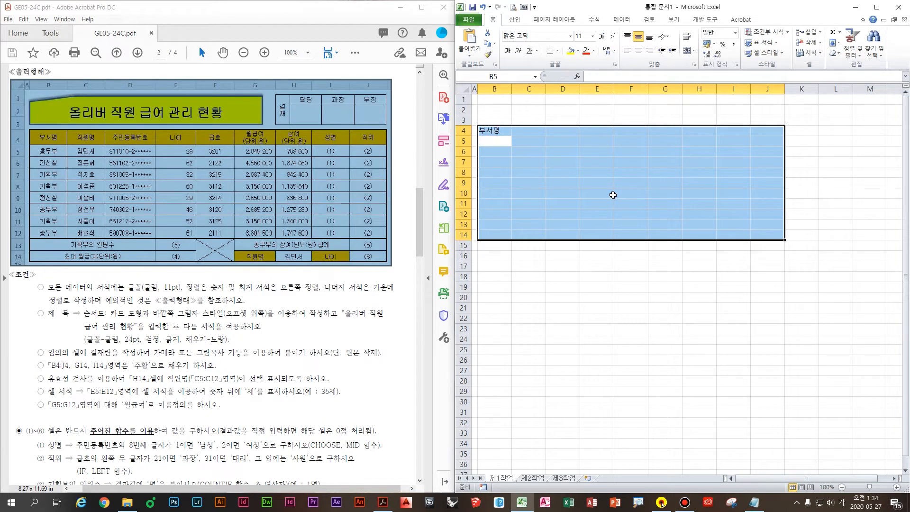
pyautogui.write('총무부')
pyautogui.press('Return')
pyautogui.write('전산실')
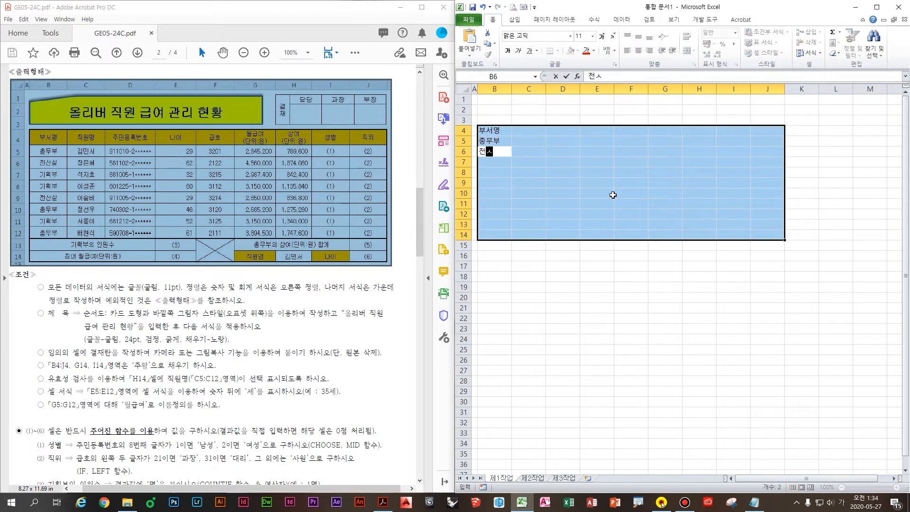
pyautogui.press('Return')
# Enter the departments 기획부, 기획부 and 전산실 in cells B7 to B9
pyautogui.write('기획ㅂㅜ')
pyautogui.press('Return')
pyautogui.write('기획부')
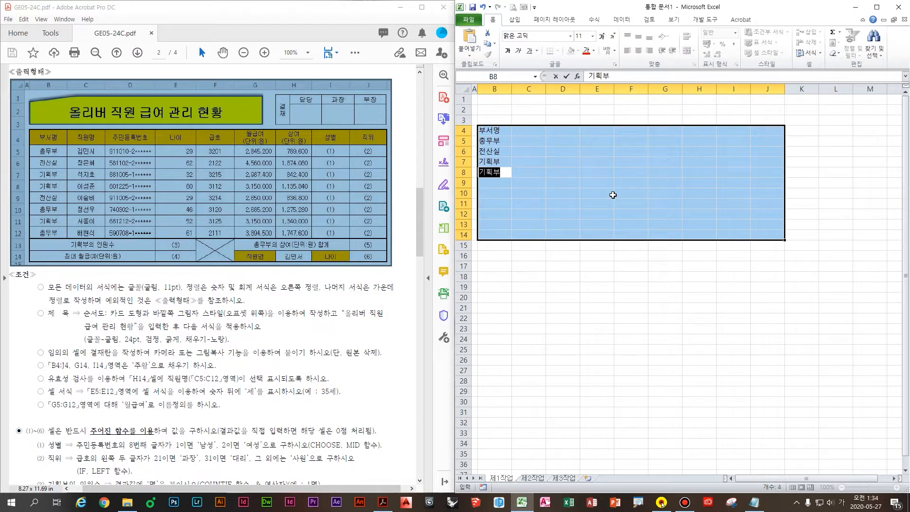
pyautogui.press('Return')
pyautogui.write('전산실')
pyautogui.press('Return')
# Enter the departments 총무부, 기획부 and 총무부 in cells B10 to B12
pyautogui.write('총무부 기획부')
pyautogui.write('총')
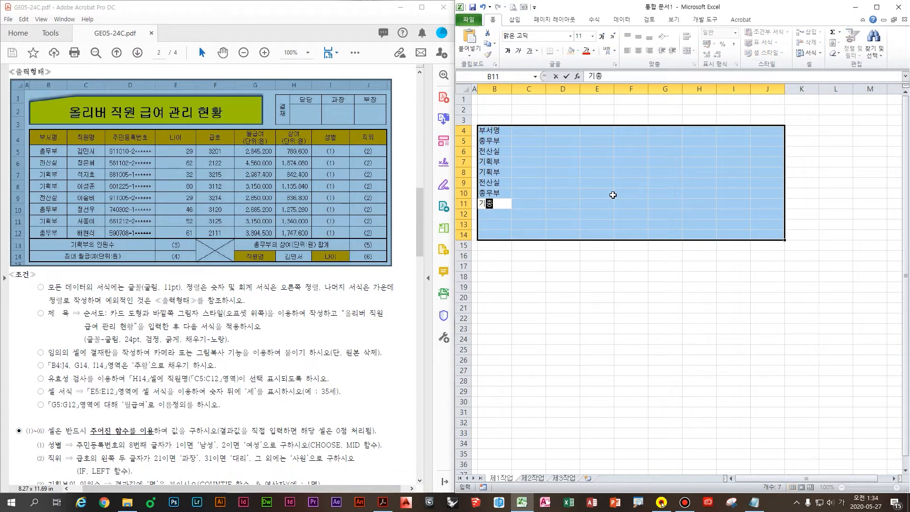
pyautogui.press('BackSpace')
pyautogui.press('BackSpace')
pyautogui.press('BackSpace')
pyautogui.press('BackSpace')
pyautogui.write('기획부')
pyautogui.press('Return')
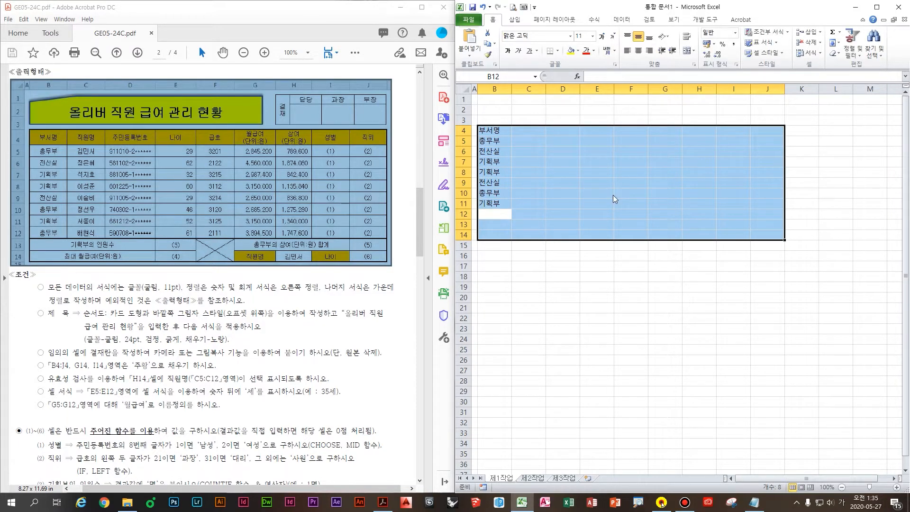
pyautogui.write('총무부')
pyautogui.press('Return')
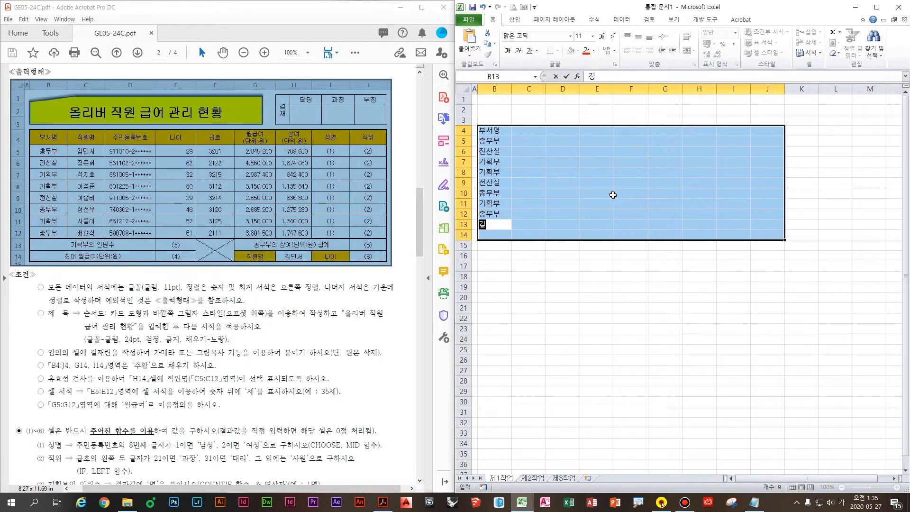
# Enter the summary labels 기획부의 인원수 in B13 and 최대 월급여(단위:원) in B14
pyautogui.write('기획부의 인우원수')
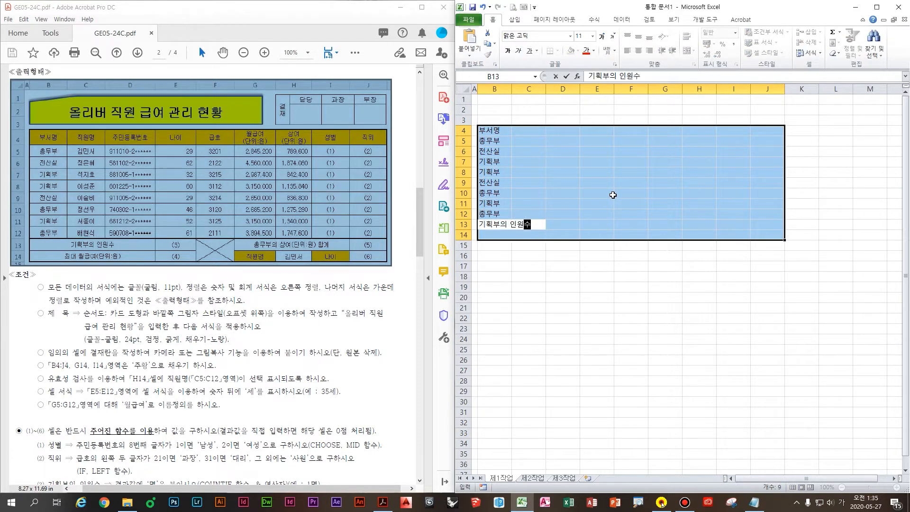
pyautogui.press('Return')
pyautogui.write('ㅊ최대 월급여')
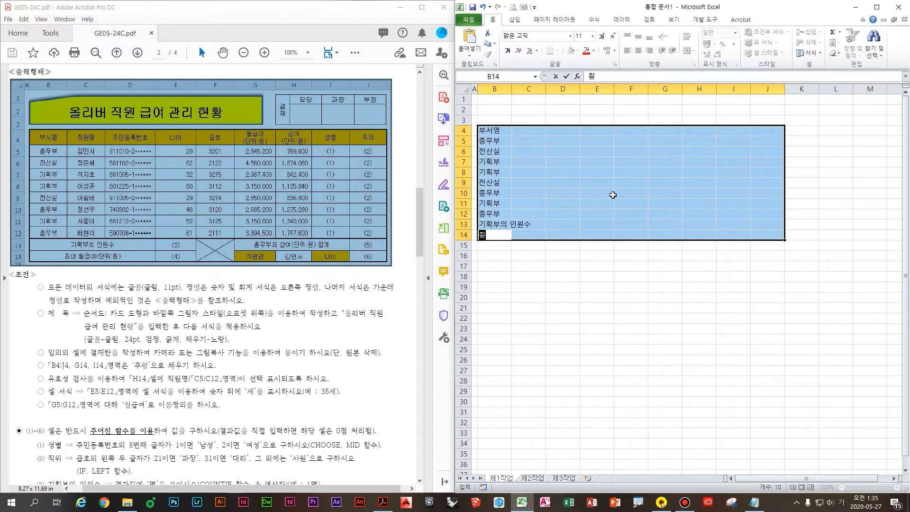
pyautogui.write('(단위')
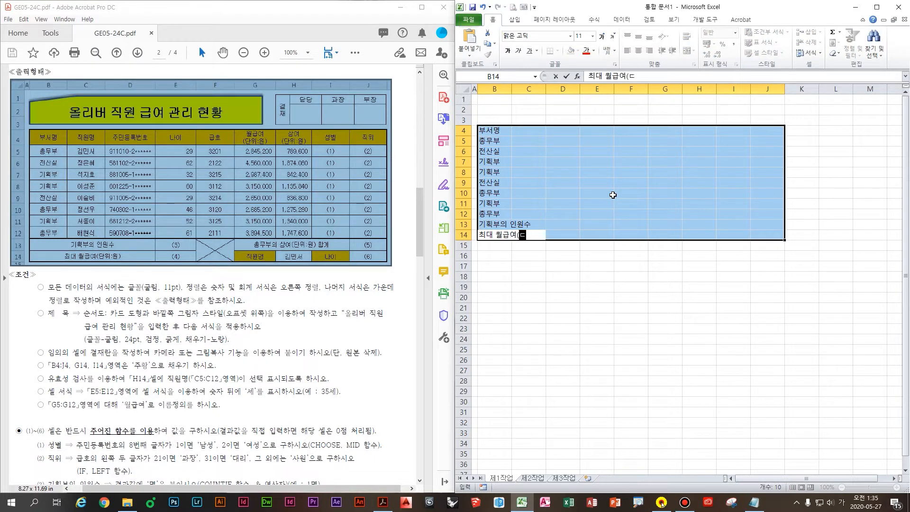
pyautogui.write(':ㅇ')
pyautogui.write(')')
pyautogui.press('Return')
# Enter the column header 직원명 in C4
pyautogui.write('작ㅇ')
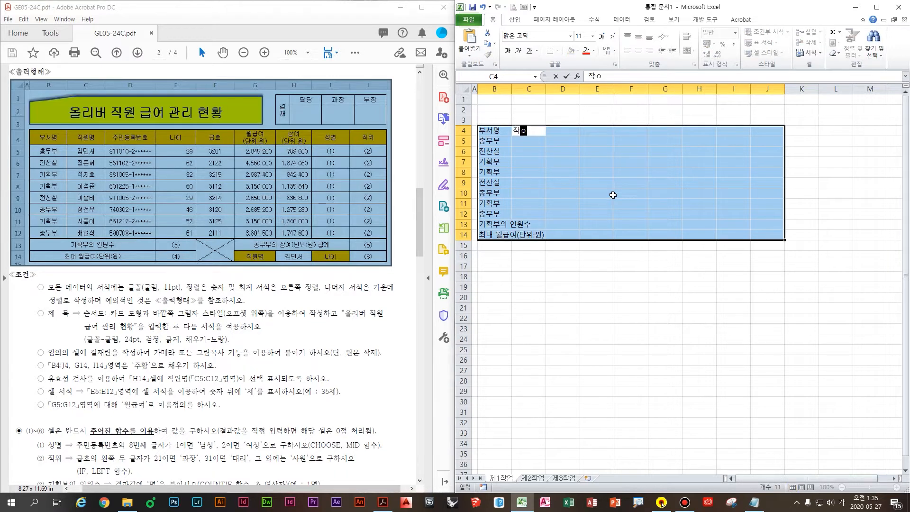
pyautogui.press('BackSpace')
pyautogui.write('직원ㅁ')
pyautogui.press('Return')
# Enter the eight employees' names from the exam table in C5 to C12, leaving C13 and C14 empty
pyautogui.write('김민서')
pyautogui.press('Return')
pyautogui.write('정읂')
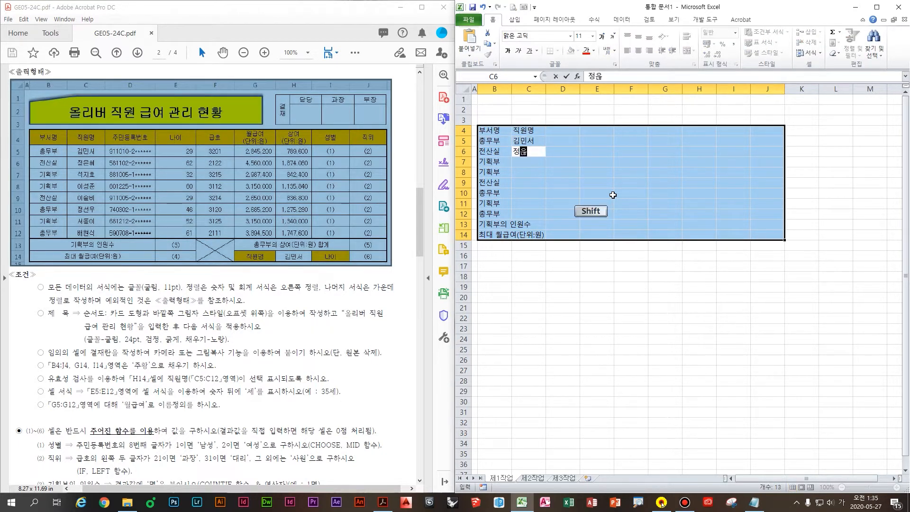
pyautogui.write('ㅖ')
pyautogui.press('Return')
pyautogui.write('석지호')
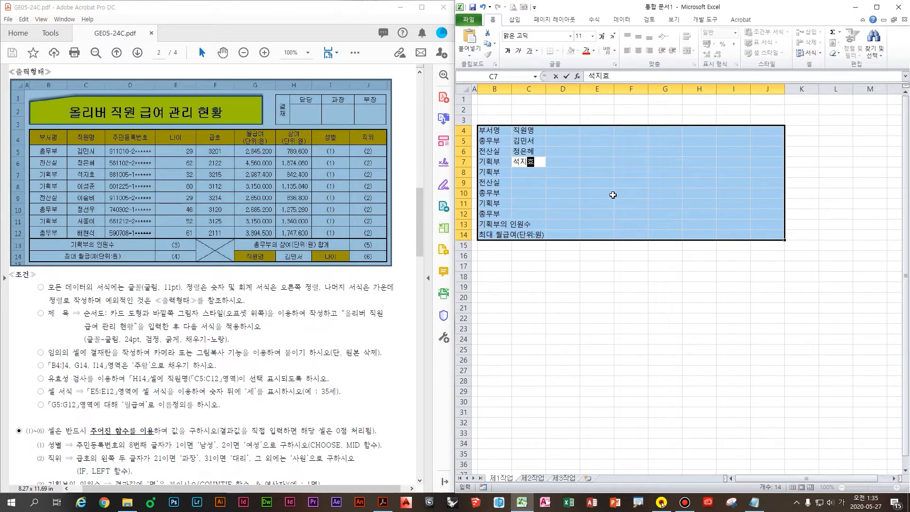
pyautogui.press('Return')
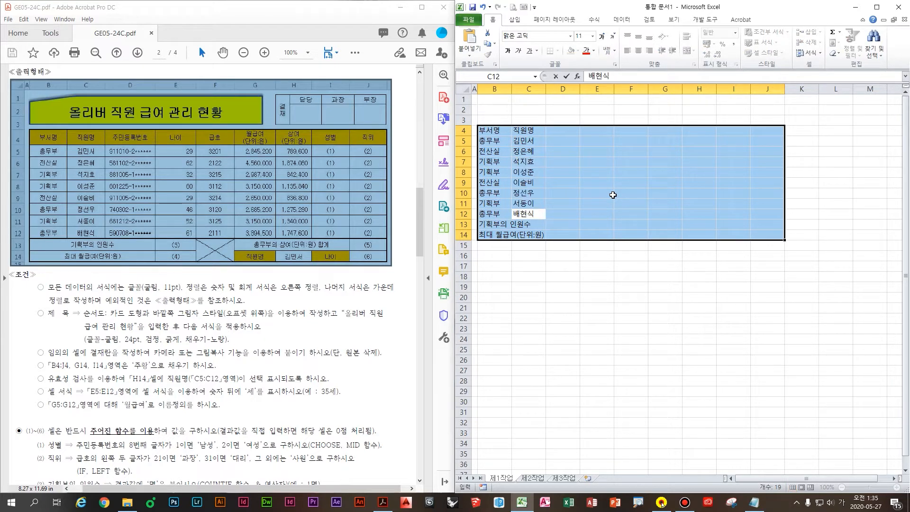
pyautogui.press('Return')
pyautogui.press('Return')
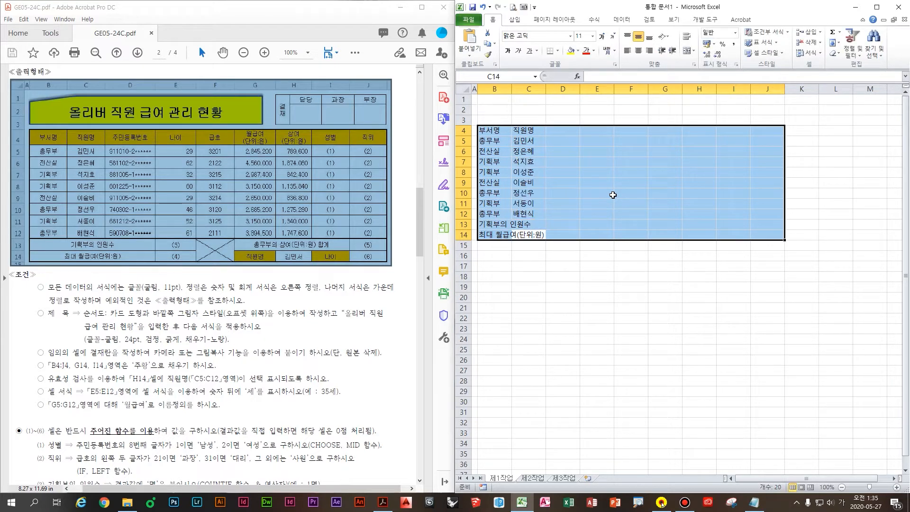
pyautogui.press('Return')
# Enter the column header 주민등록번호 in D4 and the first employee's masked resident registration number in D5
pyautogui.write('주민등로ㄱ번호')
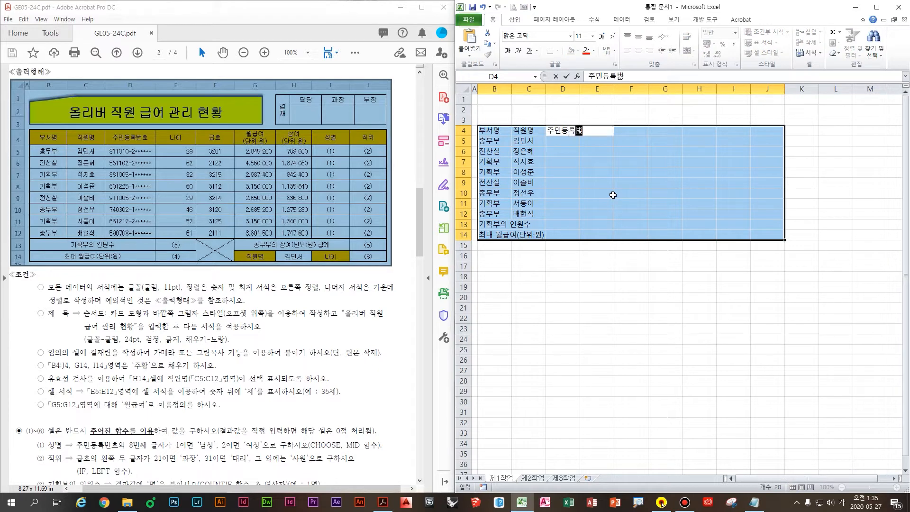
pyautogui.press('Return')
pyautogui.write('911010-2')
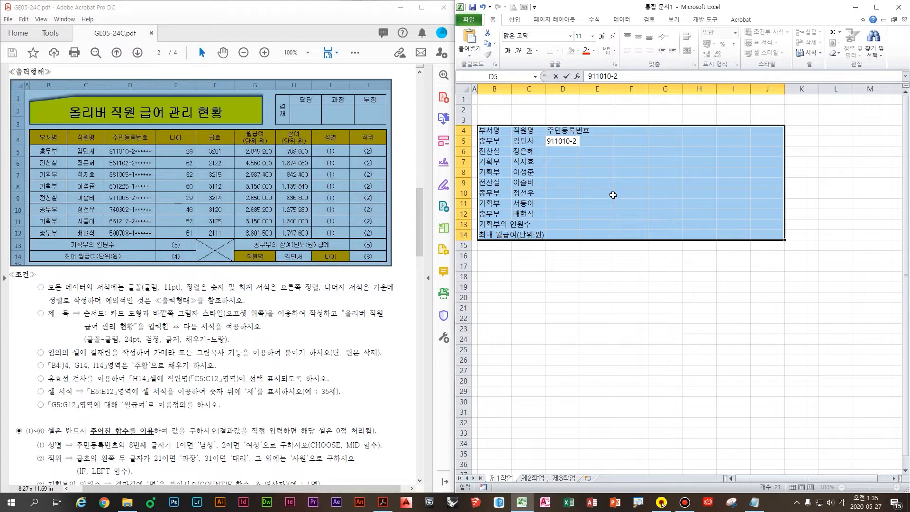
pyautogui.write('******')
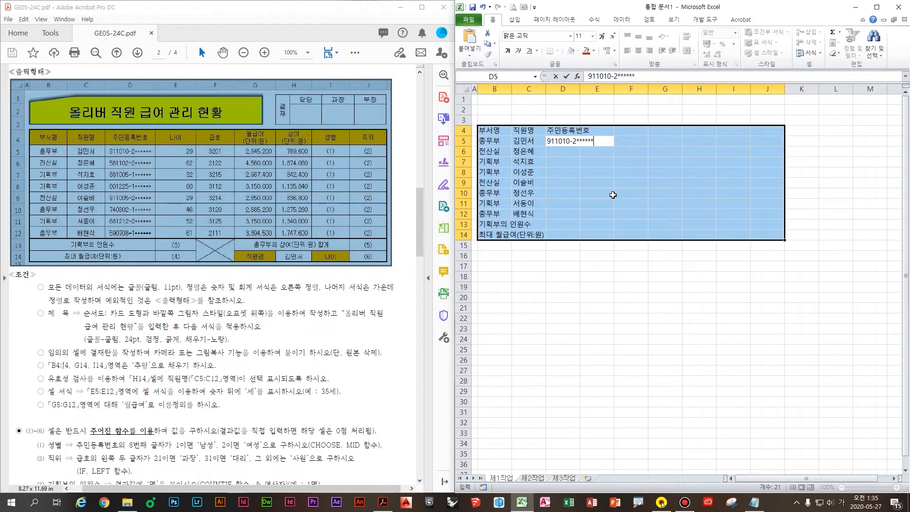
pyautogui.moveTo(595, 141); pyautogui.dragTo(570, 144)
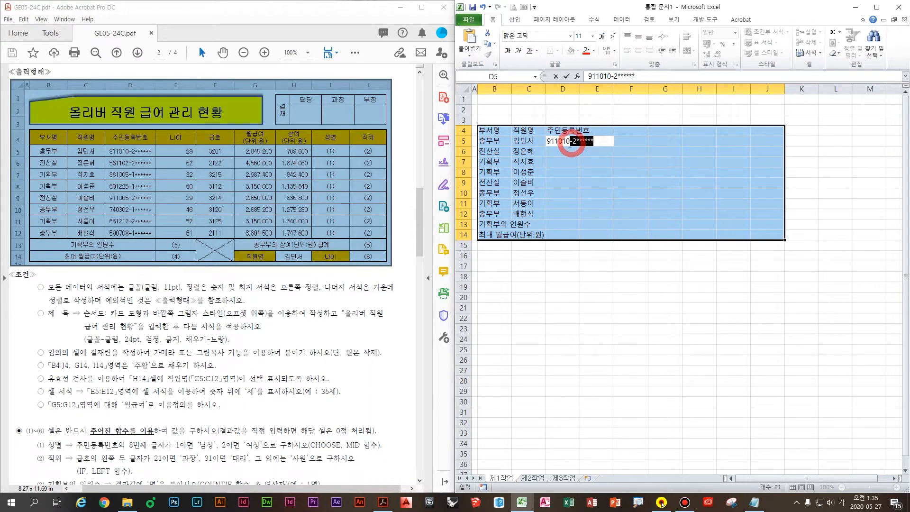
pyautogui.click(595, 142)
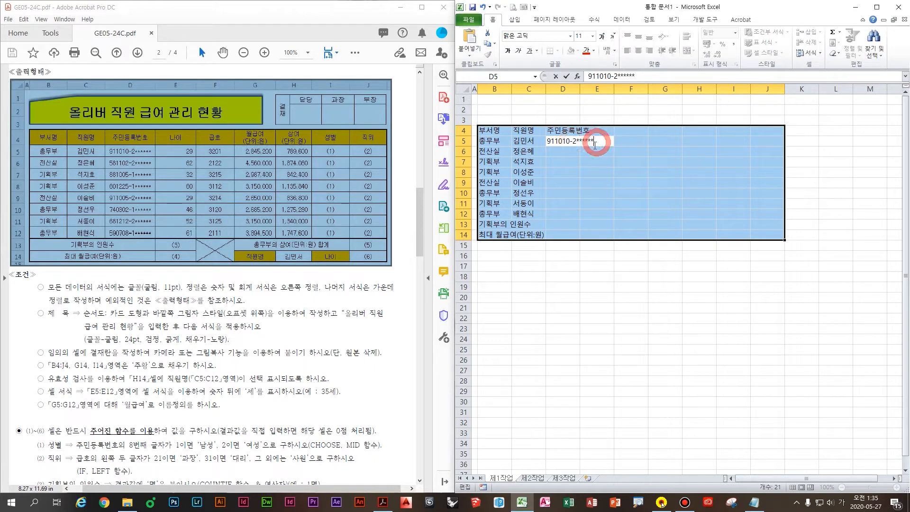
pyautogui.press('Return')
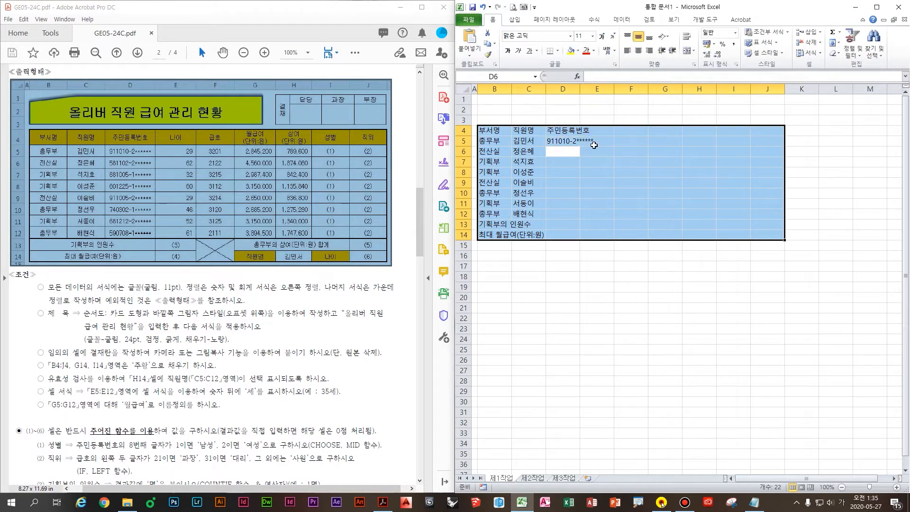
# Enter the masked resident registration numbers of the second and third employees in D6 and D7, matching the exam table
pyautogui.write('581102')
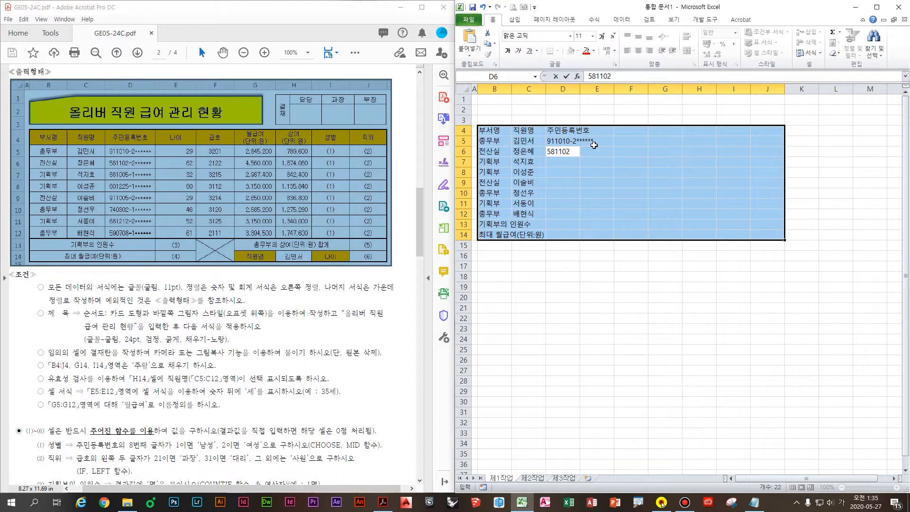
pyautogui.write('-2******')
pyautogui.press('Return')
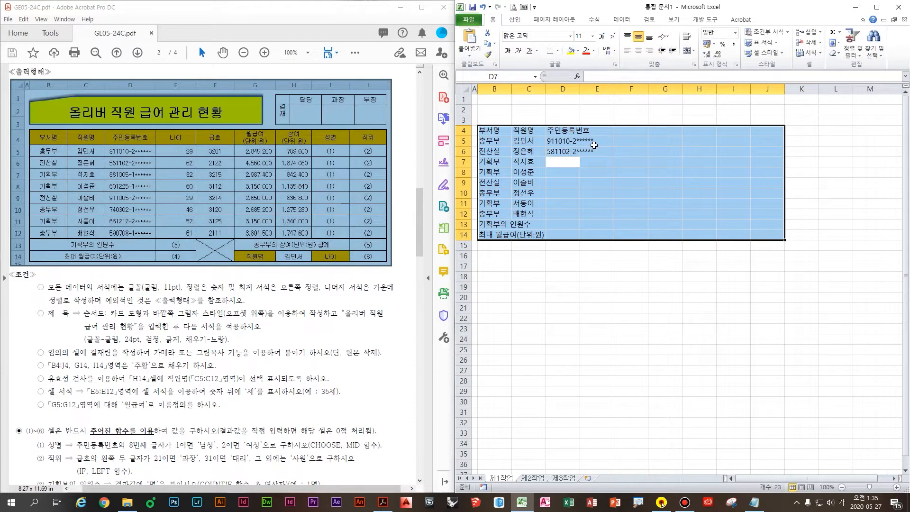
pyautogui.write('881005')
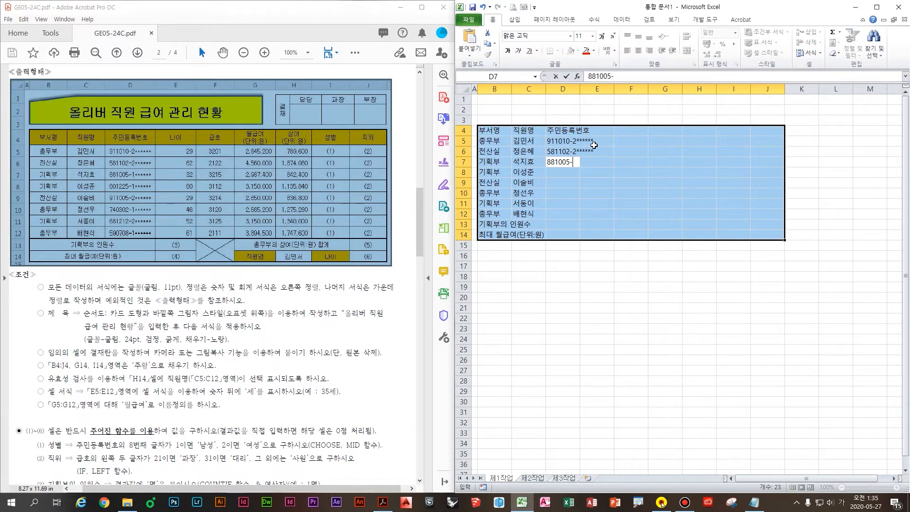
pyautogui.write('-2******')
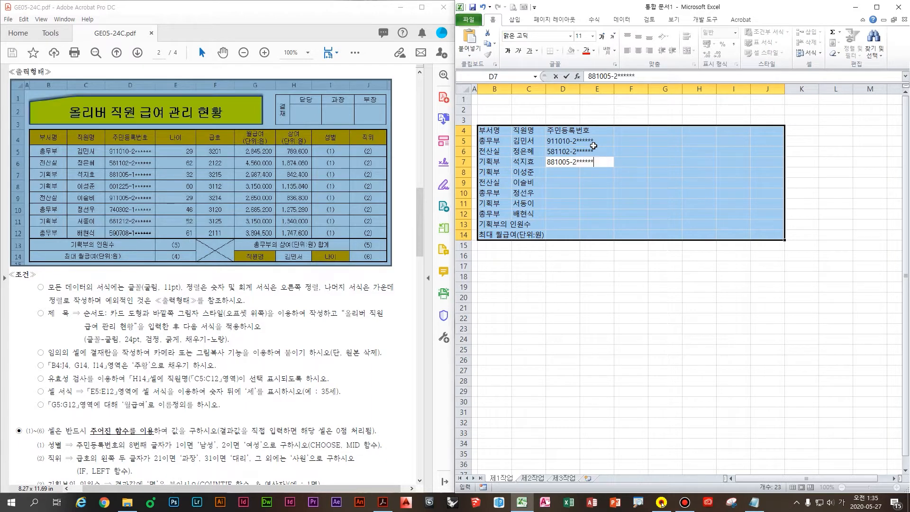
pyautogui.click(577, 163)
pyautogui.press('BackSpace')
pyautogui.write('1')
pyautogui.press('Return')
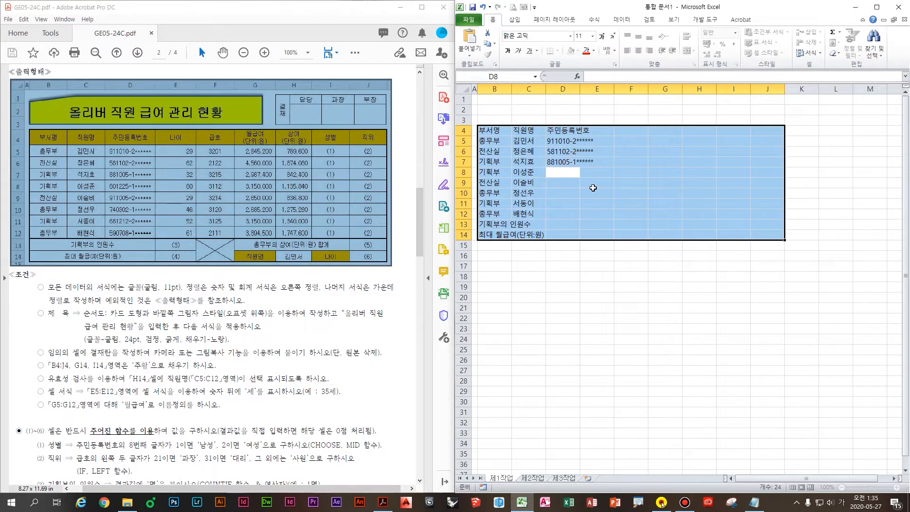
# Enter the masked resident registration numbers of the fourth and fifth employees in D8 and D9
pyautogui.write('601225-2******')
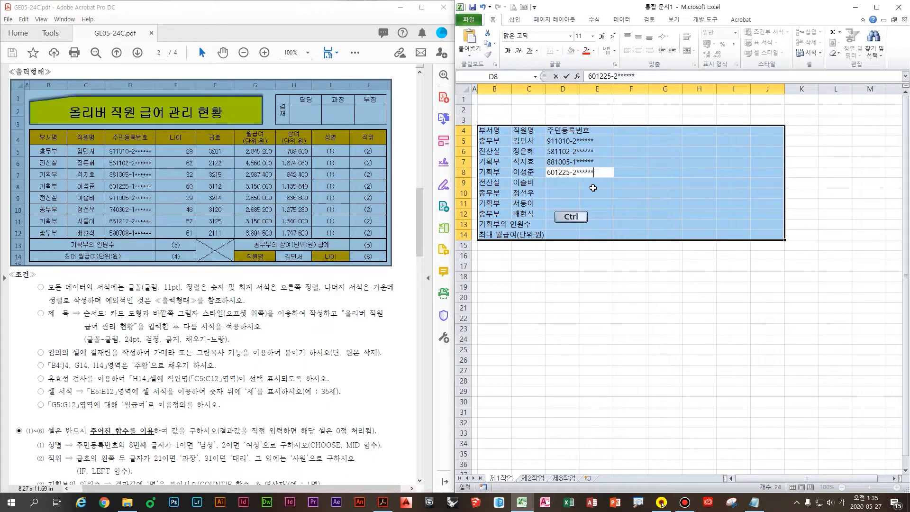
pyautogui.click(574, 174)
pyautogui.press('BackSpace')
pyautogui.write('1')
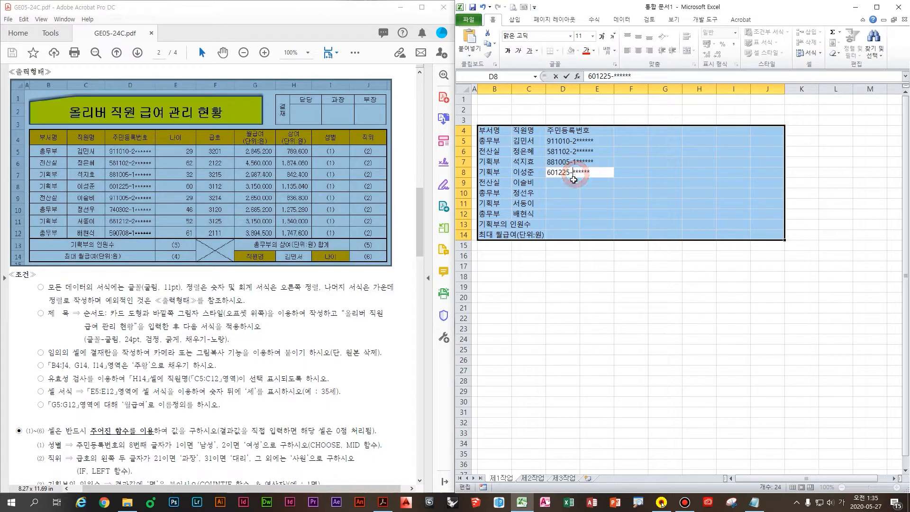
pyautogui.press('Return')
pyautogui.write('9110')
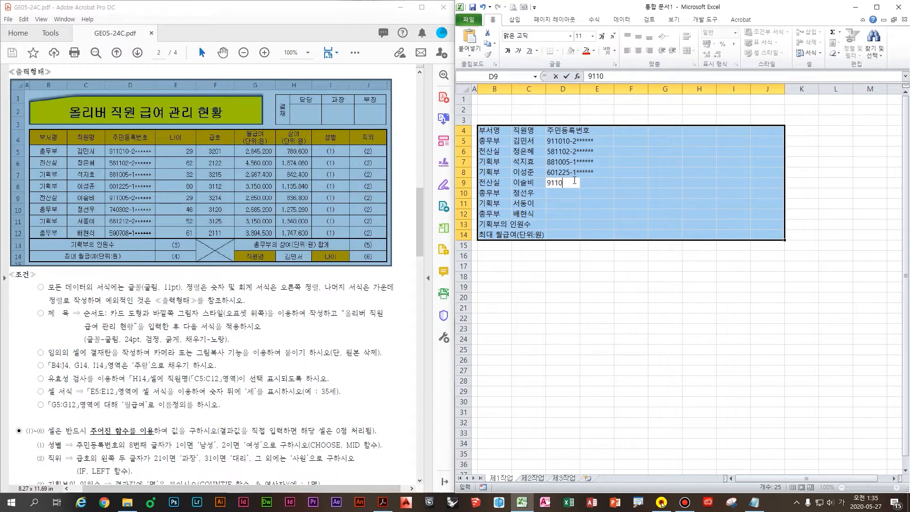
pyautogui.write('05-2******')
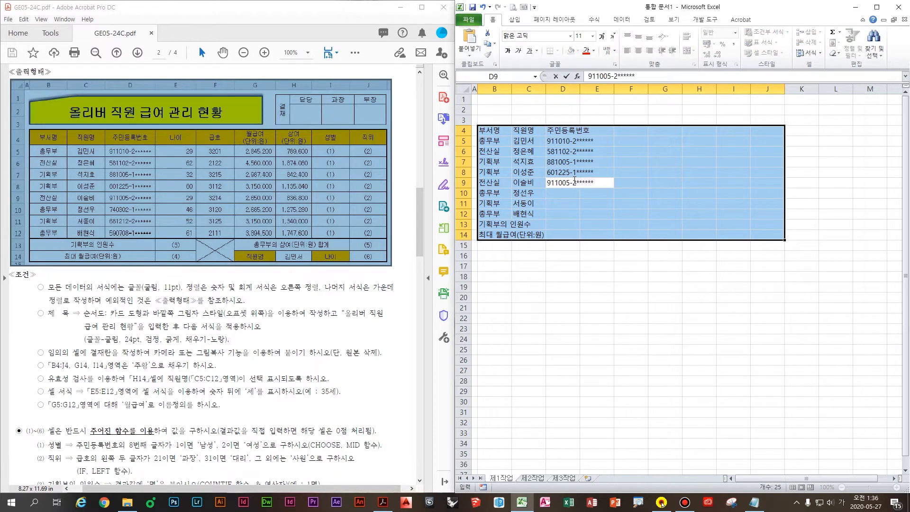
pyautogui.press('Return')
# Enter the masked resident registration numbers of the sixth and seventh employees in D10 and D11
pyautogui.write('740302')
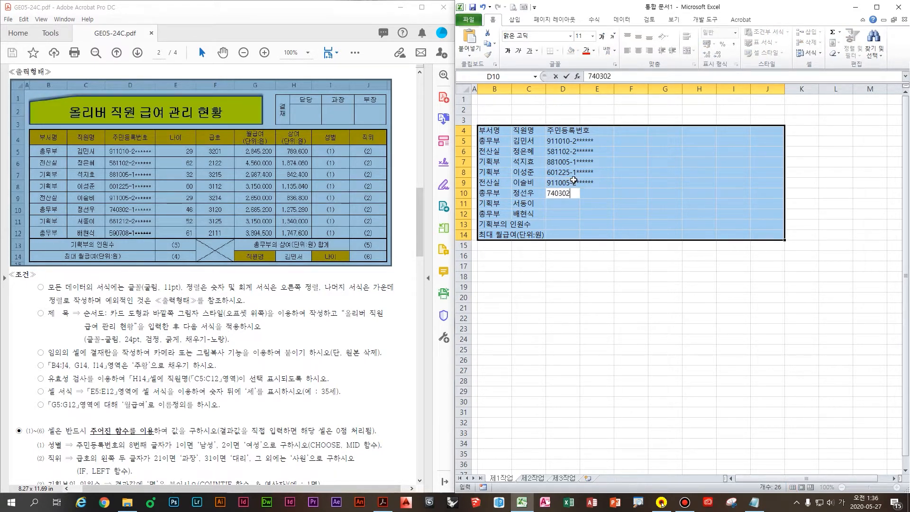
pyautogui.write('-2******')
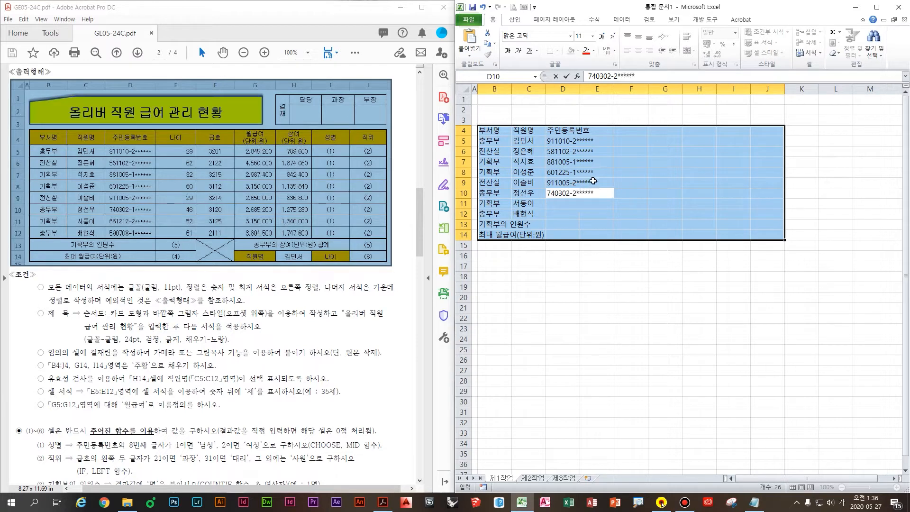
pyautogui.click(575, 193)
pyautogui.press('BackSpace')
pyautogui.write('1')
pyautogui.press('Return')
pyautogui.write('68')
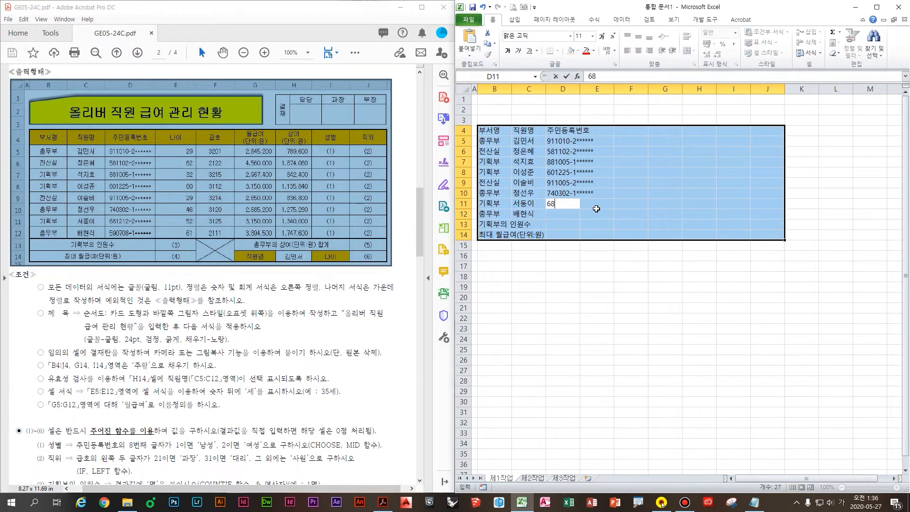
pyautogui.write('1212-2******')
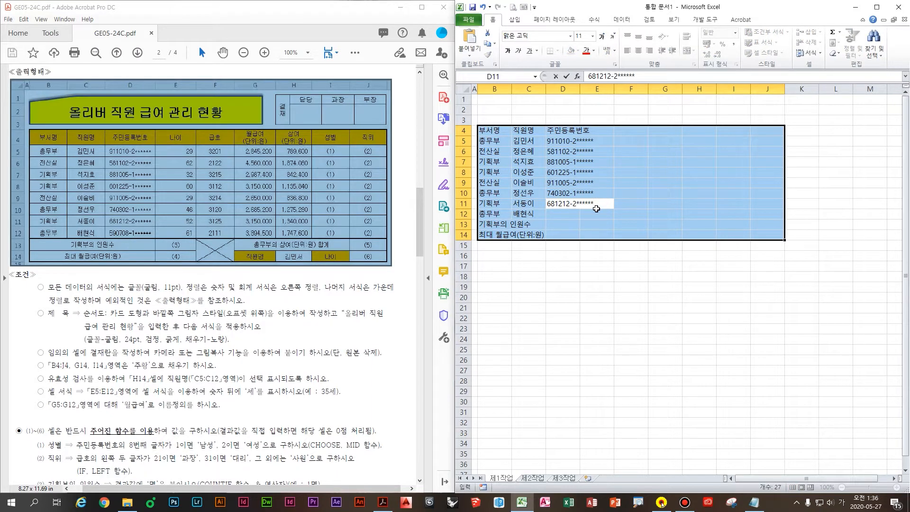
pyautogui.press('Return')
# Enter the last employee's masked resident registration number in D12, leaving D13 and D14 empty
pyautogui.write('590708')
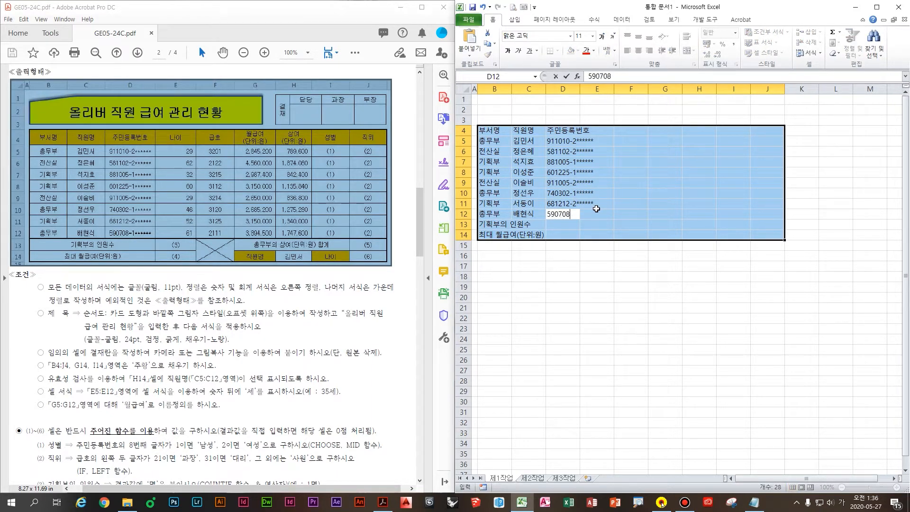
pyautogui.write('-2******')
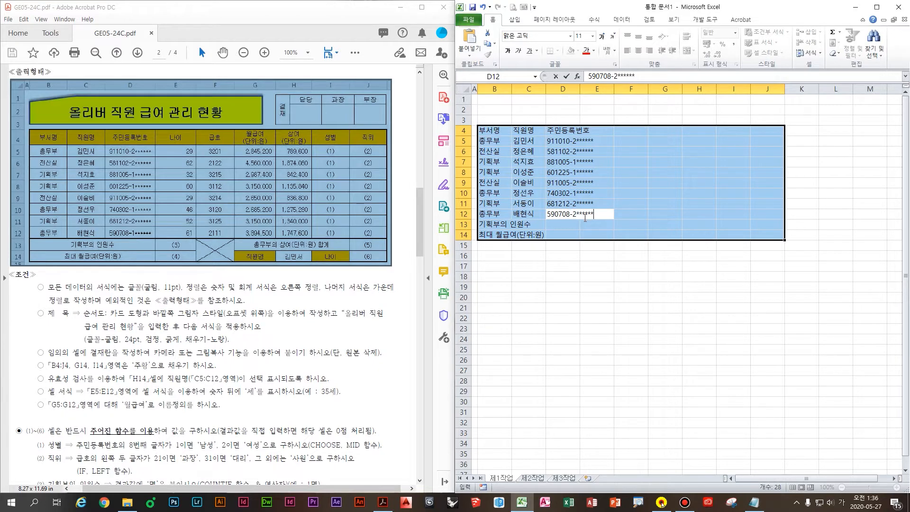
pyautogui.click(577, 213)
pyautogui.press('BackSpace')
pyautogui.write('1')
pyautogui.press('Return')
pyautogui.press('Return')
pyautogui.press('Return')
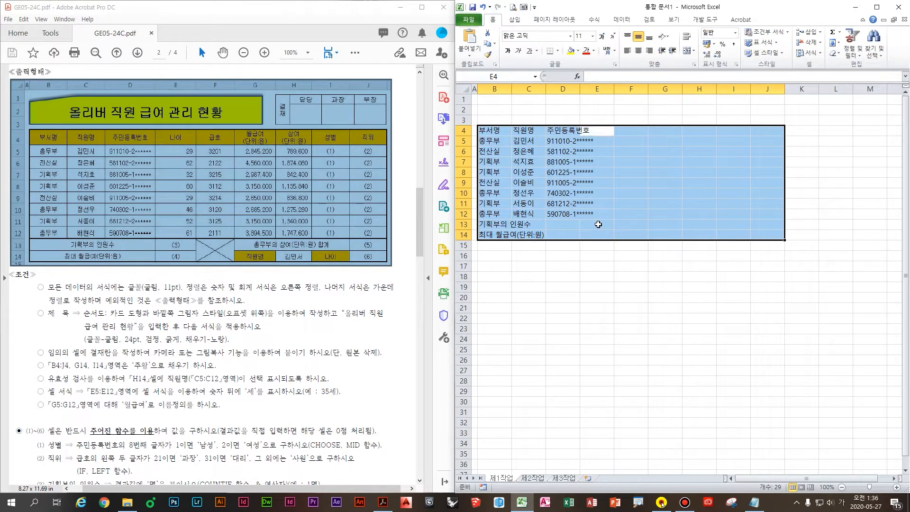
# Enter the column header 나이 in E4 and the ages 29, 62, 32, 60 and 29 in E5 to E9
pyautogui.write('나이')
pyautogui.press('Return')
pyautogui.write('29')
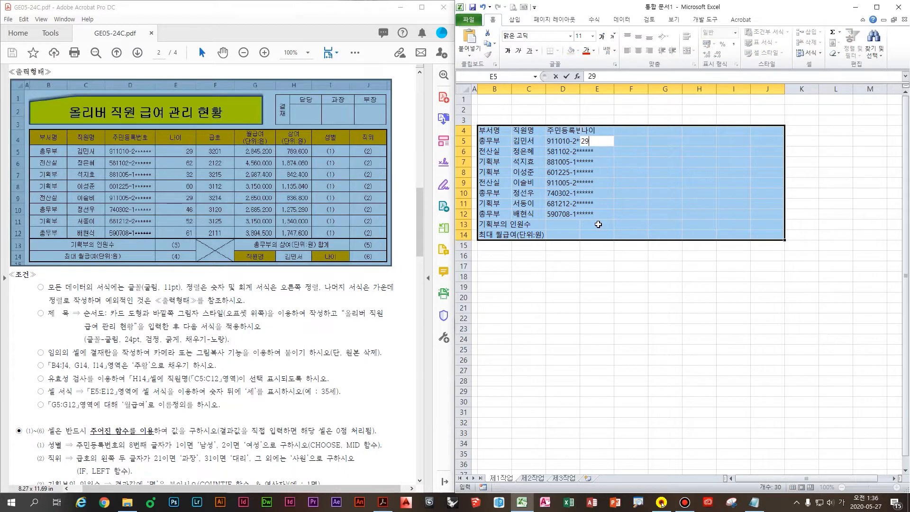
pyautogui.press('Return')
pyautogui.write('62')
pyautogui.press('Return')
pyautogui.write('32')
pyautogui.press('Return')
pyautogui.write('60 29')
pyautogui.press('Return')
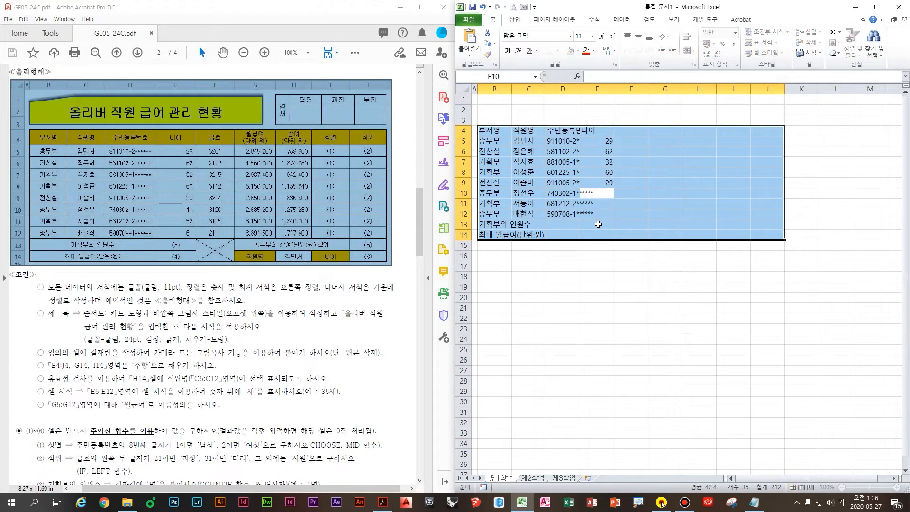
# Enter the ages 46, 52 and 61 in E10 to E12, leaving E13 and E14 empty
pyautogui.write('46')
pyautogui.press('Return')
pyautogui.write('52')
pyautogui.press('Return')
pyautogui.write('61')
pyautogui.press('Return')
pyautogui.press('Return')
pyautogui.press('Return')
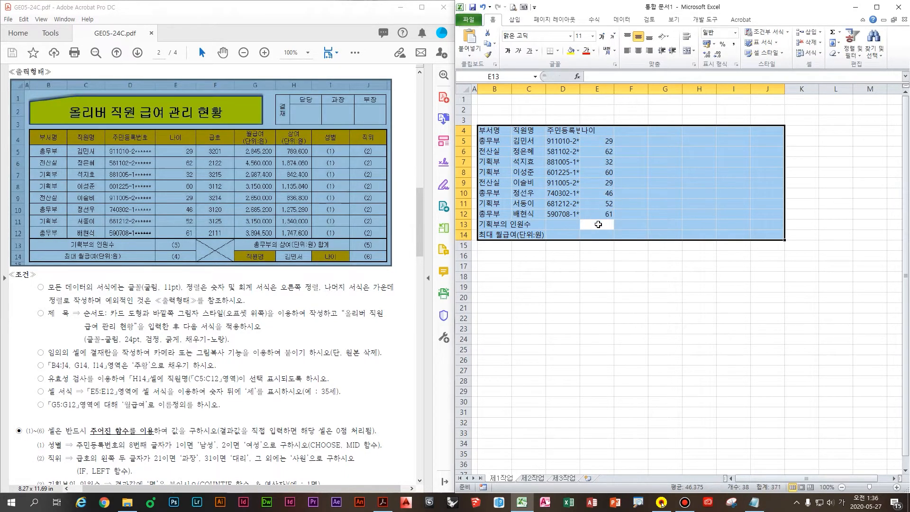
# Enter the column header 급호 in F4 and the grade codes 3201, 2122 and 3215 in F5 to F7
pyautogui.write('급호')
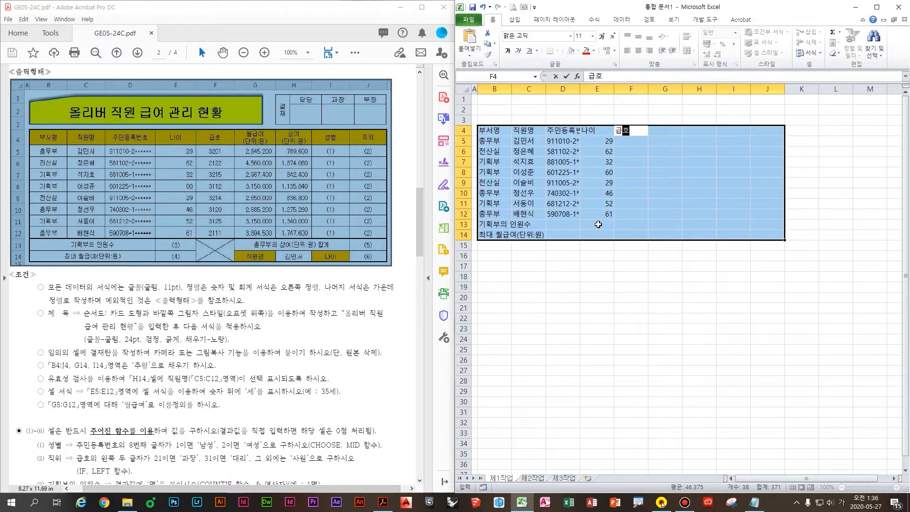
pyautogui.press('Return')
pyautogui.write('3201')
pyautogui.press('Return')
pyautogui.write('212')
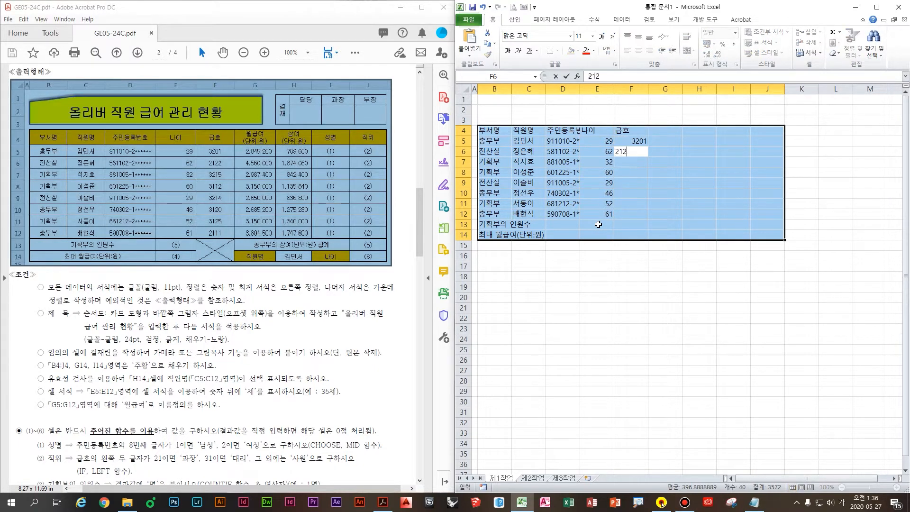
pyautogui.write('2')
pyautogui.press('Return')
pyautogui.write('3215')
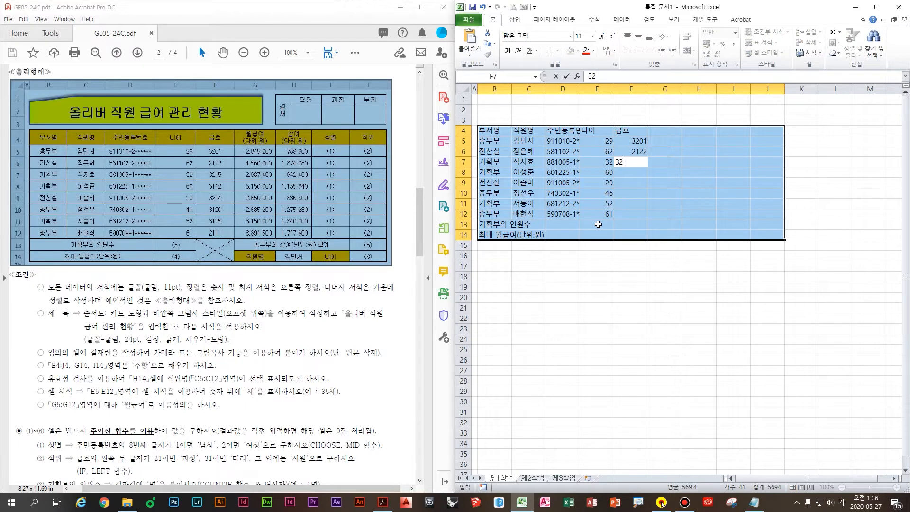
pyautogui.press('Return')
# Enter the grade codes 3112, 3214 and 3120 in F8 to F10
pyautogui.write('3112')
pyautogui.press('Return')
pyautogui.write('3214')
pyautogui.press('Return')
pyautogui.write('3120')
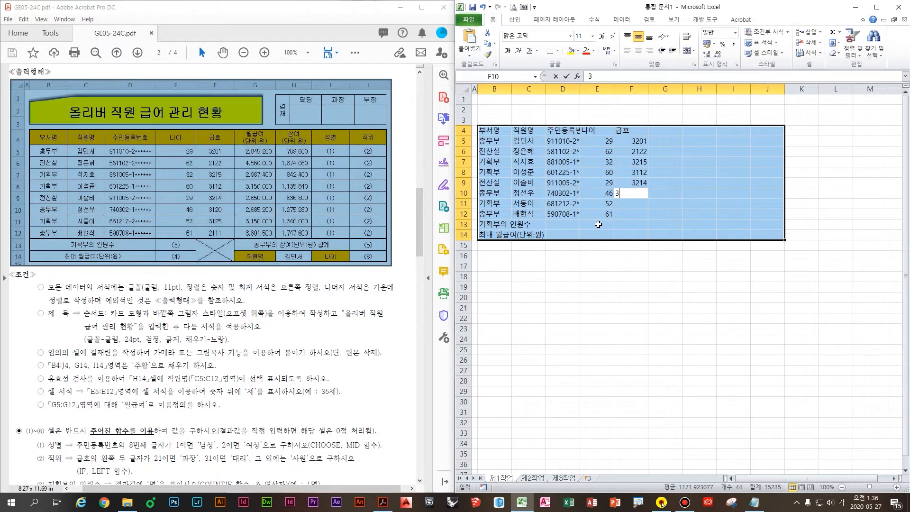
pyautogui.press('Return')
# Enter the grade codes 3125 and 2111 in F11 and F12, leaving F13 and F14 empty
pyautogui.write('3125')
pyautogui.press('Return')
pyautogui.write('21')
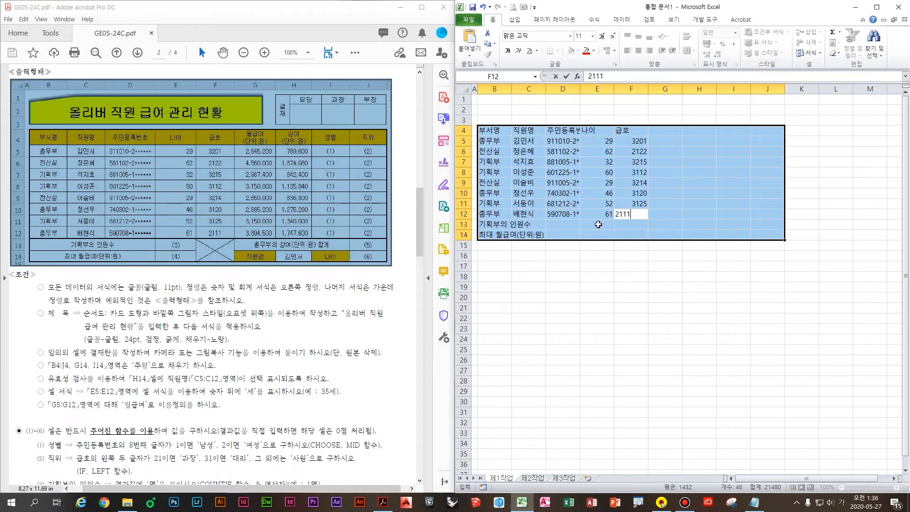
pyautogui.write('11')
pyautogui.press('Return')
pyautogui.press('Return')
pyautogui.press('Return')
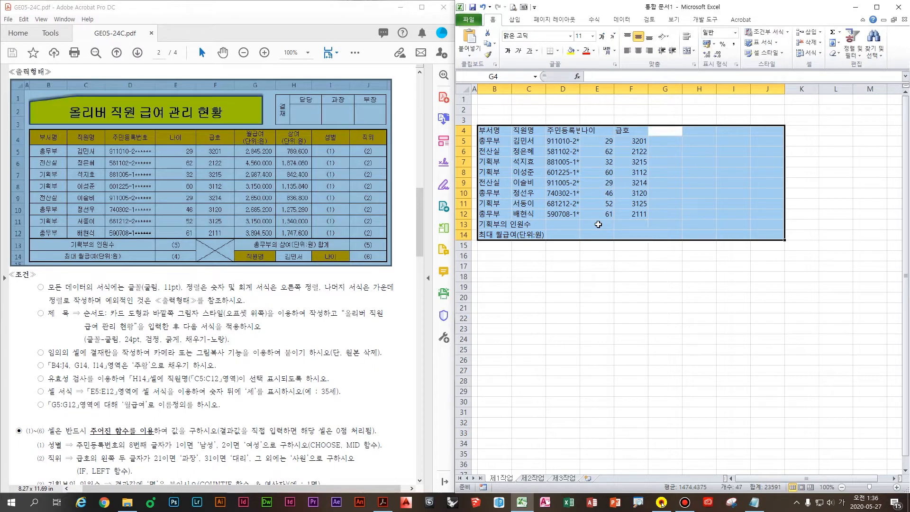
# Enter a two-line column header in G4 with 월급여 on the first line and (단위:원) on the second
pyautogui.write('월그ㅂ여')
pyautogui.press('Return')
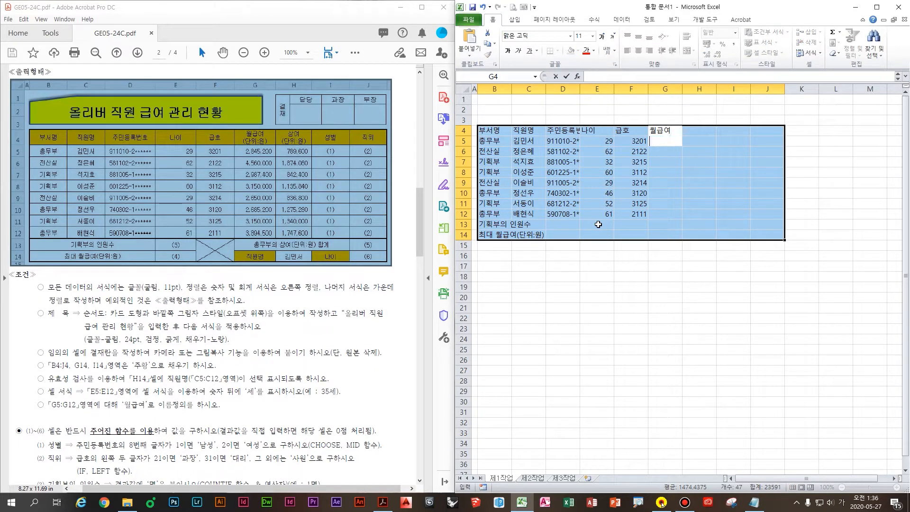
pyautogui.write('(단위')
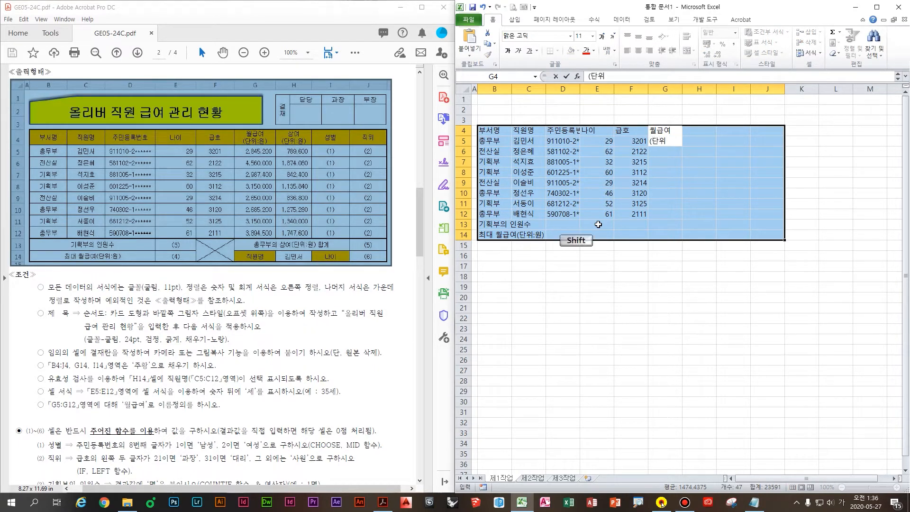
pyautogui.write(':원)')
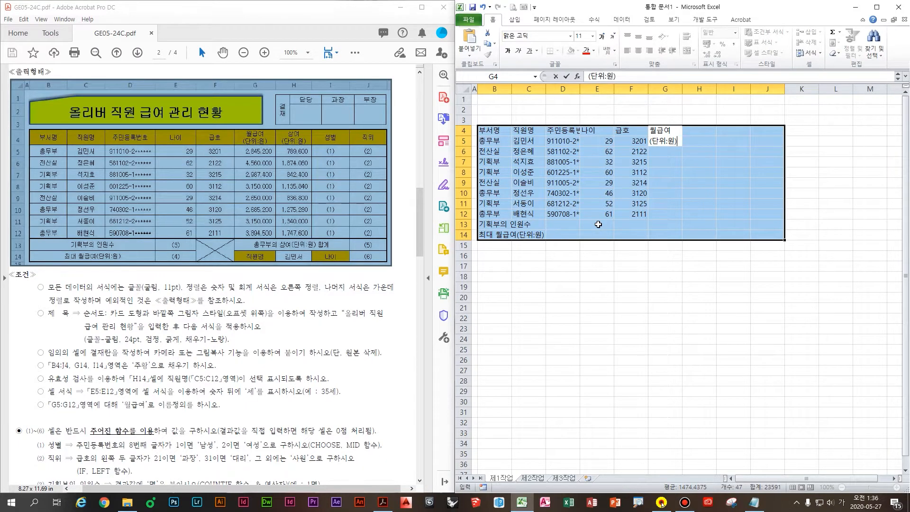
pyautogui.press('Return')
# Enter the monthly pay amounts 2845200, 4560000 and 2987400 in G5 to G7
pyautogui.write('284')
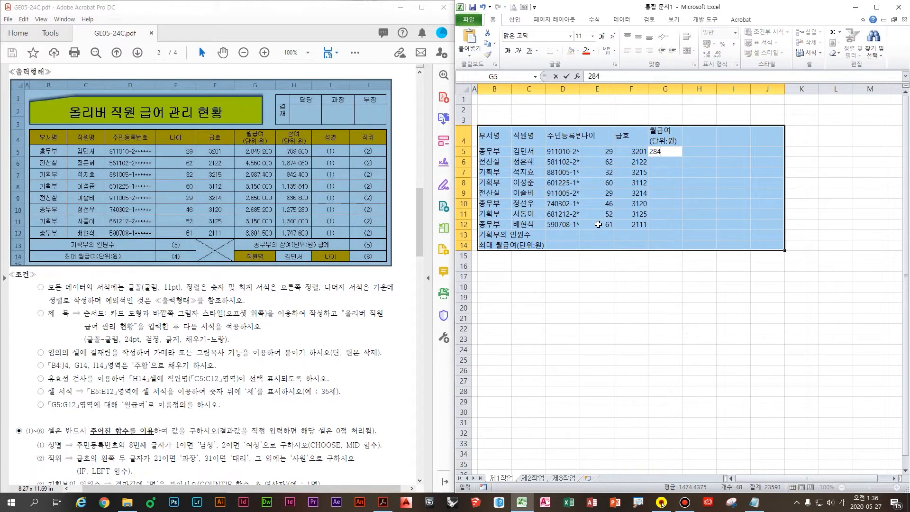
pyautogui.write('5200')
pyautogui.press('Return')
pyautogui.write('4560000')
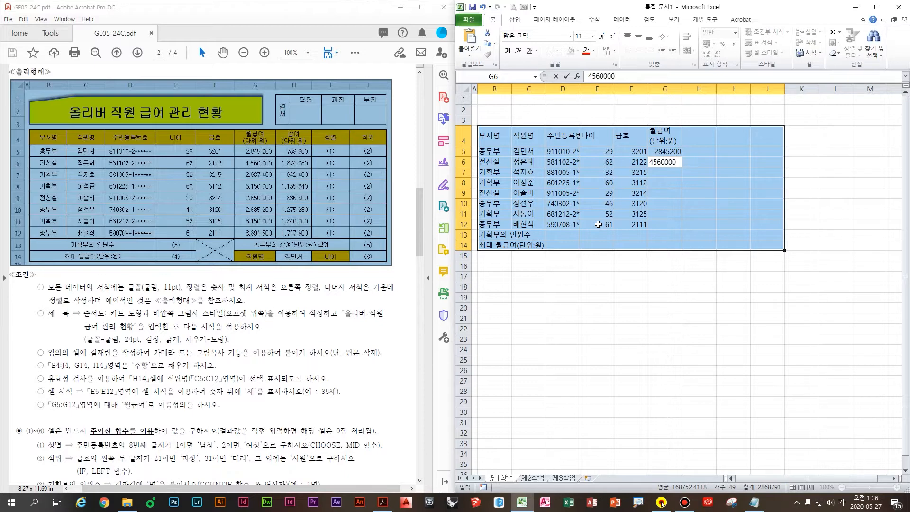
pyautogui.press('Return')
pyautogui.write('2987400')
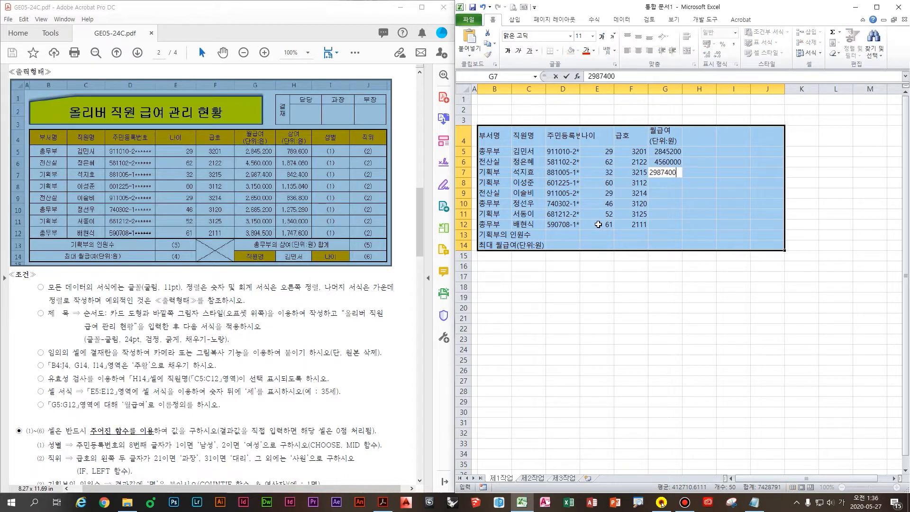
pyautogui.press('Return')
# Enter the monthly pay amounts 3150000, 2650000 and 2685200 in G8 to G10
pyautogui.write('3150000')
pyautogui.press('Return')
pyautogui.write('265')
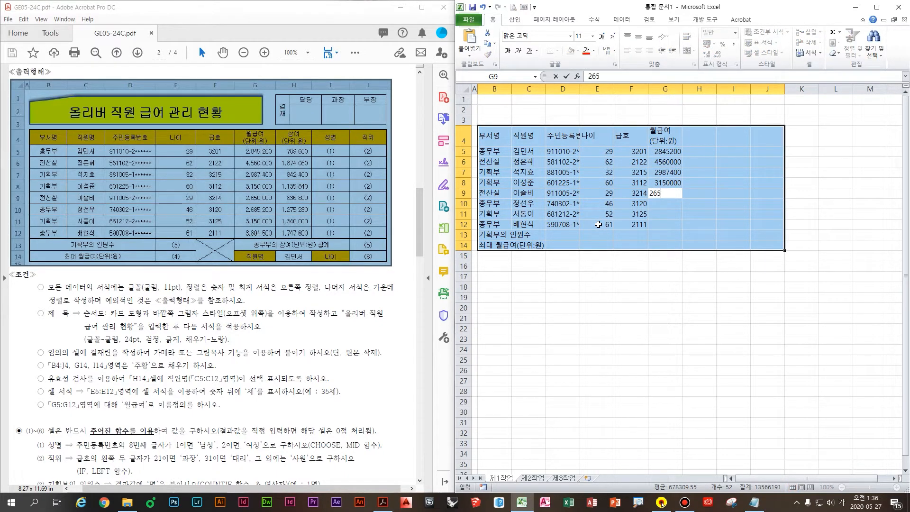
pyautogui.write('0000')
pyautogui.press('Return')
pyautogui.write('26')
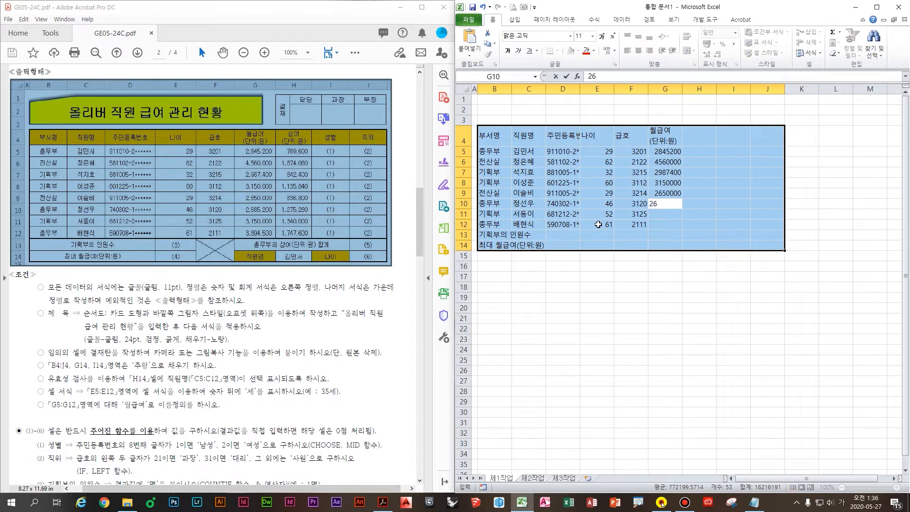
pyautogui.write('85200')
pyautogui.press('Return')
# Enter the monthly pay amounts 3150000 and 3894500 in G11 and G12
pyautogui.write('315')
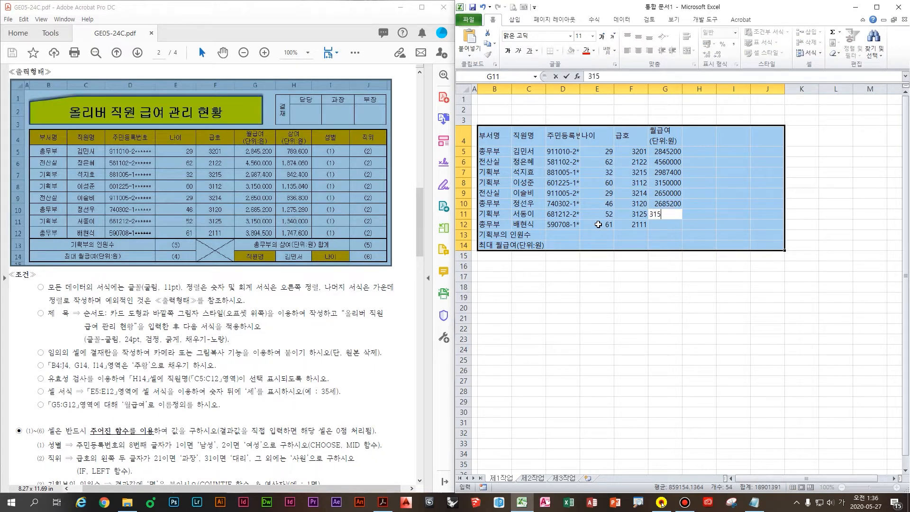
pyautogui.write('0000')
pyautogui.press('Return')
pyautogui.write('389450')
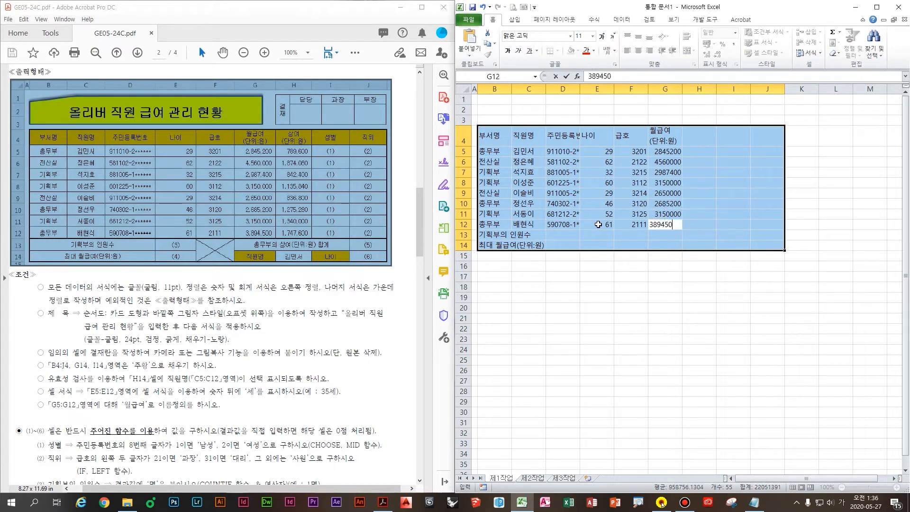
pyautogui.write('0')
pyautogui.press('Return')
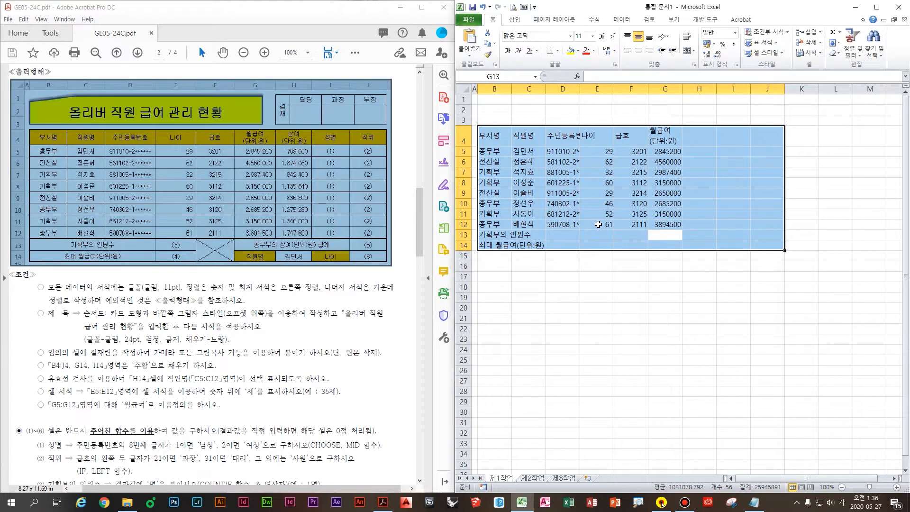
# Enter the labels 총무부의 상여(단위:원) 합계 in G13 and 직원명 in G14
pyautogui.write('총무부의 사여')
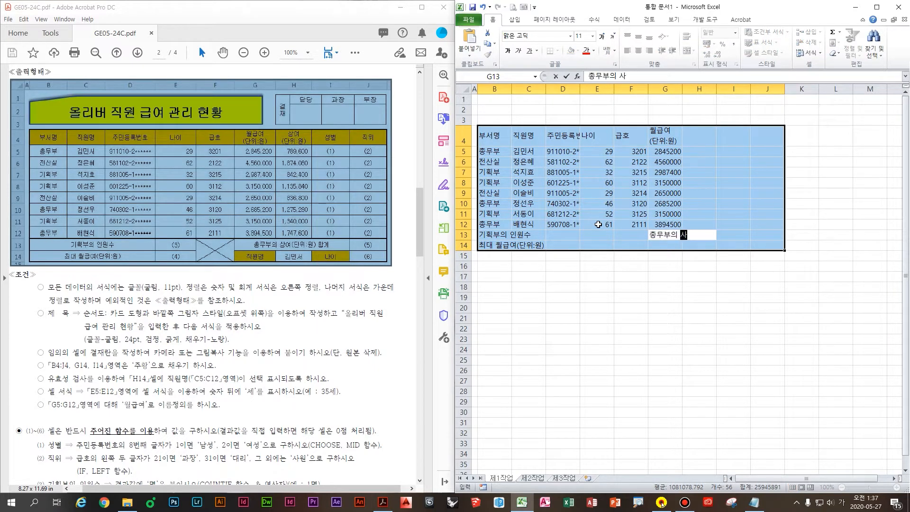
pyautogui.press('BackSpace')
pyautogui.press('BackSpace')
pyautogui.write('상여(다')
pyautogui.write('ㄴ위:원')
pyautogui.write(')')
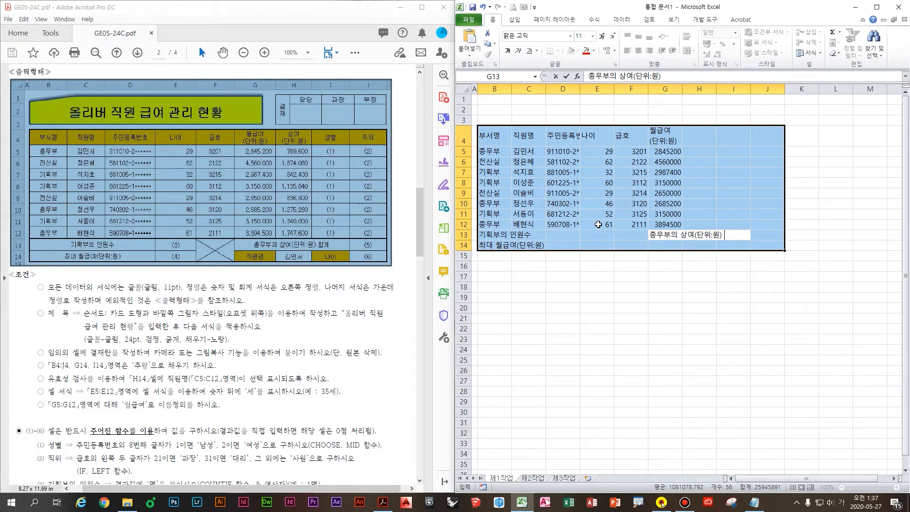
pyautogui.write(' 합계')
pyautogui.press('Return')
pyautogui.write('직위ㅏㄴ')
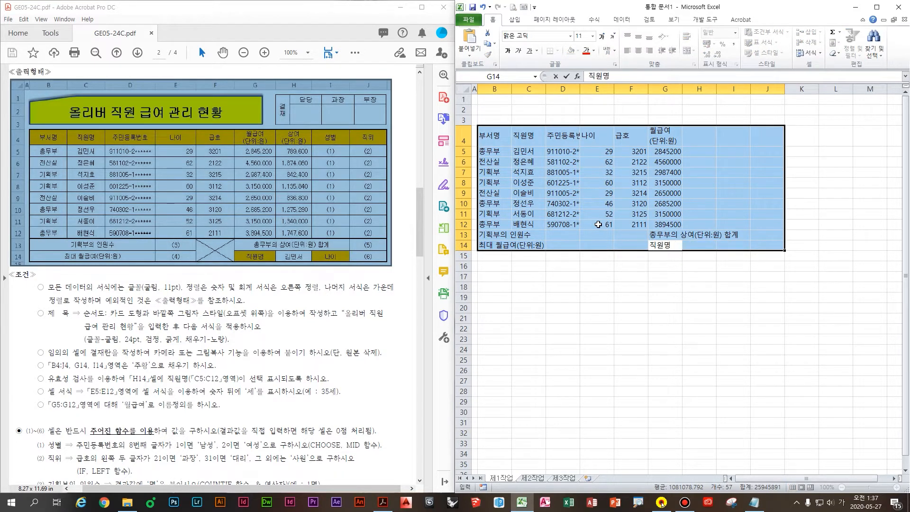
pyautogui.press('Return')
# Enter a two-line column header in H4 with 상여 on the first line and (단위:원) on the second
pyautogui.write('사')
pyautogui.write('여')
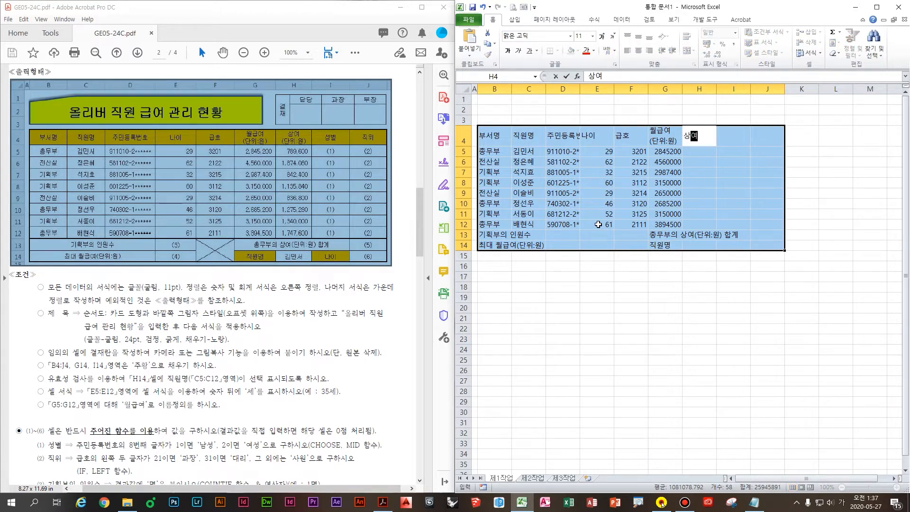
pyautogui.hotkey('alt', 'Return')
pyautogui.write('(단위')
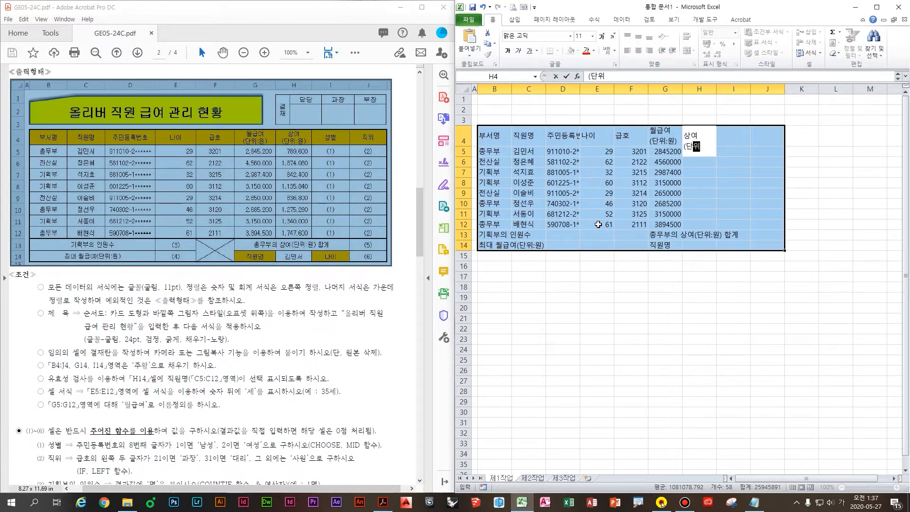
pyautogui.write('"')
pyautogui.write('원)')
pyautogui.press('Return')
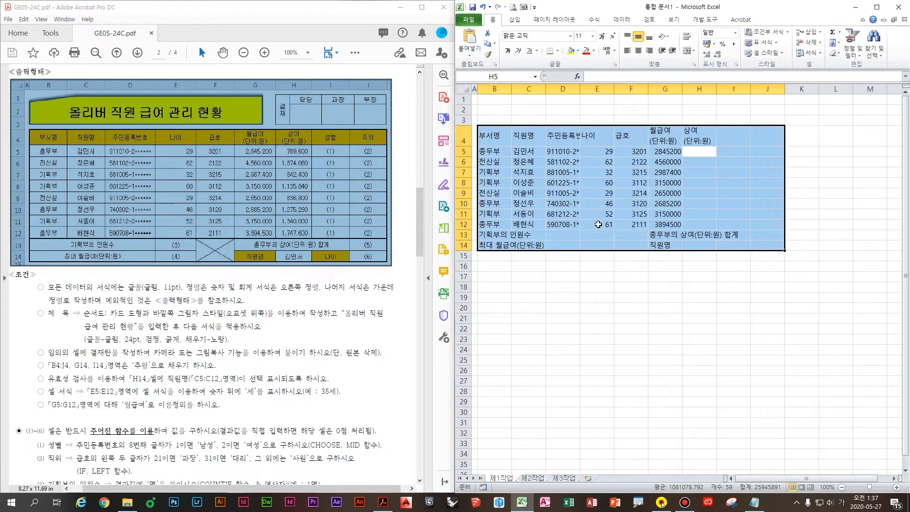
# Enter the bonus amounts 789600 in H5 and 1874060 in H6
pyautogui.write('789600')
pyautogui.press('Return')
pyautogui.write('18')
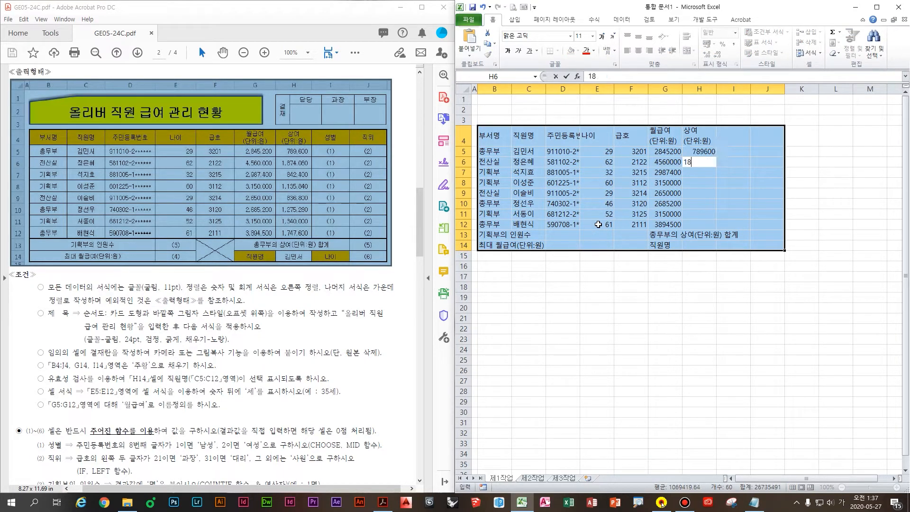
pyautogui.write('74060')
pyautogui.press('Return')
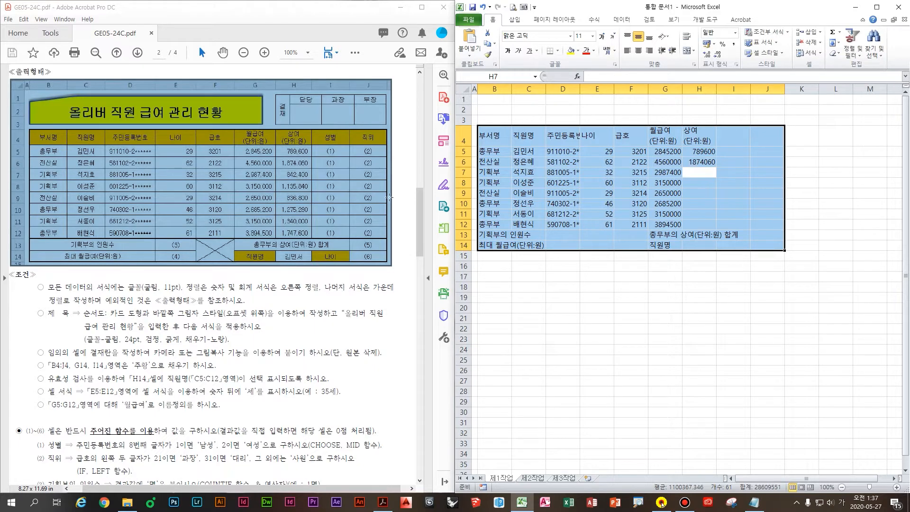
# Check the bonus figures in the exam PDF and correct the amount in H6 to 1874080
pyautogui.click(297, 163)
pyautogui.scroll(2, 320, 180)
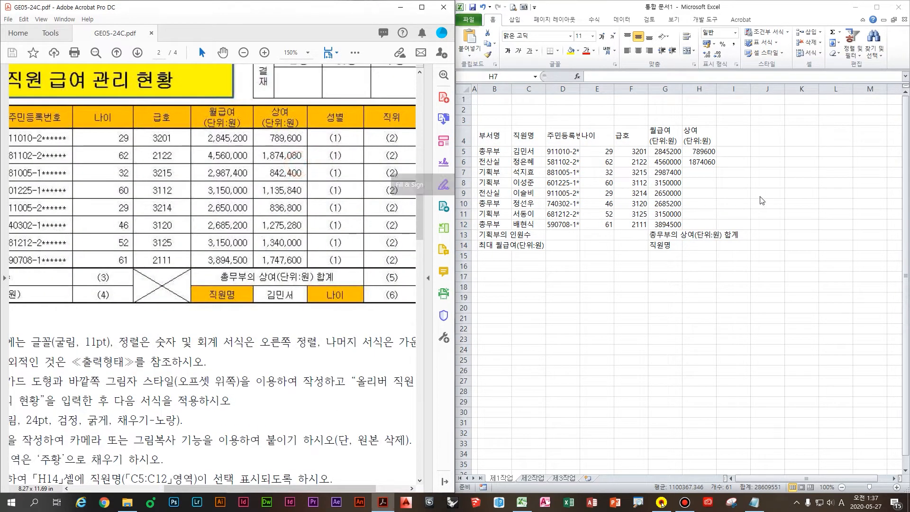
pyautogui.hotkey('ctrl', 'a')
pyautogui.hotkey('shift', 'Return')
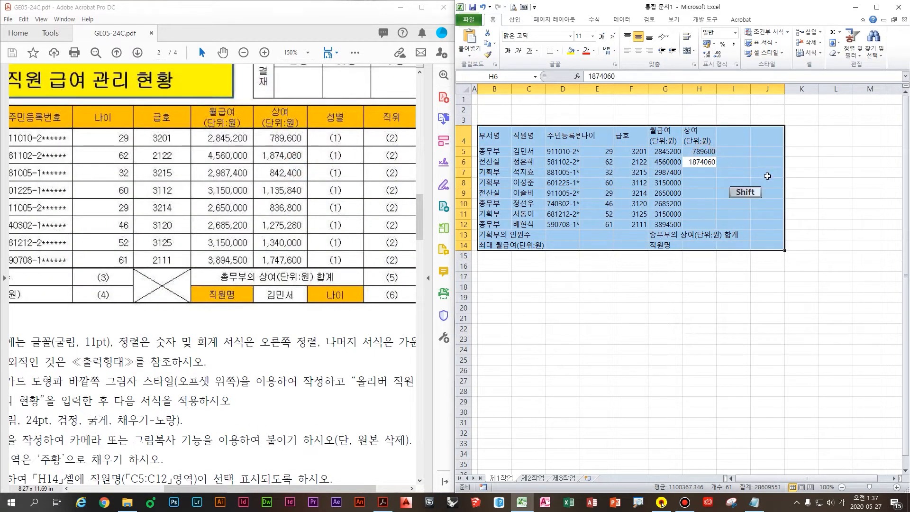
pyautogui.write('1874080')
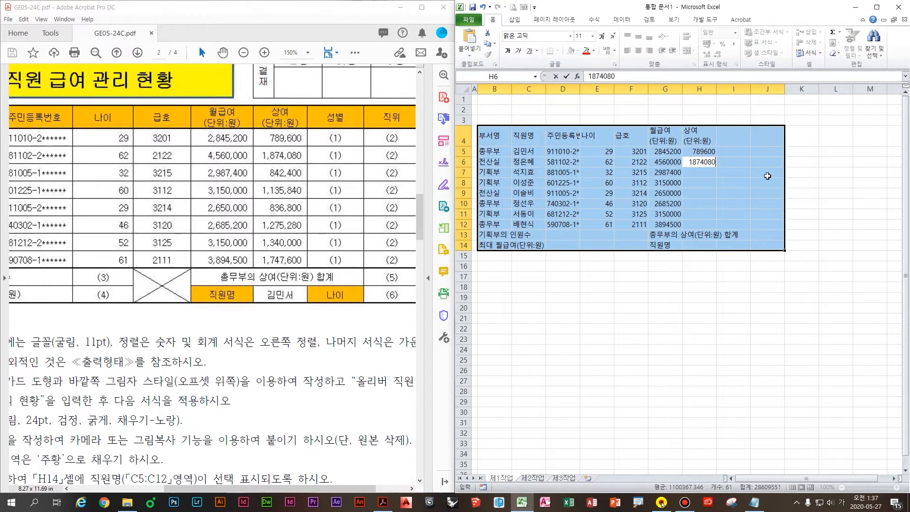
pyautogui.press('Return')
# Enter the bonus amounts 842400, 1135840 and 836800 in H7 to H9
pyautogui.write('842400')
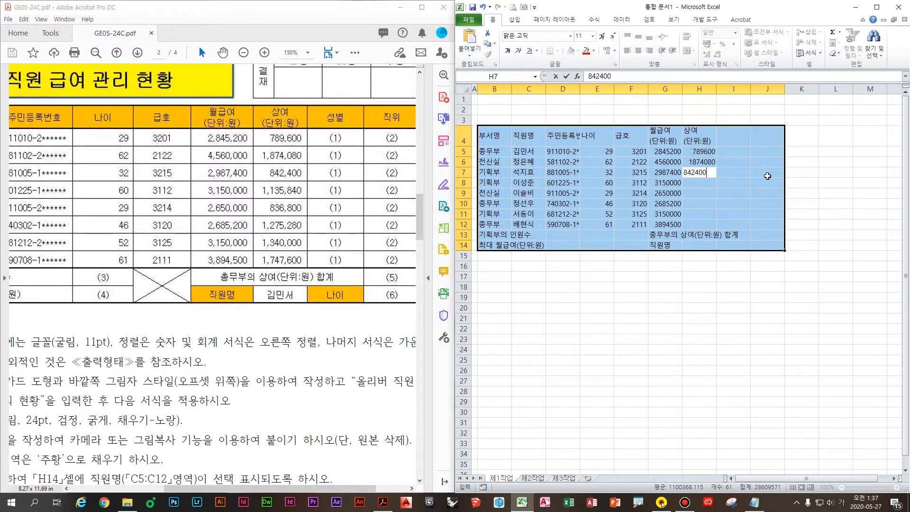
pyautogui.press('Return')
pyautogui.write('1135840')
pyautogui.press('Return')
pyautogui.write('83')
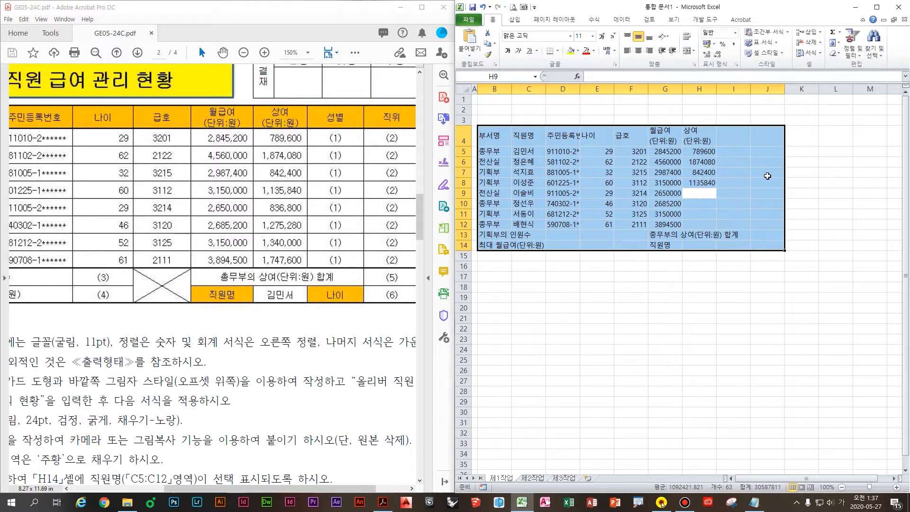
pyautogui.write('6800')
pyautogui.press('Return')
# Enter the bonus amounts 1275280, 1340000 and 1747600 in H10 to H12, leaving H13 and H14 empty
pyautogui.write('1275280')
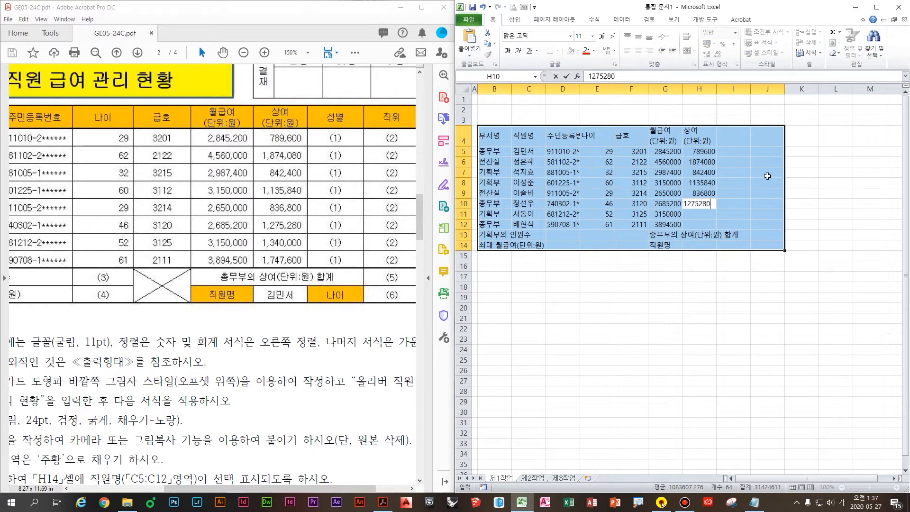
pyautogui.press('Return')
pyautogui.write('1')
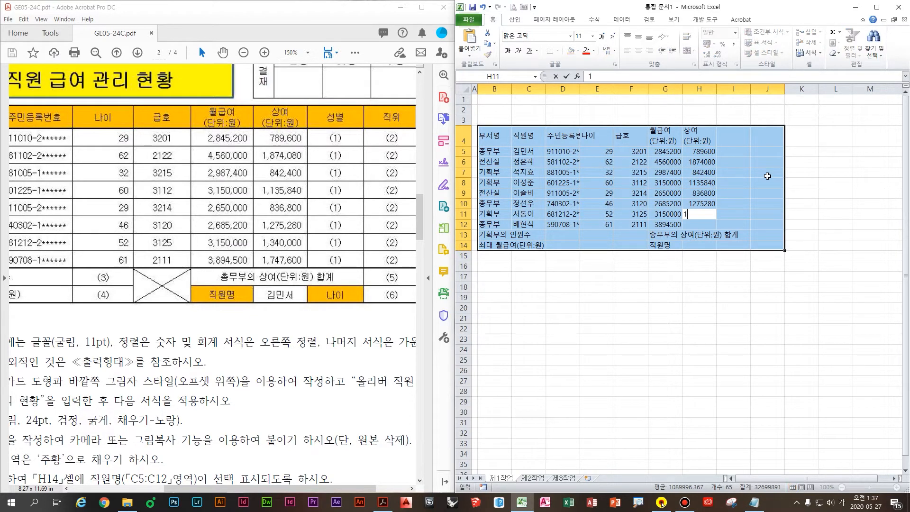
pyautogui.write('340000')
pyautogui.press('Return')
pyautogui.write('17')
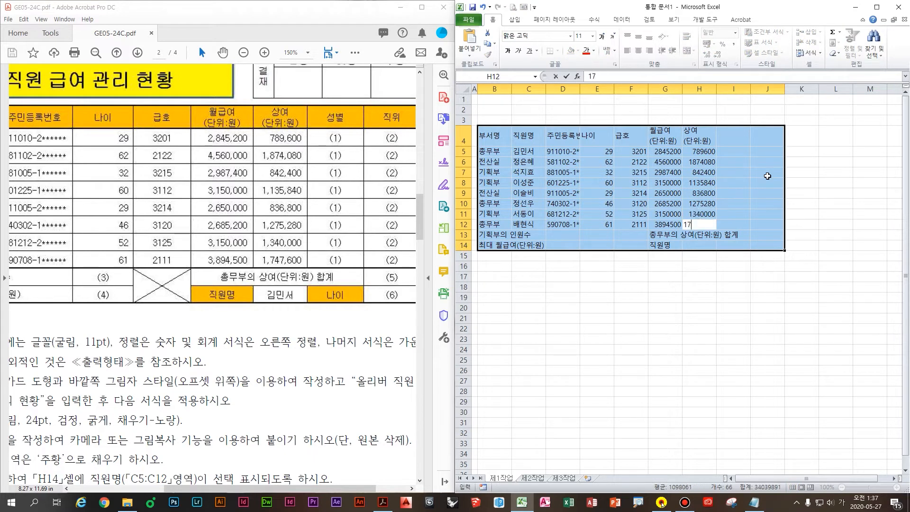
pyautogui.write('47600')
pyautogui.press('Return')
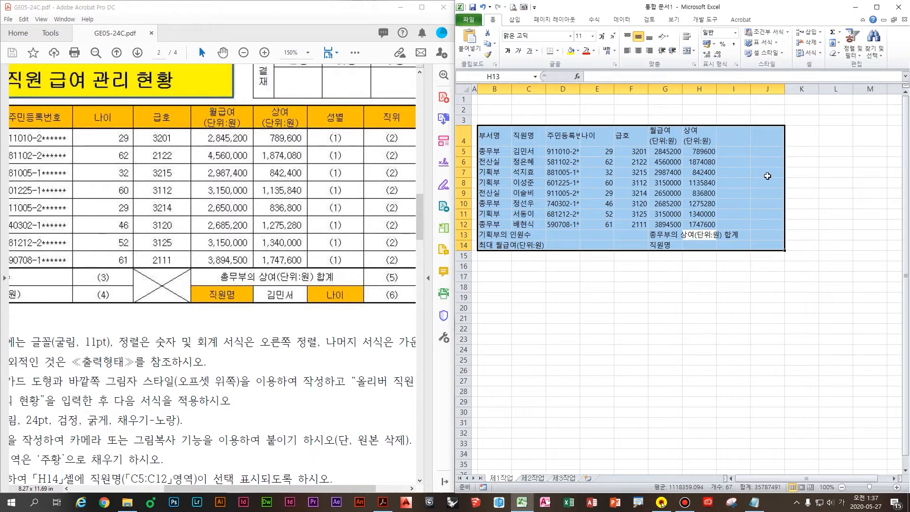
pyautogui.press('Return')
pyautogui.press('Return')
# Enter the column headers 성별 in I4 and 직위 in J4, and the label 나이 in I14
pyautogui.write('ㅅㅓㅇㅂㅕ')
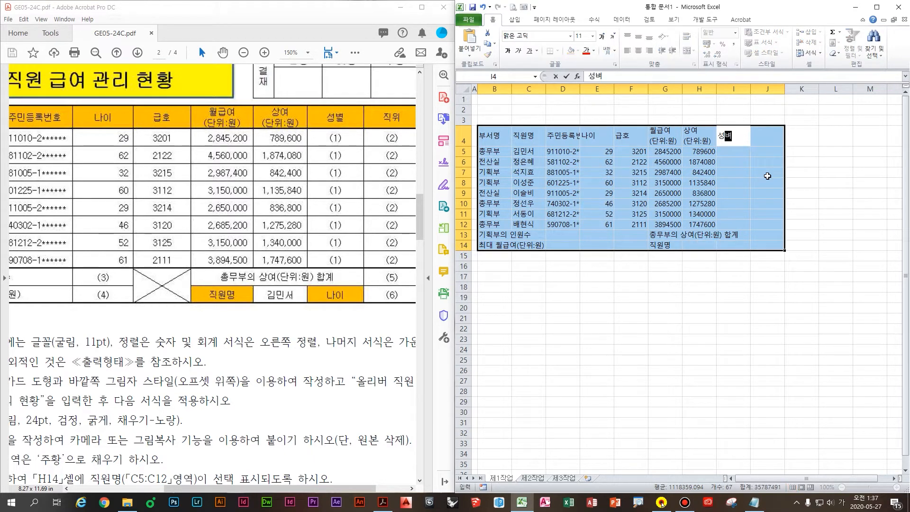
pyautogui.write('ㄹ')
pyautogui.press('Tab')
pyautogui.write('직')
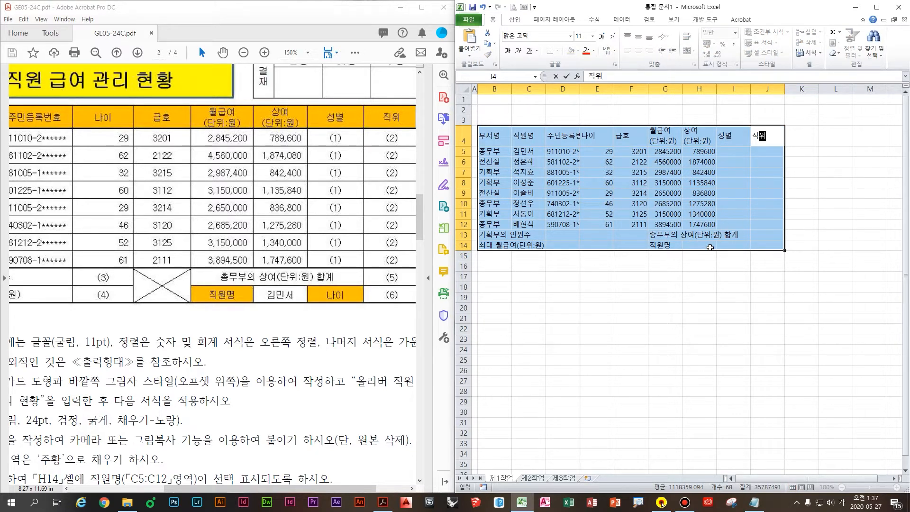
pyautogui.click(725, 245)
pyautogui.write('나이')
pyautogui.press('Return')
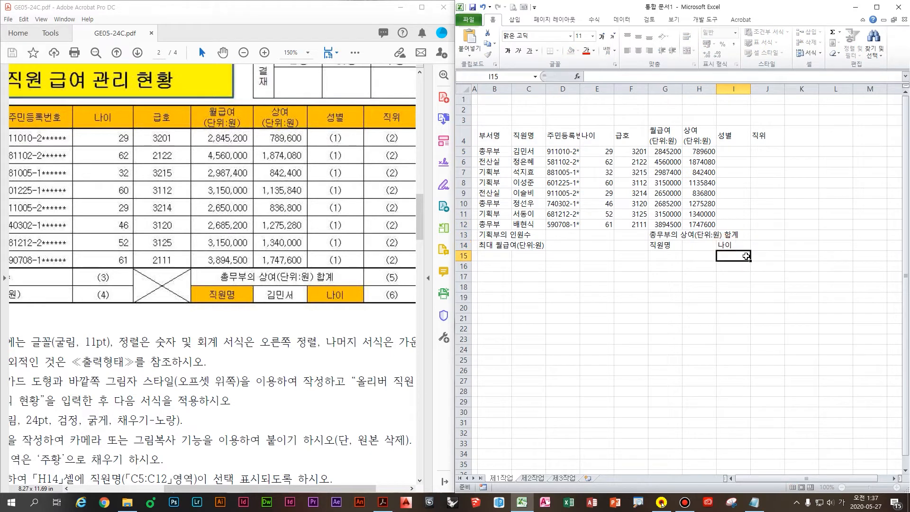
# Apply thin borders to all cells of the table range B4:J14 and a thick box border around it
pyautogui.click(185, 230)
pyautogui.scroll(-2, 198, 233)
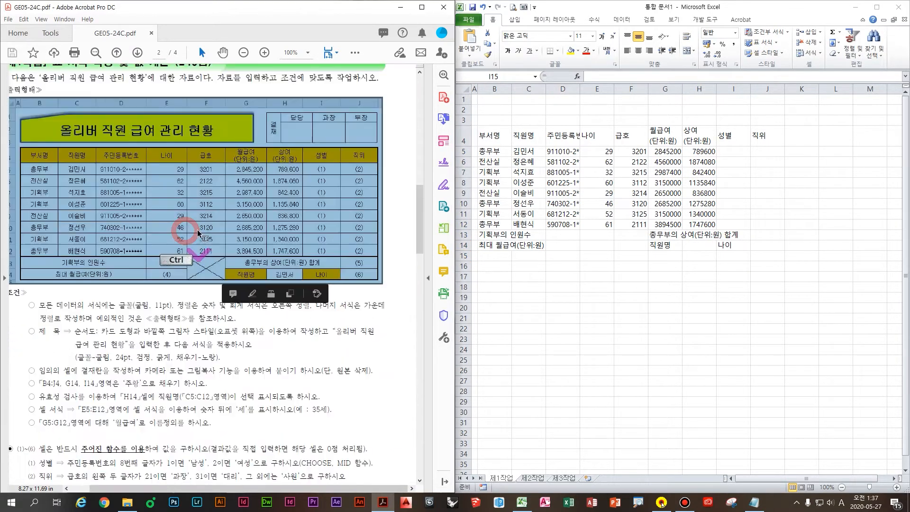
pyautogui.click(718, 204)
pyautogui.click(490, 138)
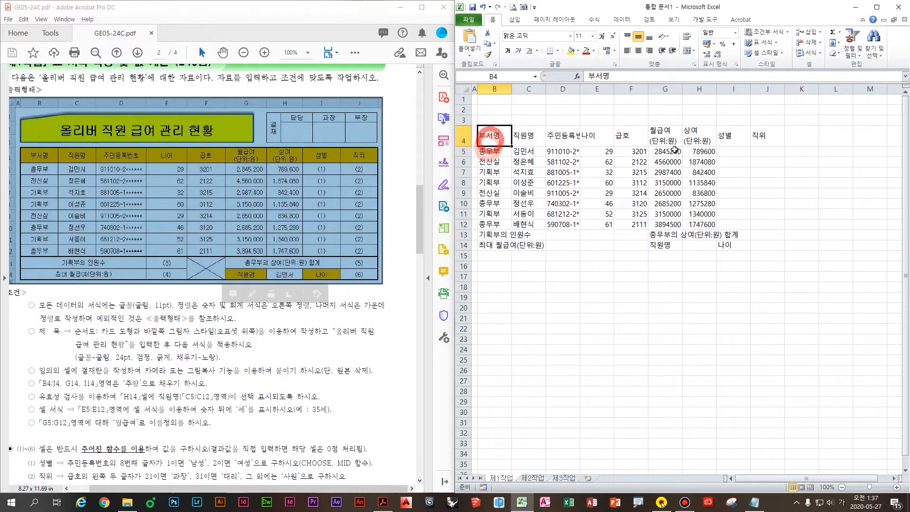
pyautogui.moveTo(674, 150); pyautogui.dragTo(760, 245)
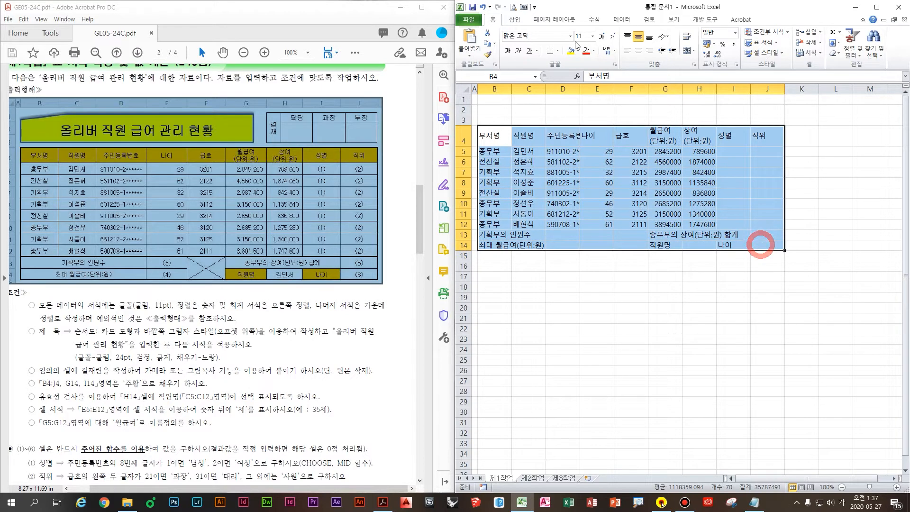
pyautogui.click(558, 50)
pyautogui.click(592, 131)
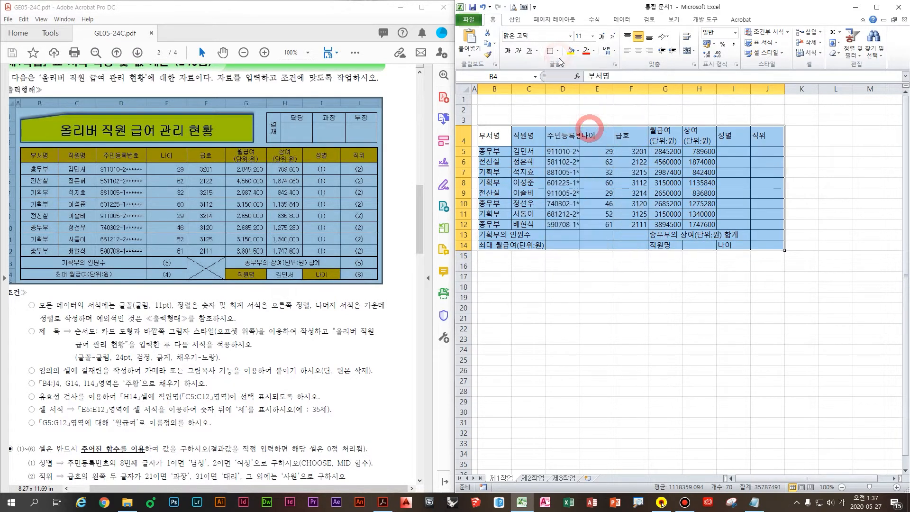
pyautogui.click(558, 50)
pyautogui.click(589, 151)
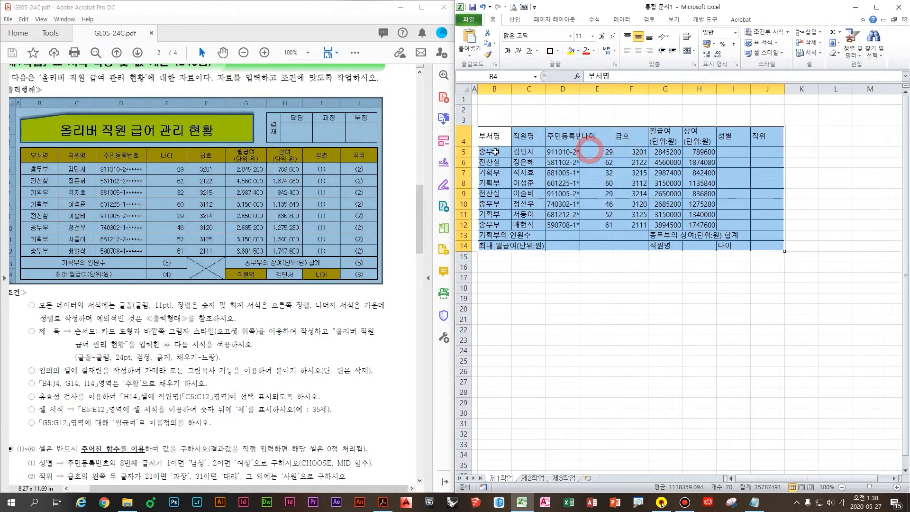
# Apply a thick box border around the data rows B5:J12
pyautogui.moveTo(494, 152); pyautogui.dragTo(773, 224)
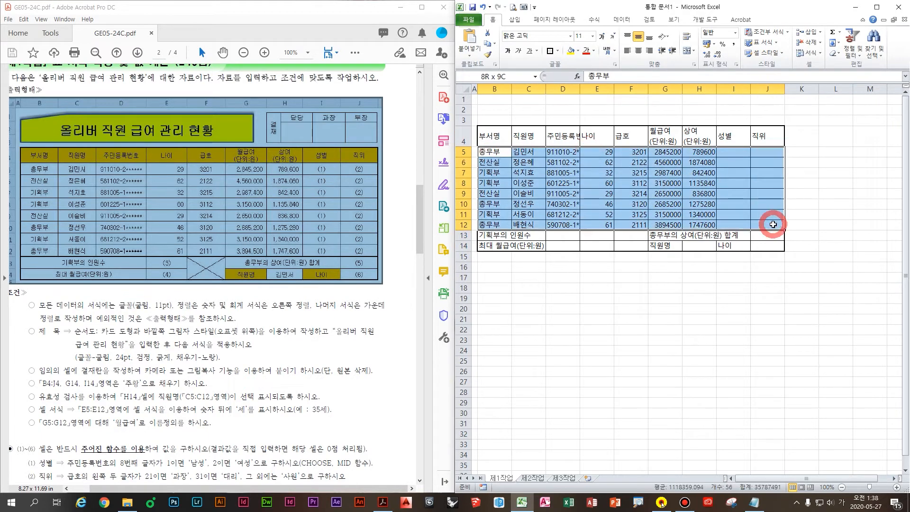
pyautogui.click(549, 51)
pyautogui.click(640, 277)
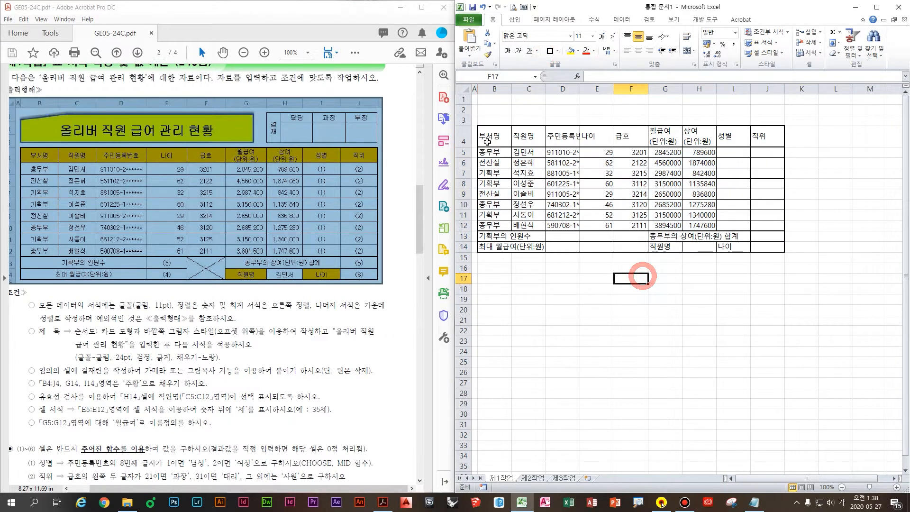
# Change the font of the whole table range B4:J14 to 굴림
pyautogui.moveTo(490, 139); pyautogui.dragTo(764, 246)
pyautogui.click(553, 36)
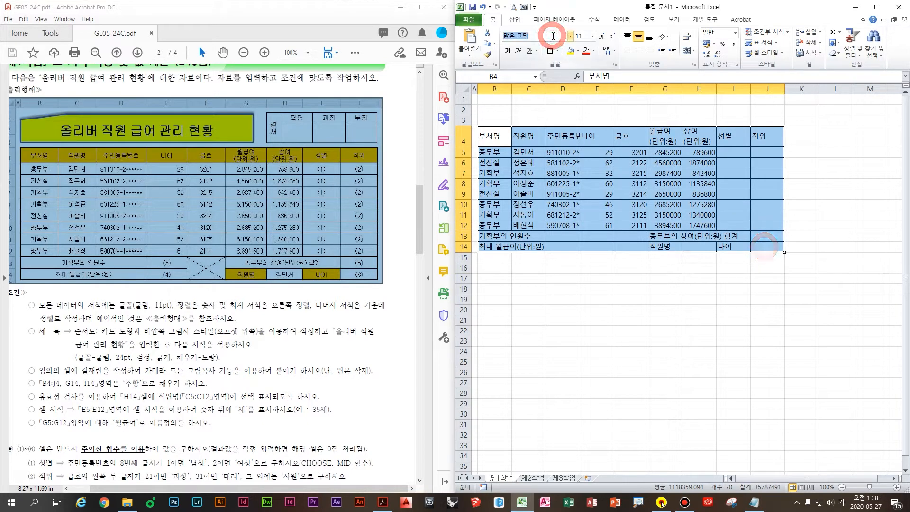
pyautogui.write('굴림')
pyautogui.press('Return')
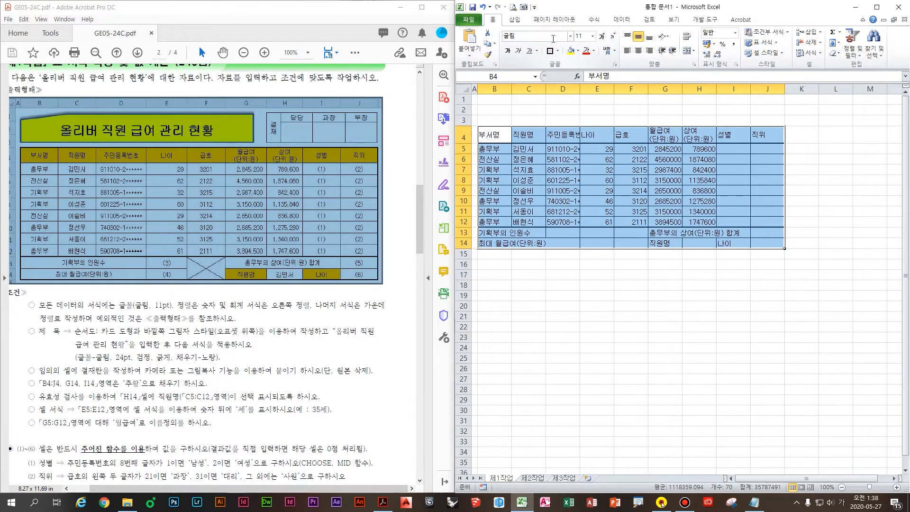
pyautogui.click(567, 140)
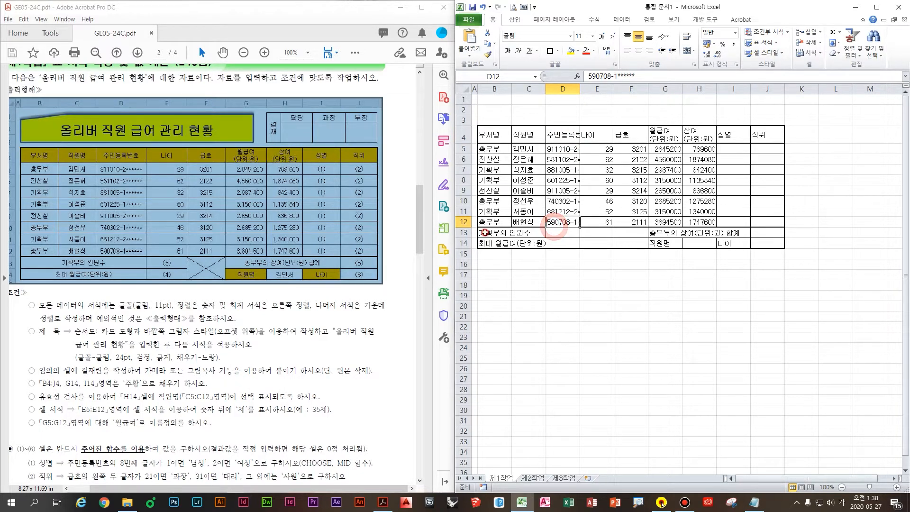
# Merge and center B13:D13, B14:D14, F13:F14 and G13:I13, and fit the width of column D to its contents
pyautogui.moveTo(483, 233); pyautogui.dragTo(557, 234)
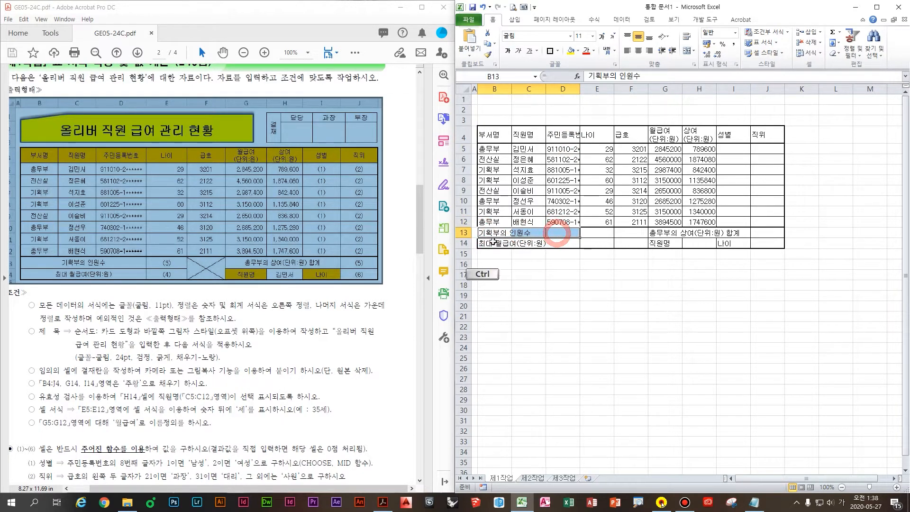
pyautogui.moveTo(488, 243); pyautogui.dragTo(557, 246)
pyautogui.moveTo(631, 233); pyautogui.dragTo(734, 231)
pyautogui.click(687, 51)
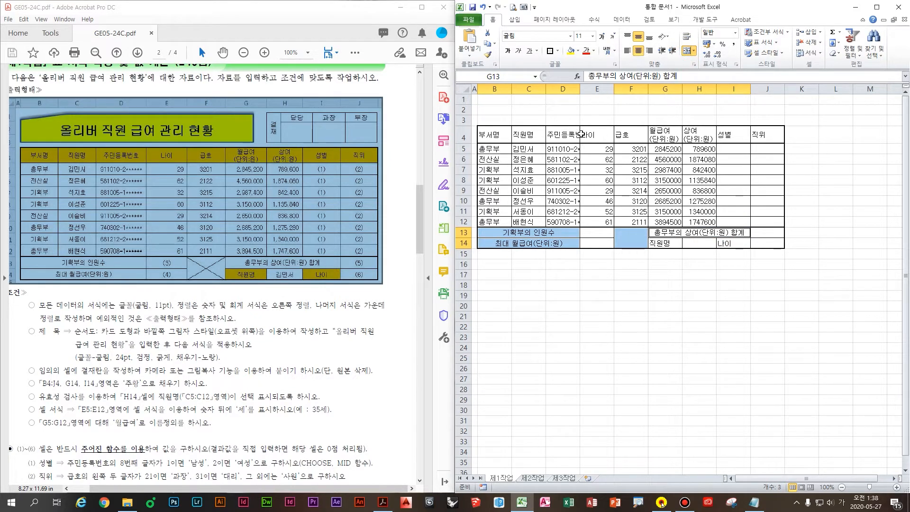
pyautogui.doubleClick(579, 89)
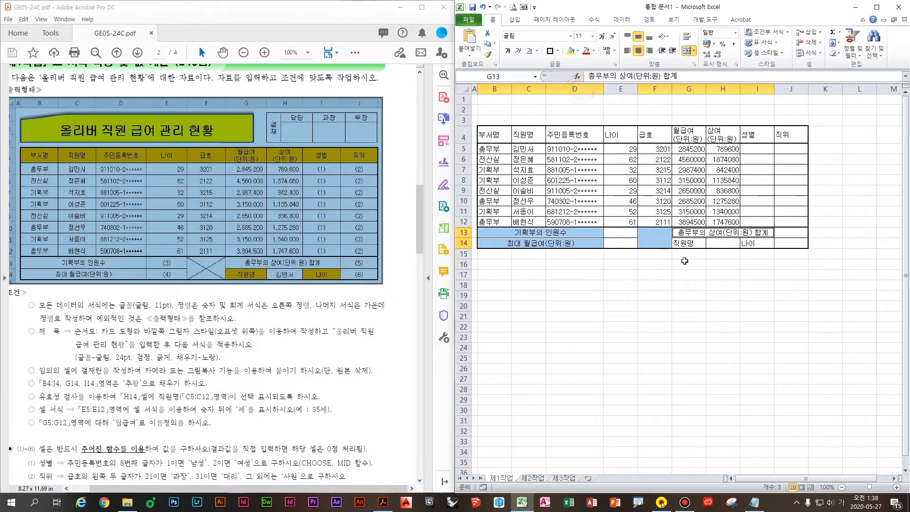
pyautogui.click(742, 229)
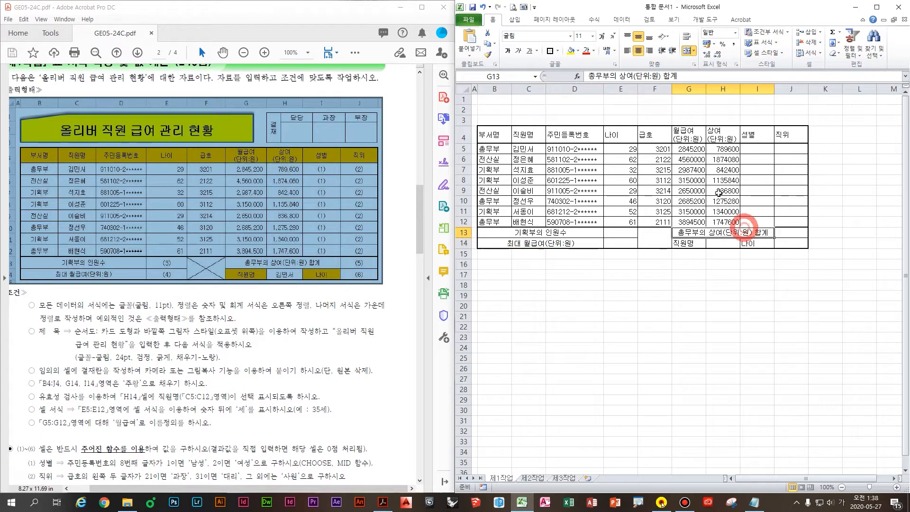
# Center the contents of the table range B4:J14 horizontally
pyautogui.moveTo(505, 135); pyautogui.dragTo(526, 135)
pyautogui.keyDown('shift'); pyautogui.click(782, 232); pyautogui.keyUp('shift')
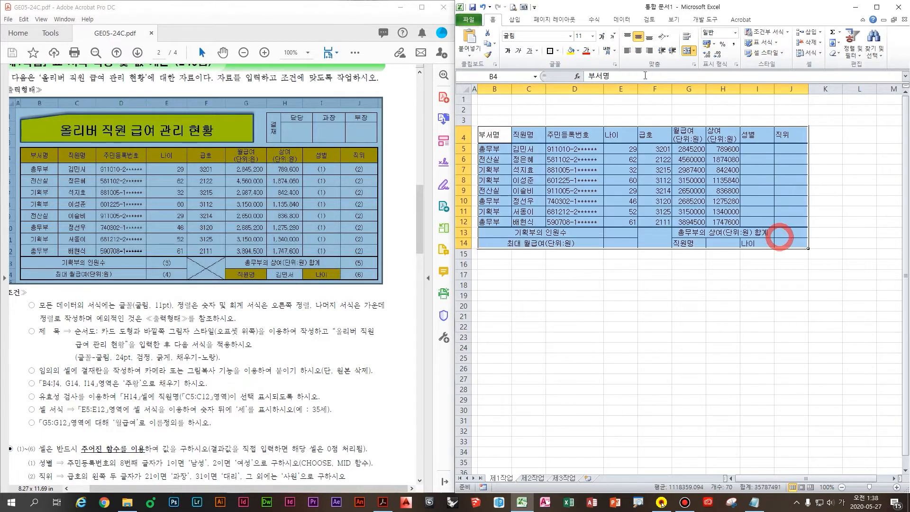
pyautogui.click(638, 51)
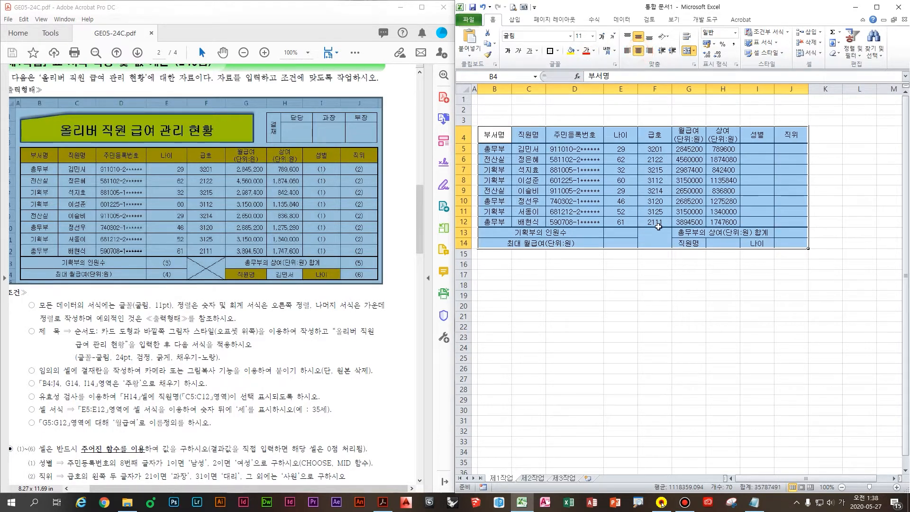
pyautogui.click(658, 227)
# Right-align the numbers in E5:H12 and apply the comma style to them
pyautogui.moveTo(620, 148); pyautogui.dragTo(722, 221)
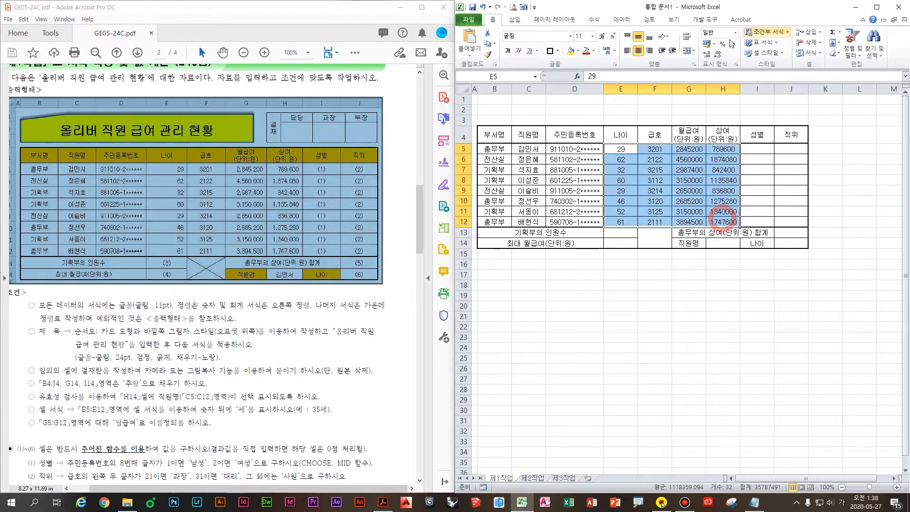
pyautogui.click(648, 50)
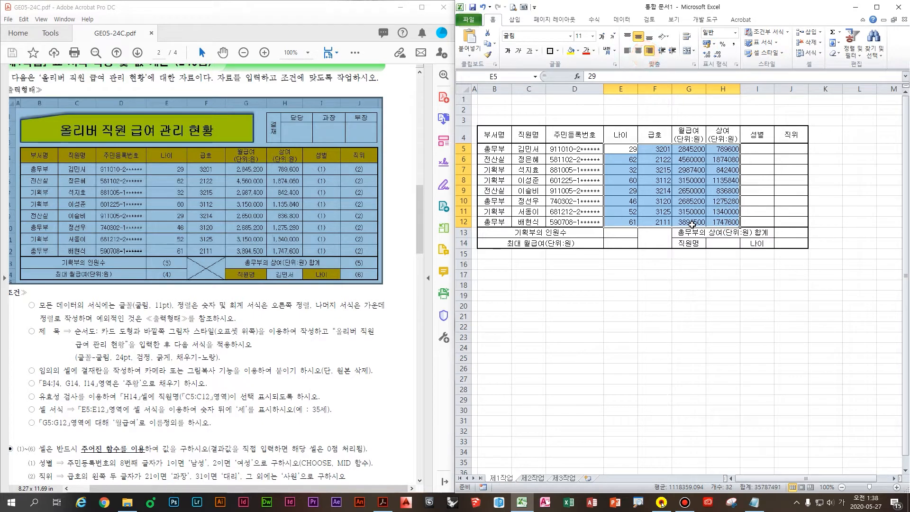
pyautogui.click(733, 44)
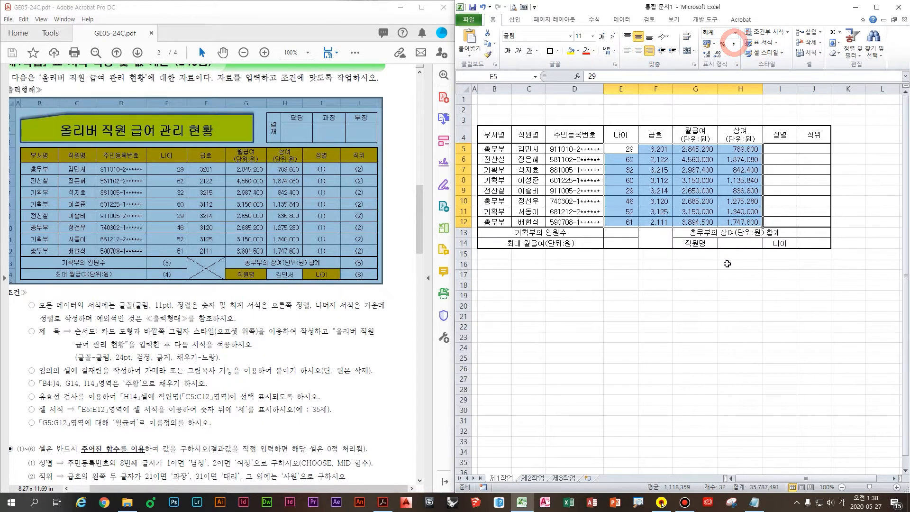
pyautogui.click(766, 245)
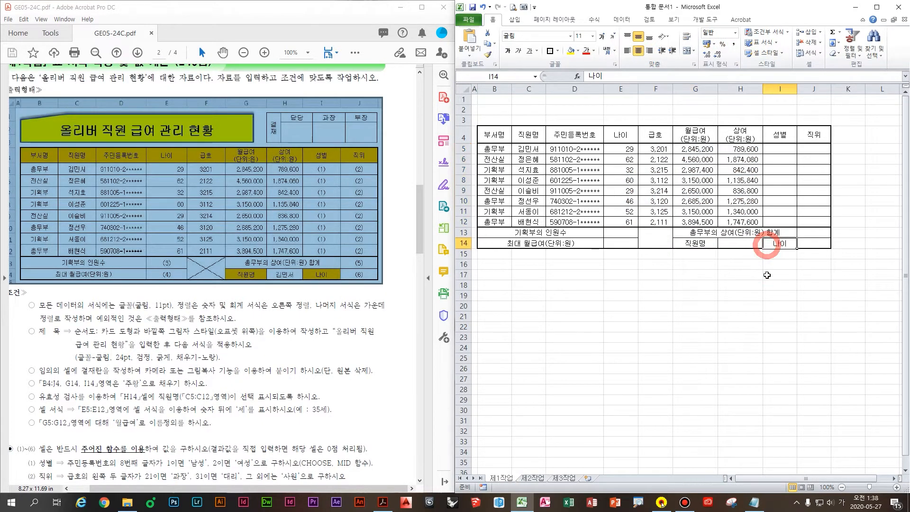
pyautogui.click(777, 274)
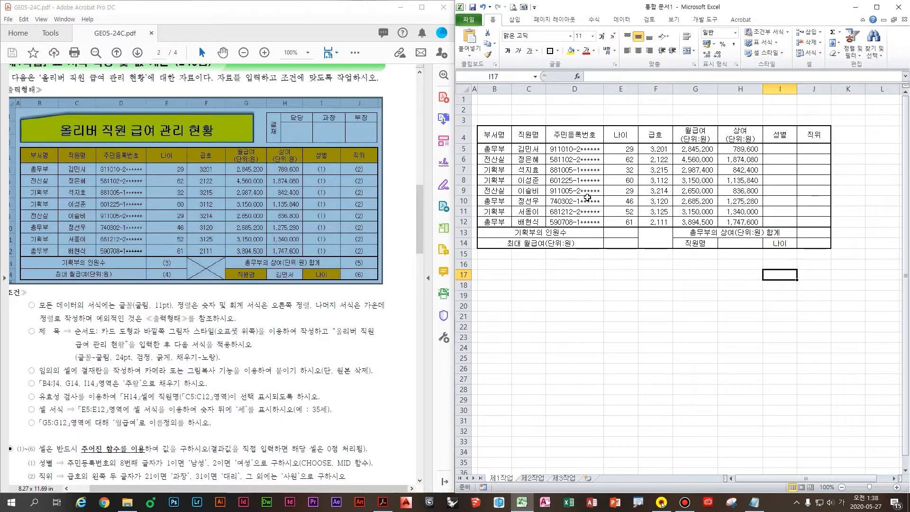
pyautogui.click(530, 203)
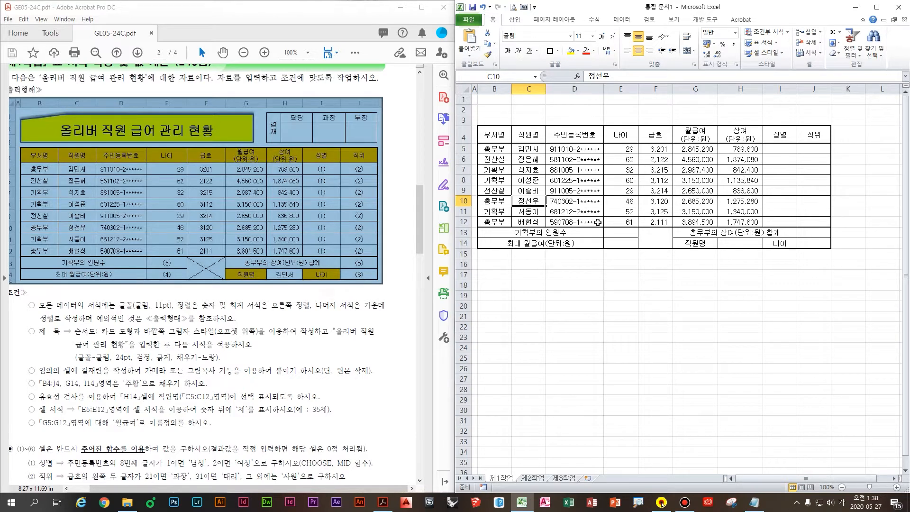
# Set the height of rows 1 to 3 to 25
pyautogui.moveTo(467, 99); pyautogui.dragTo(467, 125)
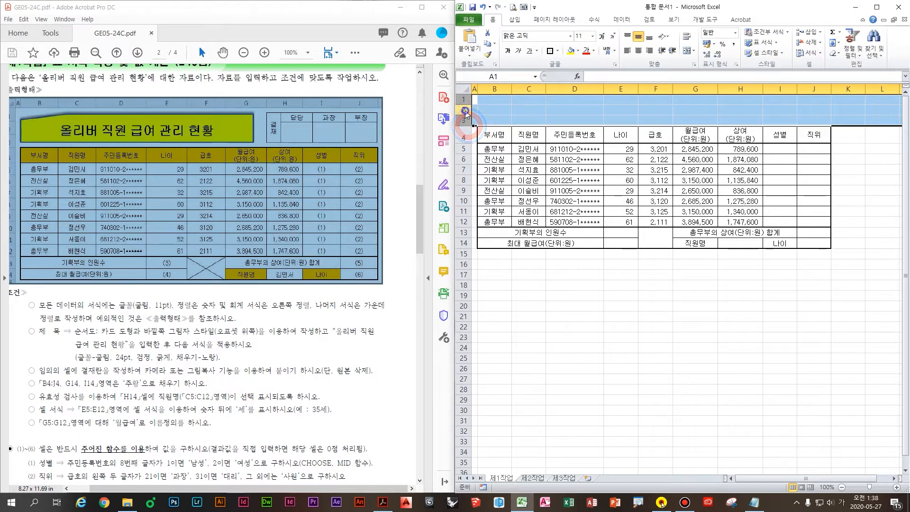
pyautogui.rightClick(463, 110)
pyautogui.click(516, 221)
pyautogui.write('25')
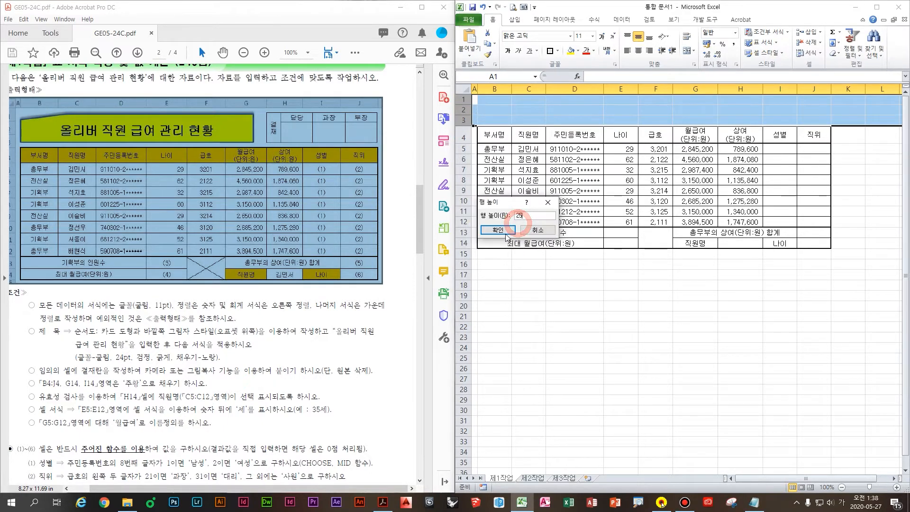
pyautogui.click(504, 232)
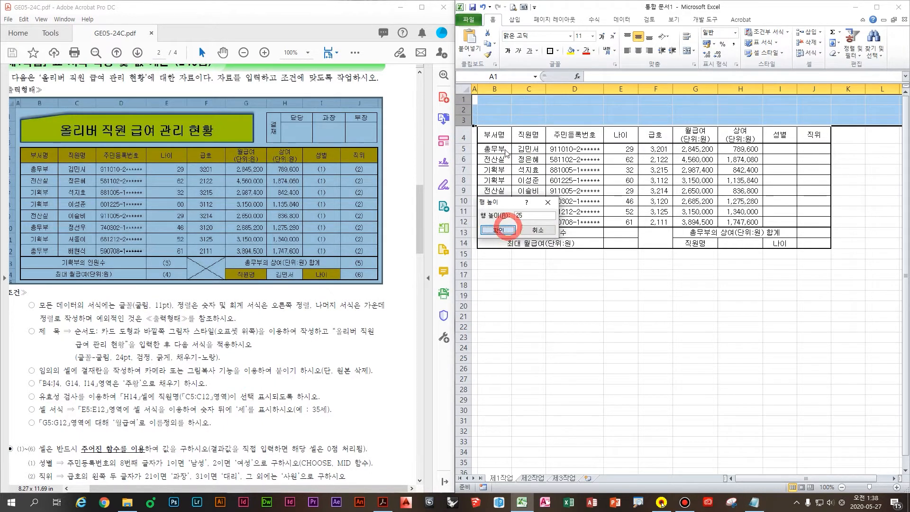
pyautogui.click(497, 230)
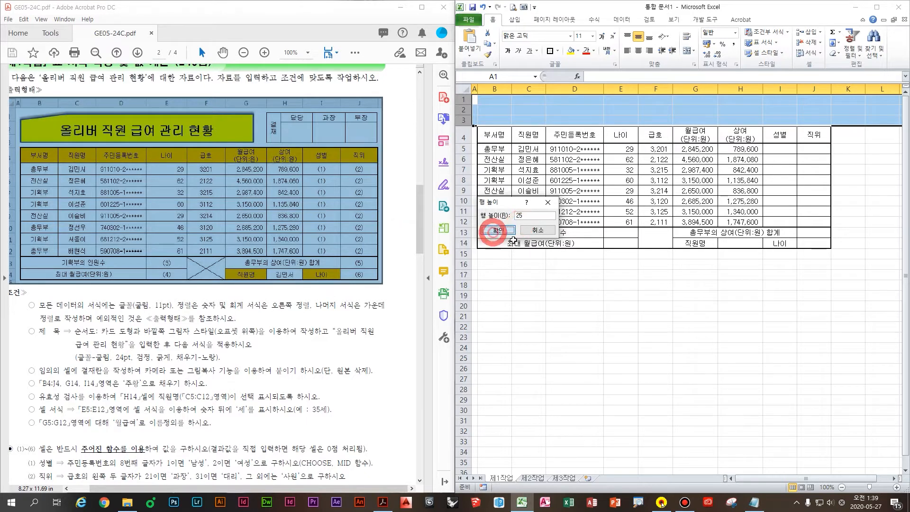
pyautogui.click(620, 299)
# Draw a 순서도: 카드 shape about 12.86 cm by 2.04 cm above the table across columns B to G, containing the title 올리버 직원 급여 관리 현황
pyautogui.click(514, 19)
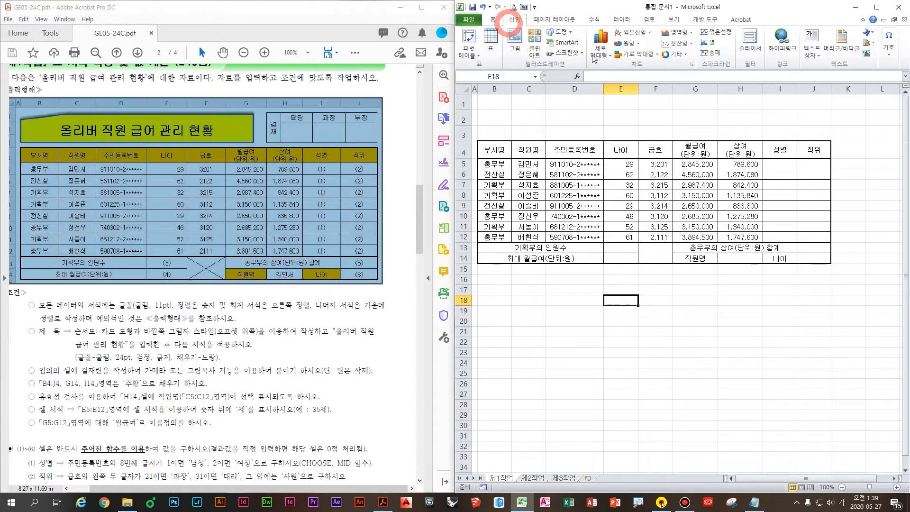
pyautogui.click(559, 32)
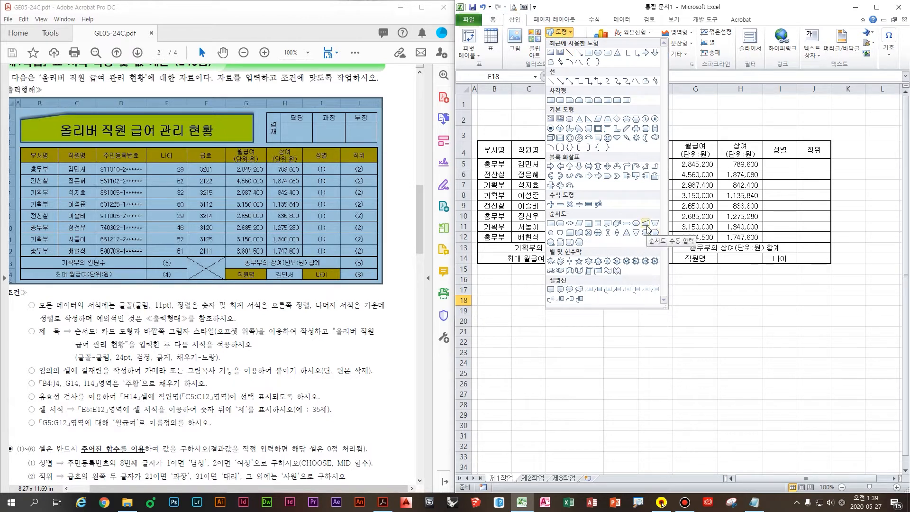
pyautogui.click(572, 234)
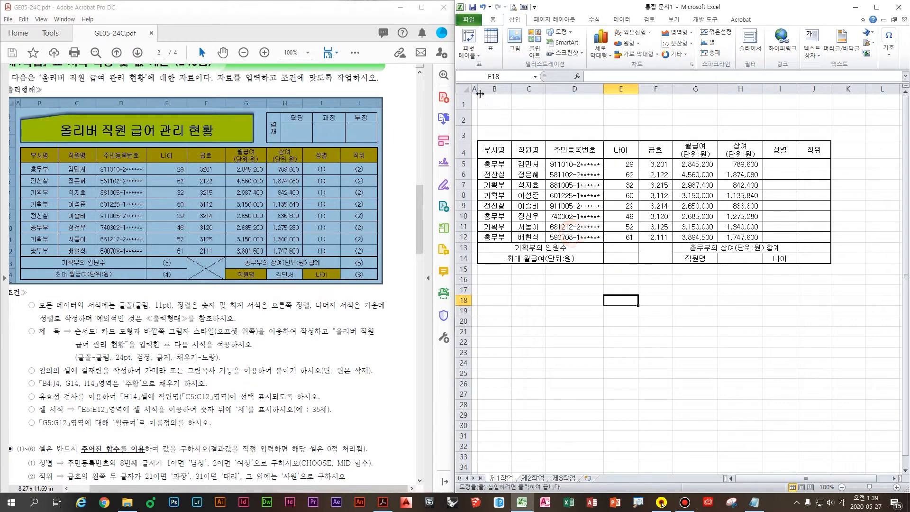
pyautogui.moveTo(481, 98)
pyautogui.mouseDown()
pyautogui.moveTo(599, 138)
pyautogui.moveTo(712, 134)
pyautogui.moveTo(705, 132)
pyautogui.mouseUp()
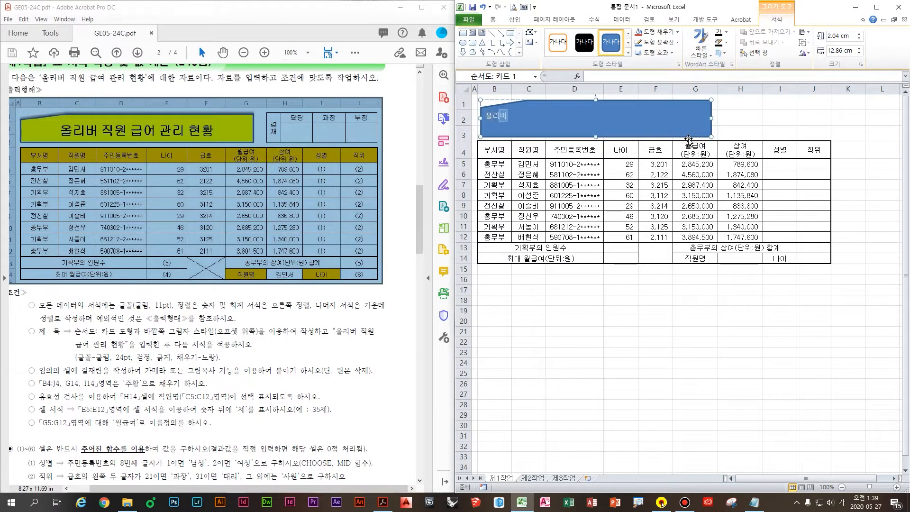
pyautogui.write('급')
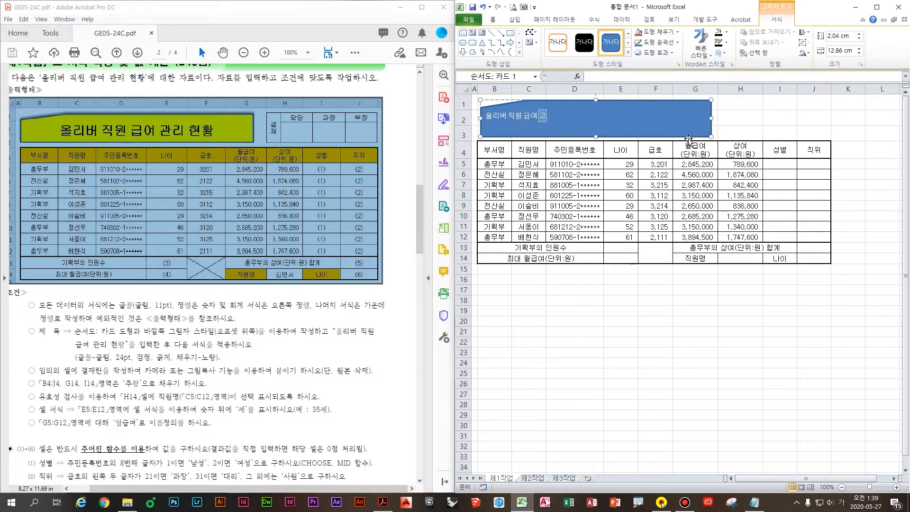
pyautogui.write('여 관리 현호')
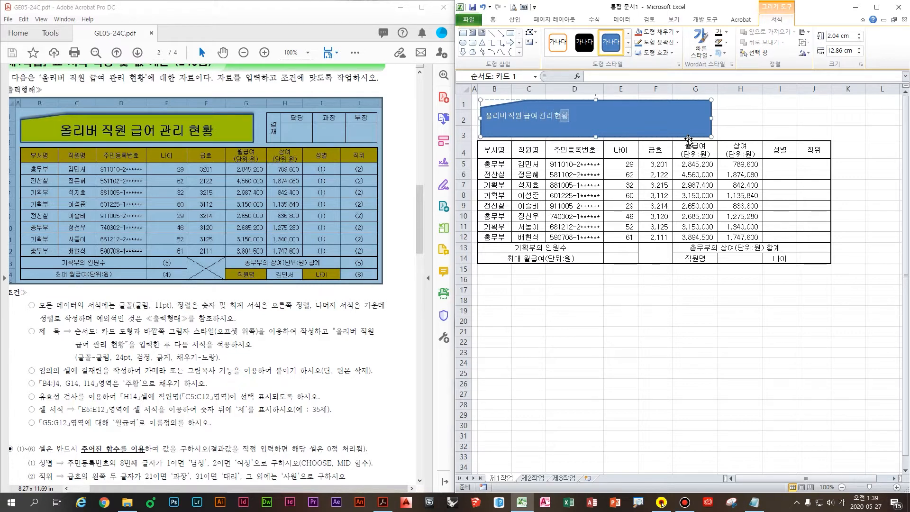
# Format the title shape's text as 굴림, bold, 24 pt
pyautogui.hotkey('ctrl', 'a')
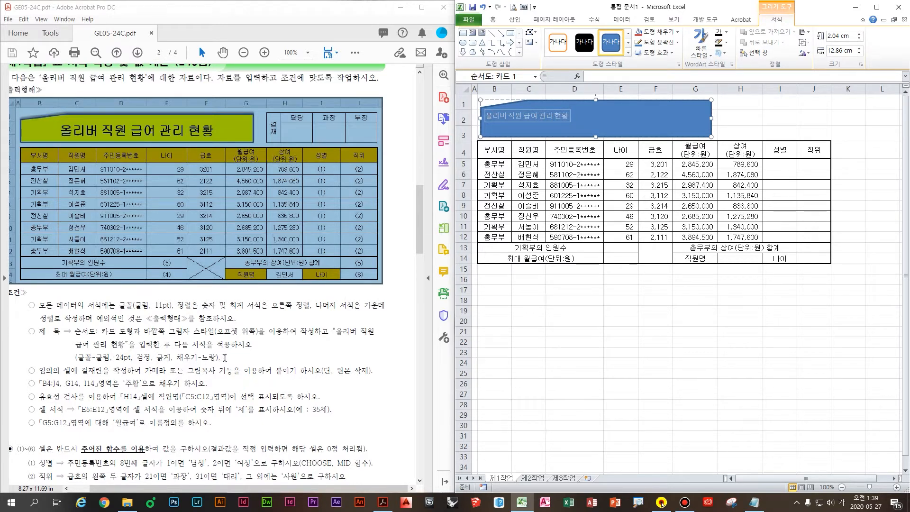
pyautogui.click(493, 20)
pyautogui.click(545, 34)
pyautogui.write('굴림')
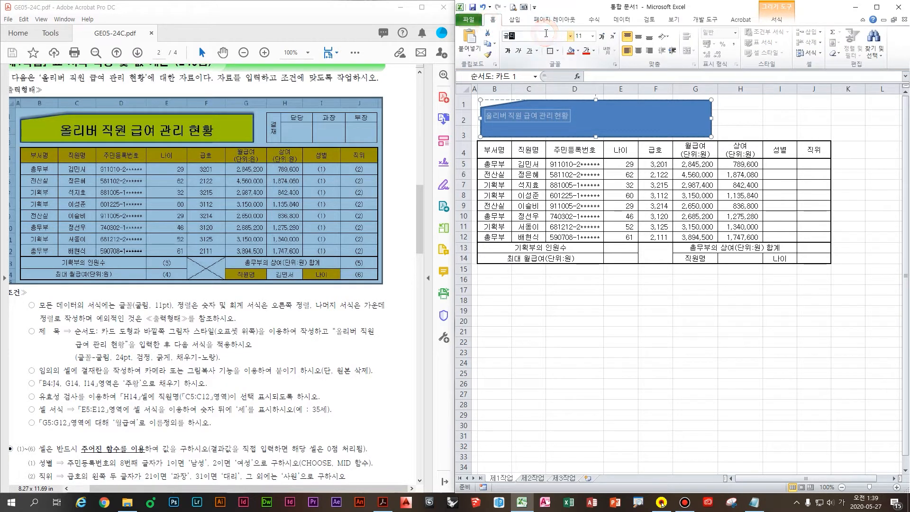
pyautogui.press('Return')
pyautogui.click(507, 50)
pyautogui.click(582, 36)
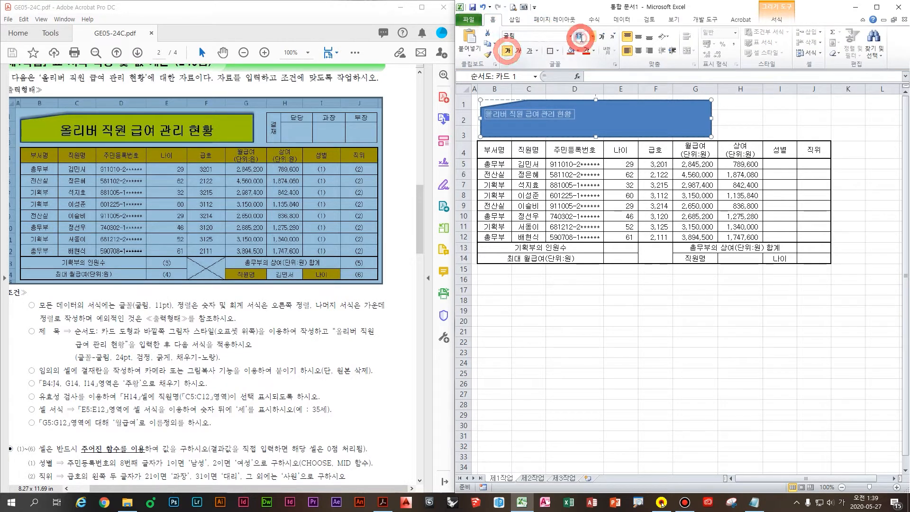
pyautogui.write('24')
pyautogui.press('Return')
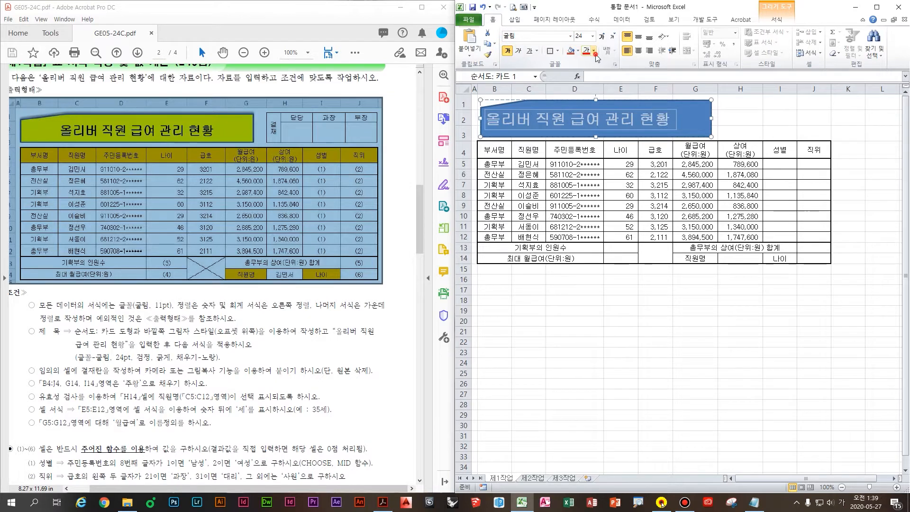
# Color the title text black, fill the shape with yellow, and center the text vertically and horizontally
pyautogui.click(594, 51)
pyautogui.click(593, 81)
pyautogui.click(577, 51)
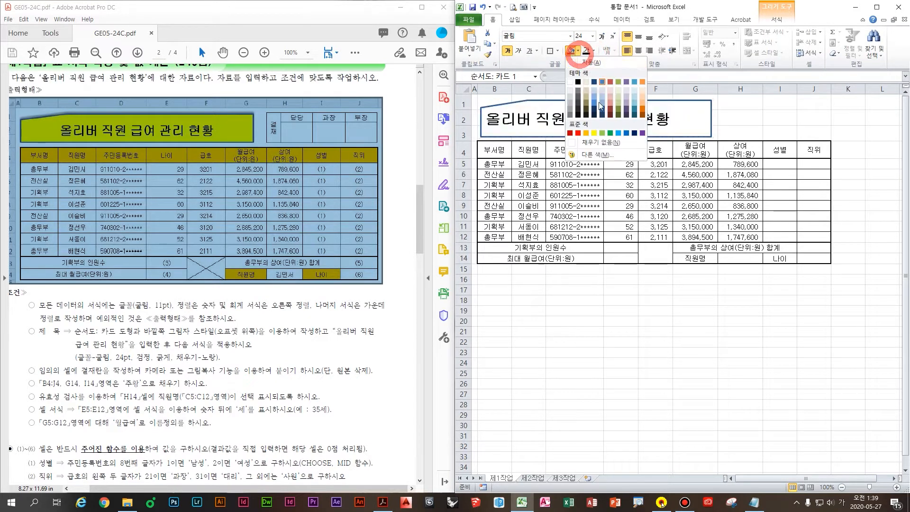
pyautogui.click(593, 132)
pyautogui.click(638, 36)
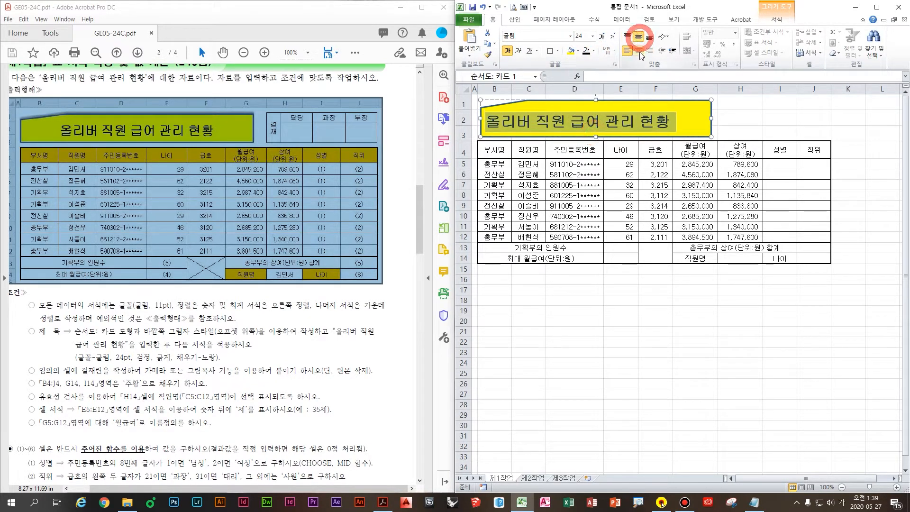
pyautogui.click(639, 52)
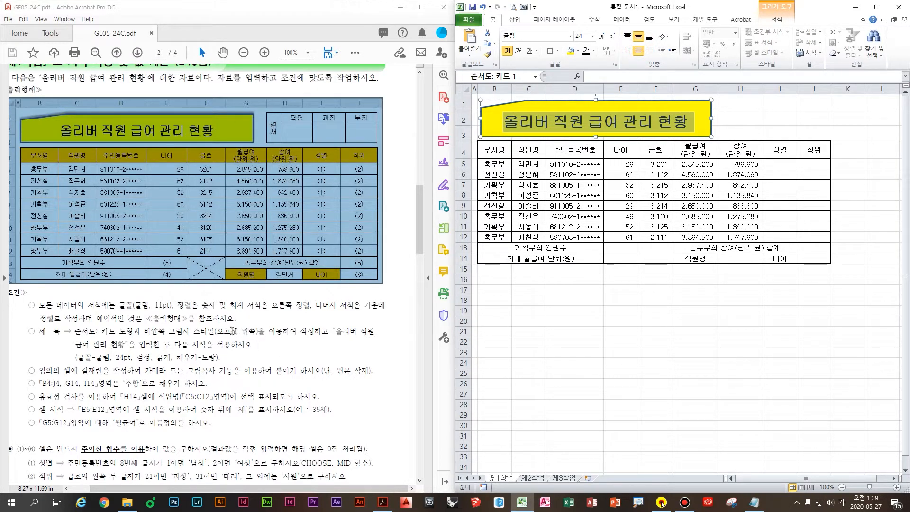
# Apply the outer 오프셋 위쪽 shadow to the yellow title shape
pyautogui.click(777, 19)
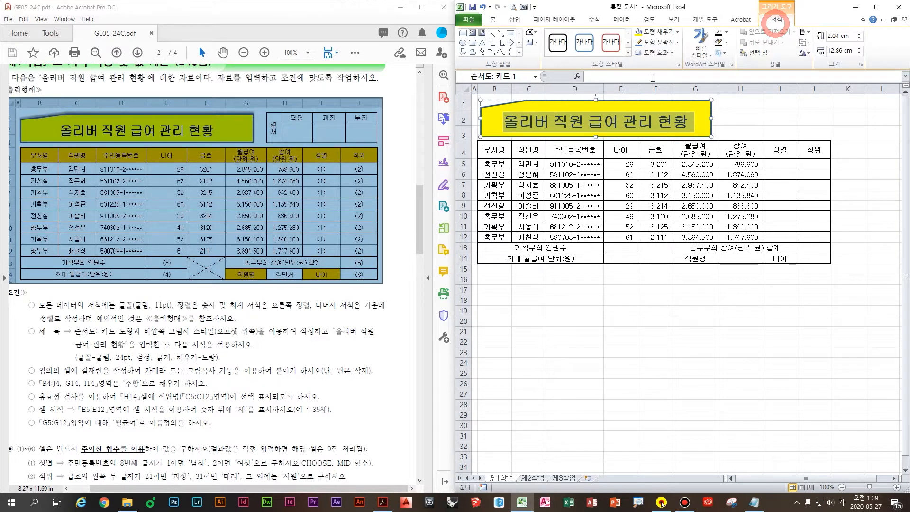
pyautogui.click(658, 52)
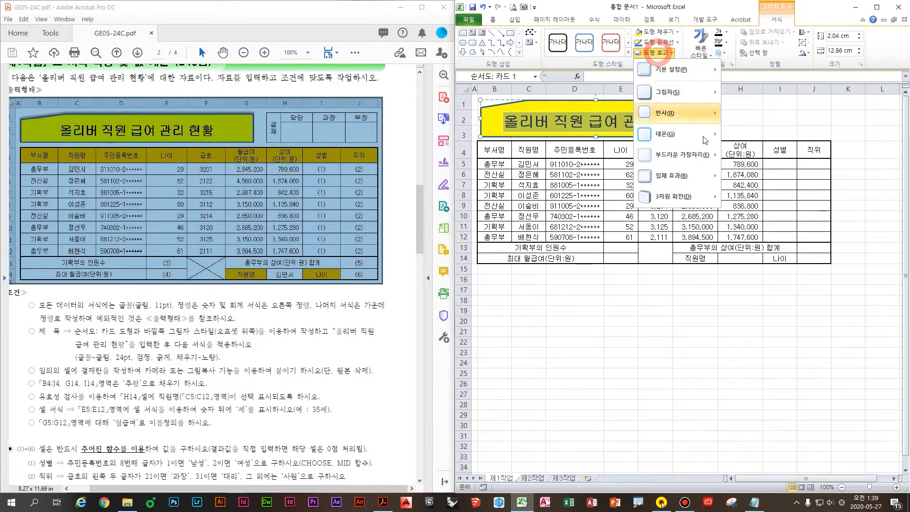
pyautogui.moveTo(695, 99)
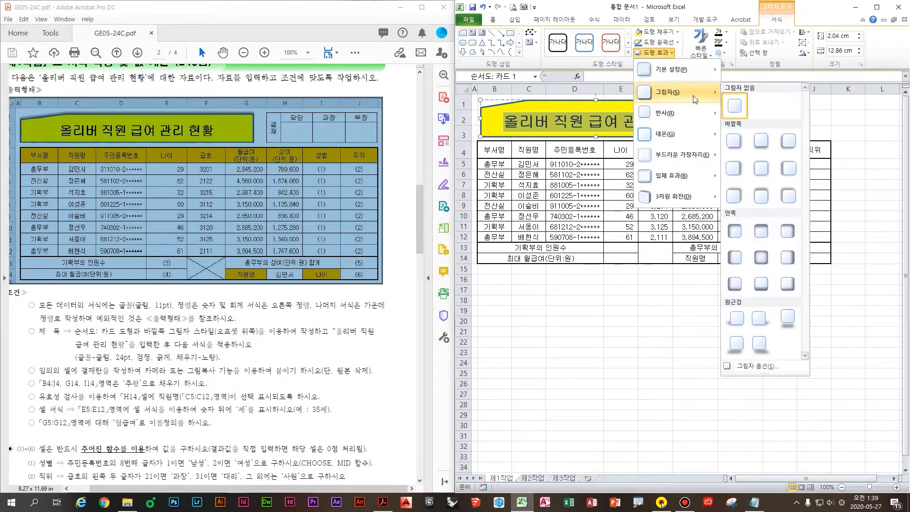
pyautogui.click(761, 196)
pyautogui.click(760, 129)
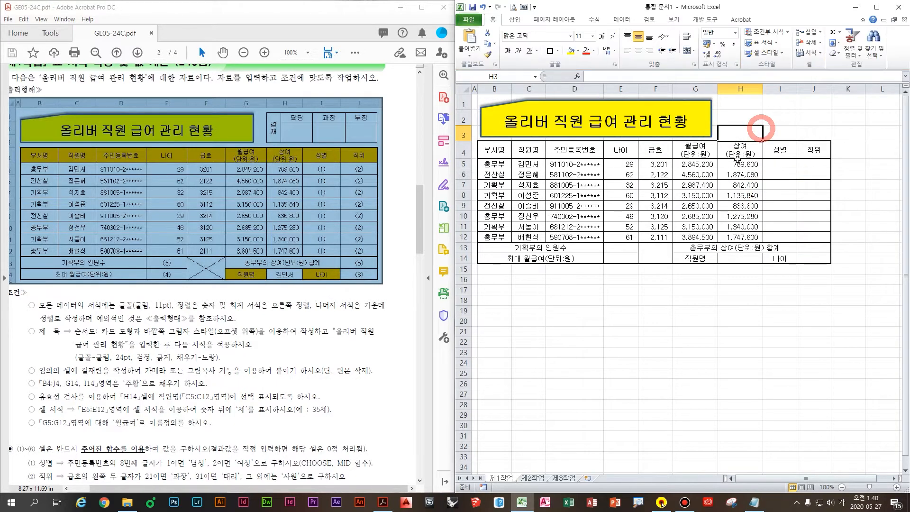
# Merge L6:L8, M7:M8, N7:N8 and O7:O8 as separate centered blocks for the approval box beside the table
pyautogui.press('Right')
pyautogui.press('Right')
pyautogui.press('Right')
pyautogui.press('Right')
pyautogui.press('Right')
pyautogui.press('Right')
pyautogui.press('Right')
pyautogui.press('Right')
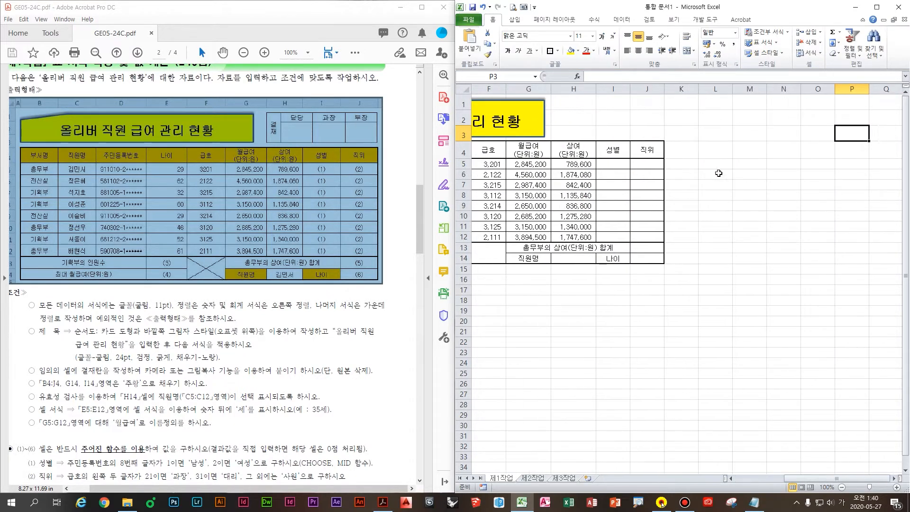
pyautogui.moveTo(718, 173); pyautogui.dragTo(814, 196)
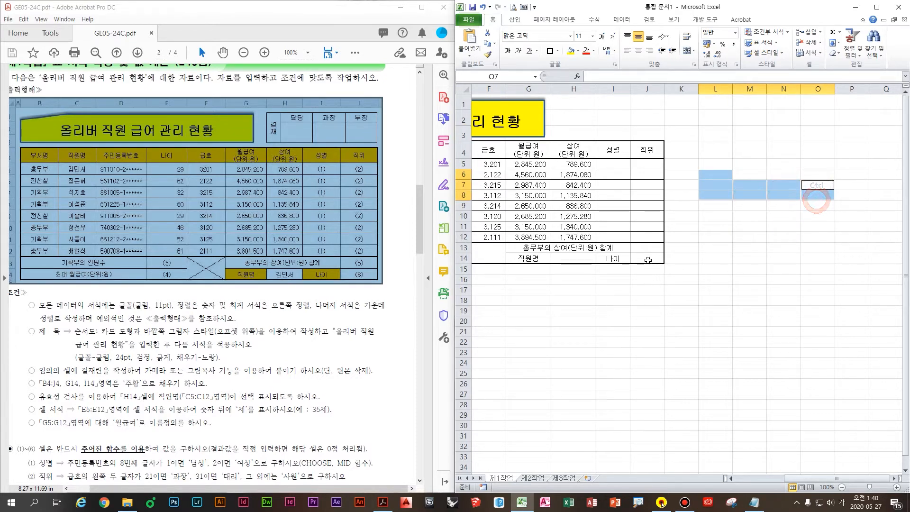
pyautogui.click(687, 51)
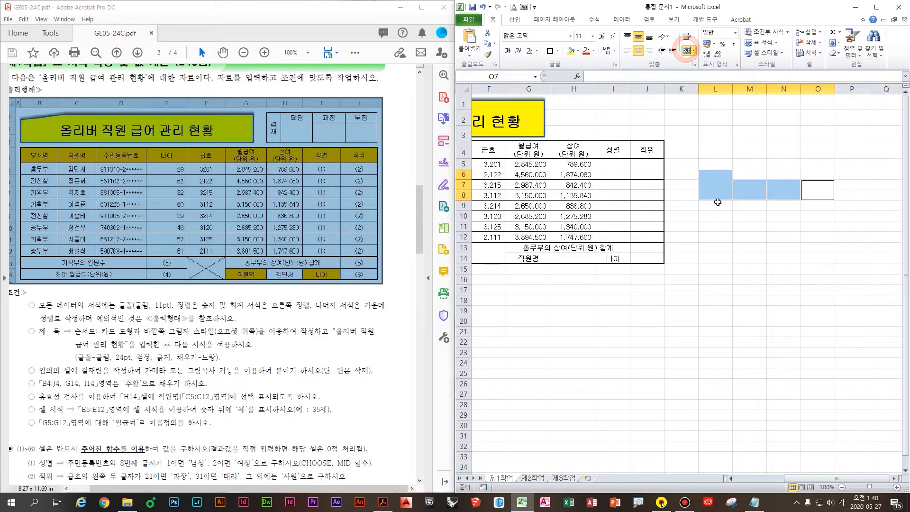
# Format L6:O8 with the 굴림 font and all borders, and narrow column L
pyautogui.moveTo(709, 183); pyautogui.dragTo(832, 188)
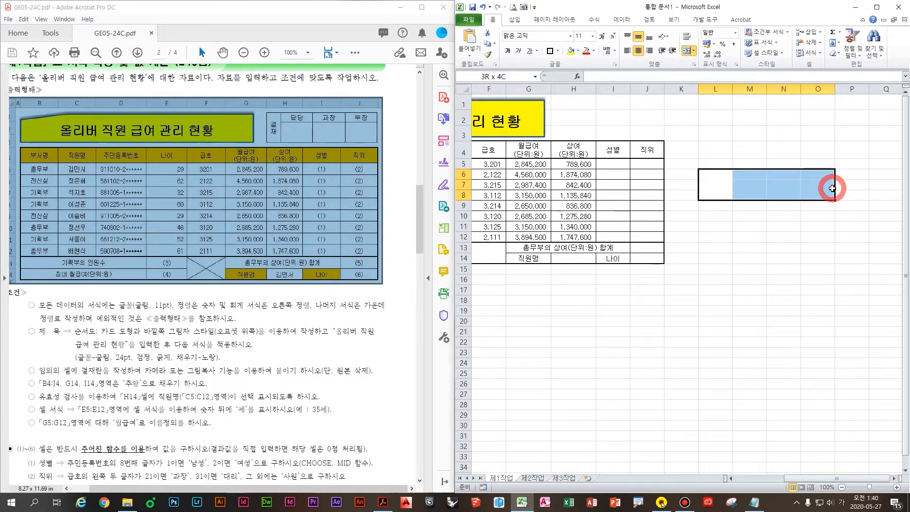
pyautogui.click(570, 36)
pyautogui.click(545, 330)
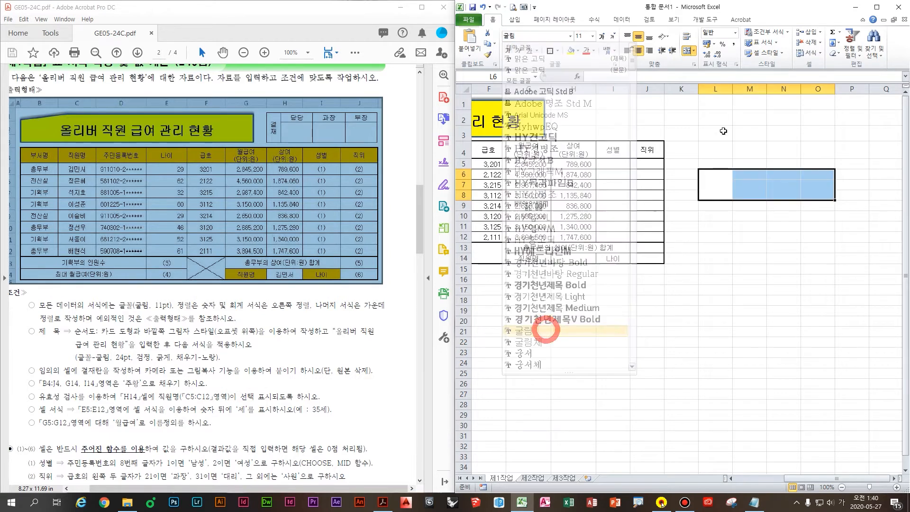
pyautogui.click(559, 50)
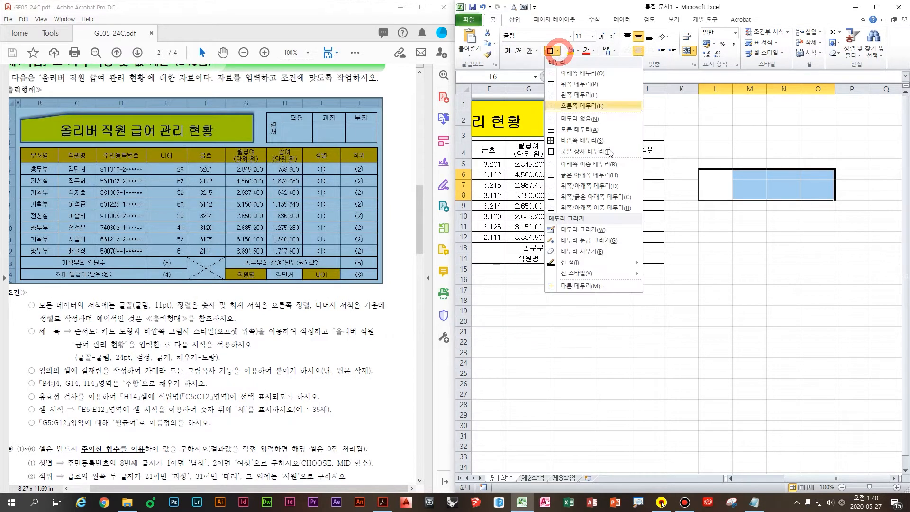
pyautogui.click(584, 131)
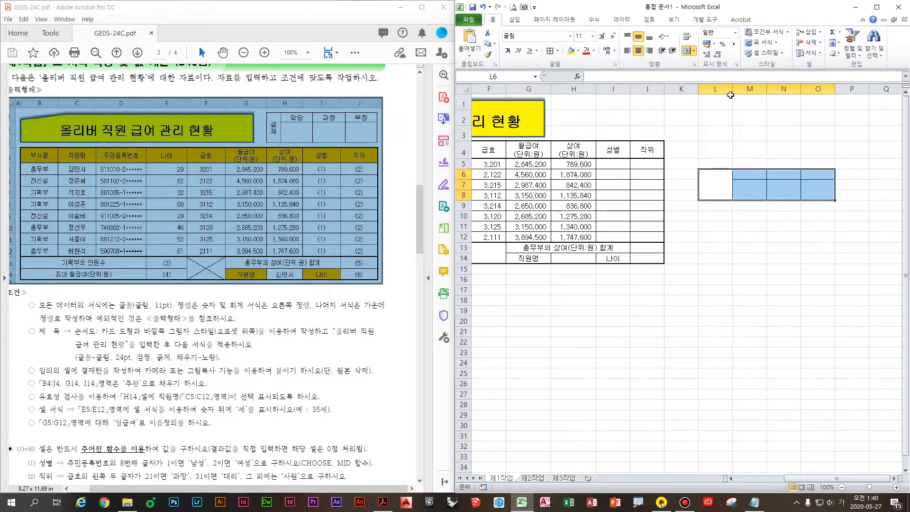
pyautogui.moveTo(732, 90); pyautogui.dragTo(714, 93)
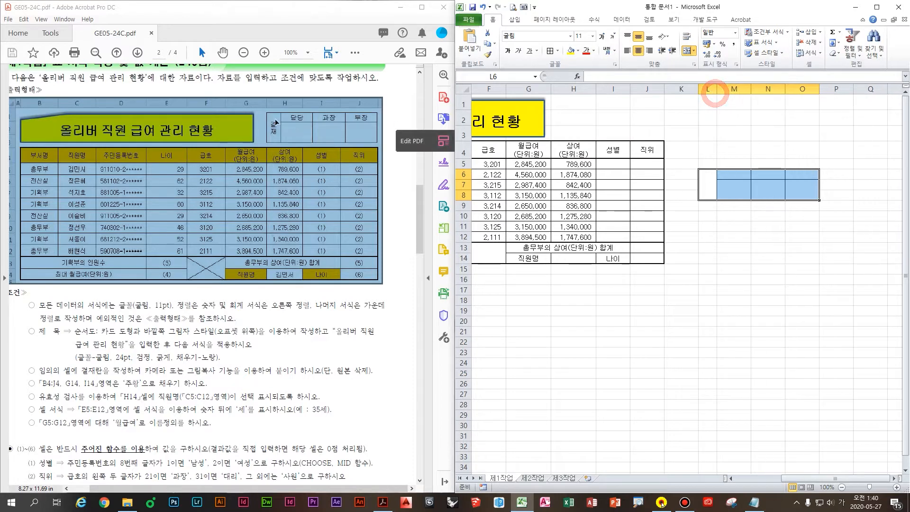
# Enter 결재 split over two lines in L6 and 담당, 과장, 부장 in M6:O6, centering the approval box text horizontally
pyautogui.write('ㄱ')
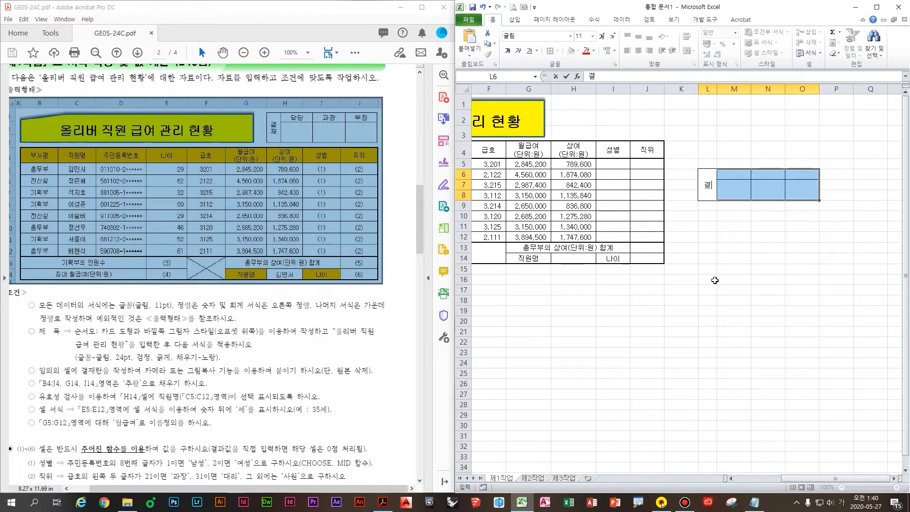
pyautogui.hotkey('alt', 'Return')
pyautogui.write('재')
pyautogui.press('Tab')
pyautogui.write('담당')
pyautogui.press('Tab')
pyautogui.write('과')
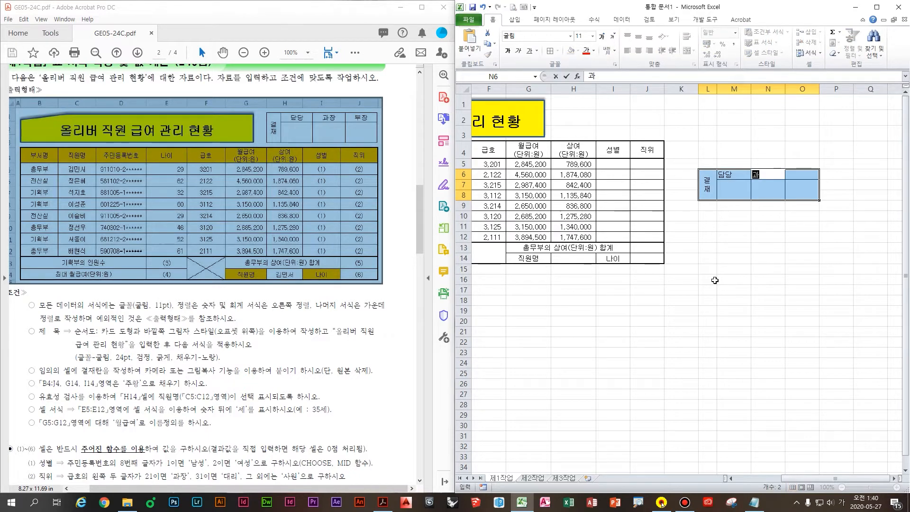
pyautogui.write('장')
pyautogui.press('Tab')
pyautogui.write('ㅈ')
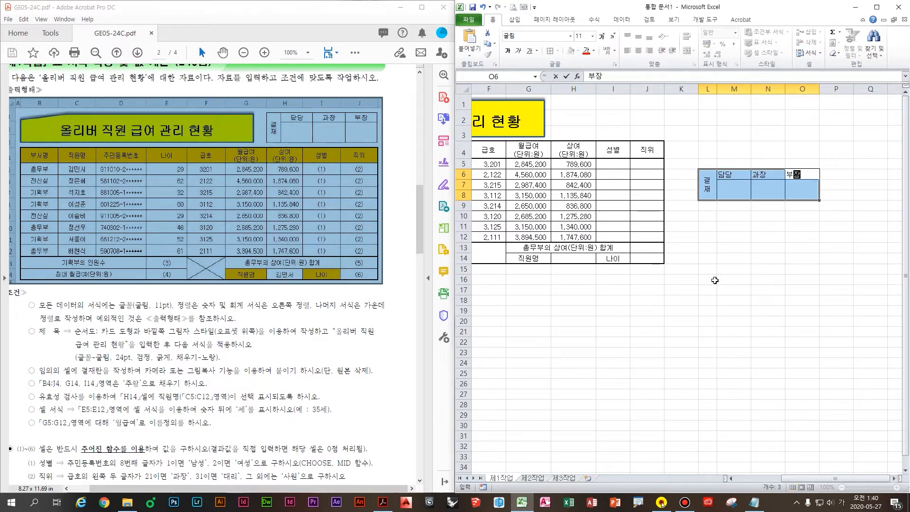
pyautogui.click(701, 240)
pyautogui.moveTo(706, 184); pyautogui.dragTo(788, 185)
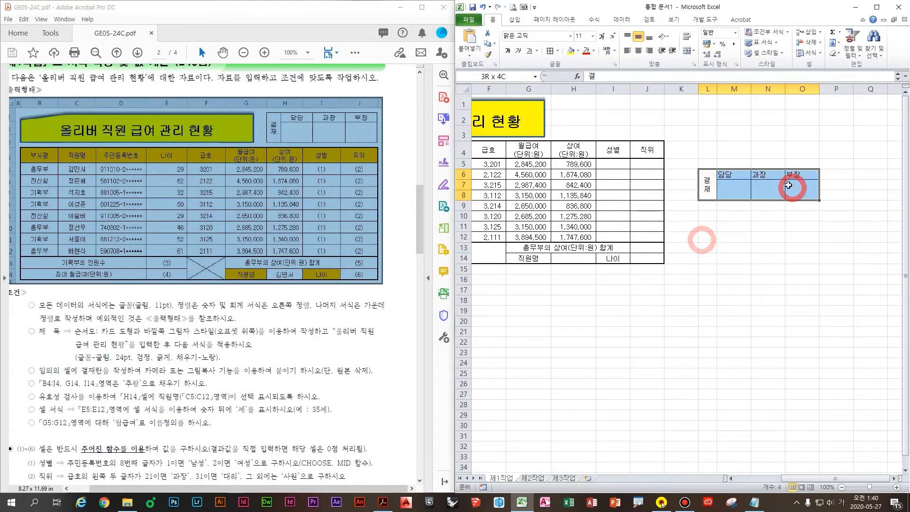
pyautogui.click(638, 50)
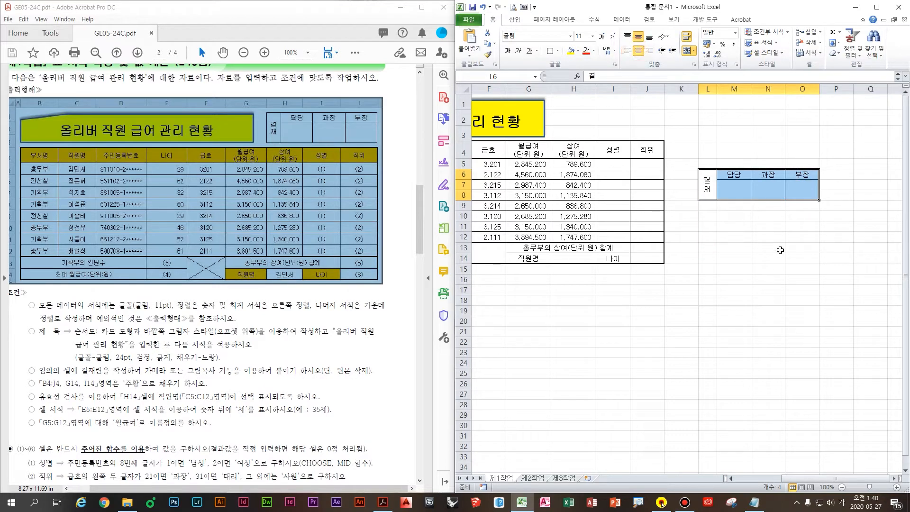
pyautogui.hotkey('ctrl', '2')
pyautogui.moveTo(753, 178)
pyautogui.mouseDown()
pyautogui.moveTo(634, 103)
pyautogui.moveTo(662, 105)
pyautogui.mouseUp()
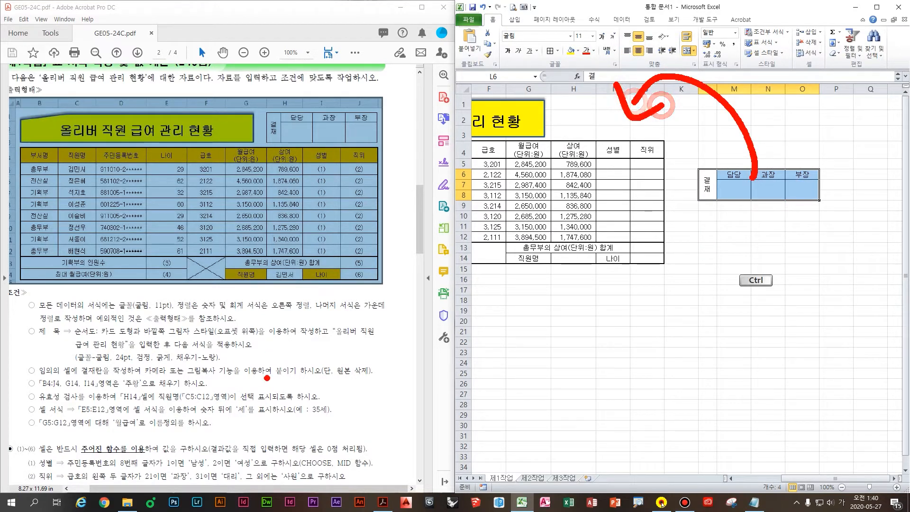
pyautogui.moveTo(136, 377); pyautogui.dragTo(247, 381)
pyautogui.hotkey('ctrl', 'z')
pyautogui.moveTo(177, 348); pyautogui.dragTo(139, 386)
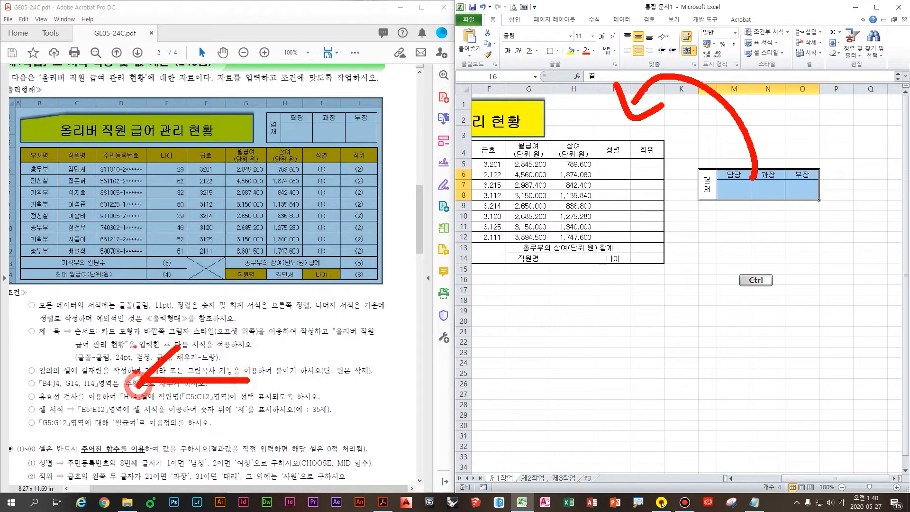
pyautogui.moveTo(135, 346); pyautogui.dragTo(183, 388)
pyautogui.moveTo(240, 386); pyautogui.dragTo(228, 415)
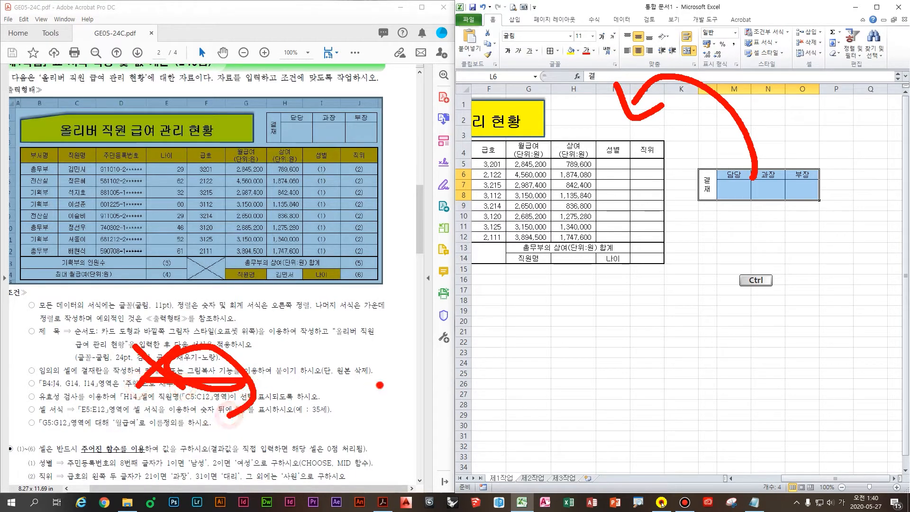
pyautogui.moveTo(299, 375); pyautogui.dragTo(363, 411)
pyautogui.press('Escape')
pyautogui.click(801, 234)
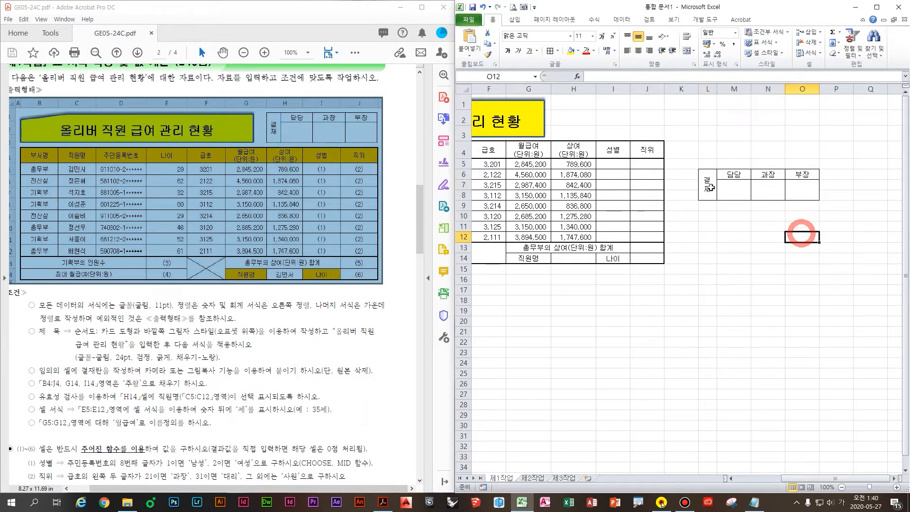
# Copy the approval box L6:O8 as a picture, as shown on screen in 그림 format, and paste it at H1
pyautogui.moveTo(708, 186); pyautogui.dragTo(804, 192)
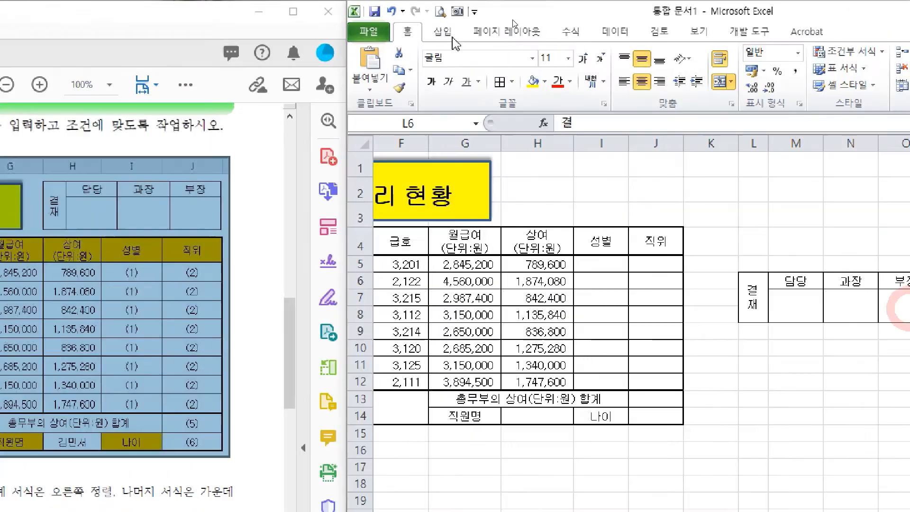
pyautogui.click(493, 20)
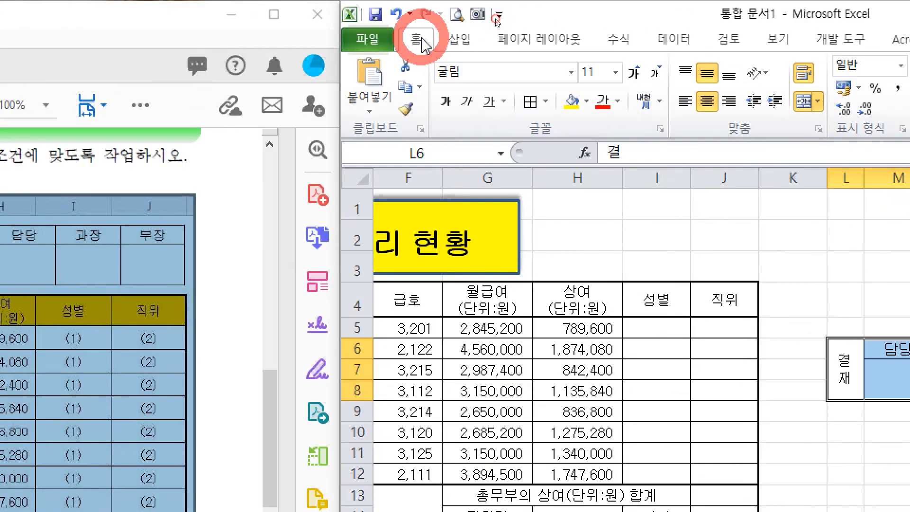
pyautogui.click(419, 89)
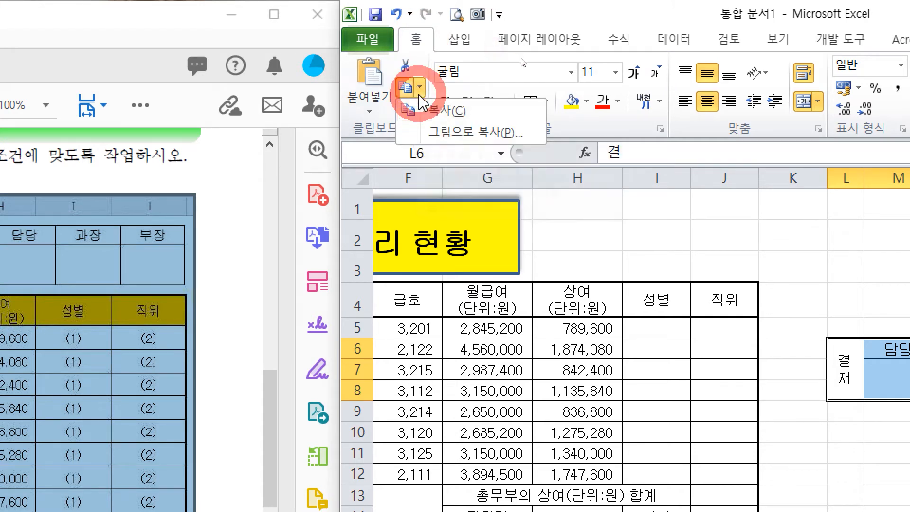
pyautogui.click(489, 138)
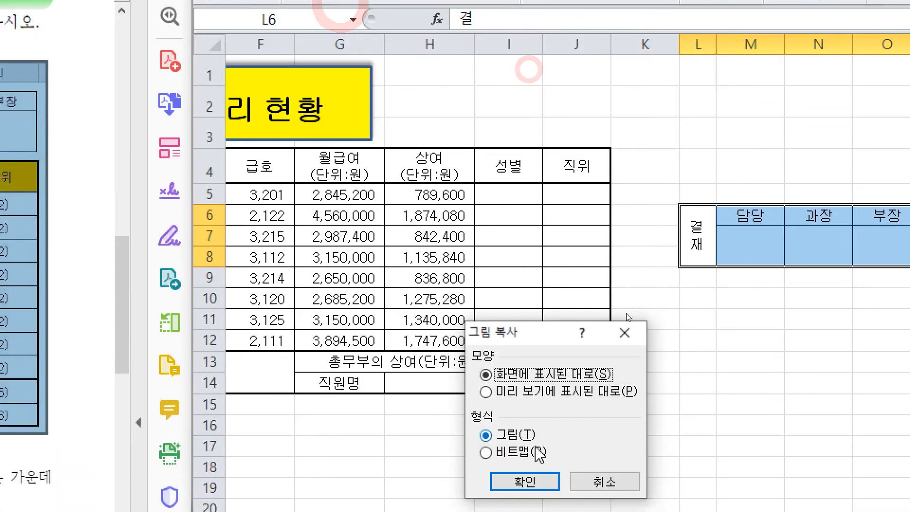
pyautogui.click(538, 433)
pyautogui.click(426, 202)
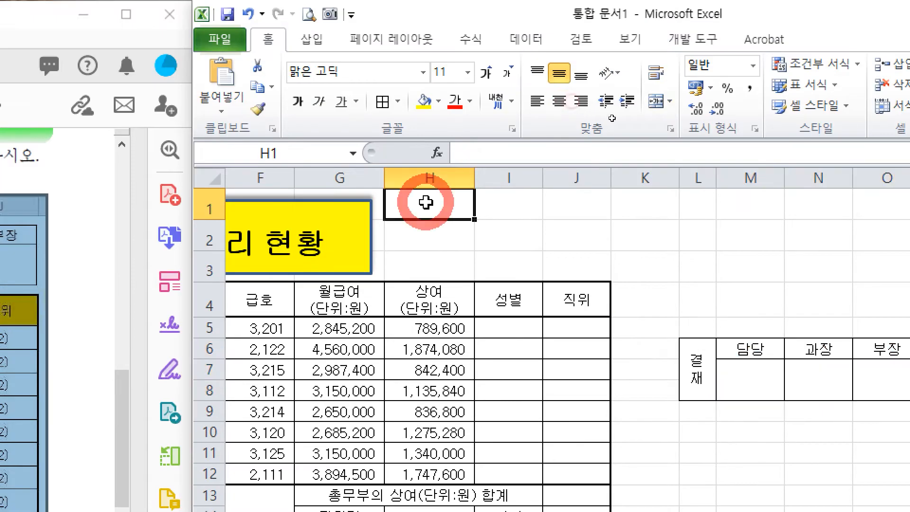
pyautogui.hotkey('ctrl', 'v')
pyautogui.click(722, 291)
pyautogui.click(686, 266)
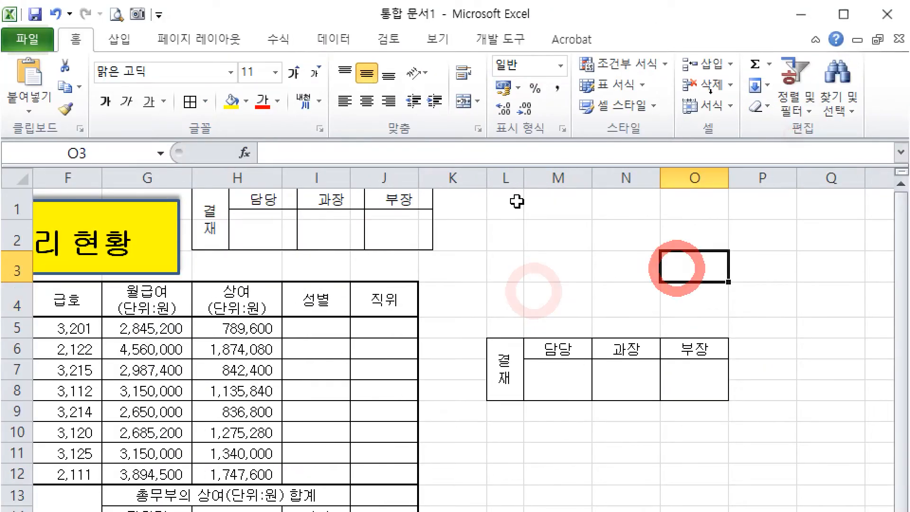
# Delete columns L to O, which hold the original approval box
pyautogui.moveTo(505, 178); pyautogui.dragTo(698, 221)
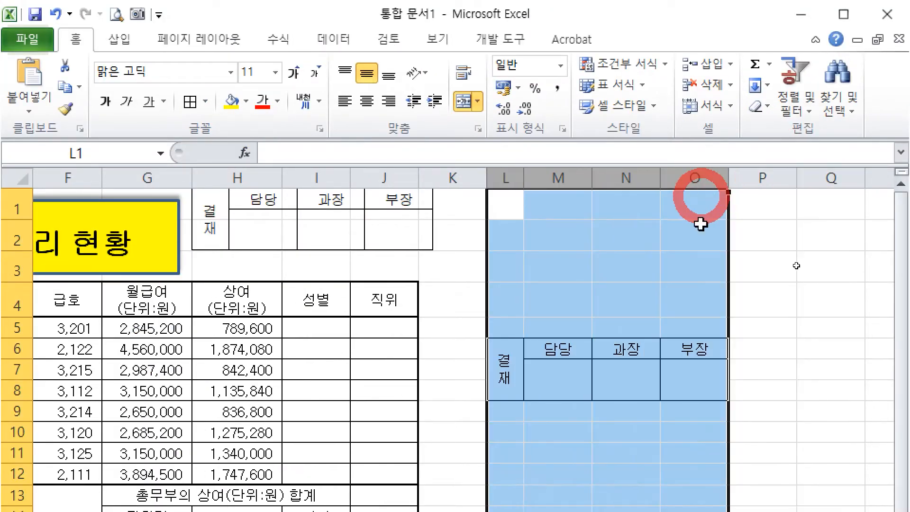
pyautogui.rightClick(604, 264)
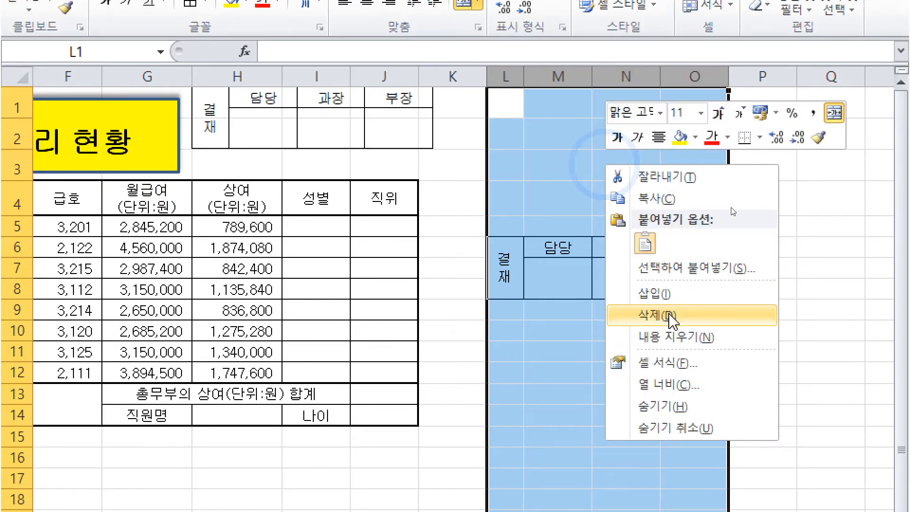
pyautogui.click(656, 315)
pyautogui.click(516, 227)
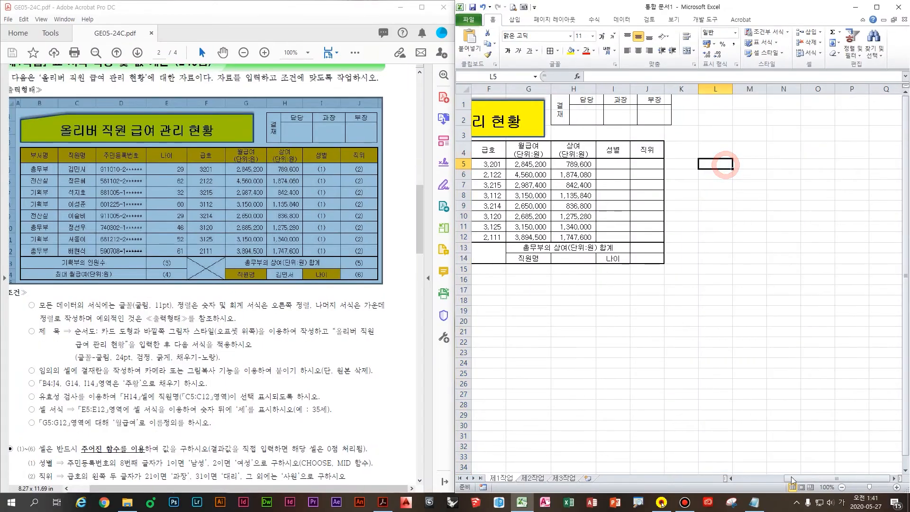
# Move the approval box picture slightly down and right so it sits within rows 1 to 3 beside the title shape
pyautogui.moveTo(791, 478); pyautogui.dragTo(771, 477)
pyautogui.click(334, 276)
pyautogui.scroll(-1, 334, 276)
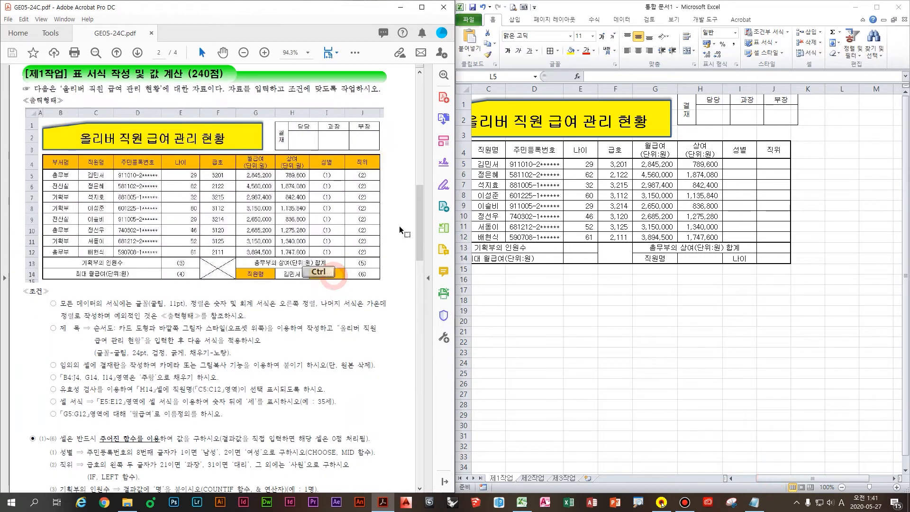
pyautogui.moveTo(752, 114); pyautogui.dragTo(757, 123)
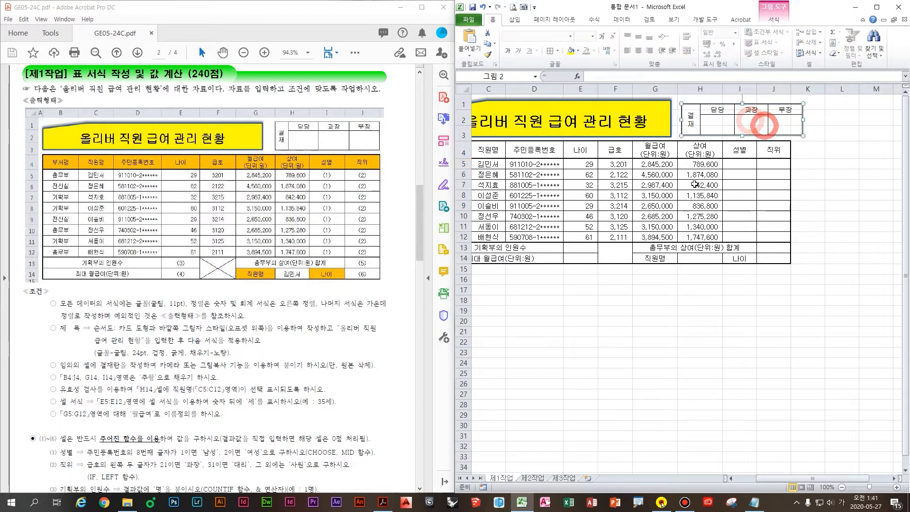
# Widen the table's columns slightly and nudge the approval box picture right to line up with the right edge of column J
pyautogui.scroll(-1, 694, 184)
pyautogui.moveTo(530, 87); pyautogui.dragTo(821, 90)
pyautogui.click(856, 121)
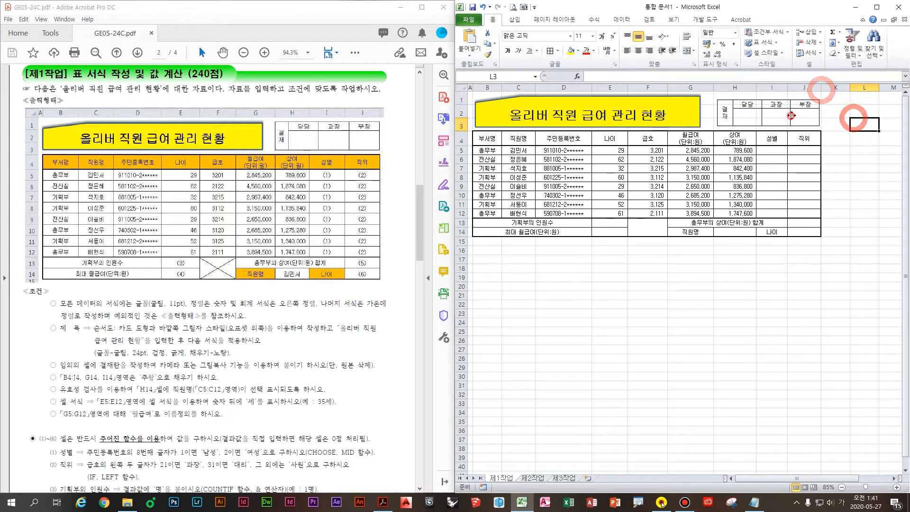
pyautogui.moveTo(790, 115); pyautogui.dragTo(793, 115)
pyautogui.click(856, 124)
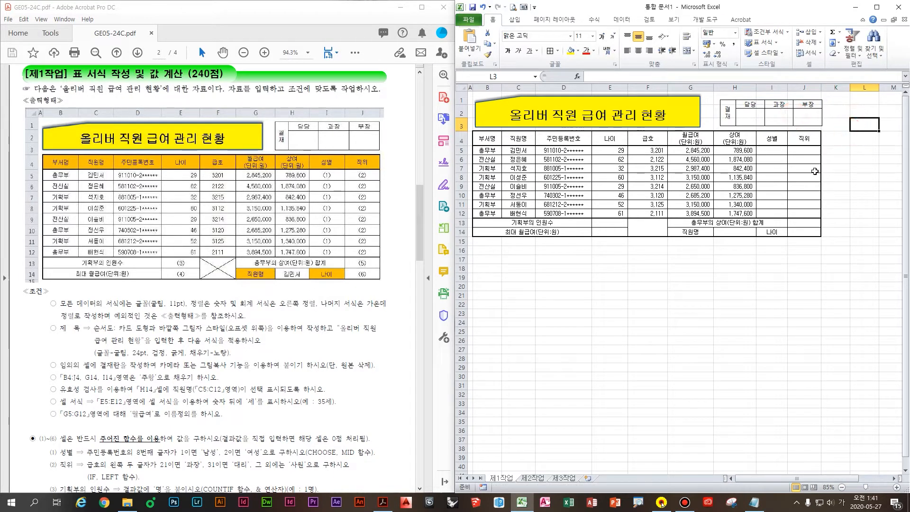
pyautogui.click(765, 118)
pyautogui.click(824, 151)
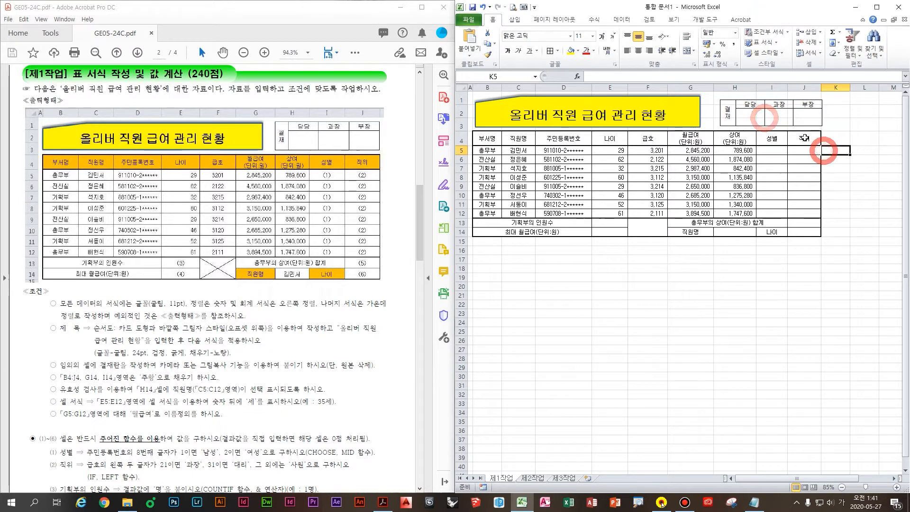
# Narrow columns H and J slightly so the table's right edge lines up with the approval box picture
pyautogui.moveTo(755, 88); pyautogui.dragTo(749, 109)
pyautogui.click(825, 126)
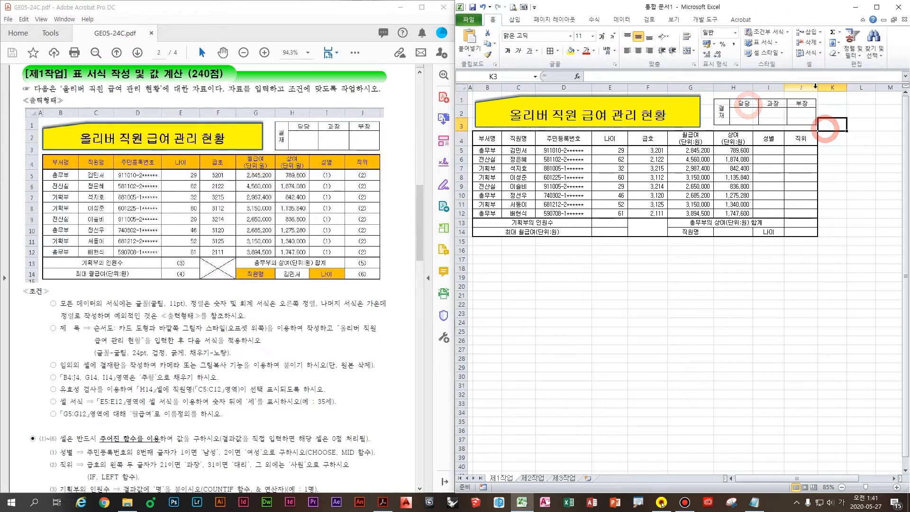
pyautogui.click(815, 87)
pyautogui.click(833, 110)
pyautogui.moveTo(817, 89); pyautogui.dragTo(810, 118)
pyautogui.click(847, 138)
pyautogui.click(840, 160)
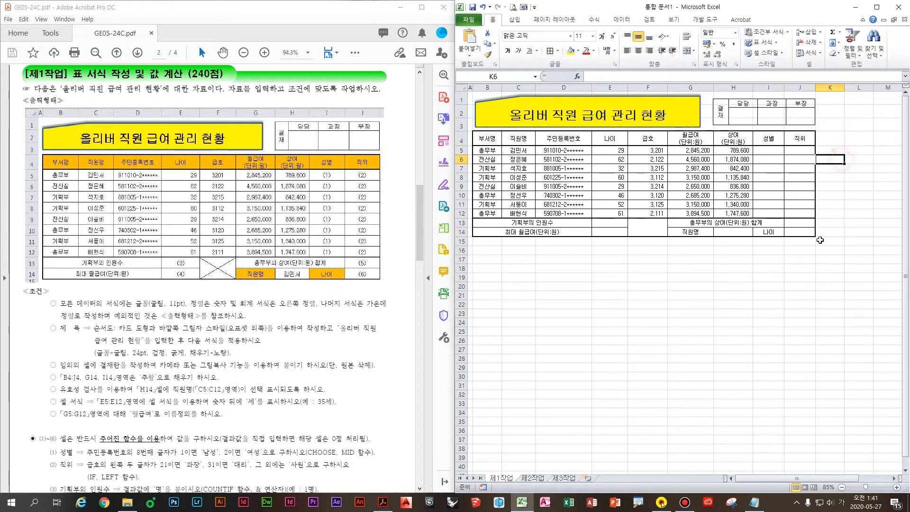
pyautogui.click(731, 306)
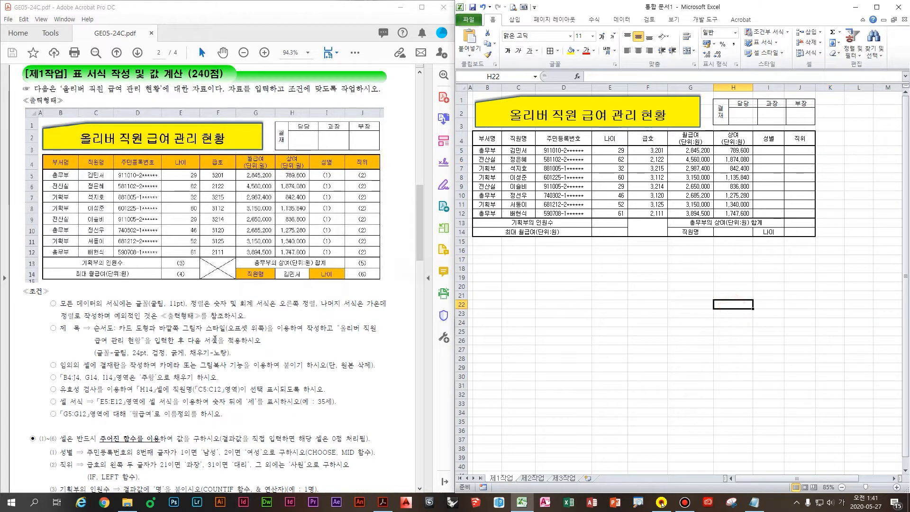
pyautogui.click(690, 169)
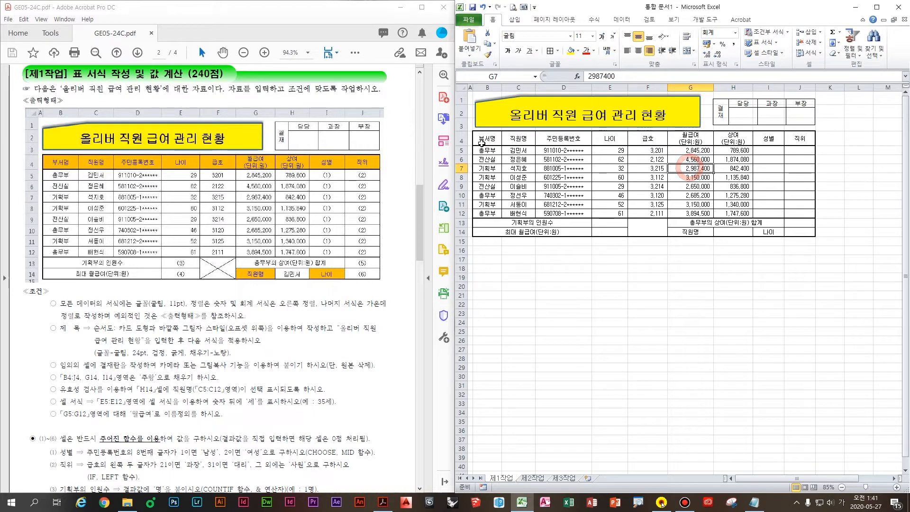
# Fill the header row B4:J4 and the label cells G14 and I14 with the standard orange (주황) colour
pyautogui.moveTo(61, 376); pyautogui.dragTo(113, 377)
pyautogui.keyDown('ctrl'); pyautogui.scroll(1, 86, 380); pyautogui.keyUp('ctrl')
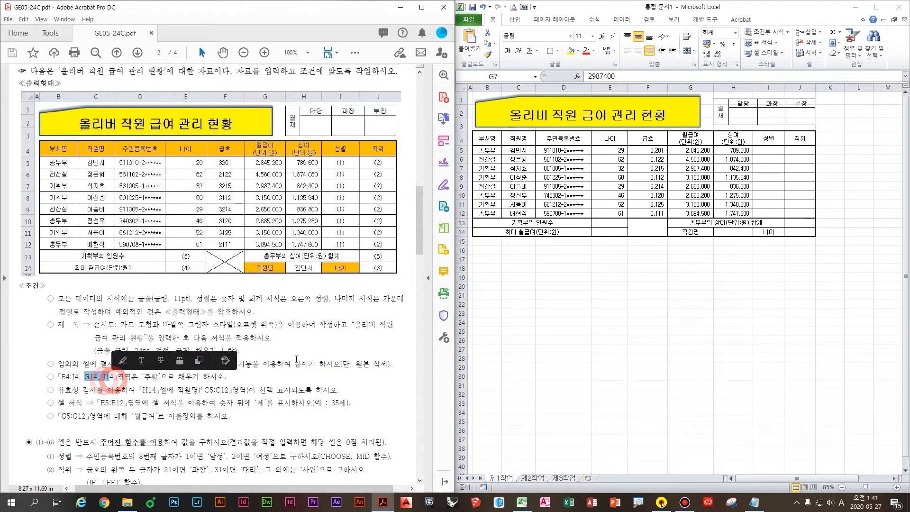
pyautogui.moveTo(38, 144); pyautogui.dragTo(394, 152)
pyautogui.moveTo(258, 254)
pyautogui.mouseDown()
pyautogui.moveTo(272, 266)
pyautogui.moveTo(298, 241)
pyautogui.mouseUp()
pyautogui.moveTo(326, 265); pyautogui.dragTo(387, 217)
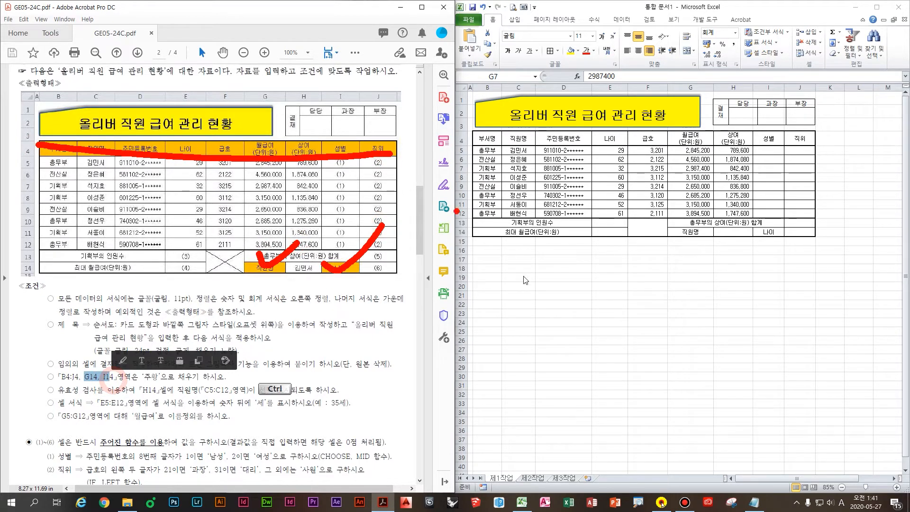
pyautogui.moveTo(487, 139); pyautogui.dragTo(795, 142)
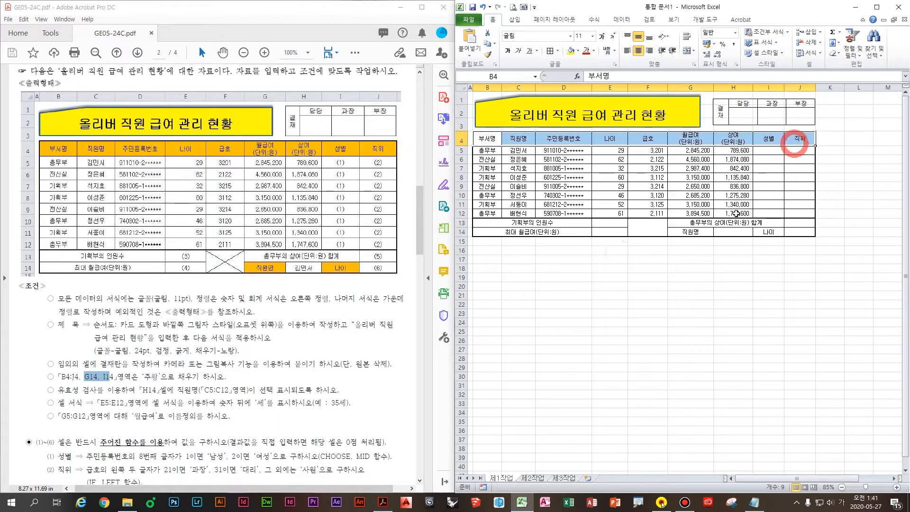
pyautogui.keyDown('ctrl'); pyautogui.click(708, 232); pyautogui.keyUp('ctrl')
pyautogui.keyDown('ctrl'); pyautogui.click(779, 232); pyautogui.keyUp('ctrl')
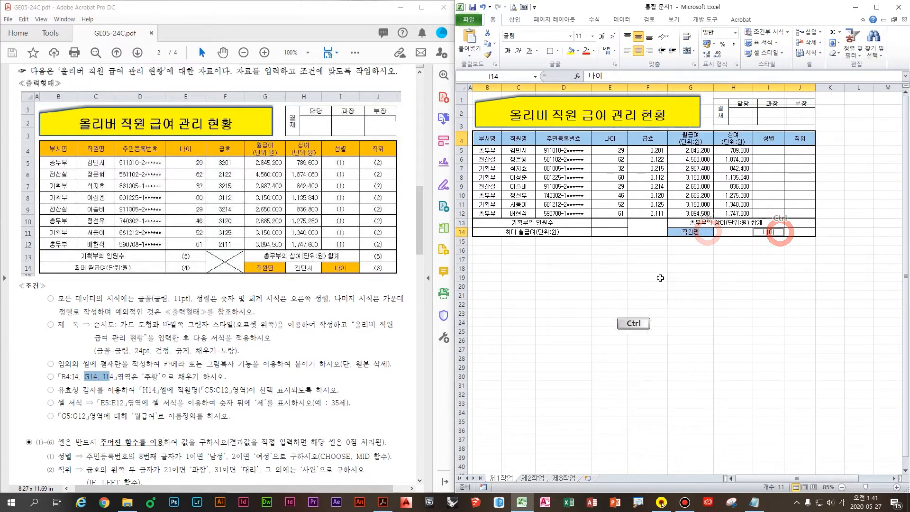
pyautogui.click(579, 52)
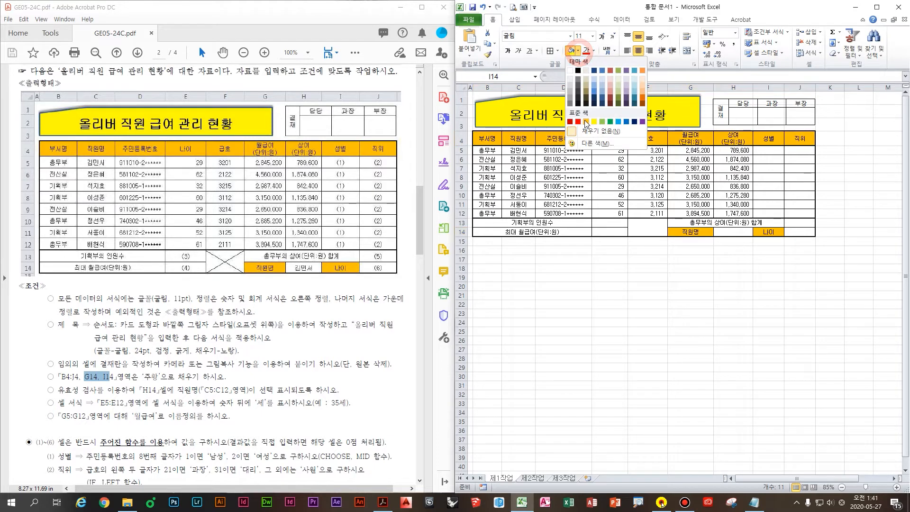
pyautogui.click(586, 121)
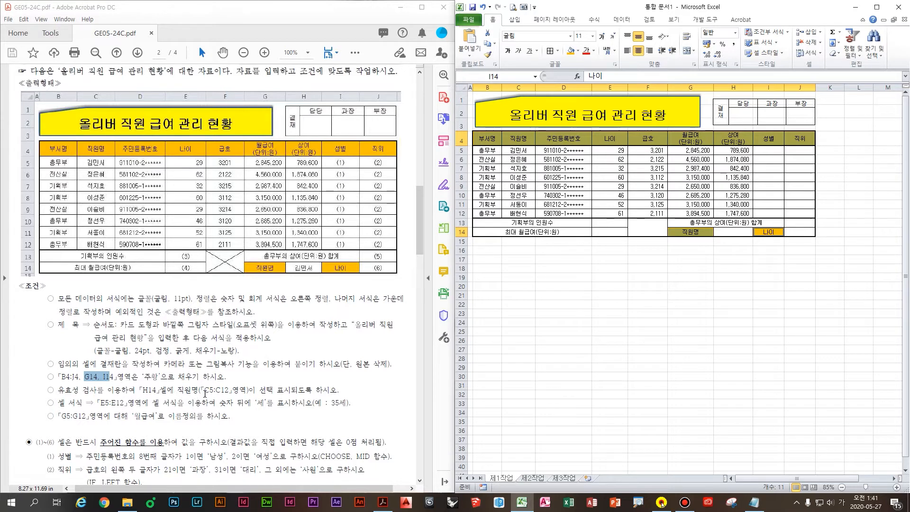
# Apply 목록 data validation to H14 with C5:C12 as the source, and choose the first employee's name from its list
pyautogui.moveTo(177, 390); pyautogui.dragTo(249, 390)
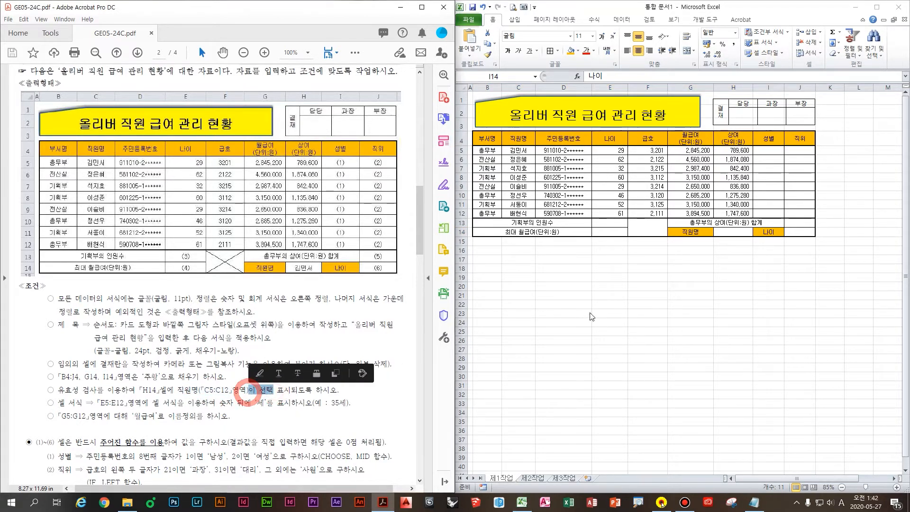
pyautogui.click(717, 233)
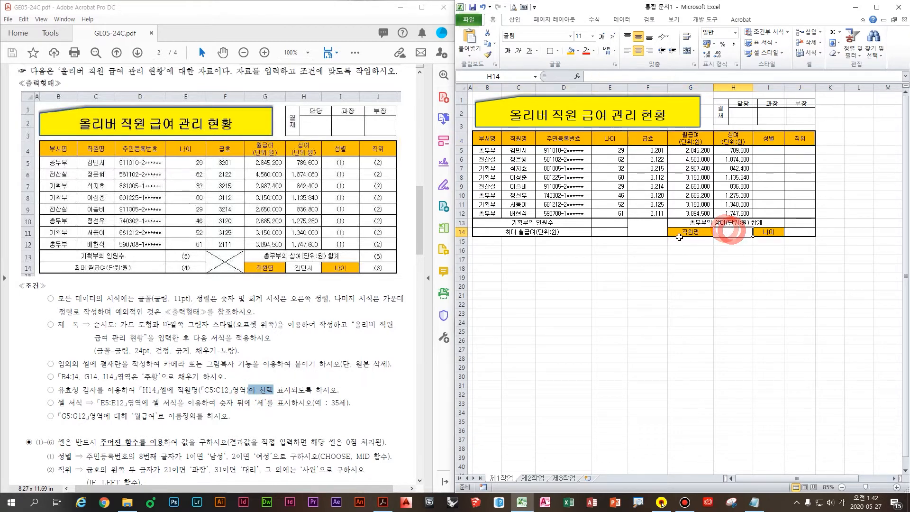
pyautogui.click(617, 22)
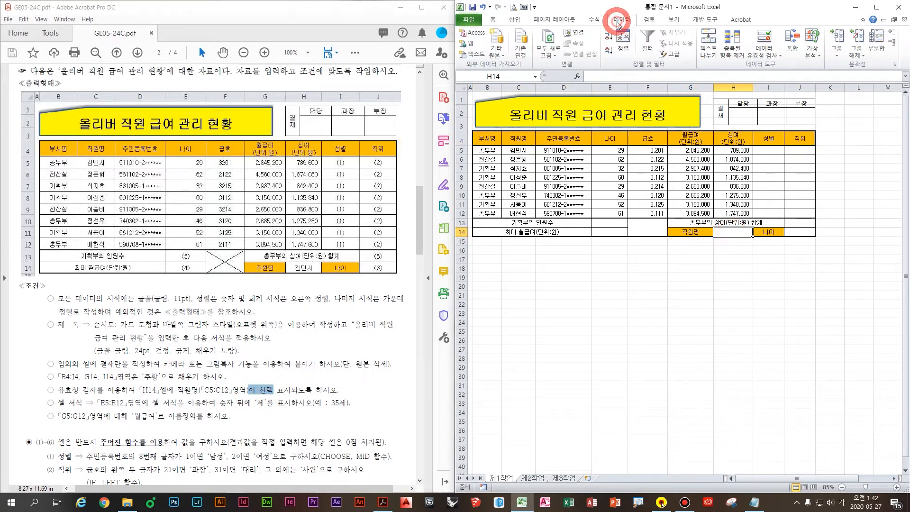
pyautogui.click(766, 40)
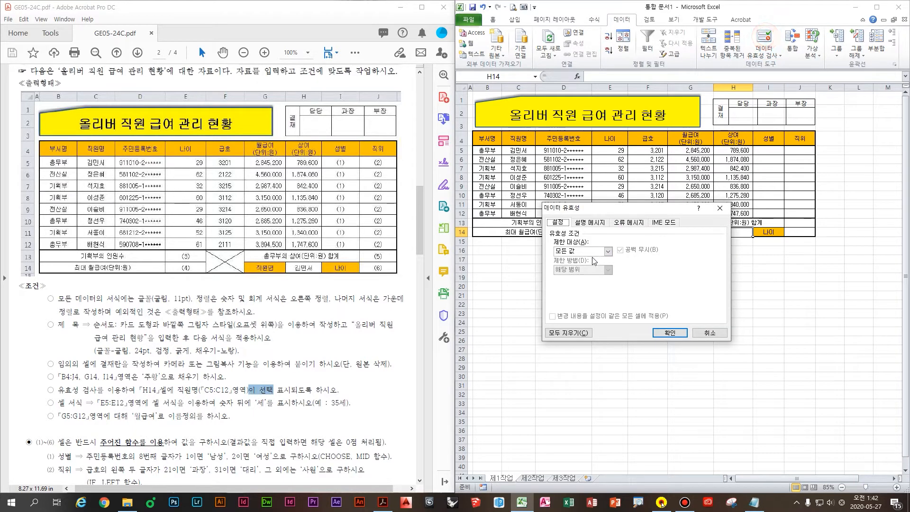
pyautogui.click(587, 251)
pyautogui.click(578, 278)
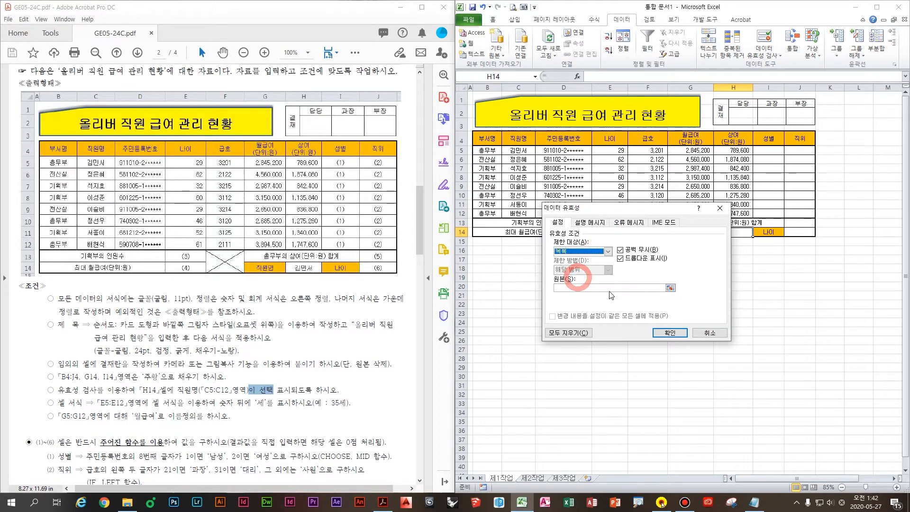
pyautogui.click(610, 289)
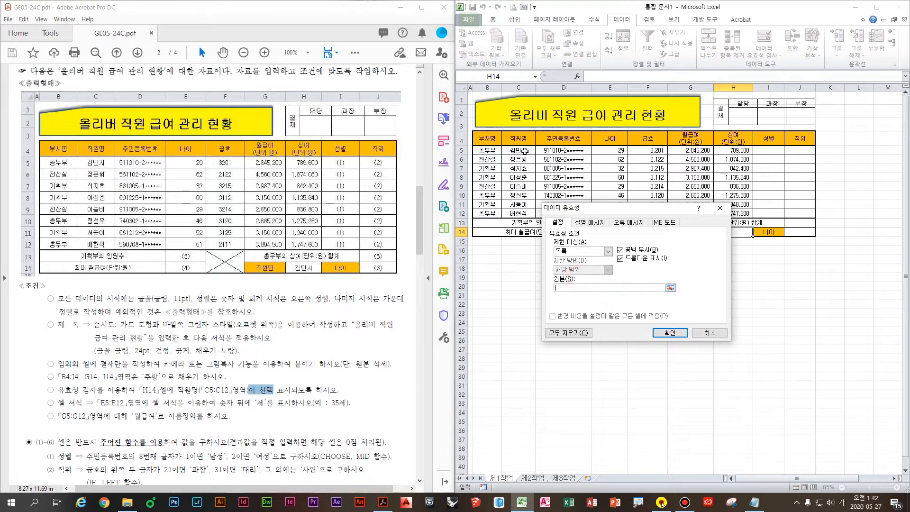
pyautogui.moveTo(525, 150); pyautogui.dragTo(518, 213)
pyautogui.click(662, 333)
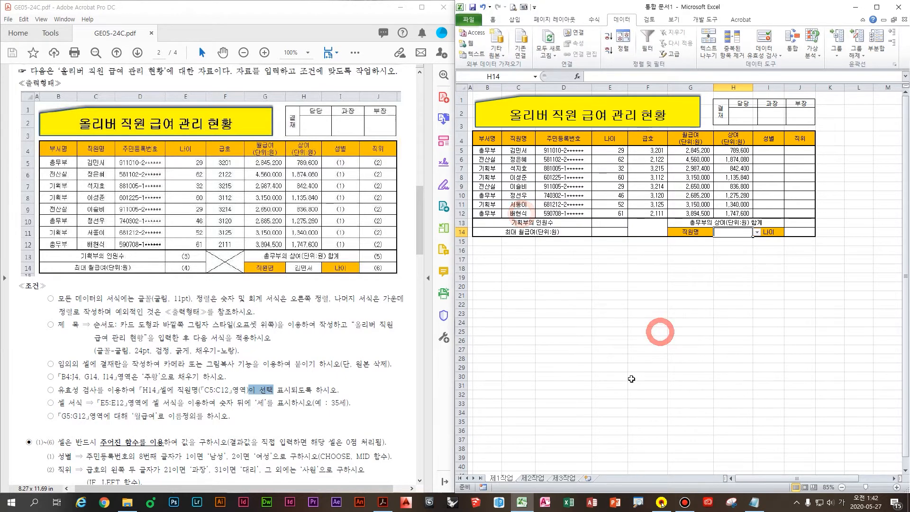
pyautogui.click(757, 232)
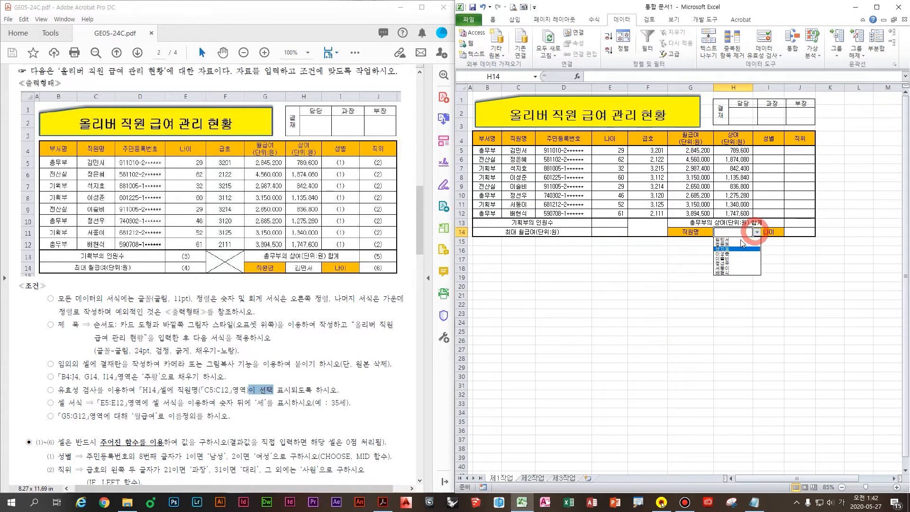
pyautogui.click(735, 241)
# Apply the custom number format G/표준"세" to the ages in E5:E12
pyautogui.scroll(1, 744, 261)
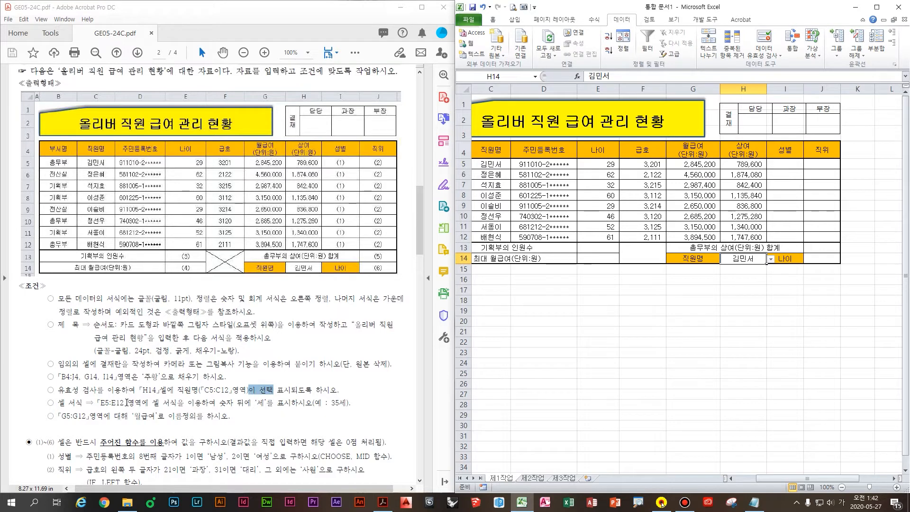
pyautogui.moveTo(120, 402); pyautogui.dragTo(135, 402)
pyautogui.click(608, 164)
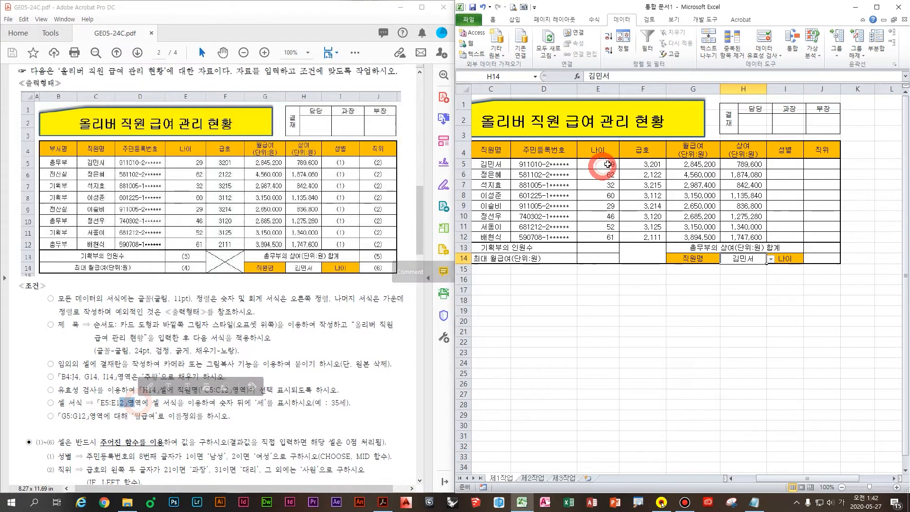
pyautogui.moveTo(607, 164); pyautogui.dragTo(604, 235)
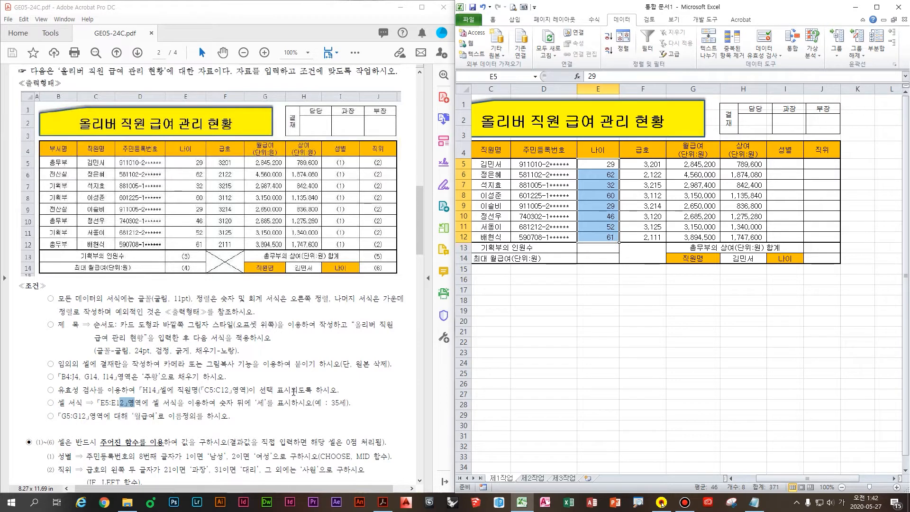
pyautogui.rightClick(609, 191)
pyautogui.click(651, 324)
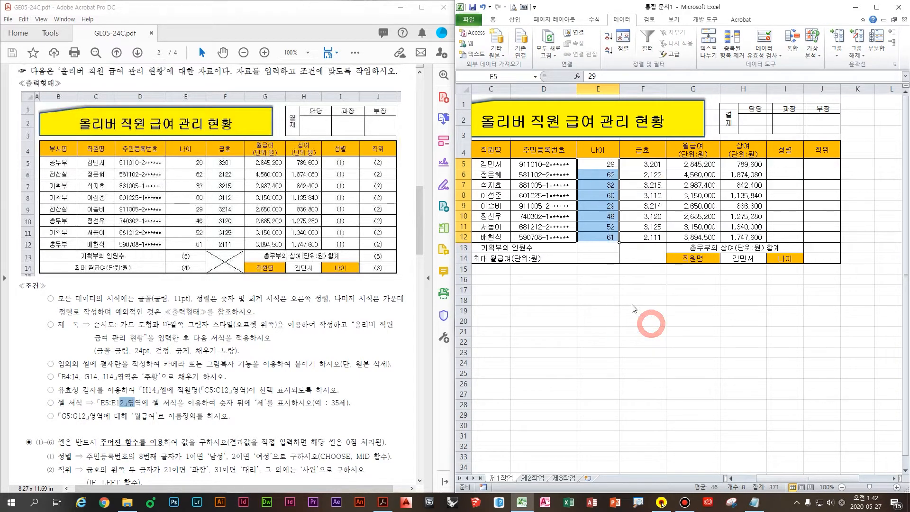
pyautogui.click(551, 318)
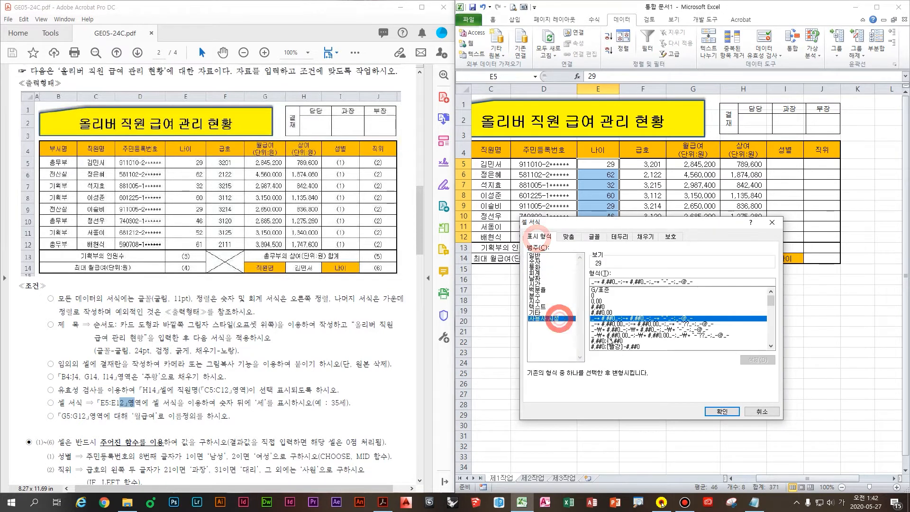
pyautogui.click(634, 290)
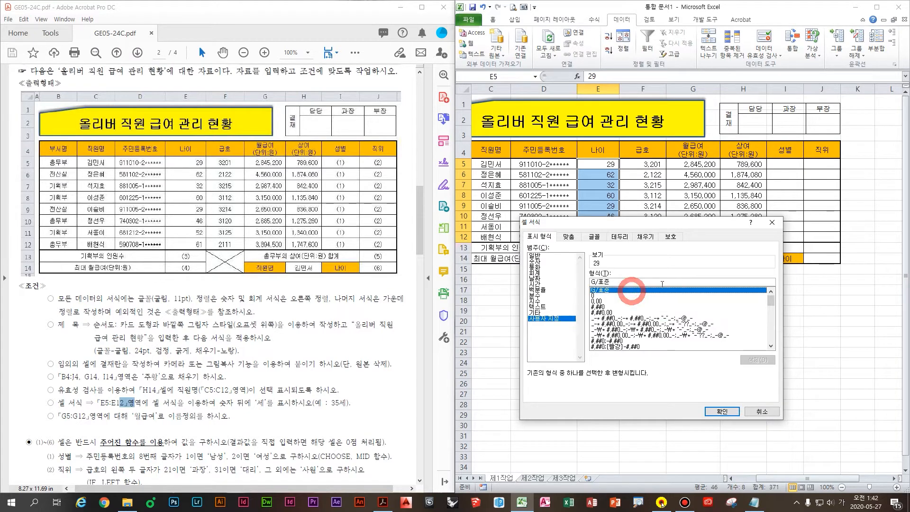
pyautogui.click(659, 283)
pyautogui.write('"세')
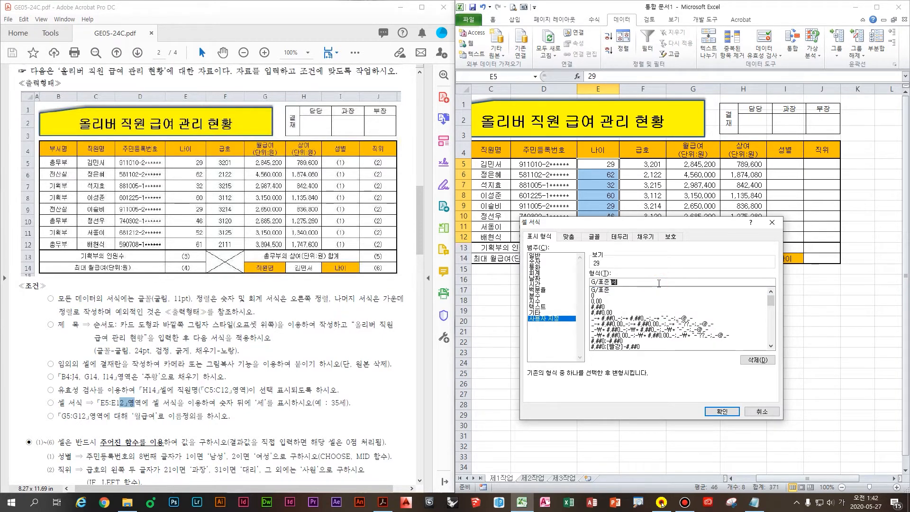
pyautogui.press('Return')
pyautogui.press('Return')
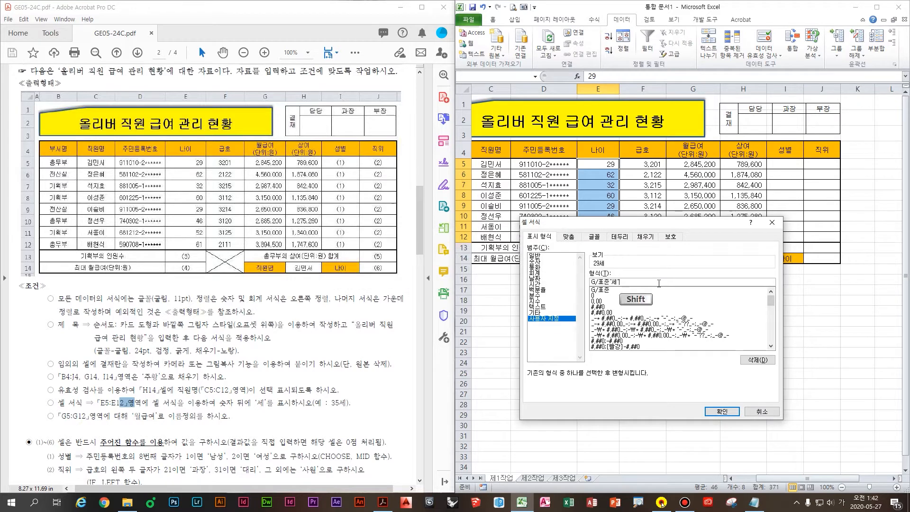
pyautogui.press('Return')
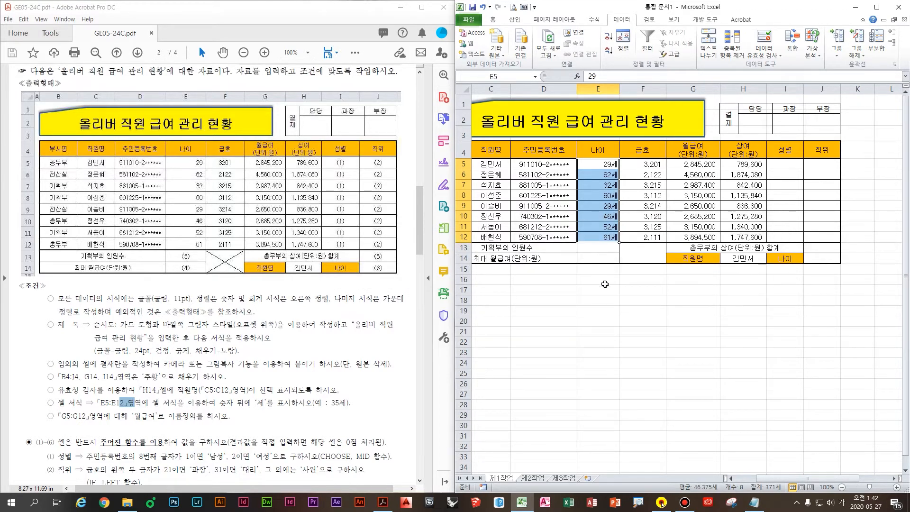
# Define the name 월급여 for the range G5:G12
pyautogui.click(668, 230)
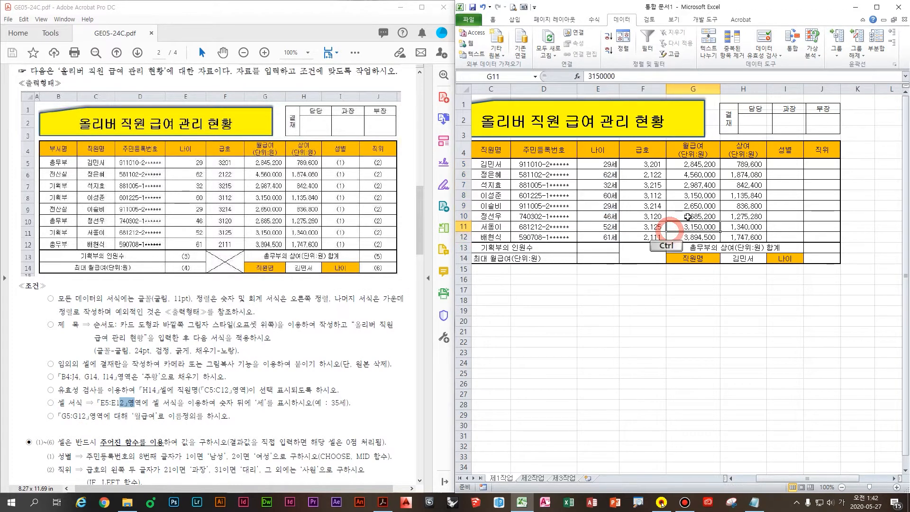
pyautogui.scroll(-1, 687, 218)
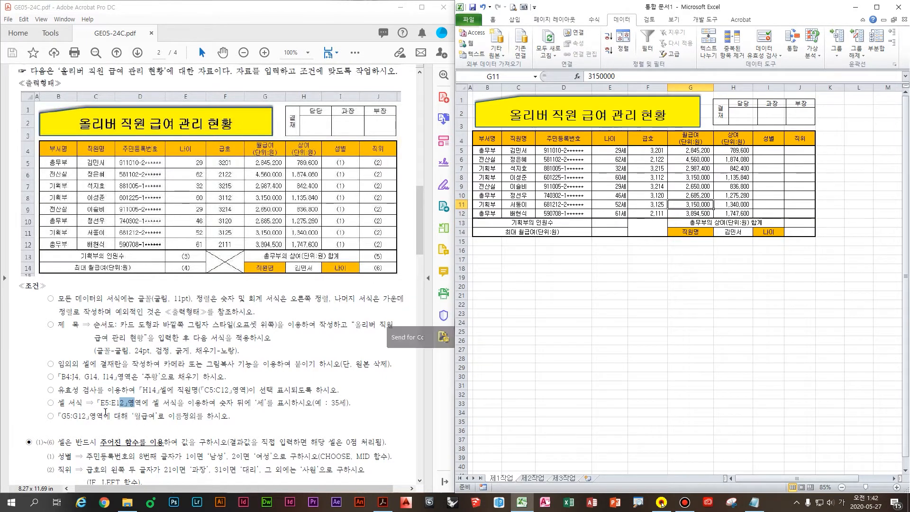
pyautogui.moveTo(231, 417); pyautogui.dragTo(57, 417)
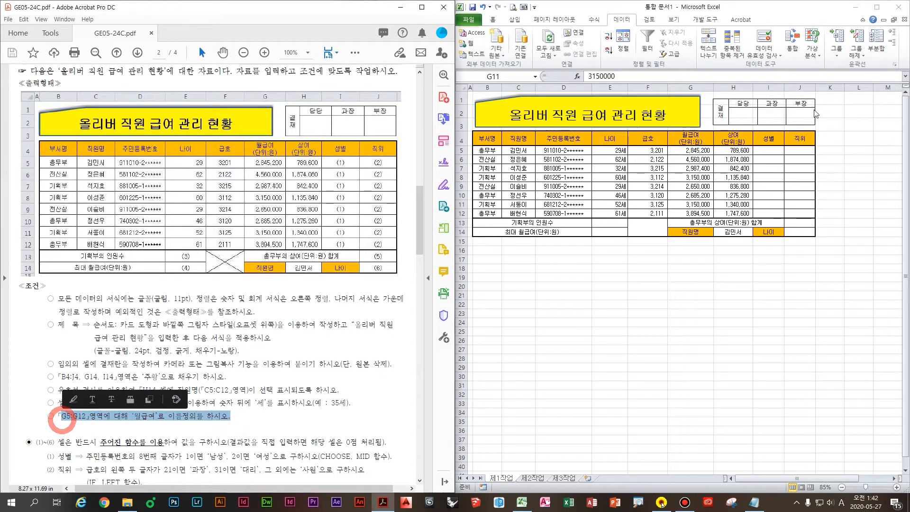
pyautogui.click(692, 149)
pyautogui.moveTo(692, 149); pyautogui.dragTo(691, 214)
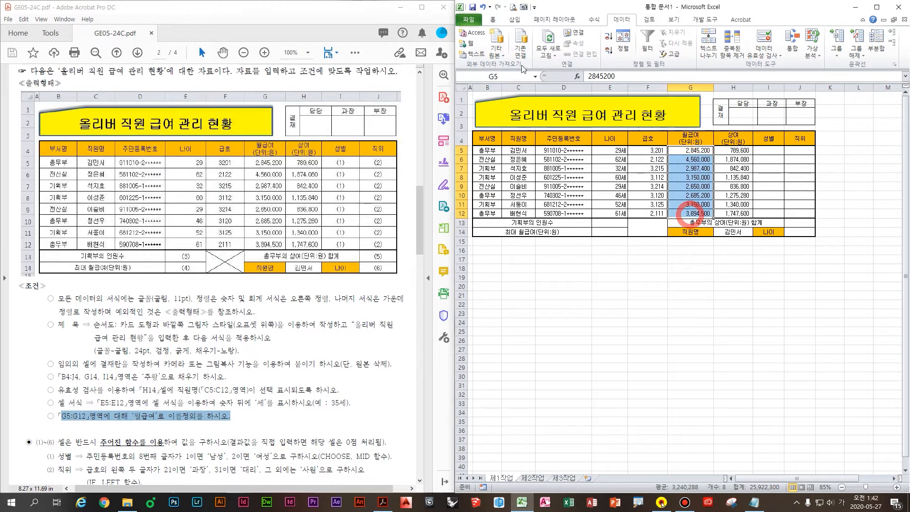
pyautogui.click(503, 76)
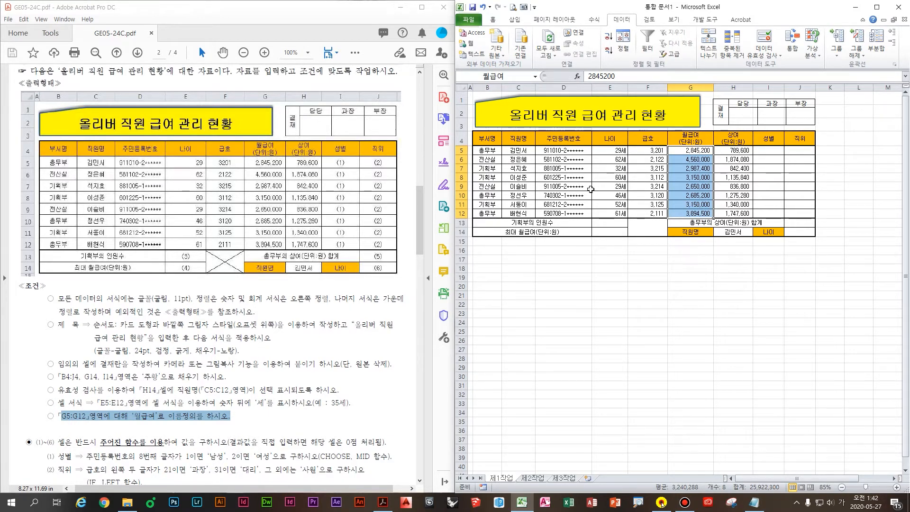
# Add both diagonal borders to the merged cell F13:F14 so that they form an X
pyautogui.click(662, 230)
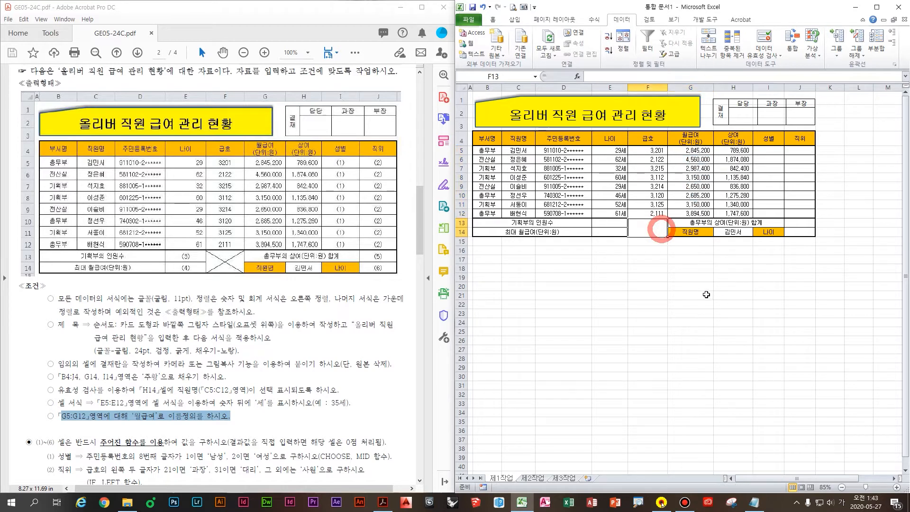
pyautogui.hotkey('ctrl', '2')
pyautogui.moveTo(679, 208); pyautogui.dragTo(628, 247)
pyautogui.moveTo(629, 202); pyautogui.dragTo(695, 260)
pyautogui.press('Escape')
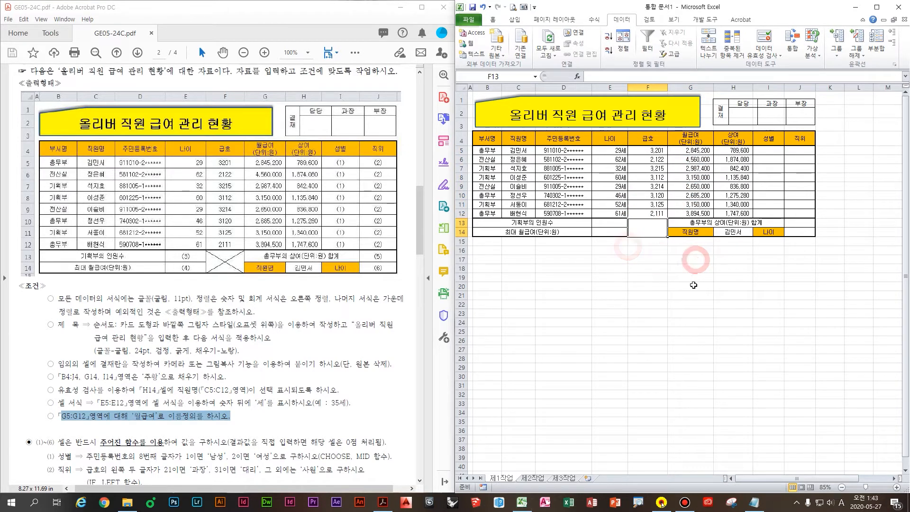
pyautogui.click(694, 257)
pyautogui.click(652, 227)
pyautogui.rightClick(662, 232)
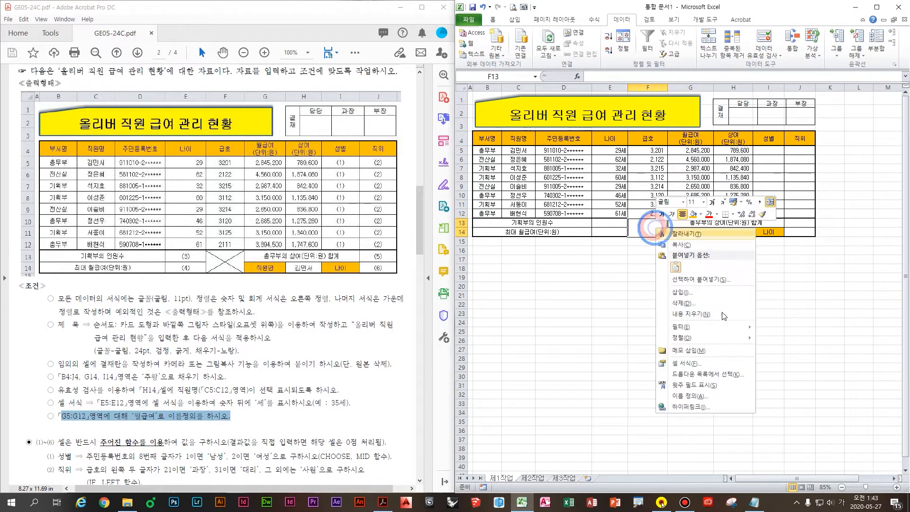
pyautogui.click(700, 362)
pyautogui.moveTo(656, 259); pyautogui.dragTo(596, 175)
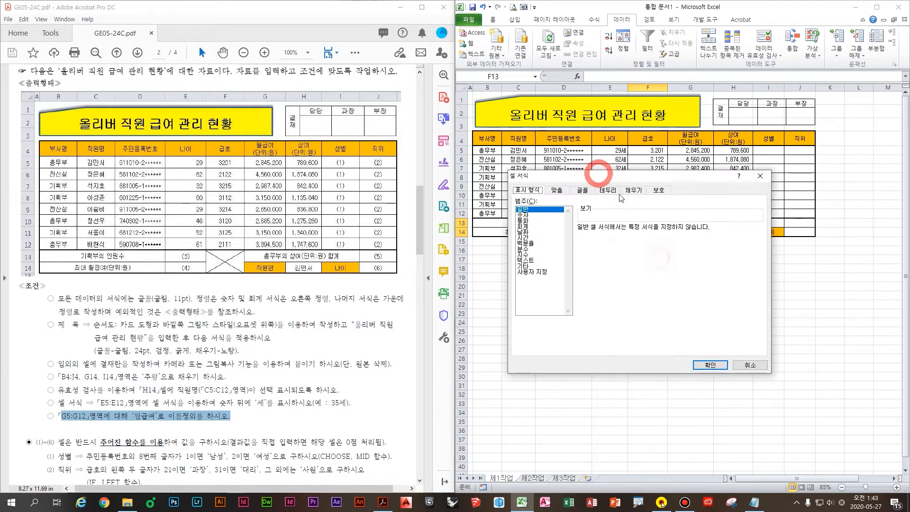
pyautogui.click(608, 190)
pyautogui.click(589, 292)
pyautogui.click(696, 293)
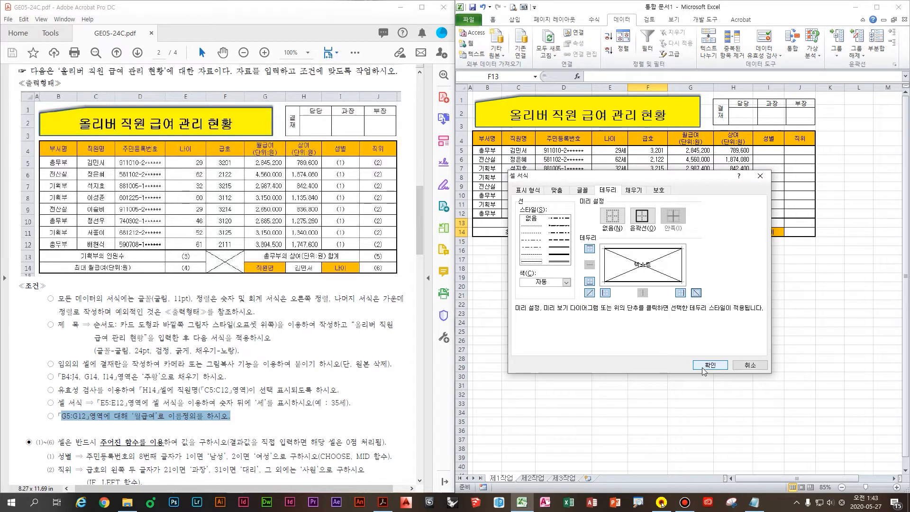
pyautogui.click(704, 366)
pyautogui.click(690, 286)
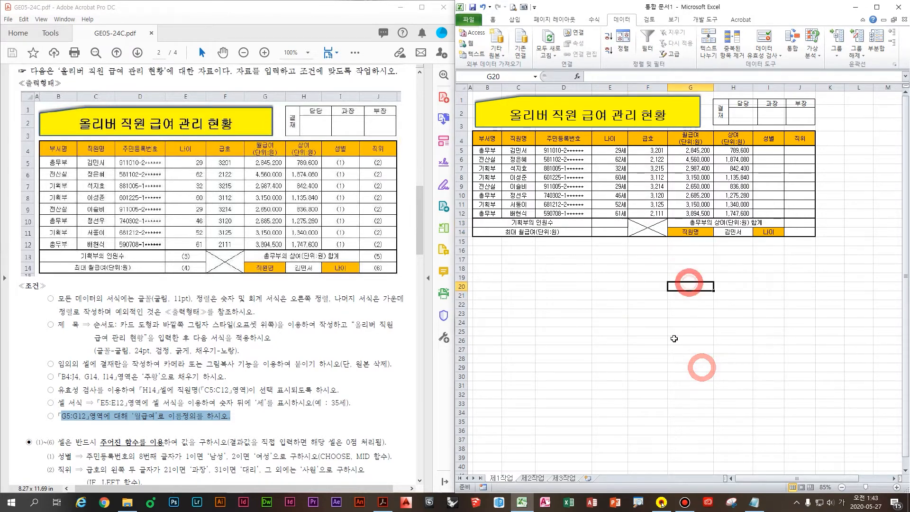
pyautogui.click(665, 268)
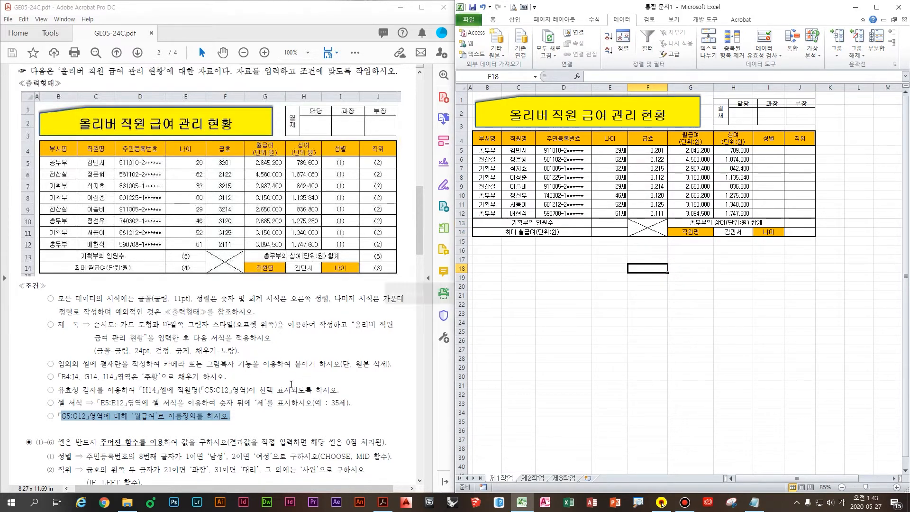
# Read formula conditions (1) to (7) in the exam PDF and go to the first 성별 cell, I5
pyautogui.click(290, 382)
pyautogui.scroll(-3, 291, 382)
pyautogui.scroll(-1, 291, 382)
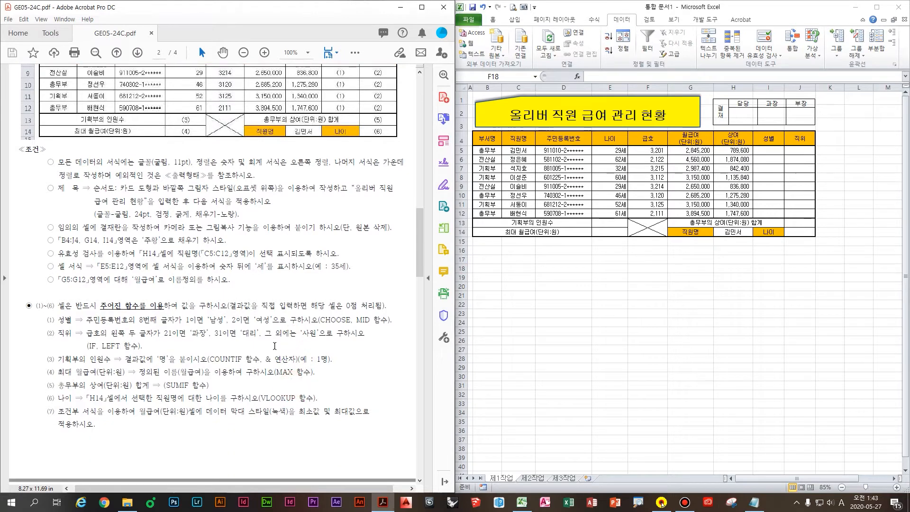
pyautogui.click(828, 189)
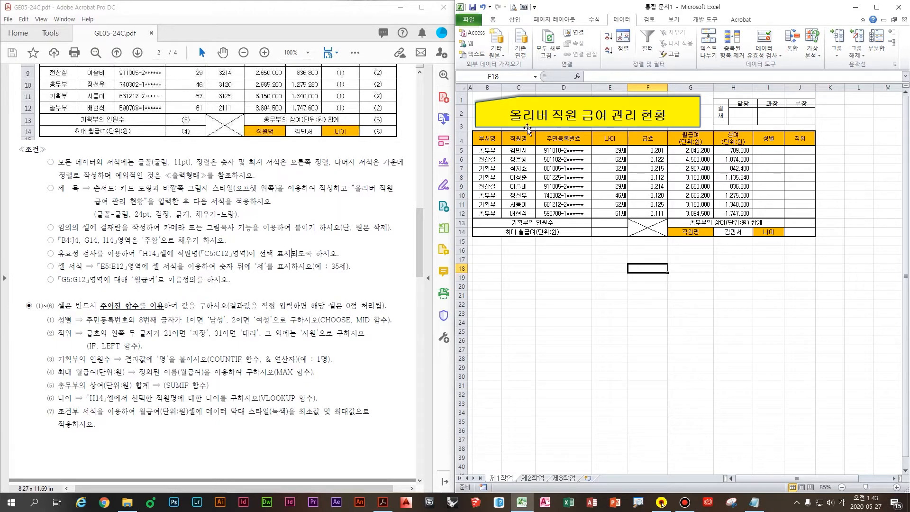
pyautogui.click(739, 151)
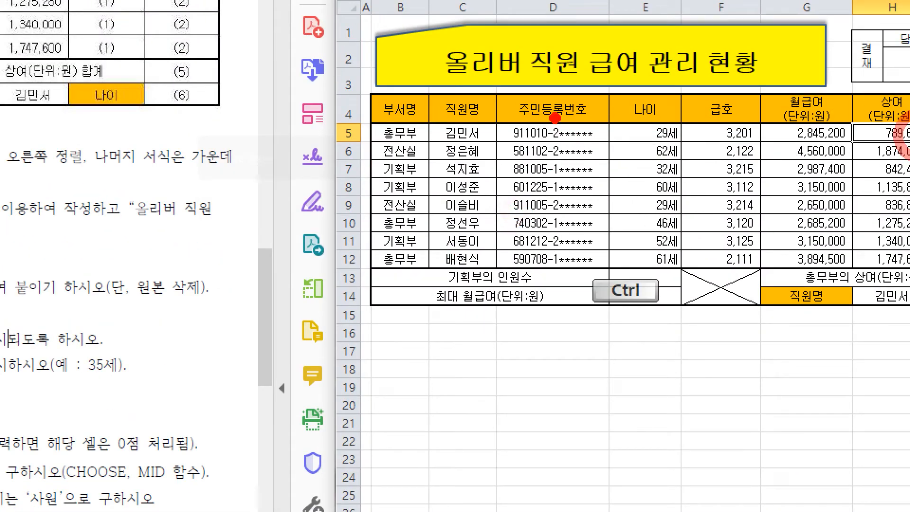
pyautogui.keyDown('ctrl'); pyautogui.click(570, 138); pyautogui.keyUp('ctrl')
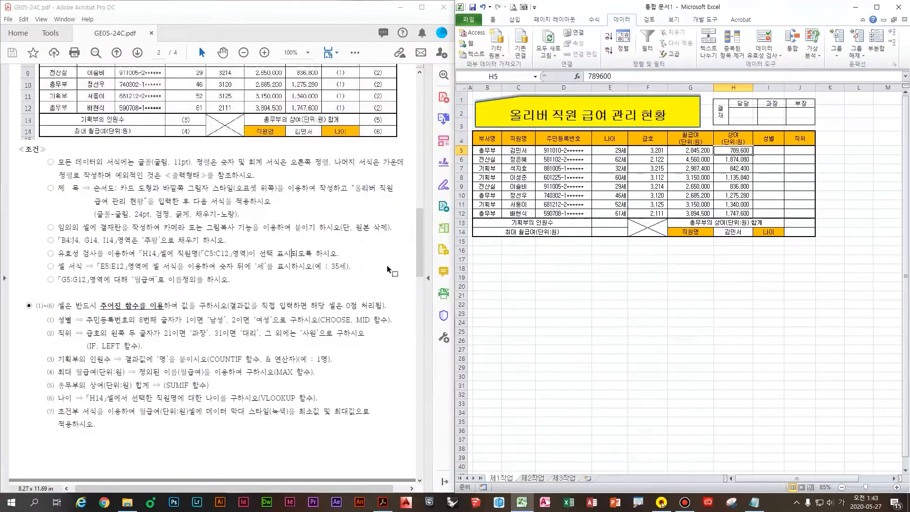
pyautogui.click(778, 152)
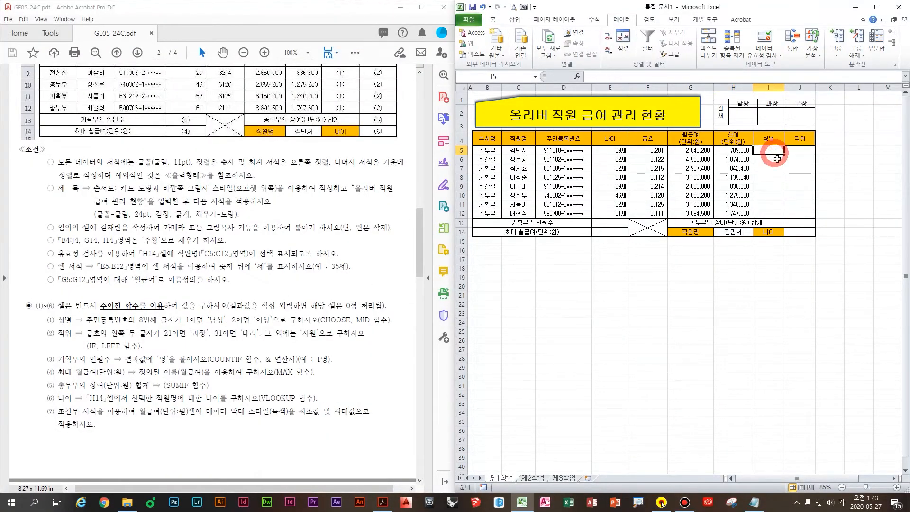
pyautogui.keyDown('ctrl'); pyautogui.scroll(2, 782, 190); pyautogui.keyUp('ctrl')
pyautogui.hscroll(1, 782, 192)
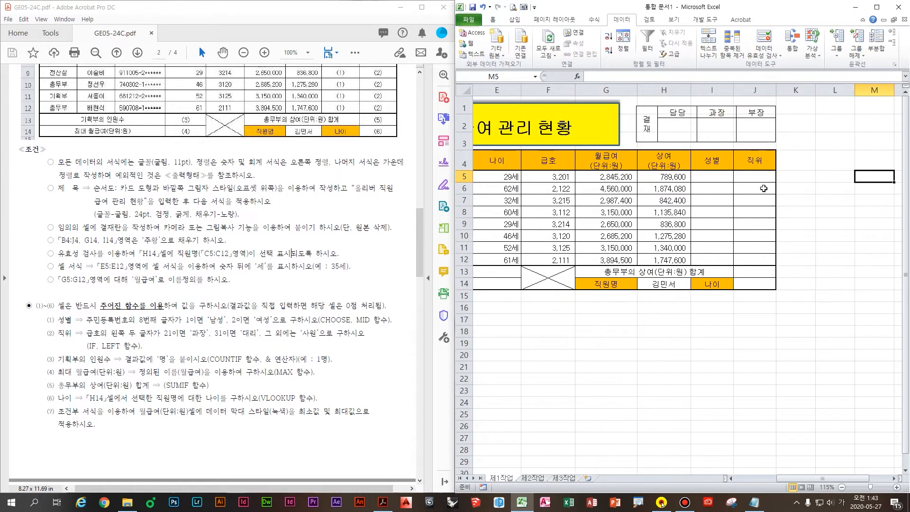
pyautogui.click(717, 180)
pyautogui.write('=')
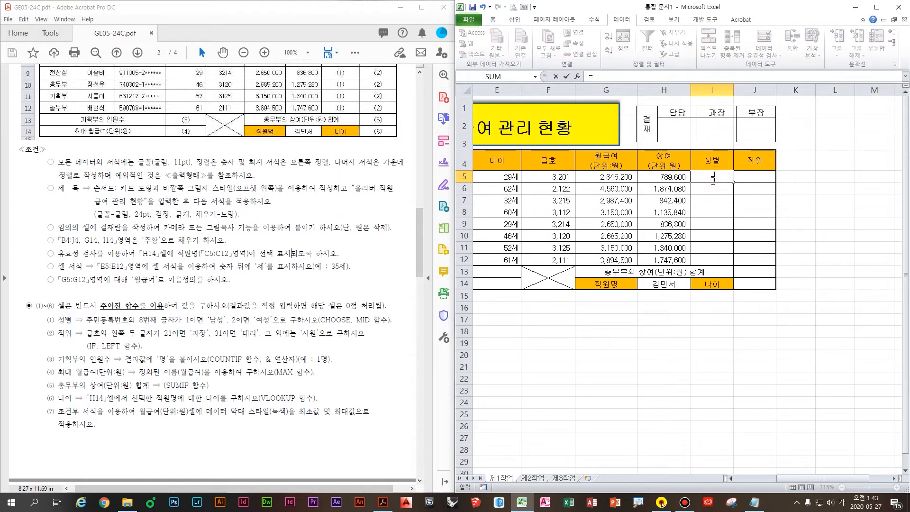
pyautogui.write('cjh')
pyautogui.press('BackSpace')
pyautogui.press('BackSpace')
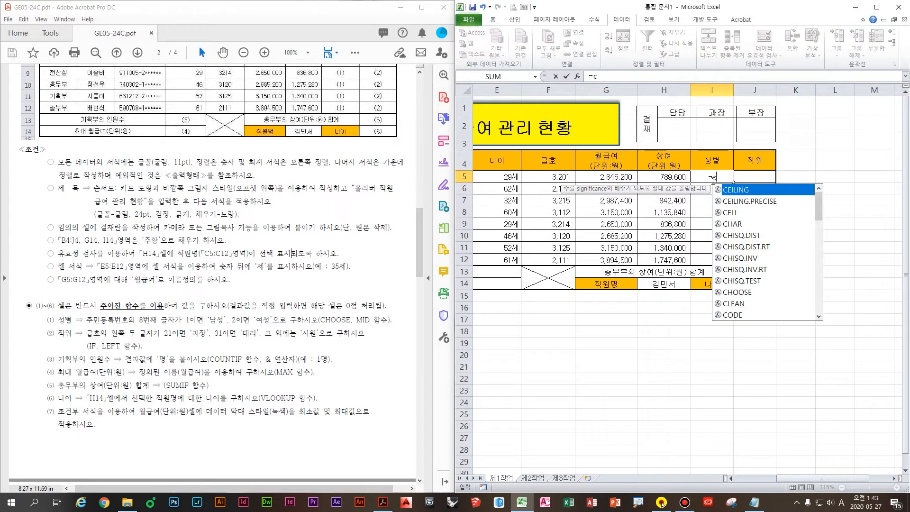
pyautogui.write('h')
pyautogui.press('Tab')
pyautogui.press('Escape')
# Start a CHOOSE formula in I5 with MID(D5,8,1) as its index argument
pyautogui.write('=c')
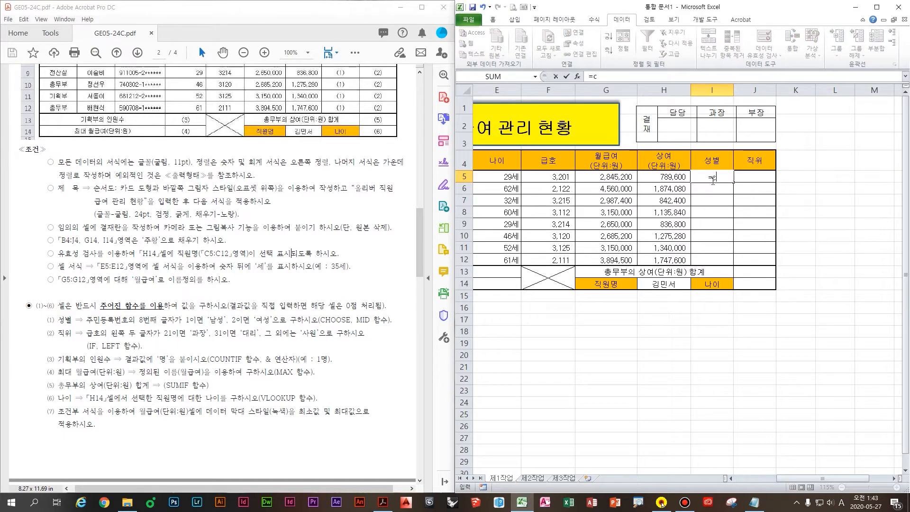
pyautogui.write('ho')
pyautogui.press('Tab')
pyautogui.write('i')
pyautogui.press('Tab')
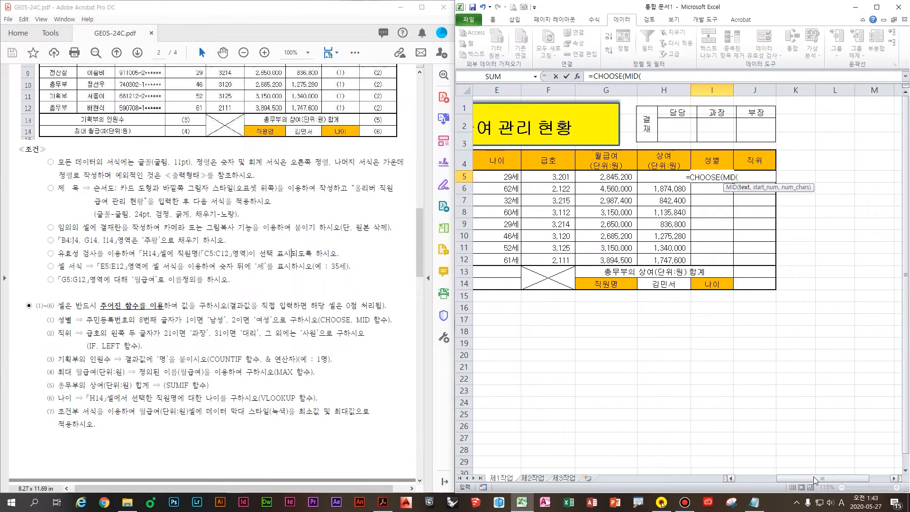
pyautogui.moveTo(814, 479); pyautogui.dragTo(754, 479)
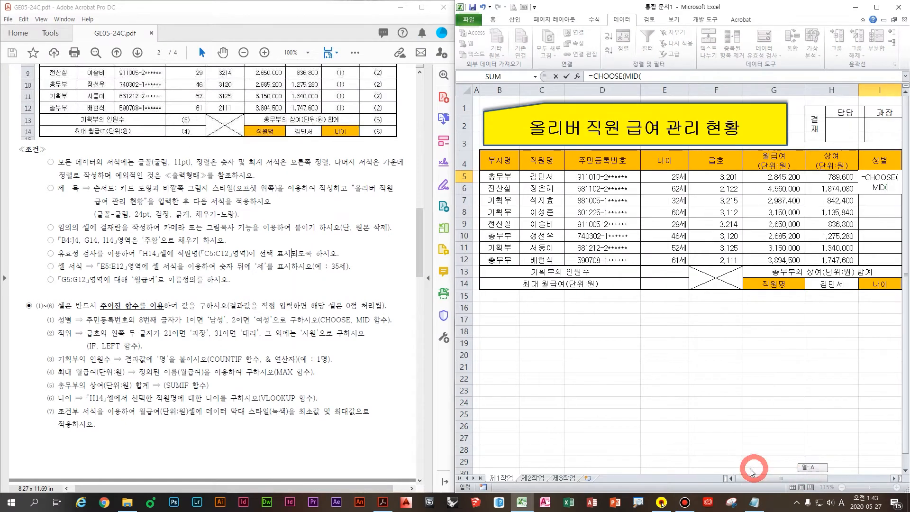
pyautogui.click(617, 177)
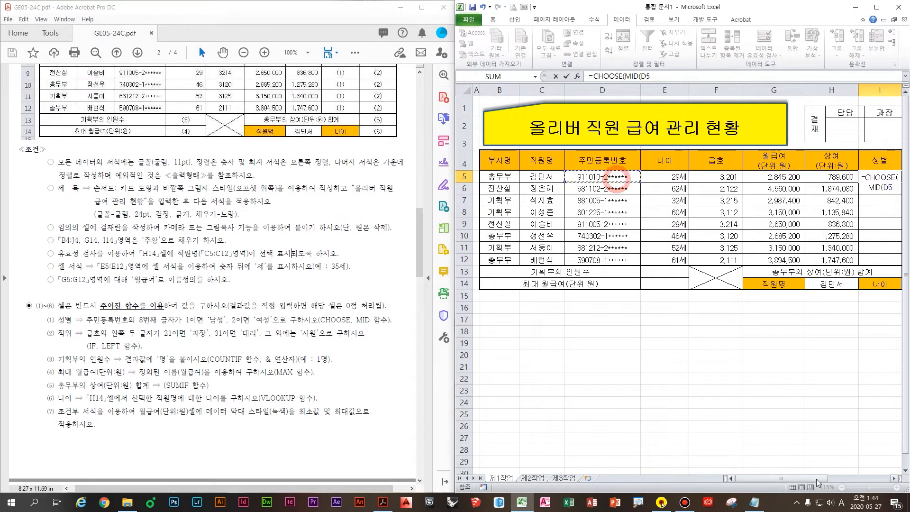
pyautogui.moveTo(814, 479); pyautogui.dragTo(853, 480)
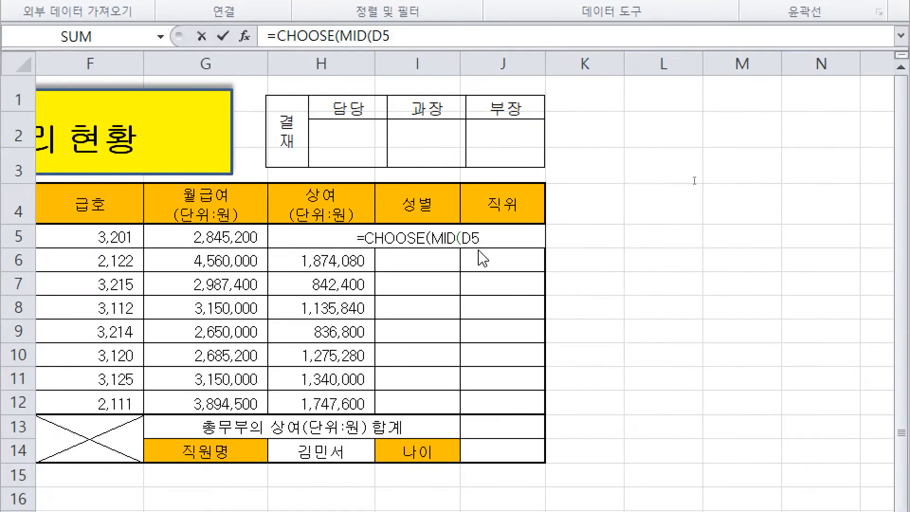
pyautogui.click(485, 242)
pyautogui.write(',')
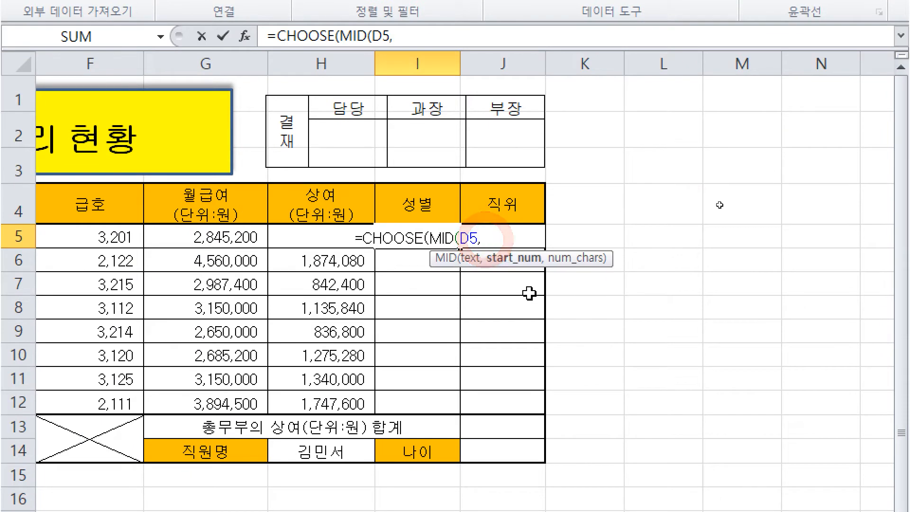
pyautogui.write('8')
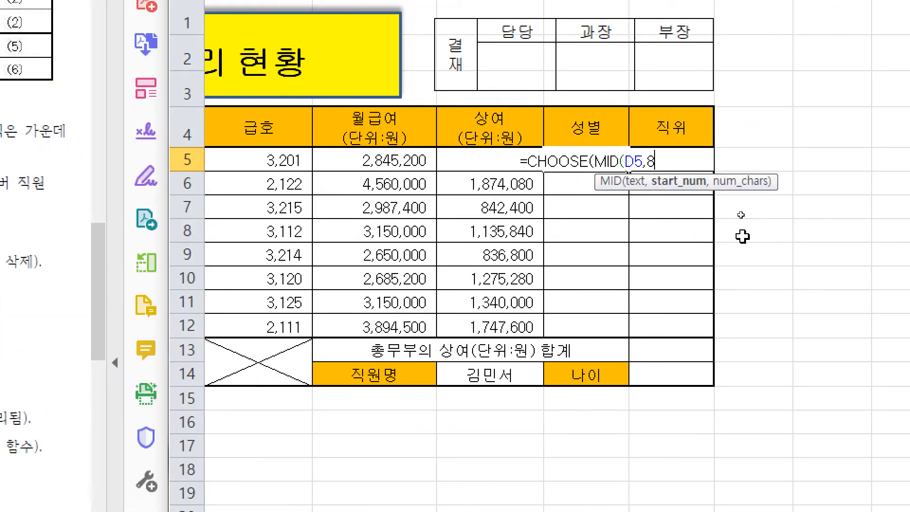
pyautogui.write(',')
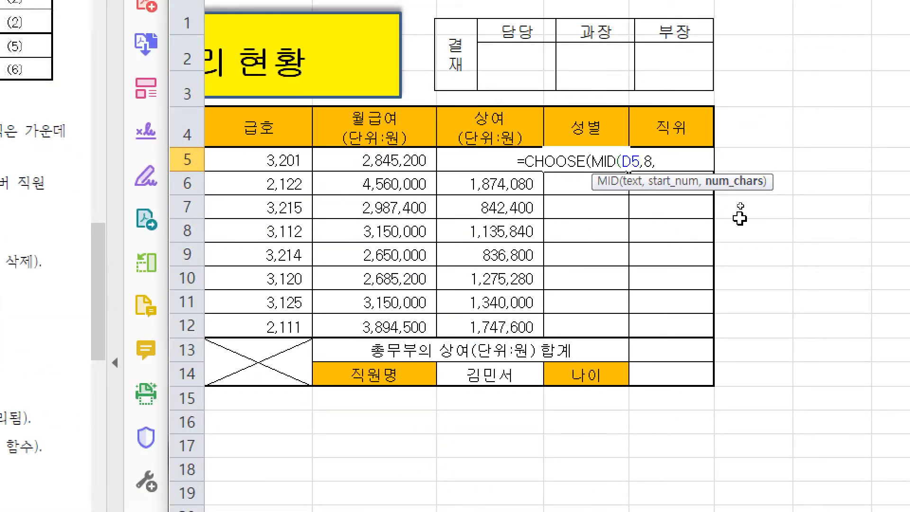
pyautogui.write('1')
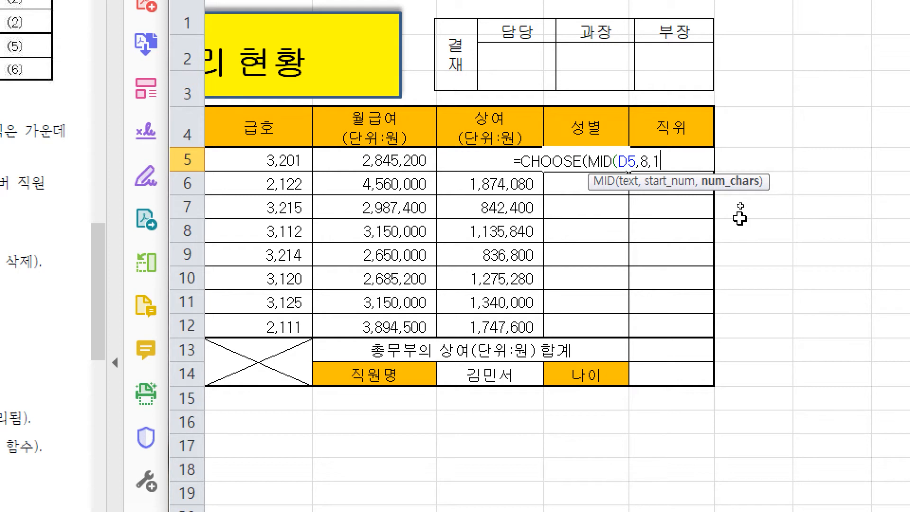
pyautogui.write(')')
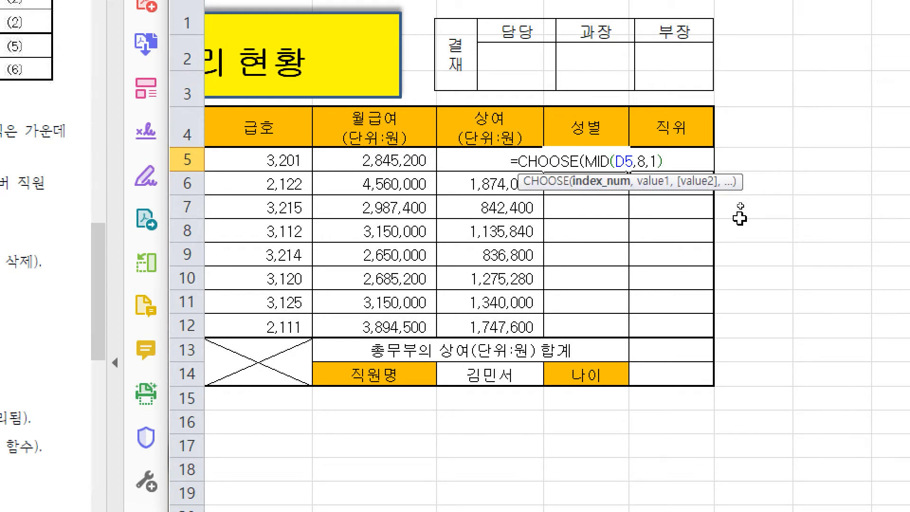
# Complete the CHOOSE formula in I5 with "남성" and "여성" as its two values
pyautogui.write(',')
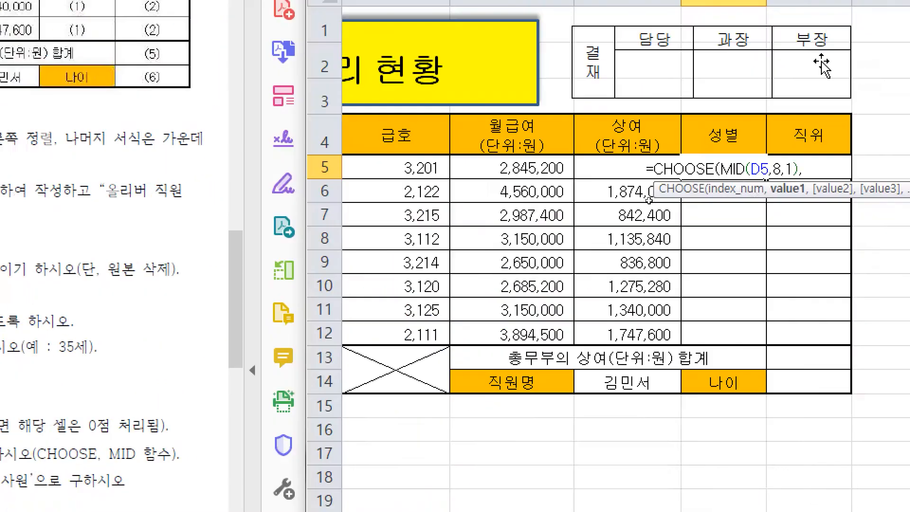
pyautogui.write('"')
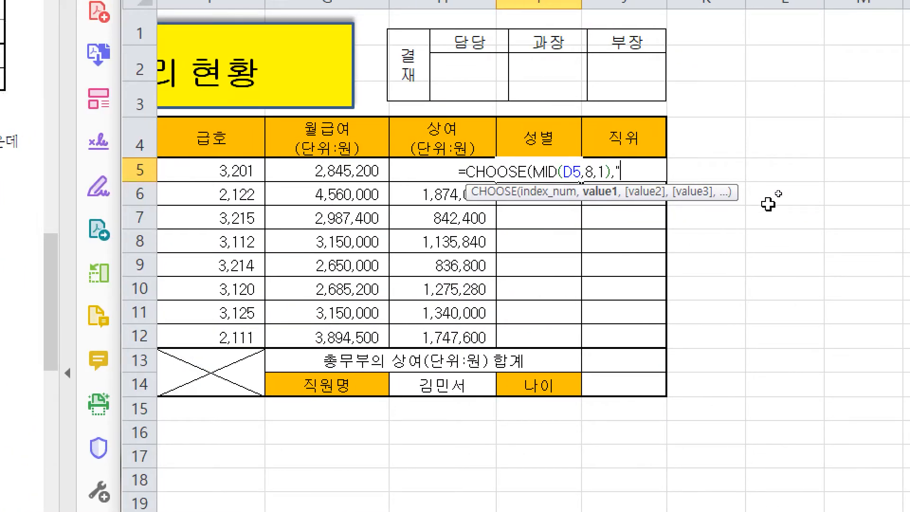
pyautogui.write('남성"')
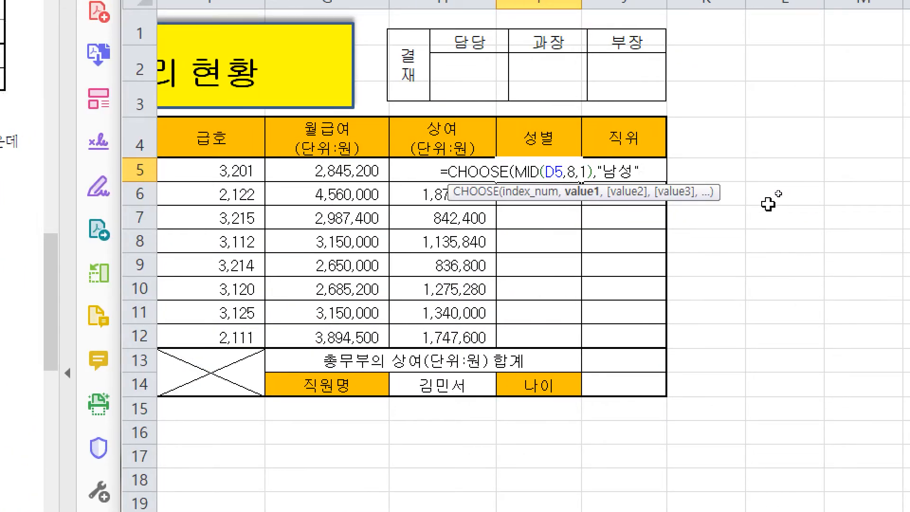
pyautogui.write(',')
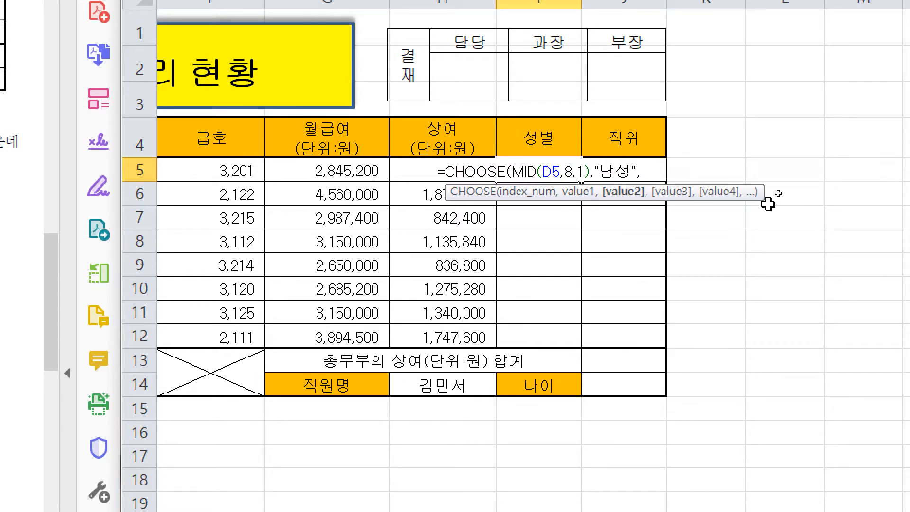
pyautogui.write('"여성"')
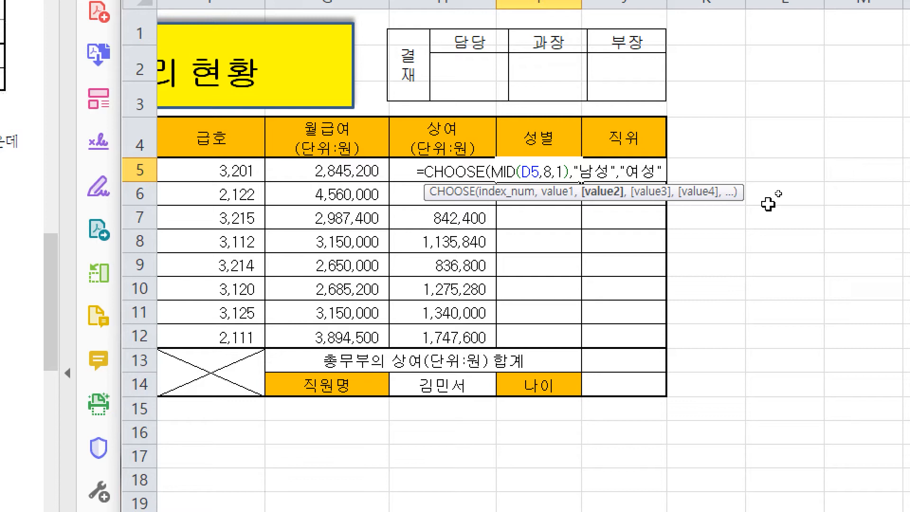
pyautogui.write(')')
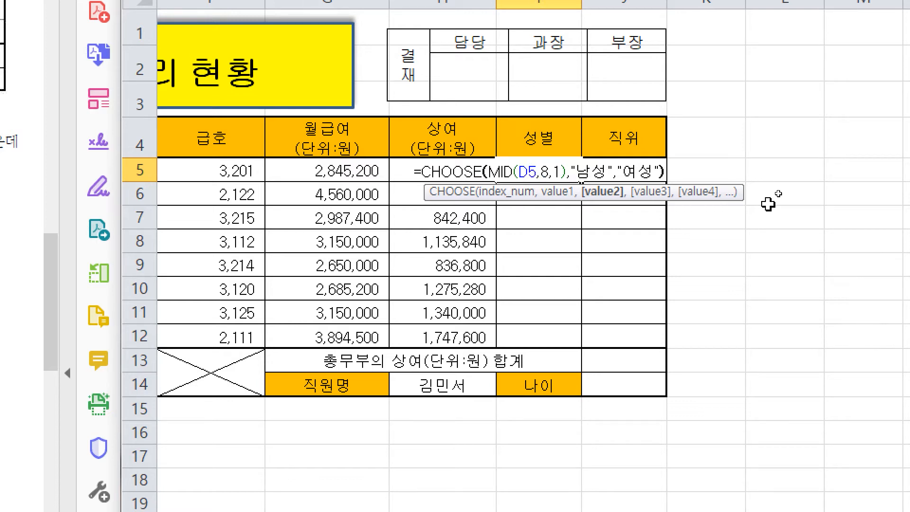
pyautogui.press('Return')
# Fill the 성별 formula from I5 down to I12 and check it against the 주민등록번호 column
pyautogui.keyDown('ctrl'); pyautogui.scroll(-3, 451, 207); pyautogui.keyUp('ctrl')
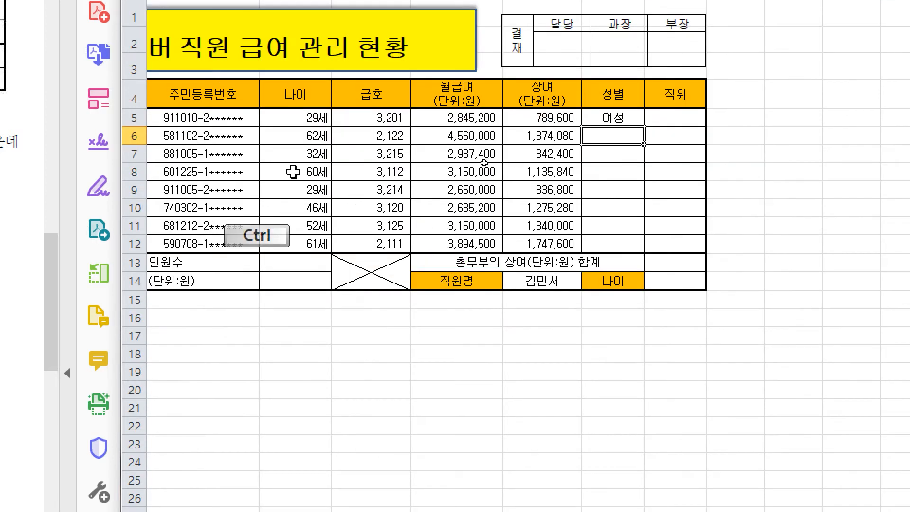
pyautogui.click(209, 118)
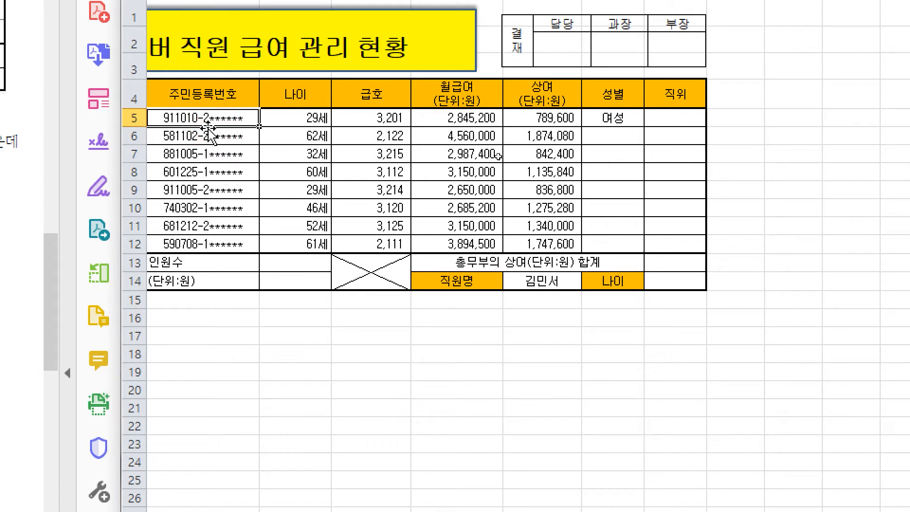
pyautogui.click(629, 117)
pyautogui.moveTo(643, 126); pyautogui.dragTo(653, 251)
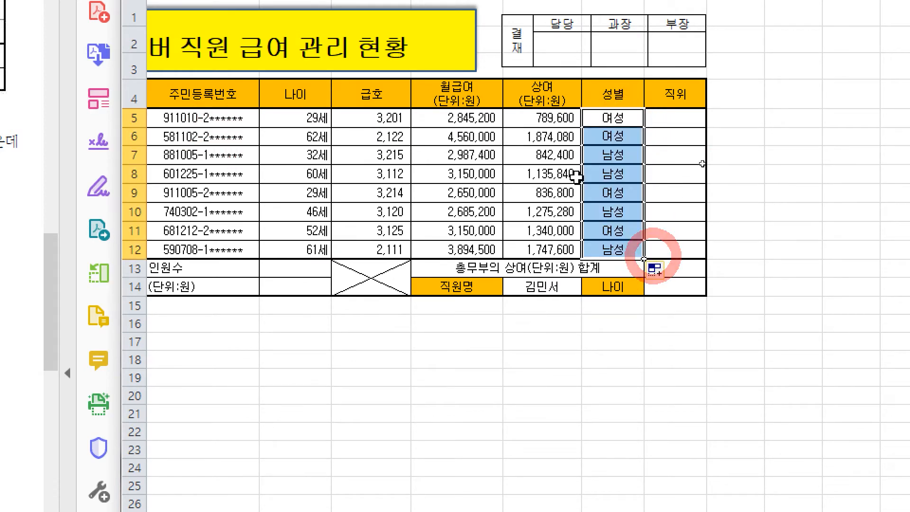
pyautogui.click(626, 154)
pyautogui.click(654, 156)
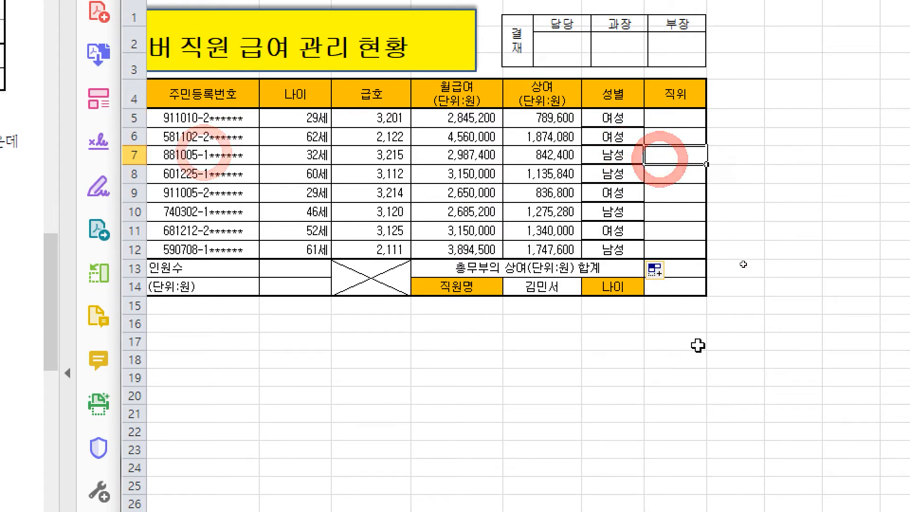
# Apply the fill-without-formatting option to the 성별 formulas filled down I5:I12 so the table borders are kept
pyautogui.click(659, 271)
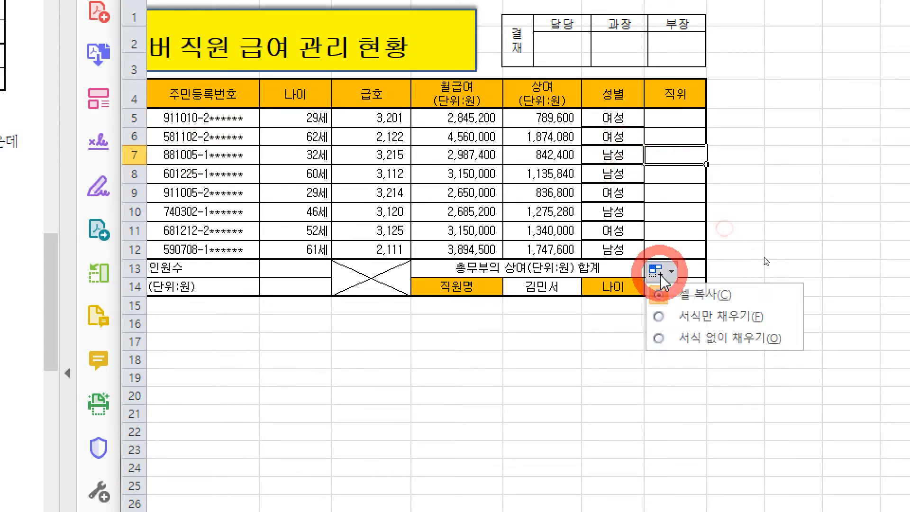
pyautogui.click(729, 343)
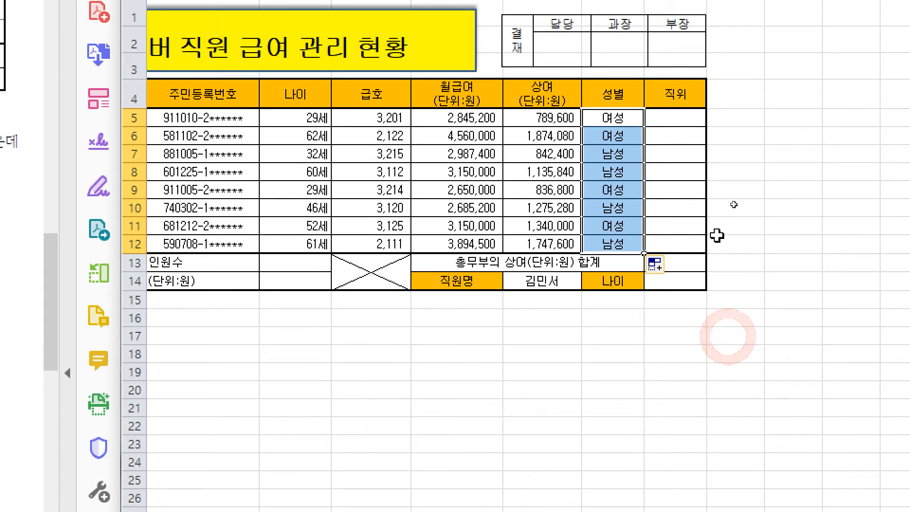
pyautogui.click(677, 226)
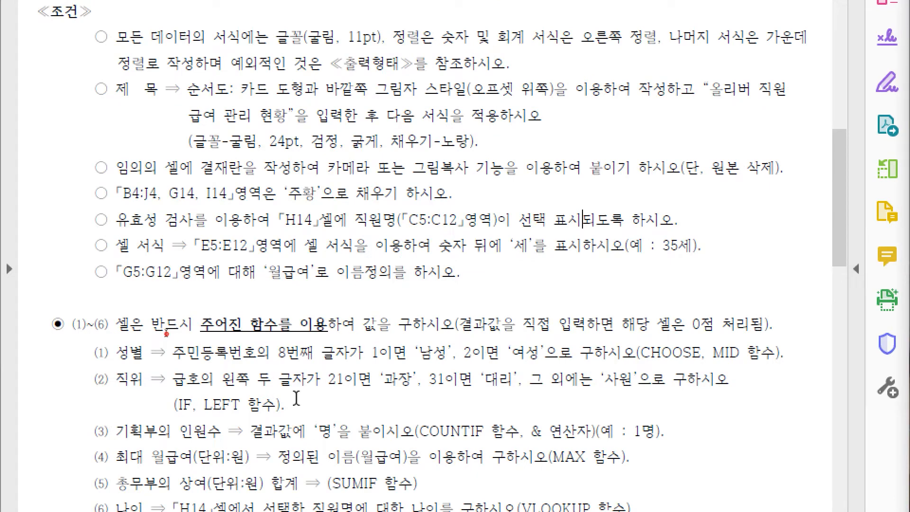
# Read condition (2) for 직위 in the exam PDF and compare it with the first two digits in the 급호 column
pyautogui.click(336, 379)
pyautogui.scroll(-1, 332, 380)
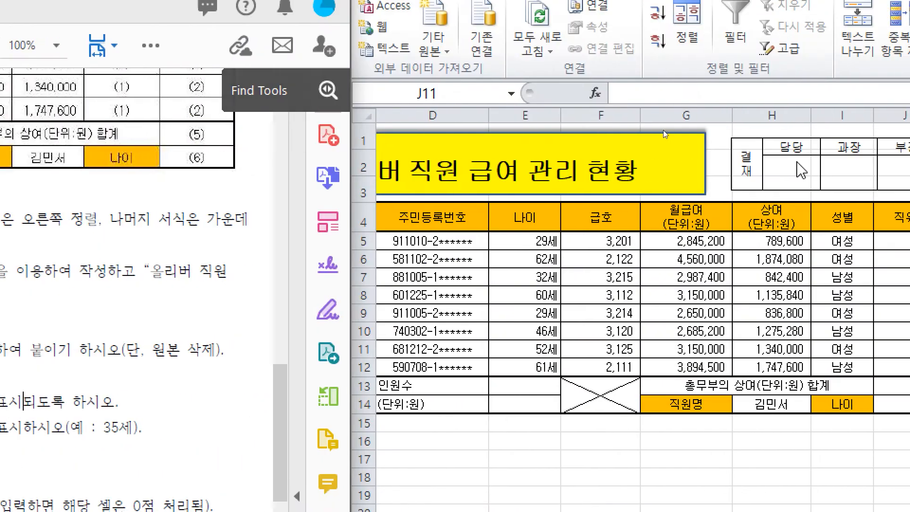
pyautogui.click(592, 239)
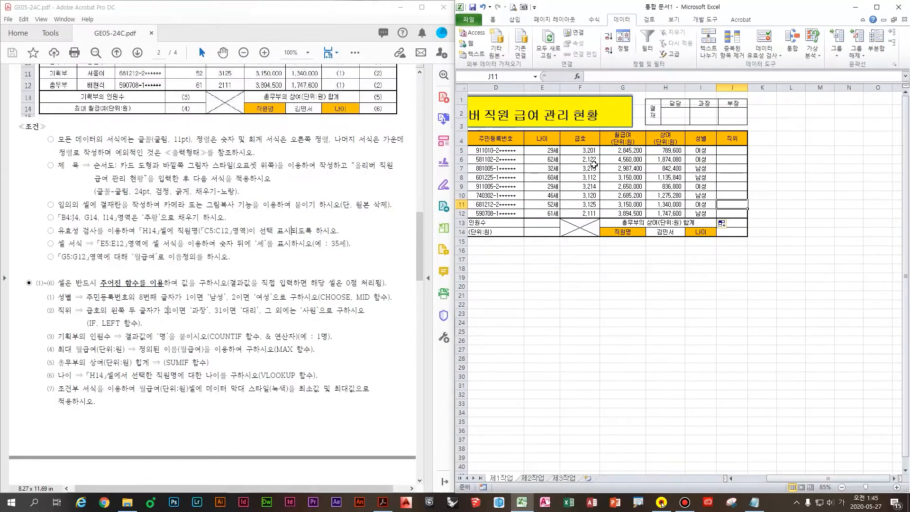
pyautogui.click(595, 160)
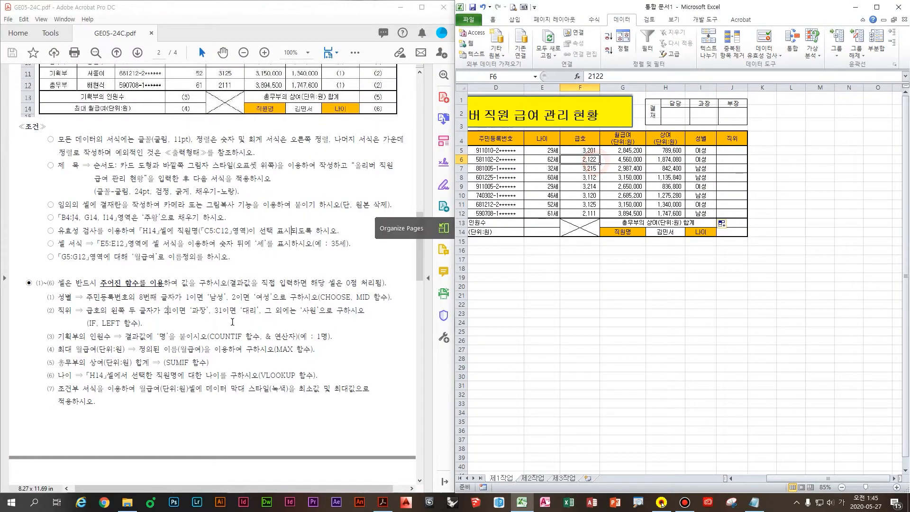
pyautogui.click(218, 317)
pyautogui.click(592, 158)
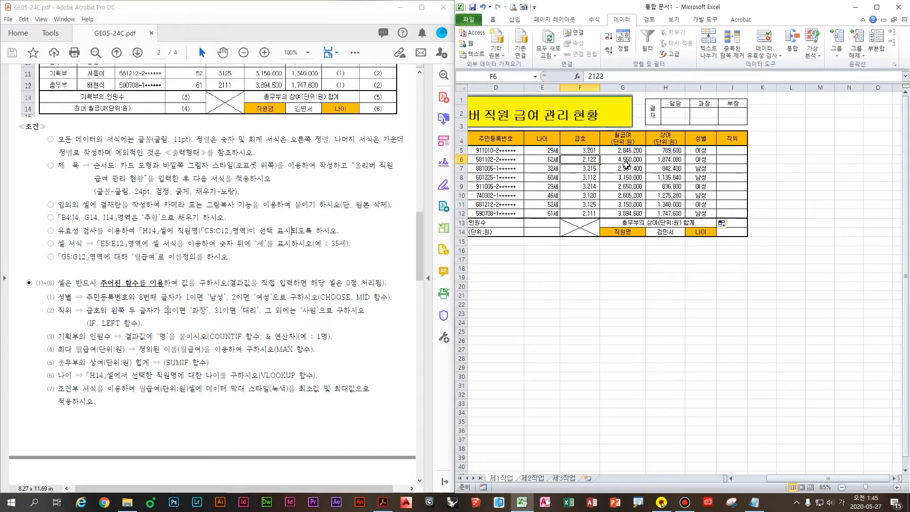
pyautogui.click(591, 150)
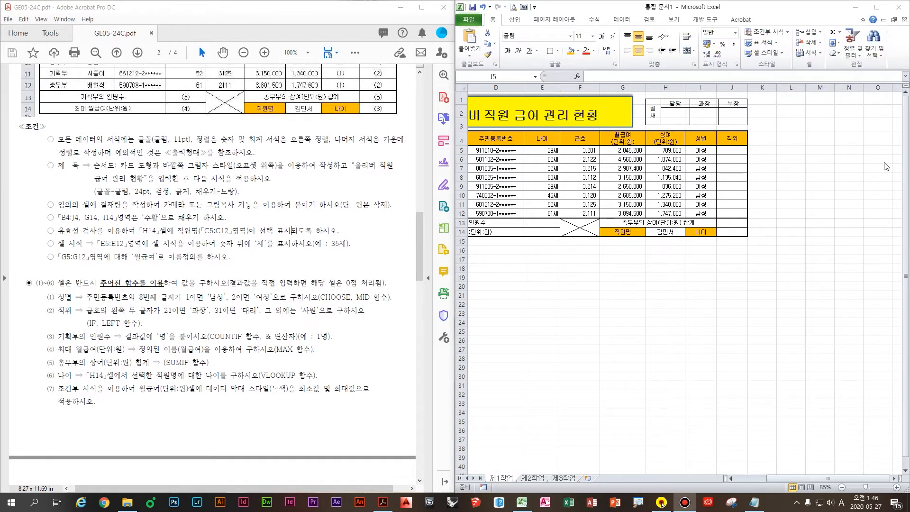
# Start an IF formula in J5 whose logical test begins with LEFT(F5,2
pyautogui.click(732, 151)
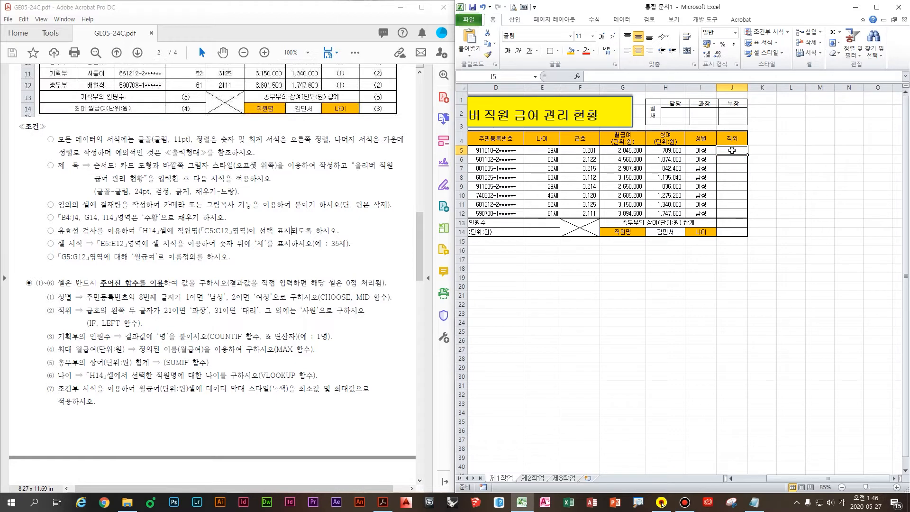
pyautogui.write('=ㅇ')
pyautogui.press('Hangul')
pyautogui.write('if')
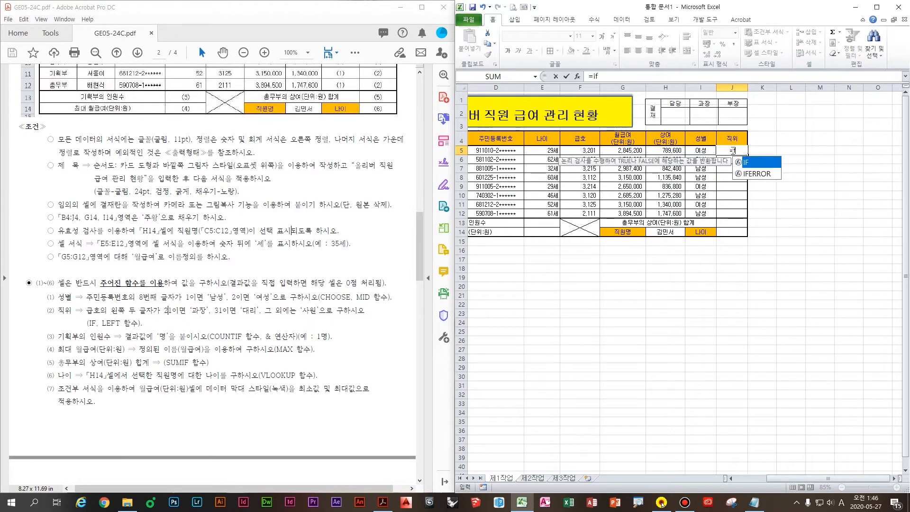
pyautogui.press('Tab')
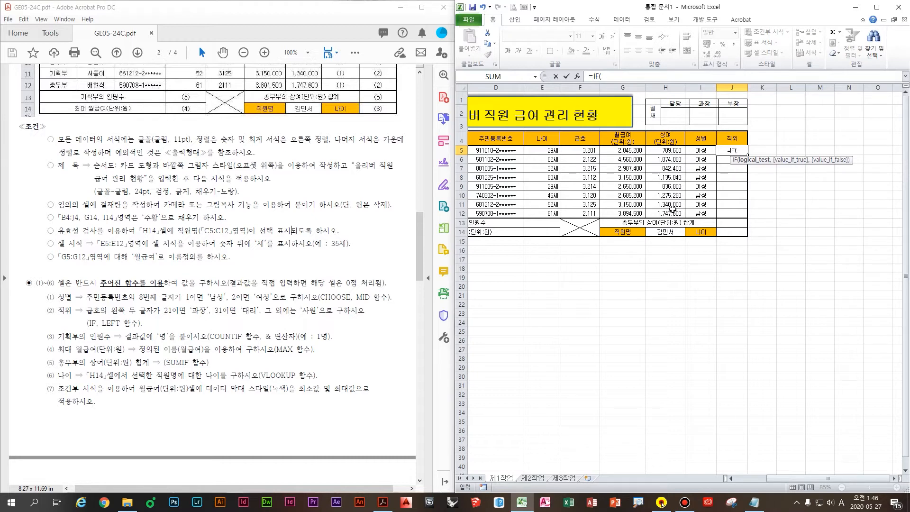
pyautogui.write('le')
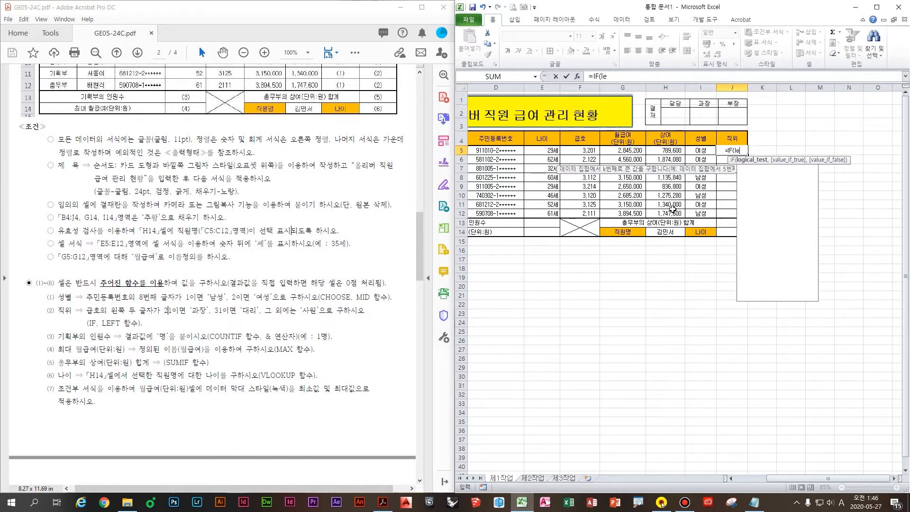
pyautogui.press('Tab')
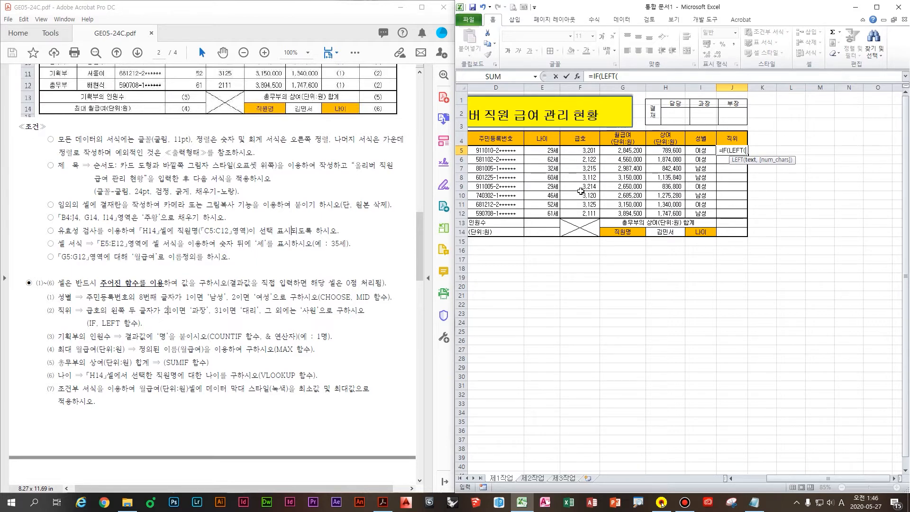
pyautogui.click(590, 151)
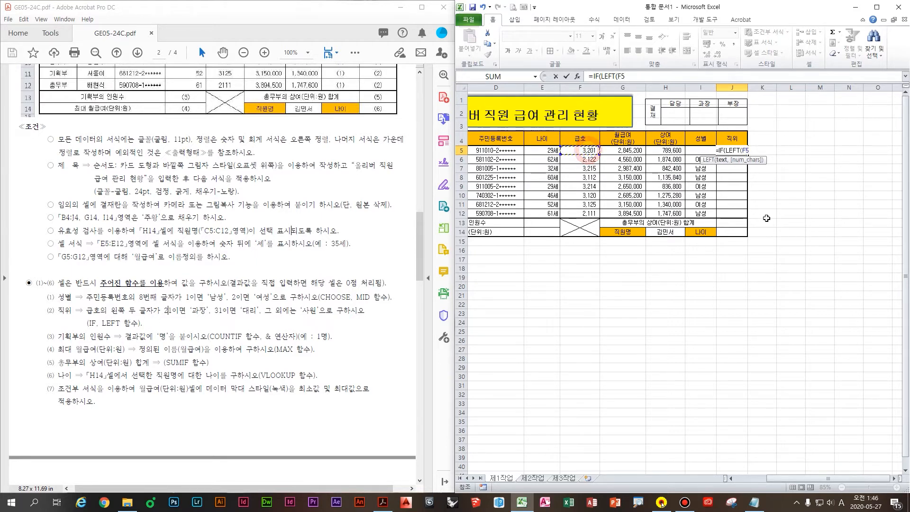
pyautogui.write(',')
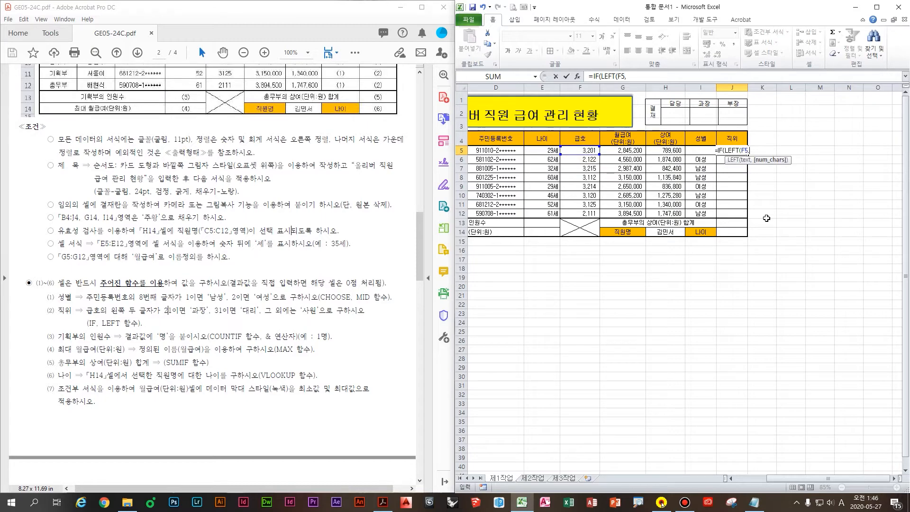
pyautogui.write('2')
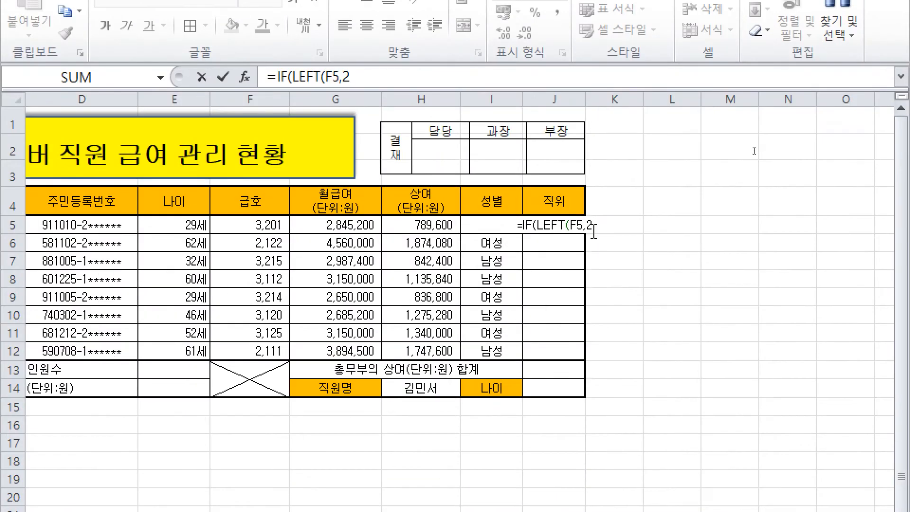
pyautogui.click(598, 233)
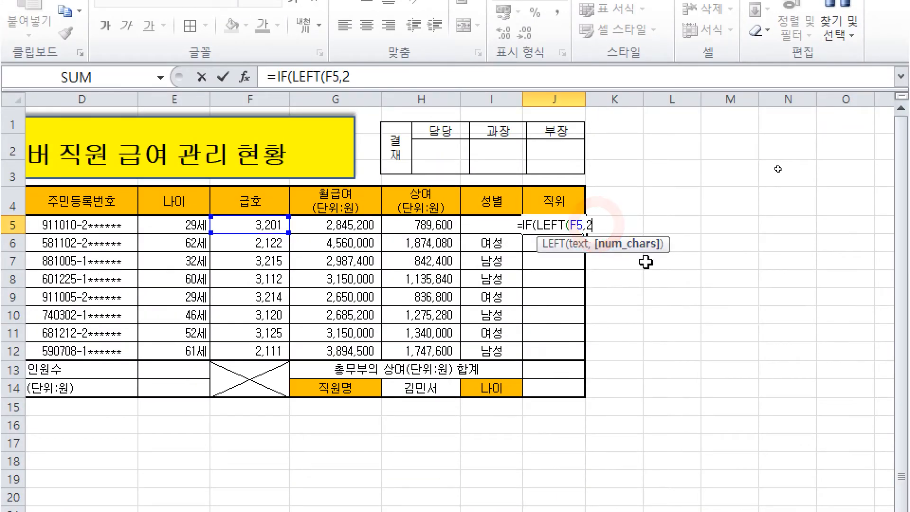
# Close the LEFT function in J5 and compare its result with the text value "21"
pyautogui.write(')=')
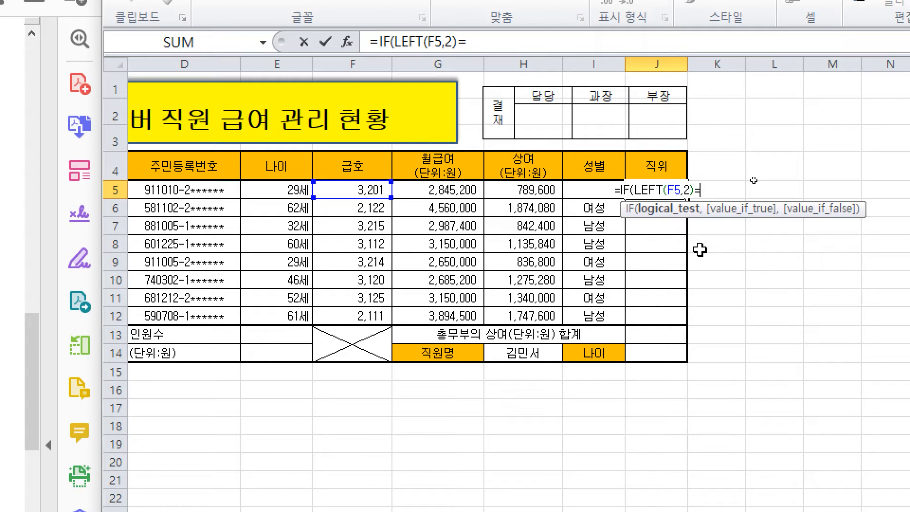
pyautogui.write('21')
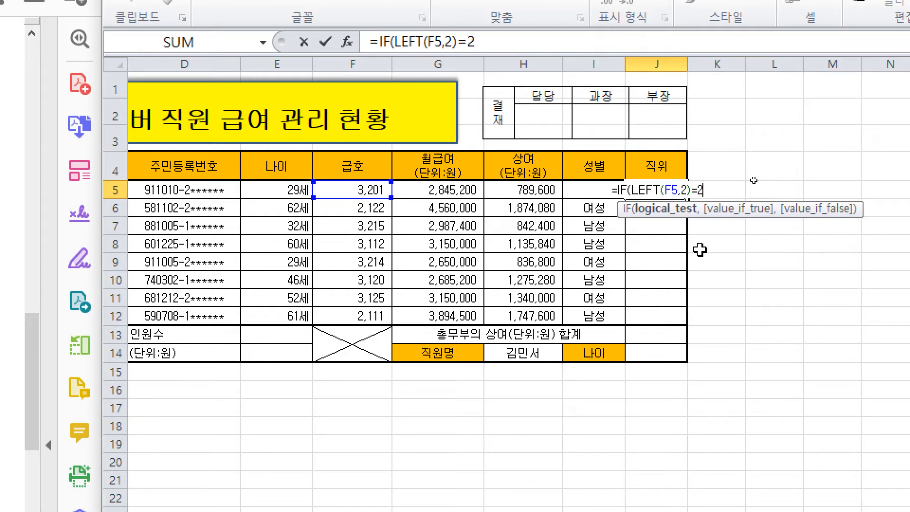
pyautogui.press('BackSpace')
pyautogui.press('BackSpace')
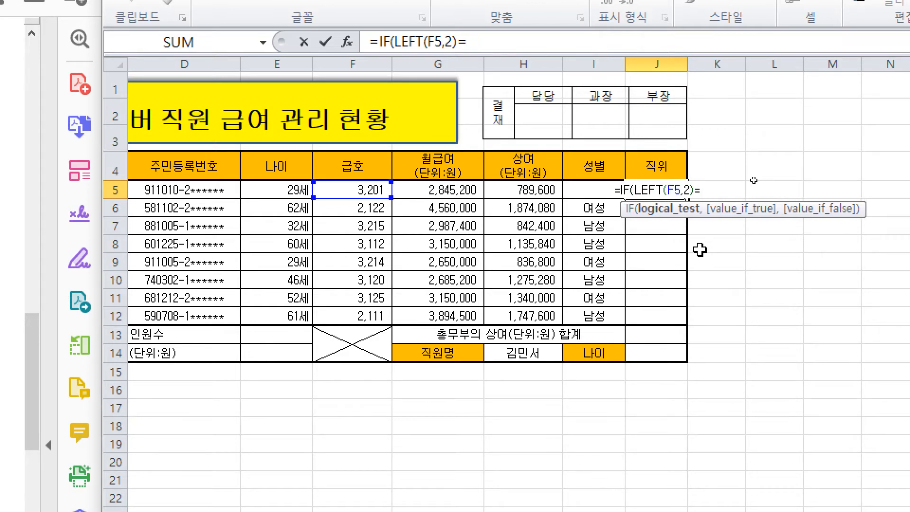
pyautogui.write('"21"')
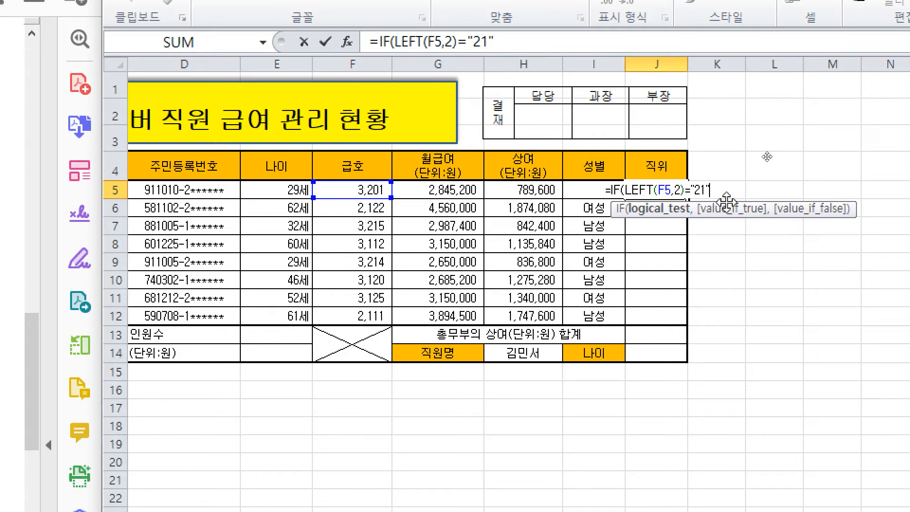
# Check condition (2) in the PDF and add "과장" as the IF formula's value if true in J5
pyautogui.write(',')
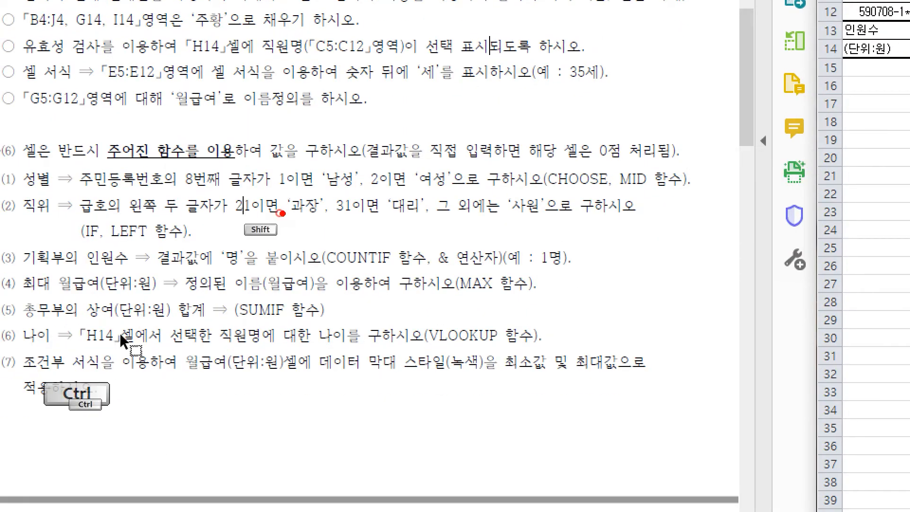
pyautogui.moveTo(277, 213); pyautogui.dragTo(331, 222)
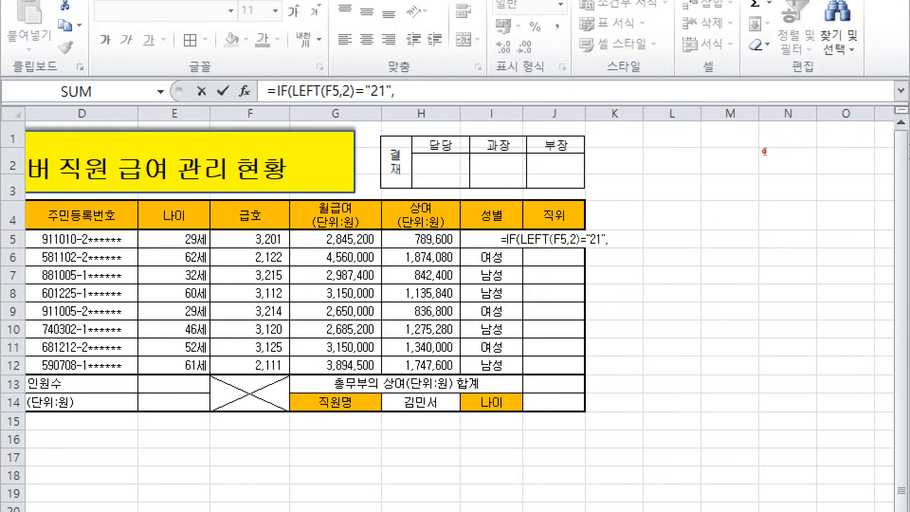
pyautogui.click(618, 241)
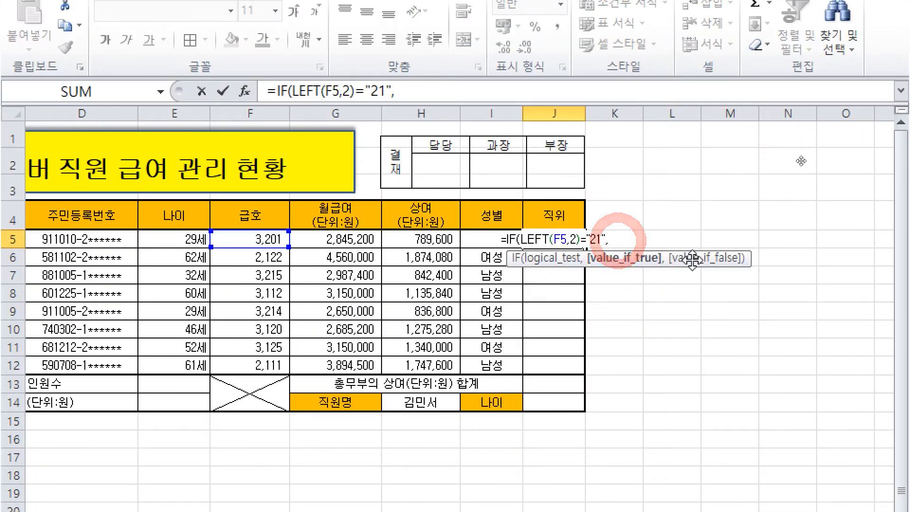
pyautogui.write('"과장"')
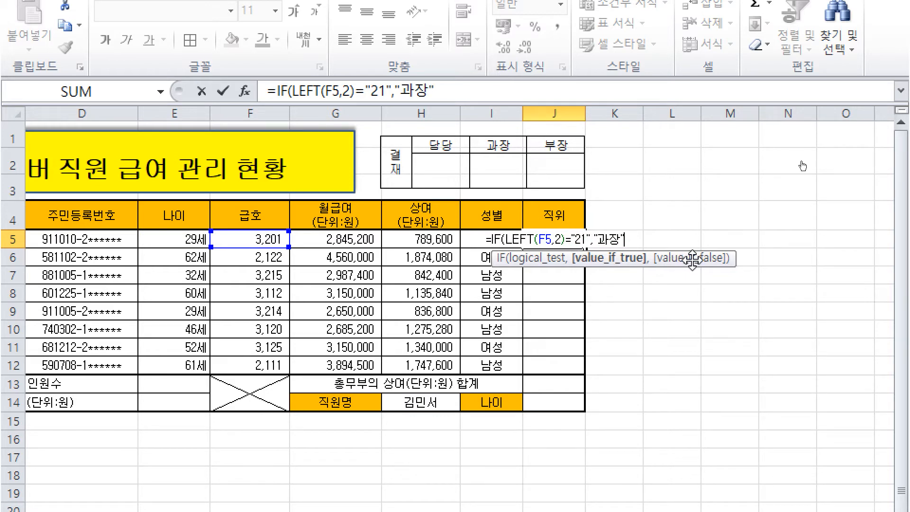
pyautogui.write(',')
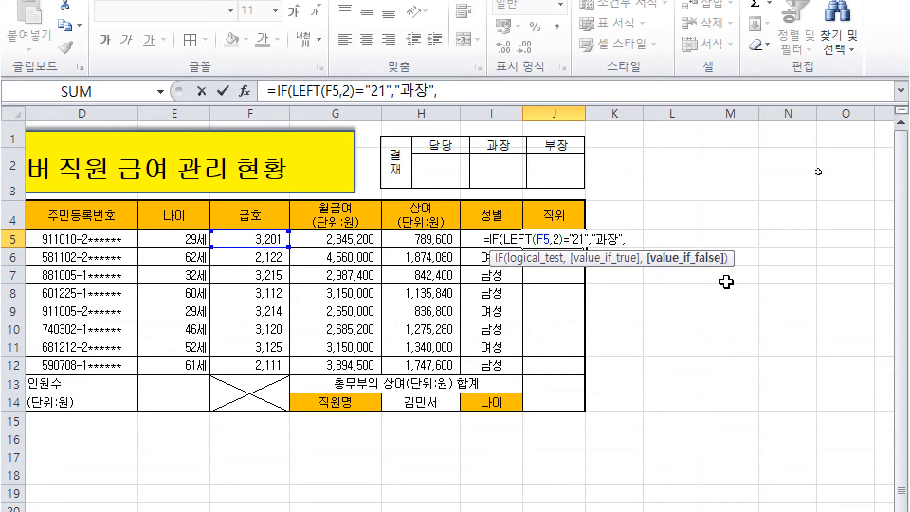
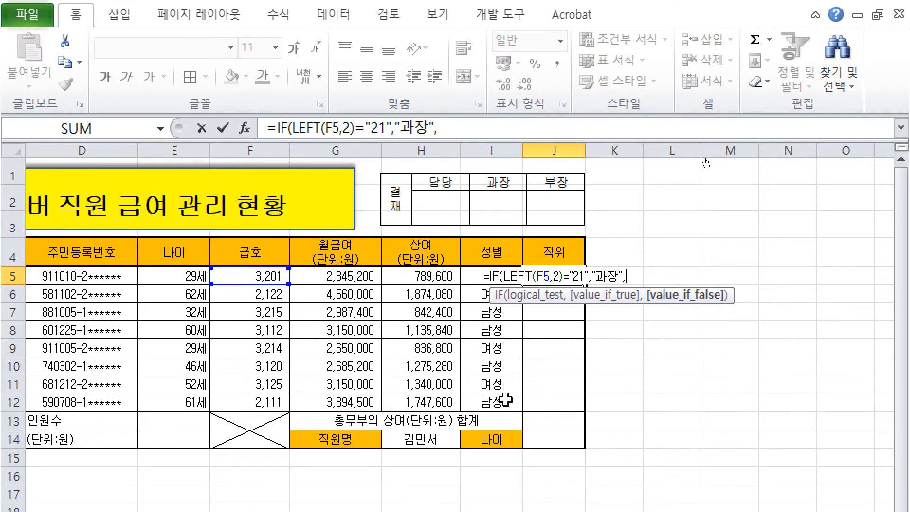
# Nest a copy of the IF(LEFT(F5,2)= test as J5's value if false, comparing it with "31" instead
pyautogui.moveTo(488, 276); pyautogui.dragTo(592, 279)
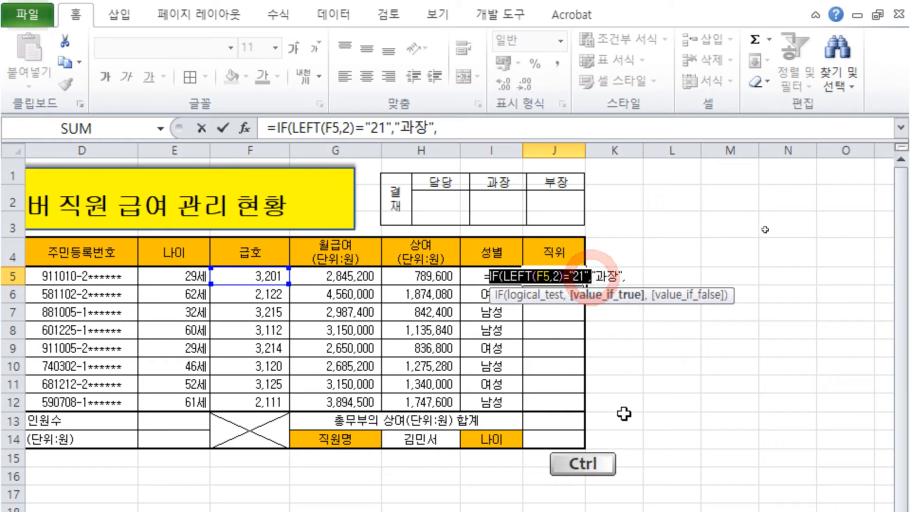
pyautogui.hotkey('ctrl', 'c')
pyautogui.click(632, 275)
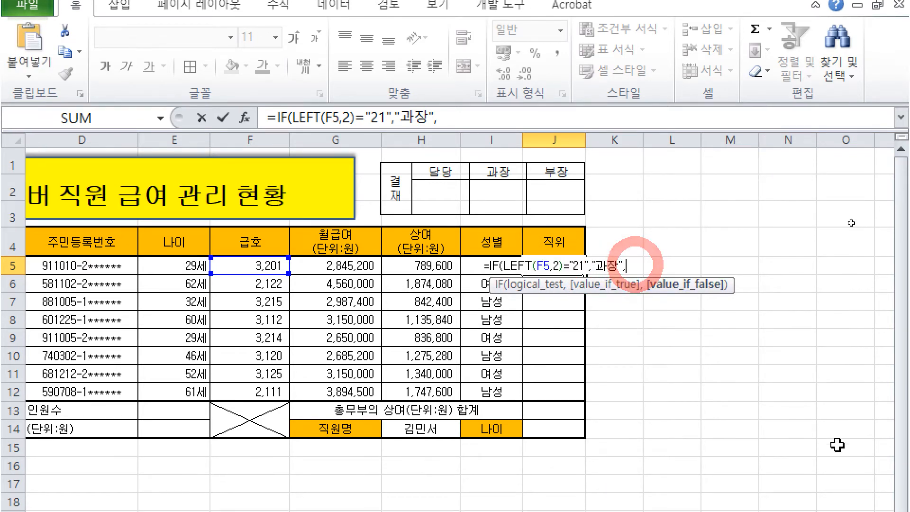
pyautogui.hotkey('ctrl', 'v')
pyautogui.write(',')
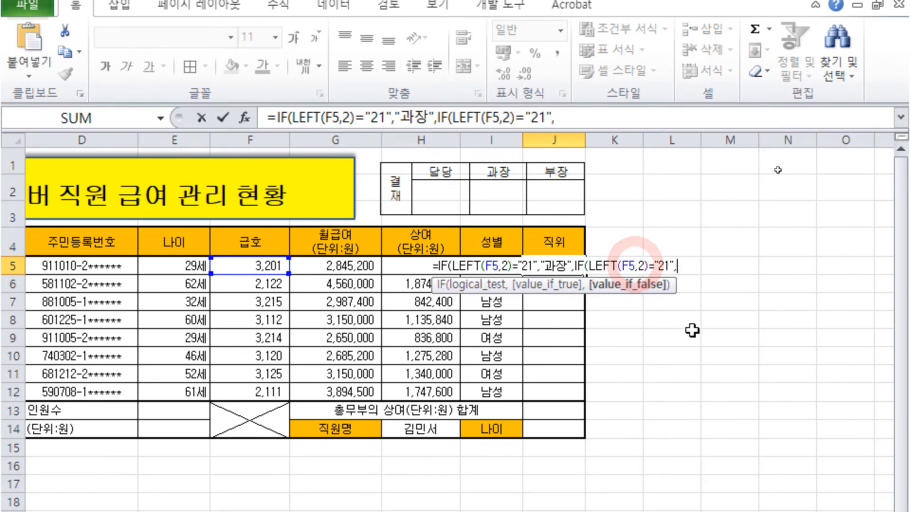
pyautogui.click(670, 263)
pyautogui.press('BackSpace')
pyautogui.press('BackSpace')
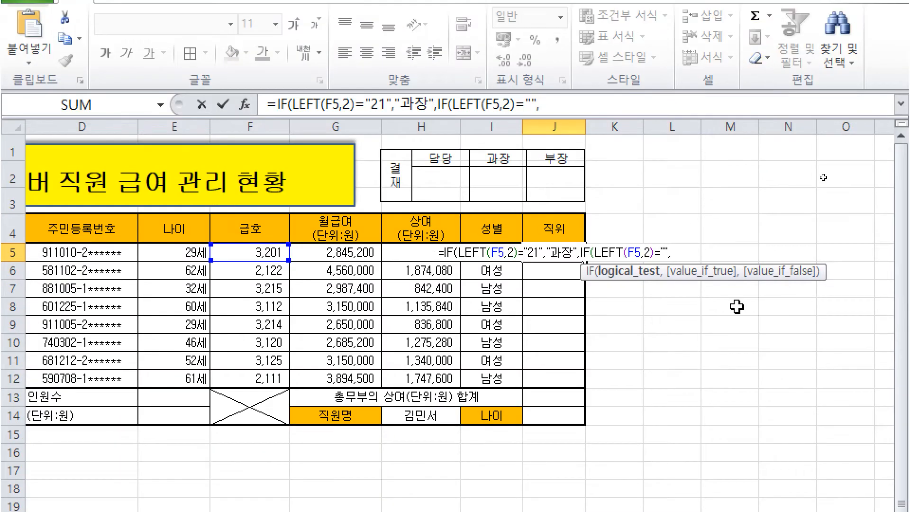
pyautogui.write('31')
# Add "대리" in quotation marks as the nested IF's value if true in J5's formula
pyautogui.write('대리')
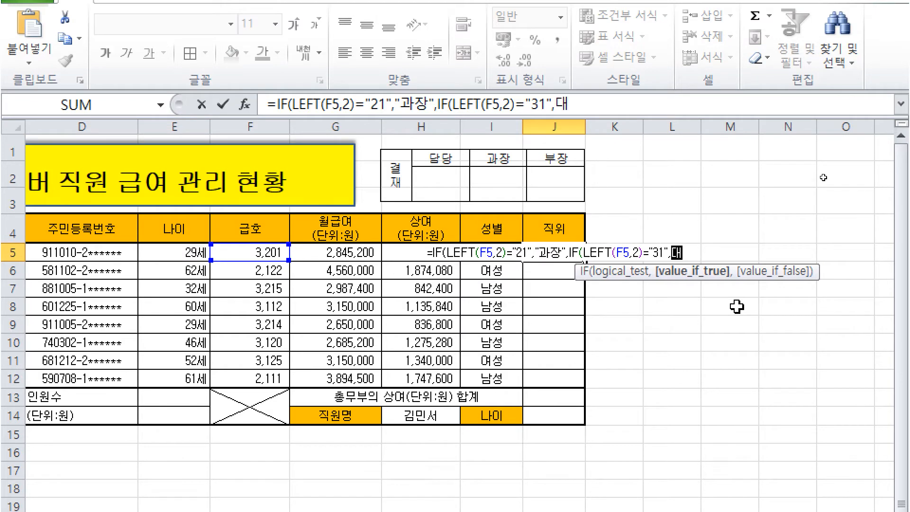
pyautogui.press('BackSpace')
pyautogui.press('BackSpace')
pyautogui.press('BackSpace')
pyautogui.write('"대리"')
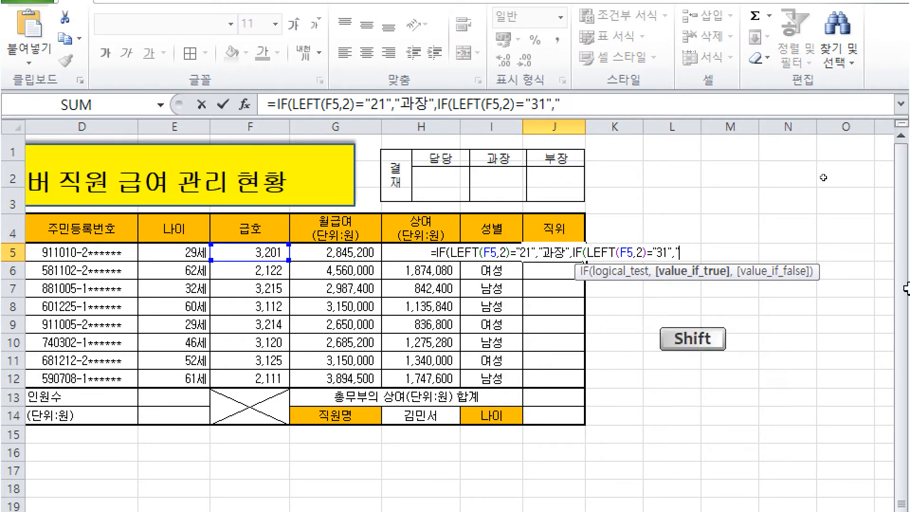
pyautogui.write(',')
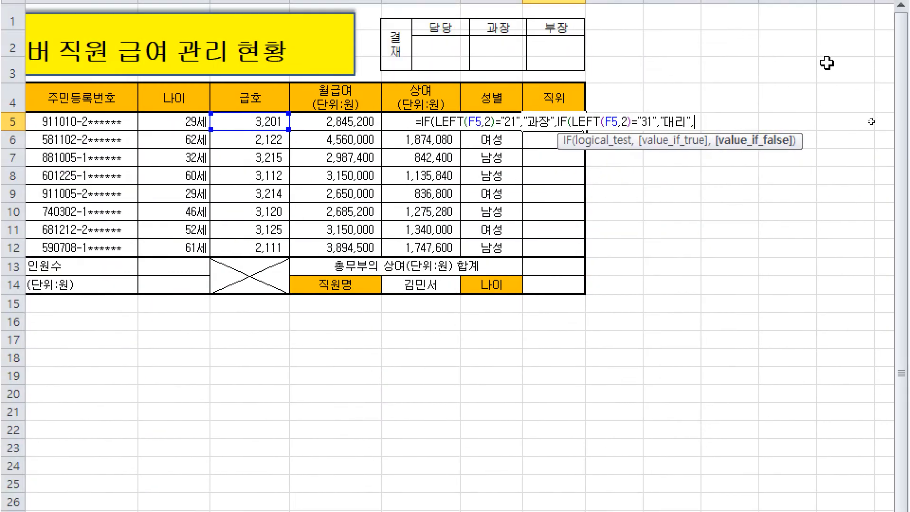
# Add "사원" as the nested IF's value if false, close both IF functions and enter the formula in J5
pyautogui.write('"사원')
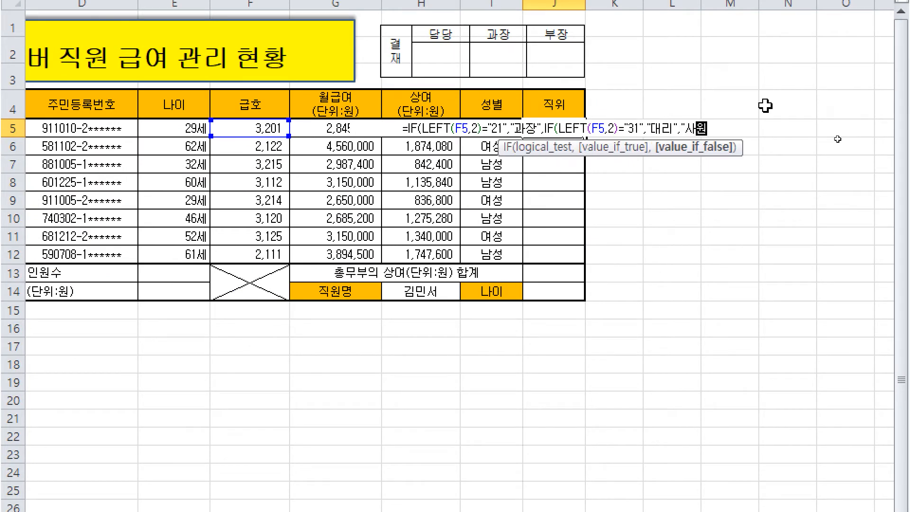
pyautogui.write('")')
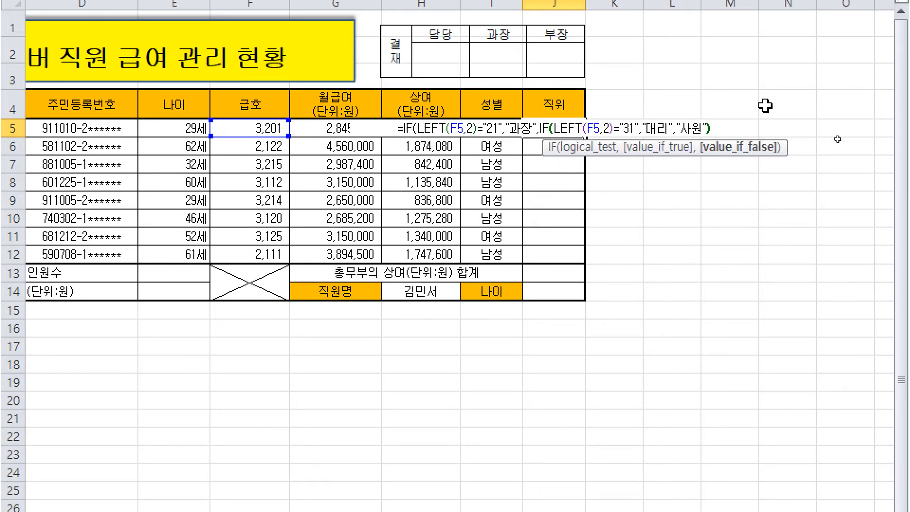
pyautogui.write(')')
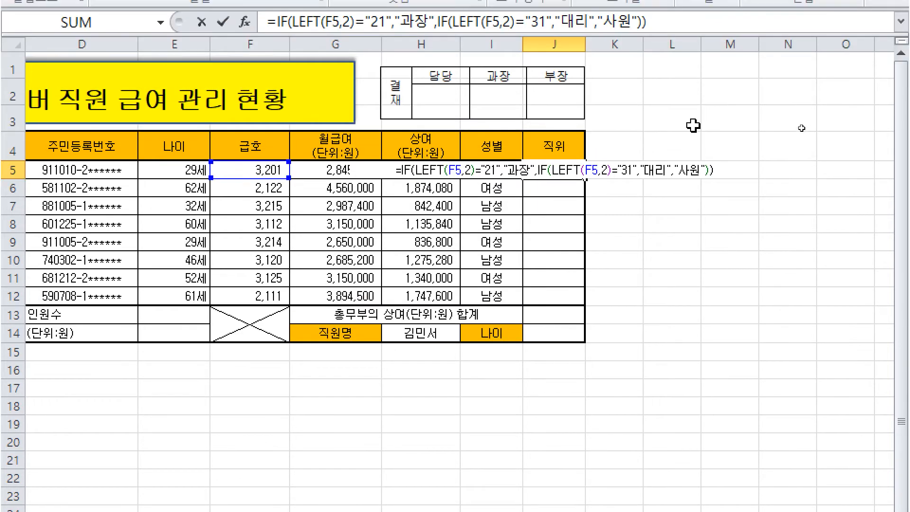
pyautogui.press('Return')
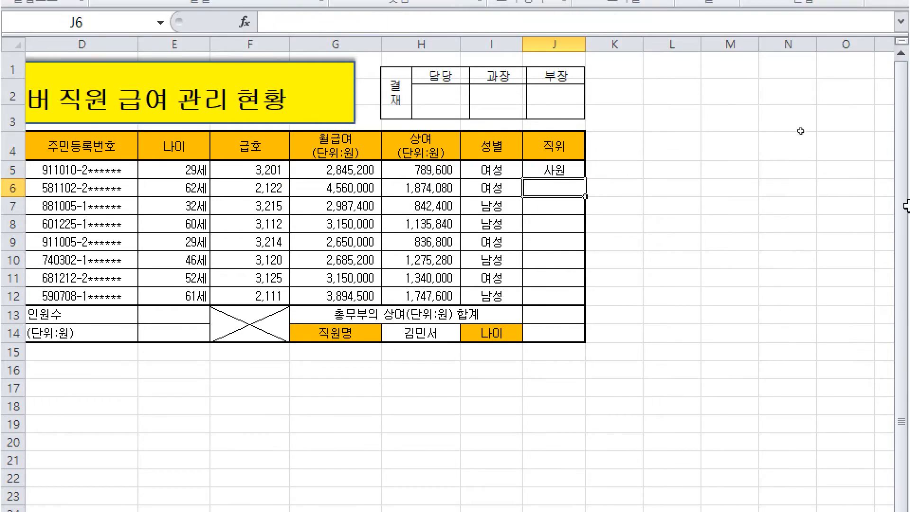
# Fill the J5 formula down through J12 without copying its formatting
pyautogui.click(263, 172)
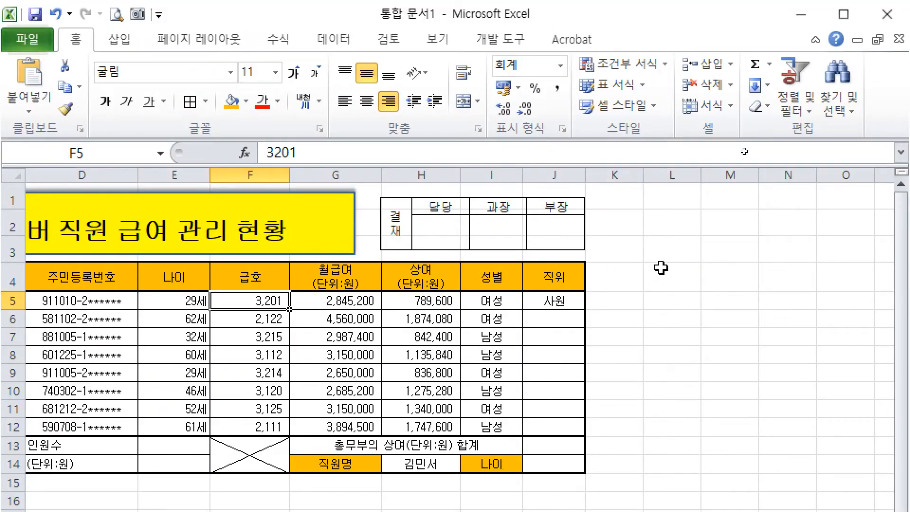
pyautogui.click(566, 303)
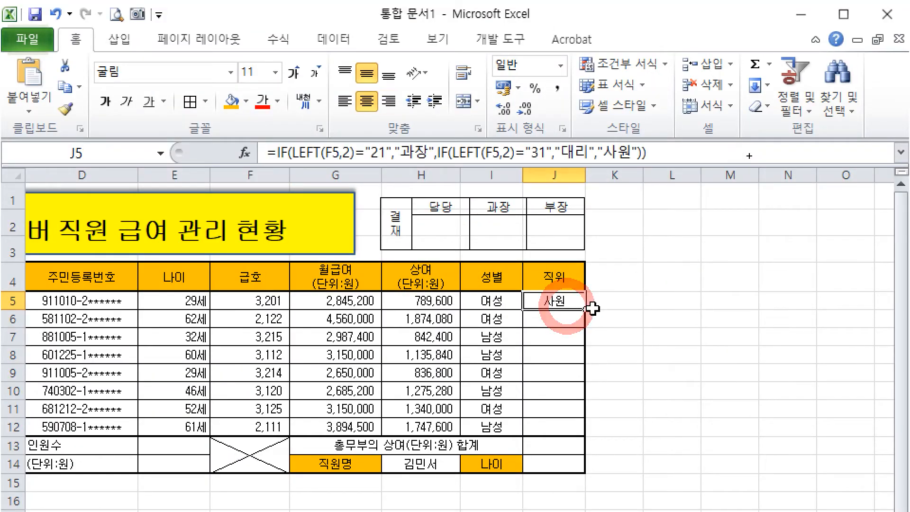
pyautogui.moveTo(593, 309); pyautogui.dragTo(585, 432)
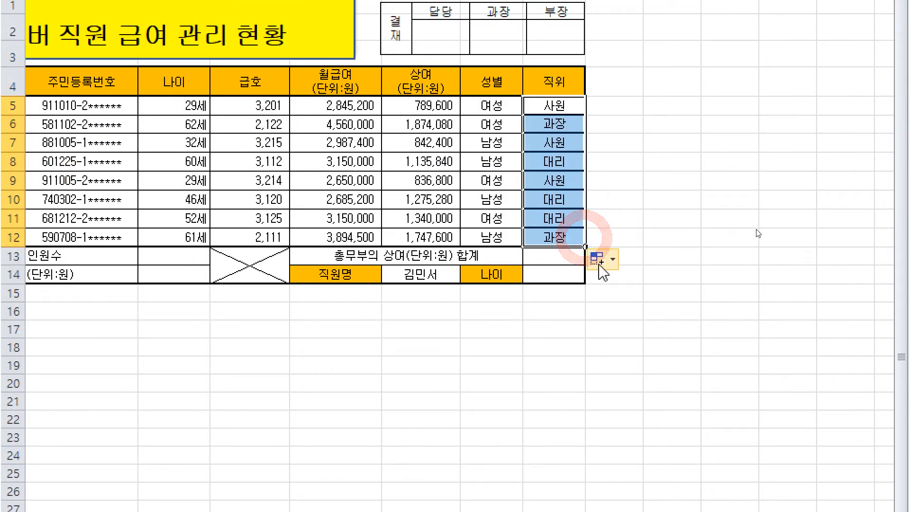
pyautogui.click(599, 264)
pyautogui.click(698, 327)
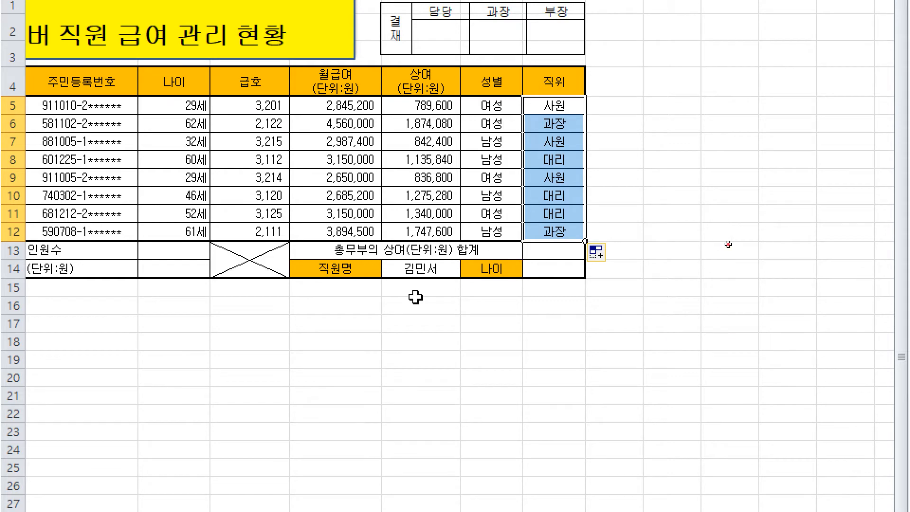
# Examine which rows of the 부서명 column belong to 기획부 for the headcount needed in E13
pyautogui.click(585, 291)
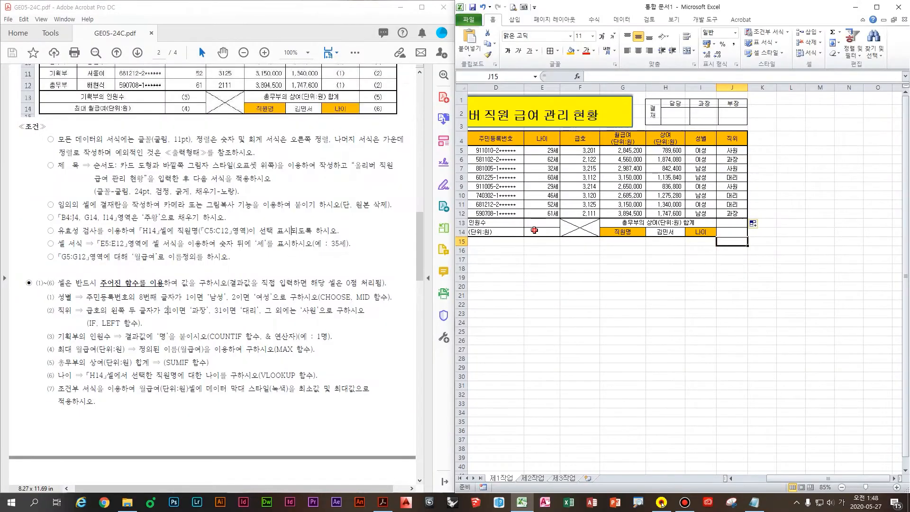
pyautogui.click(180, 251)
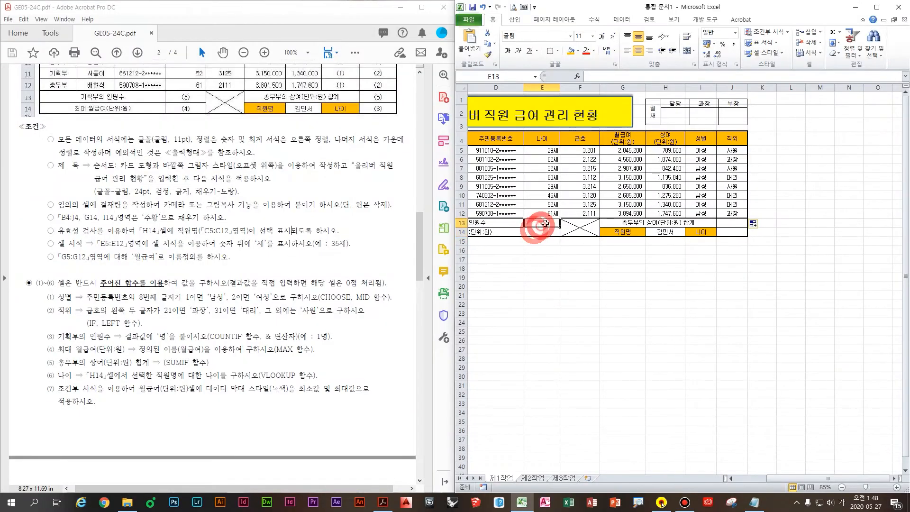
pyautogui.press('Home')
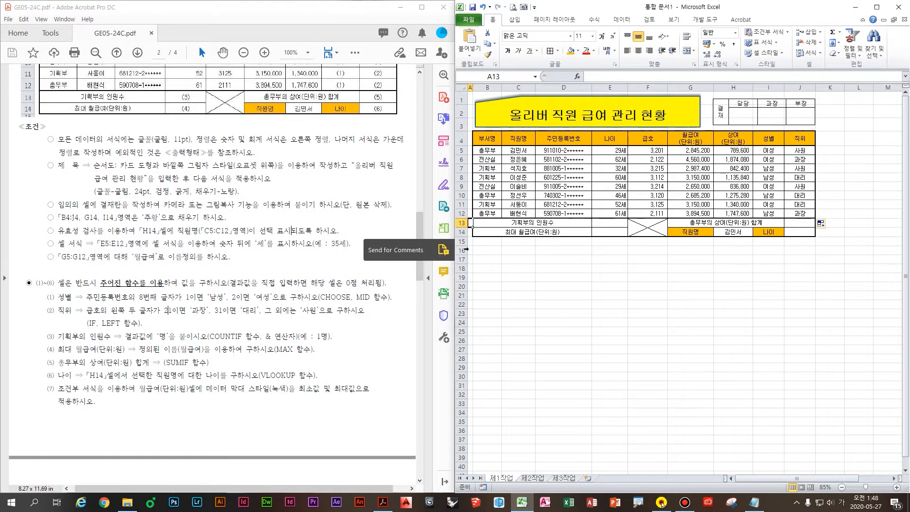
pyautogui.click(616, 225)
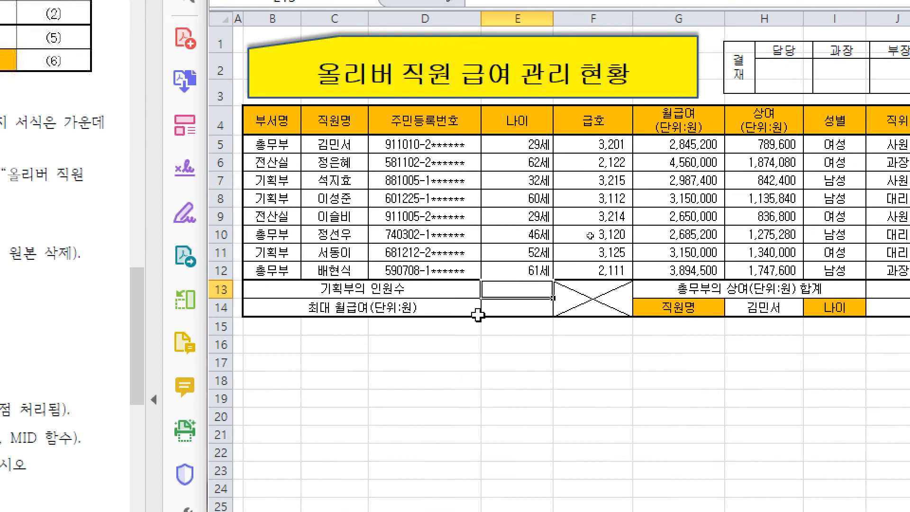
pyautogui.press('ctrl')
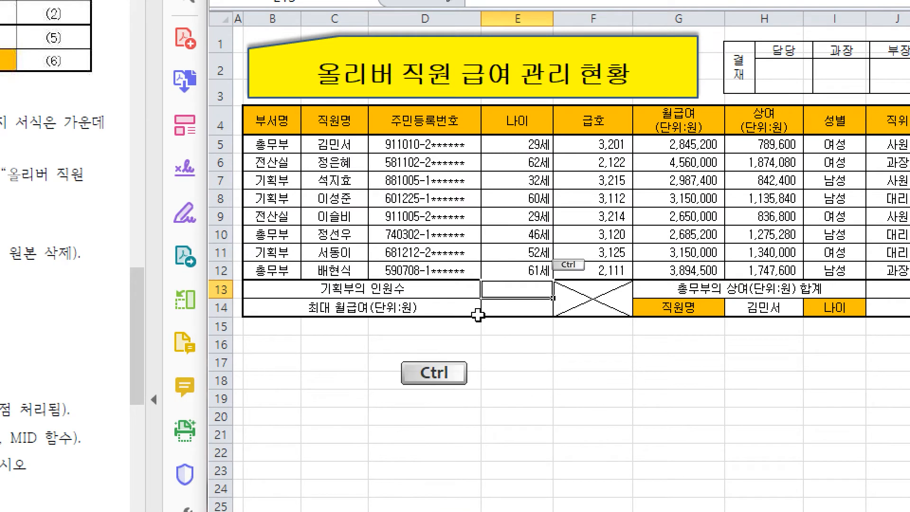
pyautogui.moveTo(264, 182); pyautogui.dragTo(316, 185)
pyautogui.moveTo(252, 198); pyautogui.dragTo(321, 202)
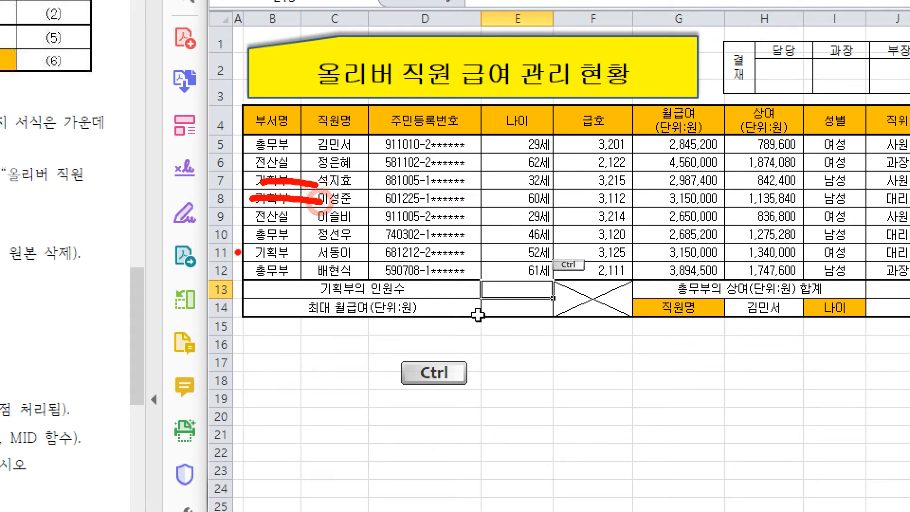
pyautogui.moveTo(237, 252); pyautogui.dragTo(327, 253)
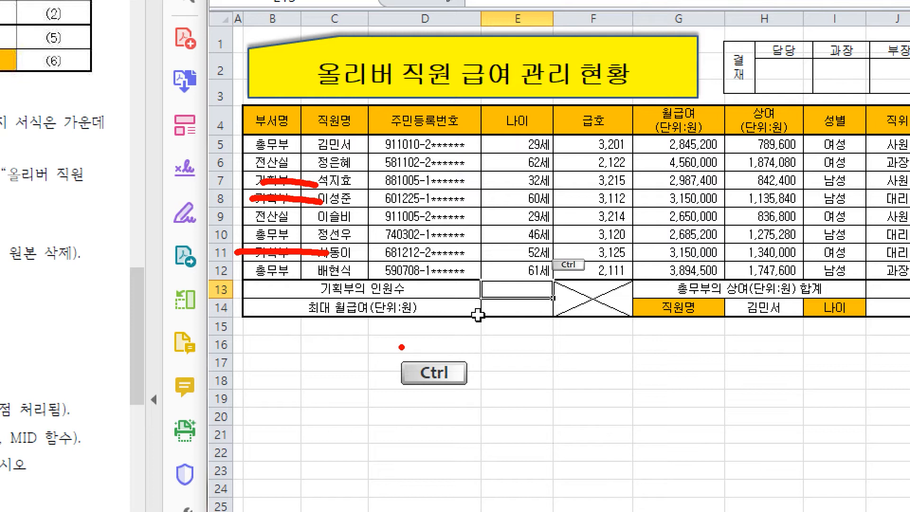
# Start a COUNTIF formula in E13 with the department cells B5:B12 as its range
pyautogui.click(506, 287)
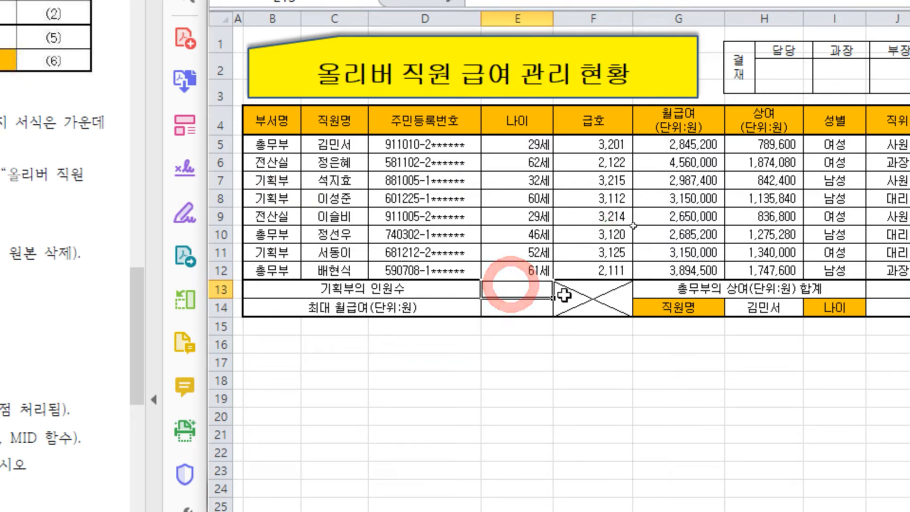
pyautogui.write('=countif')
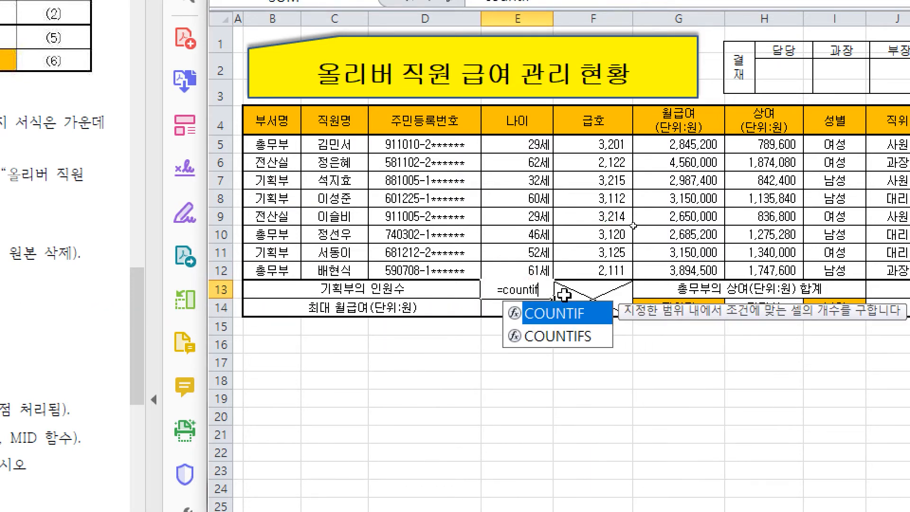
pyautogui.press('Tab')
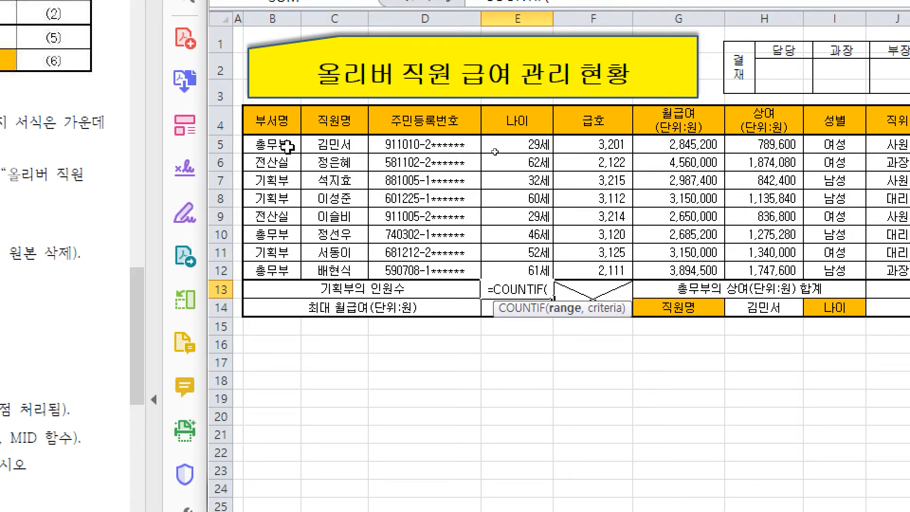
pyautogui.moveTo(288, 147); pyautogui.dragTo(283, 286)
pyautogui.write(',')
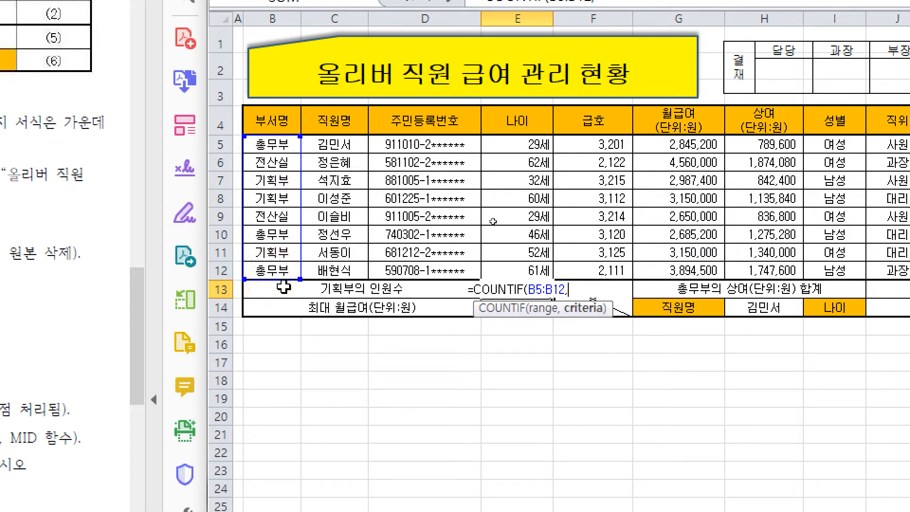
# Set the COUNTIF criteria to "기획부", append &"명" to the result and enter the formula in E13
pyautogui.write('"기획')
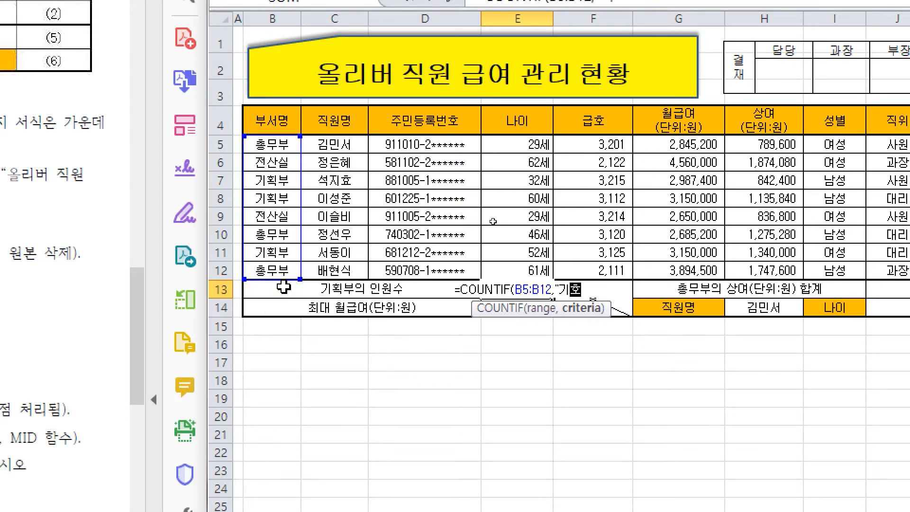
pyautogui.write('부")')
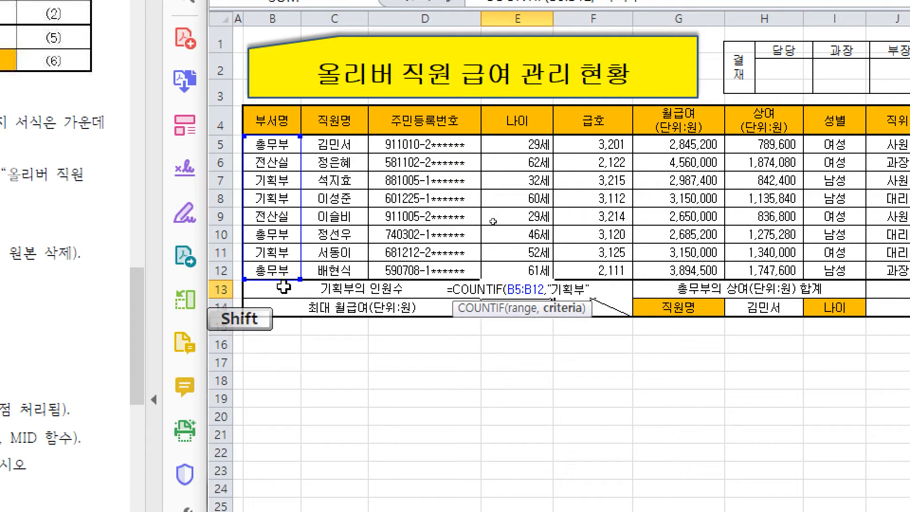
pyautogui.write('&')
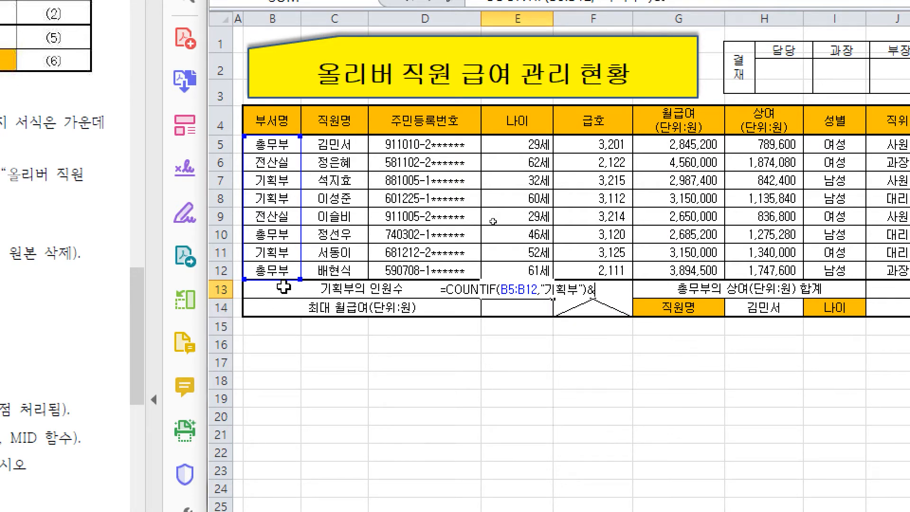
pyautogui.write('"명"')
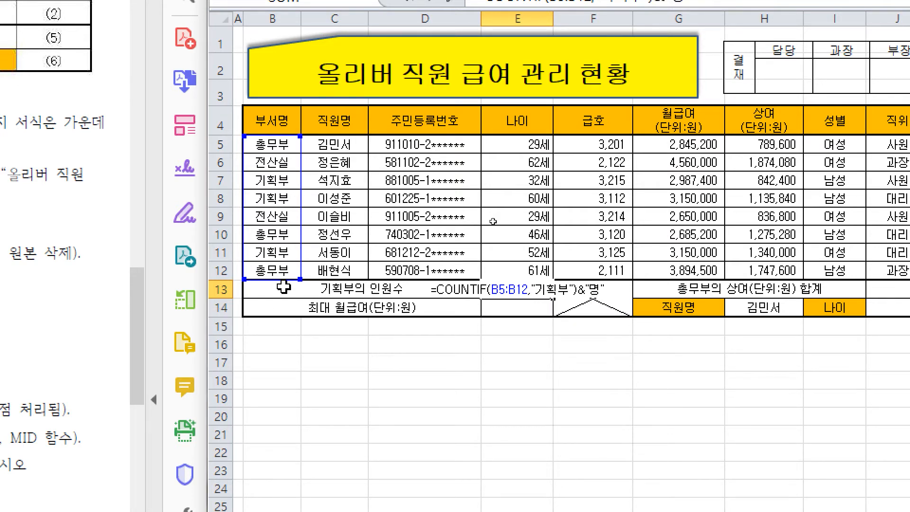
pyautogui.hotkey('ctrl', 'Return')
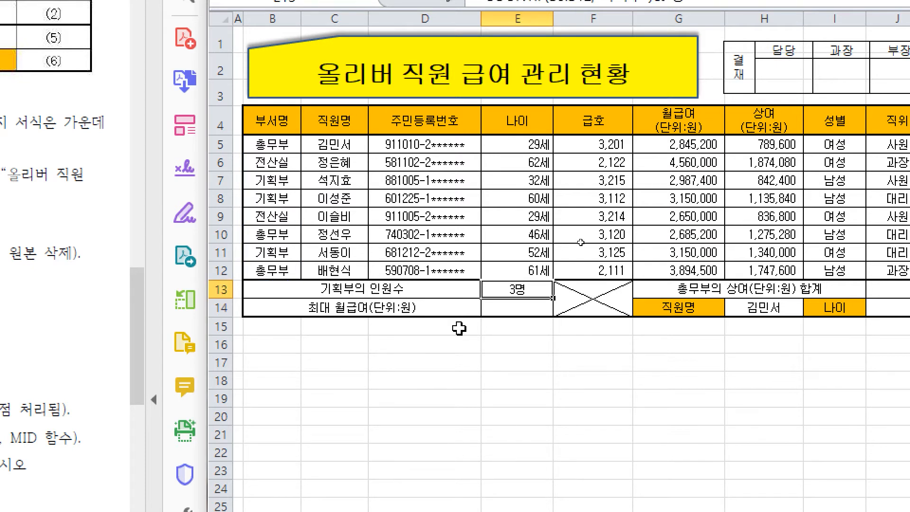
# Review the range and criteria arguments of the COUNTIF formula in E13
pyautogui.press('F2')
pyautogui.press('ctrl')
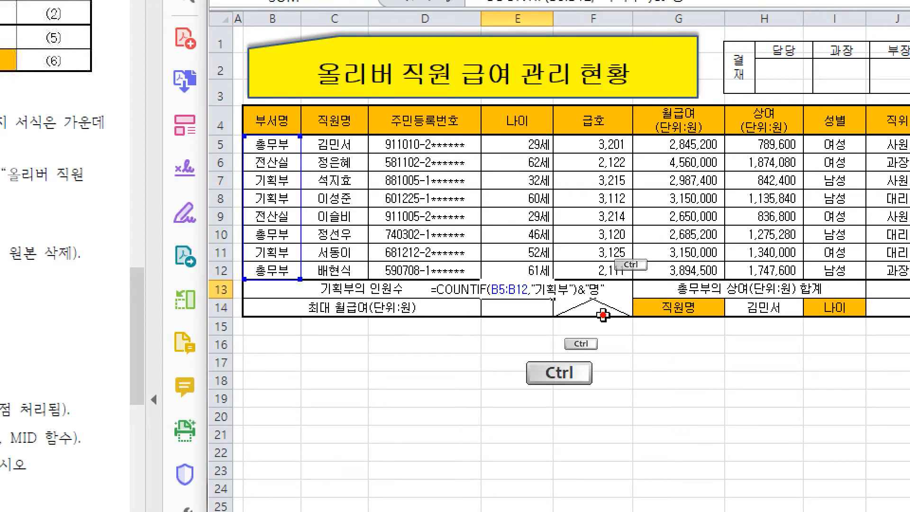
pyautogui.moveTo(299, 115); pyautogui.dragTo(287, 270)
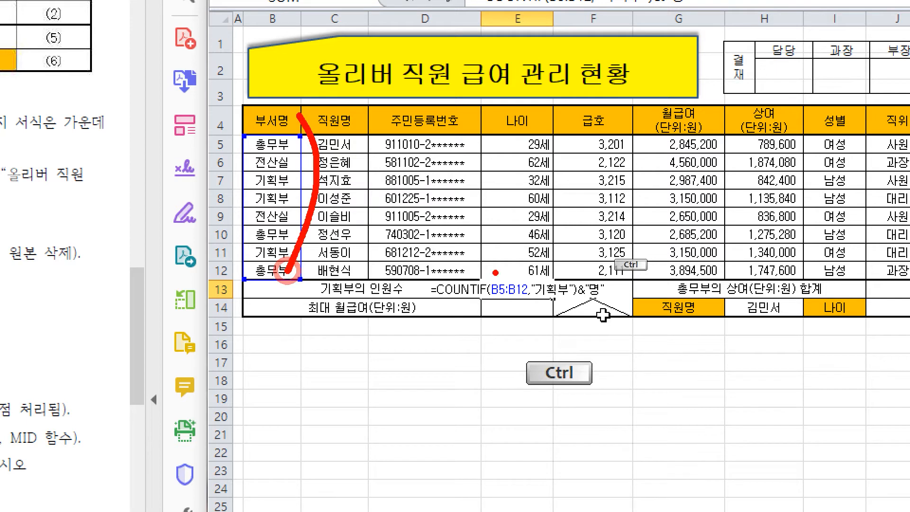
pyautogui.moveTo(529, 298); pyautogui.dragTo(578, 301)
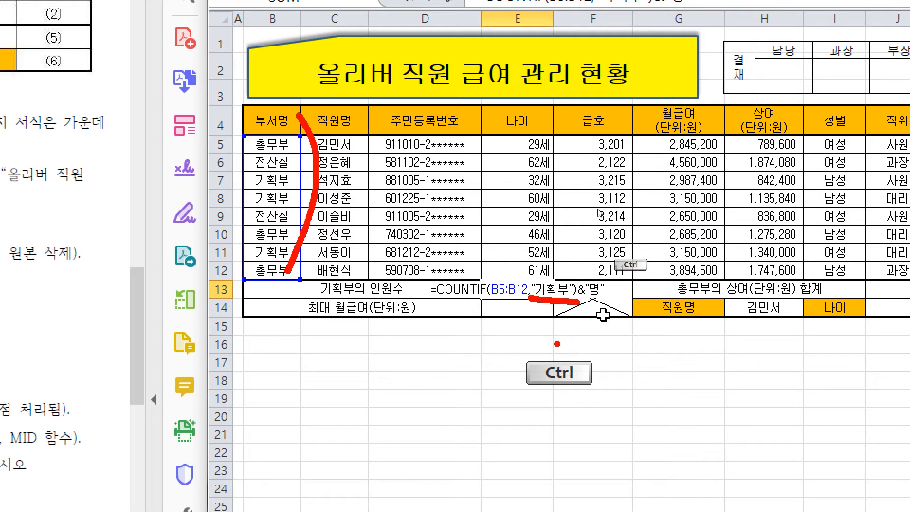
pyautogui.click(521, 308)
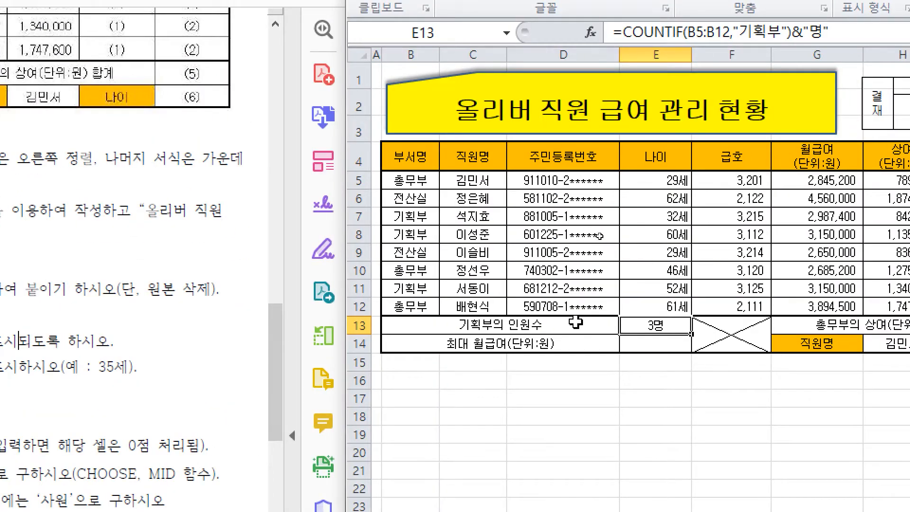
# Calculate the maximum monthly salary in E14 with =MAX(월급여) and apply the comma number format
pyautogui.click(648, 350)
pyautogui.press('Up')
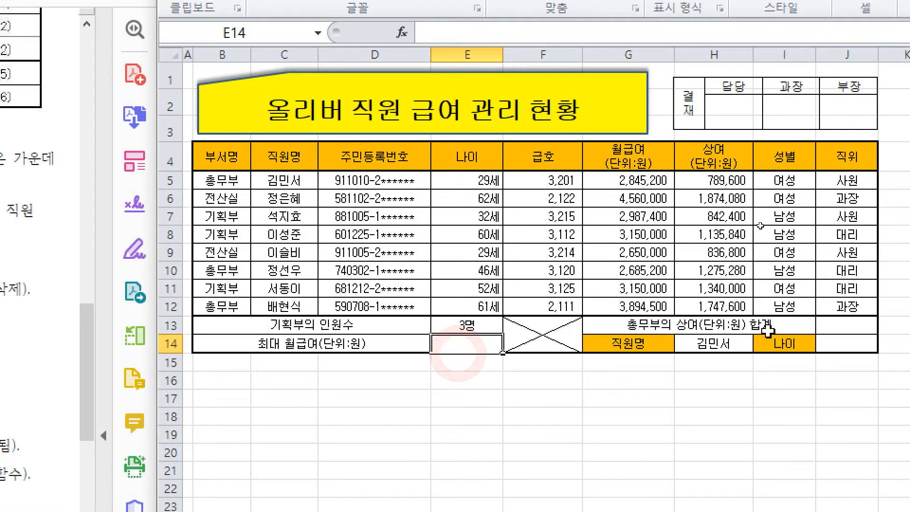
pyautogui.write('=ma')
pyautogui.press('Down')
pyautogui.press('Tab')
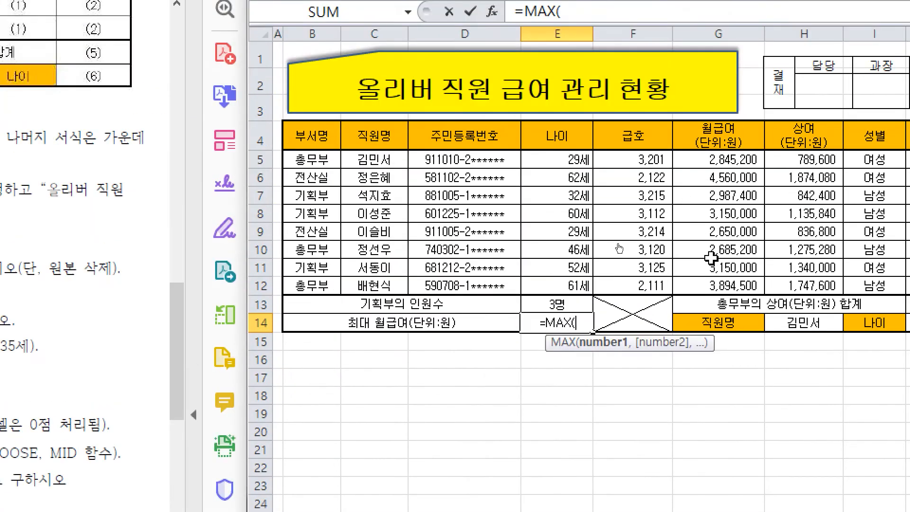
pyautogui.write('월그급여)')
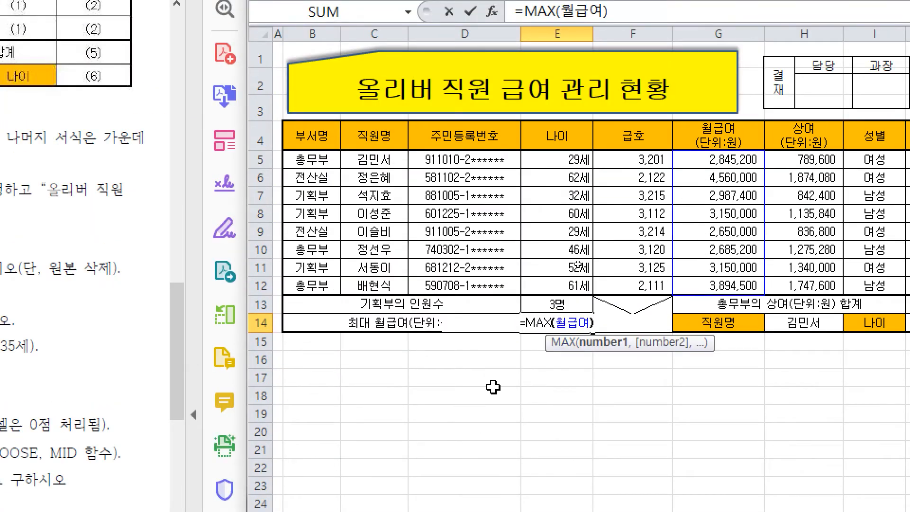
pyautogui.press('Return')
pyautogui.press('Up')
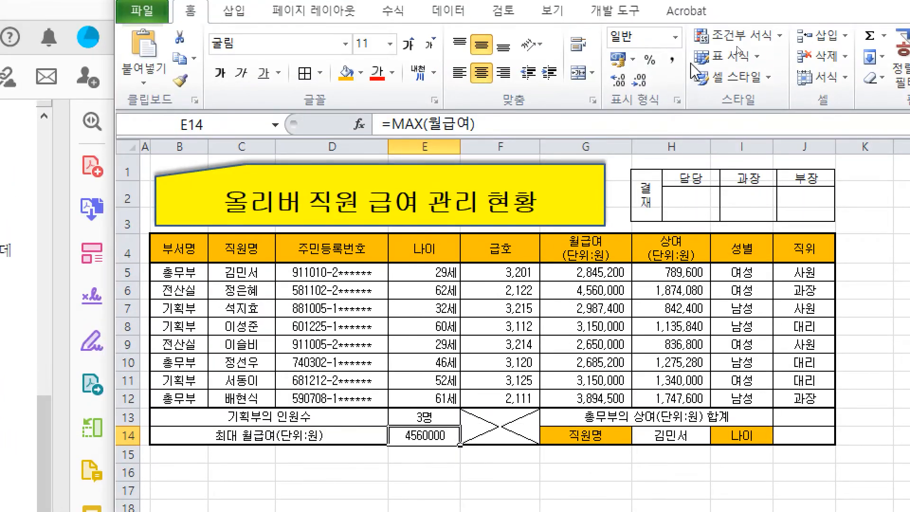
pyautogui.click(672, 63)
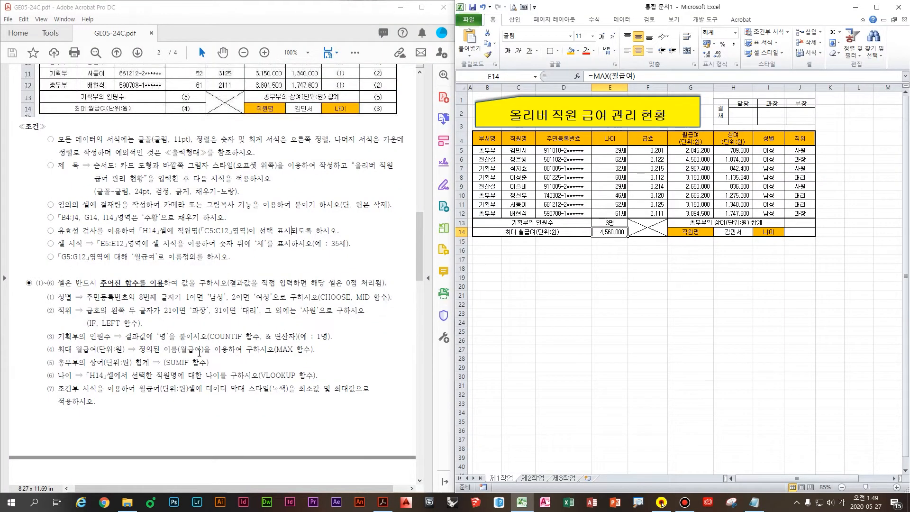
# Total the 총무부 bonuses in J13 with =SUMIF(B5:B12,"총무부",H5:H12) and apply the comma number format
pyautogui.moveTo(65, 363); pyautogui.dragTo(157, 370)
pyautogui.click(166, 361)
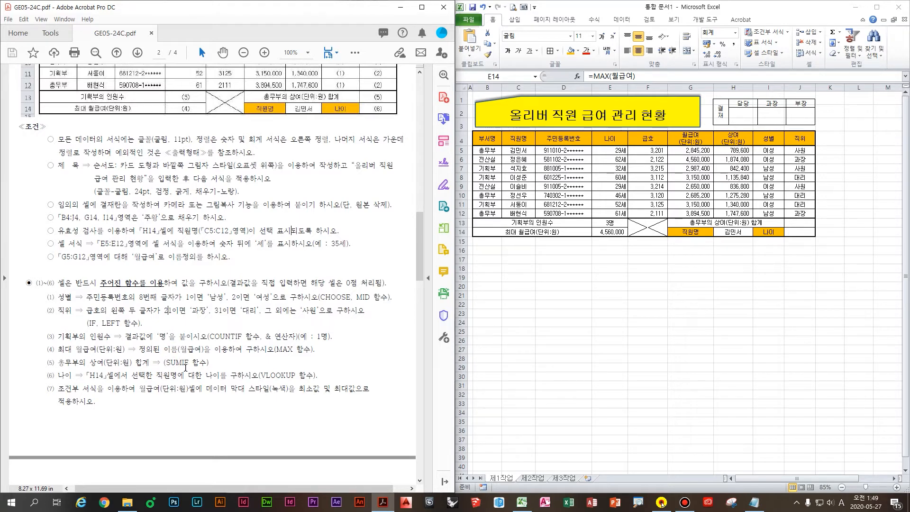
pyautogui.click(801, 222)
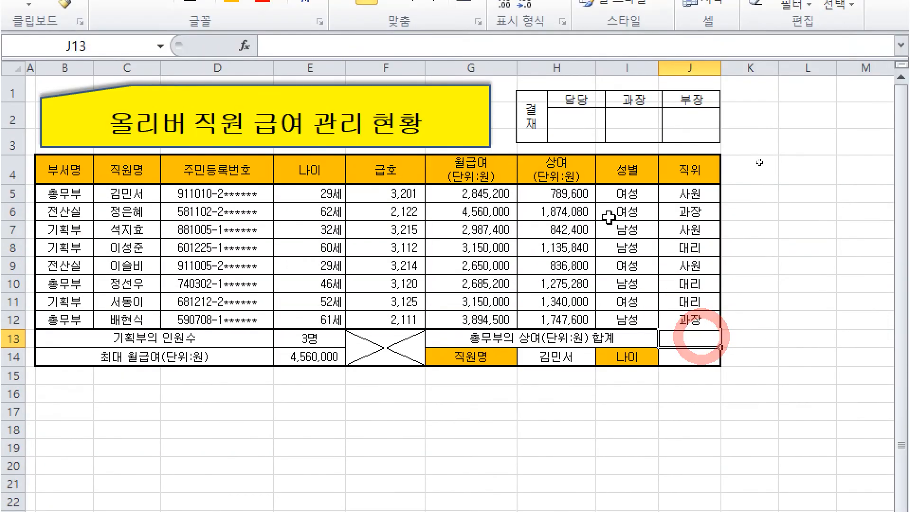
pyautogui.write('=')
pyautogui.press('BackSpace')
pyautogui.write('sumif')
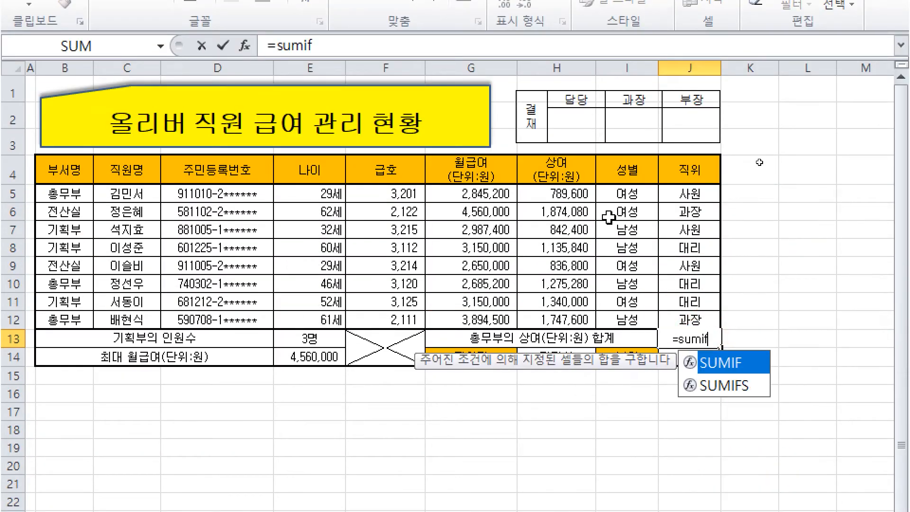
pyautogui.press('Tab')
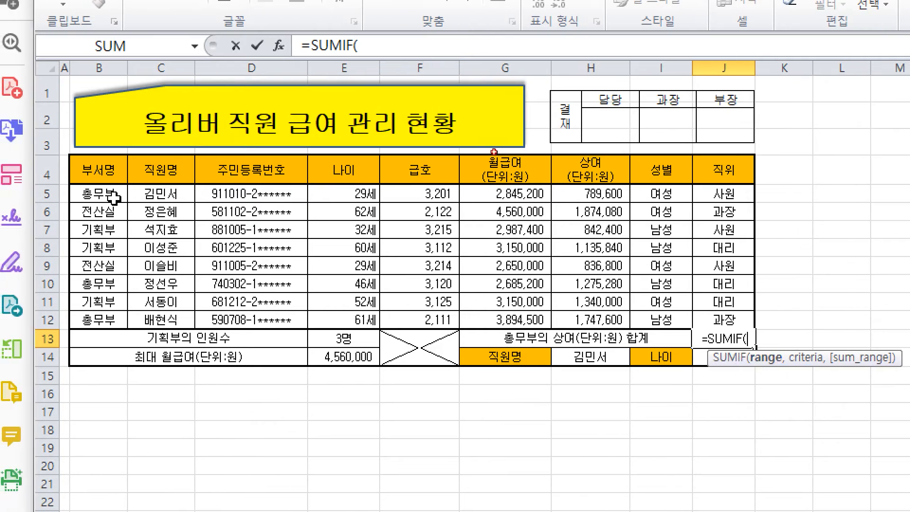
pyautogui.moveTo(65, 195); pyautogui.dragTo(72, 314)
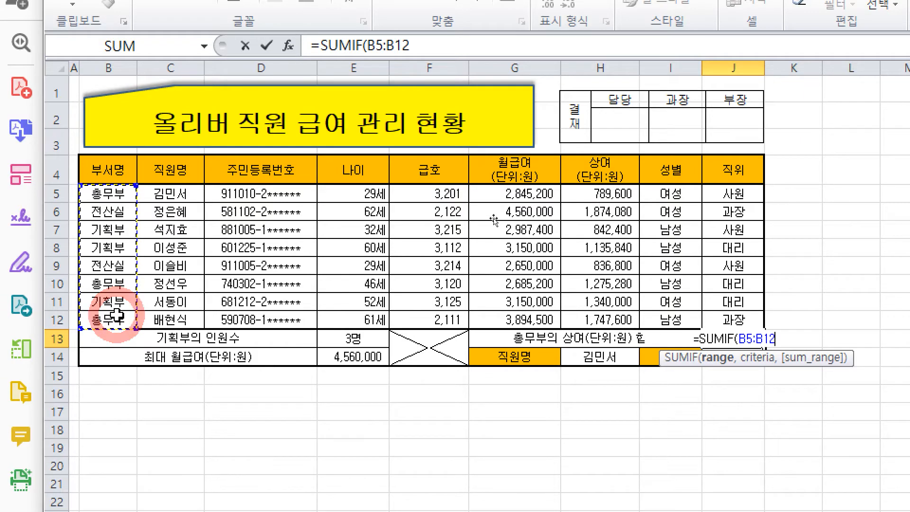
pyautogui.write(',')
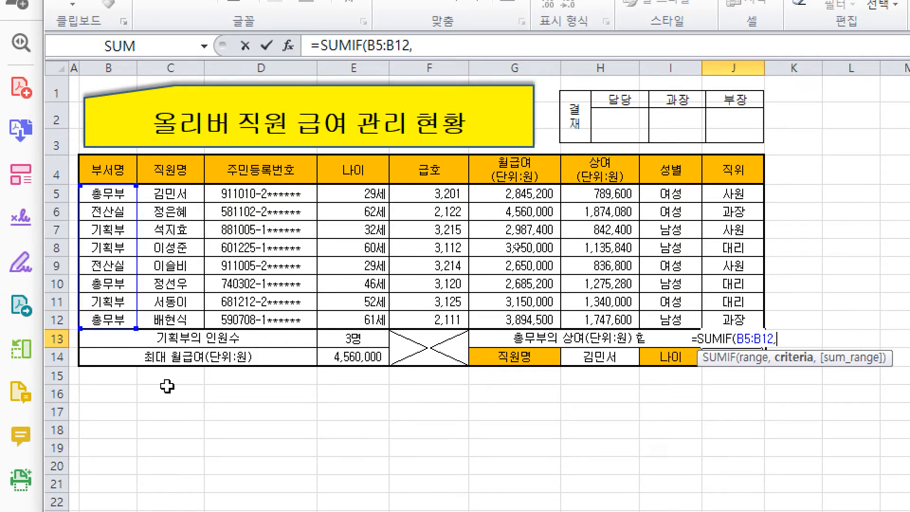
pyautogui.write('"총무부"')
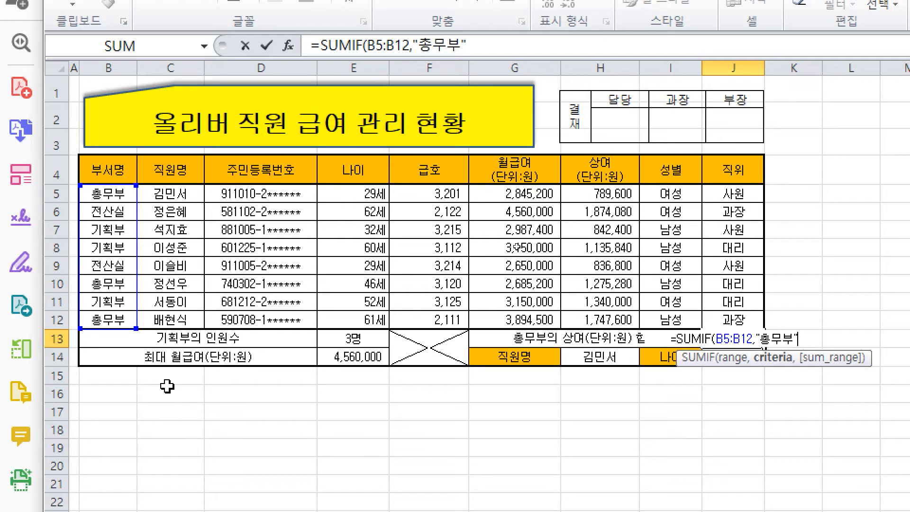
pyautogui.write(',')
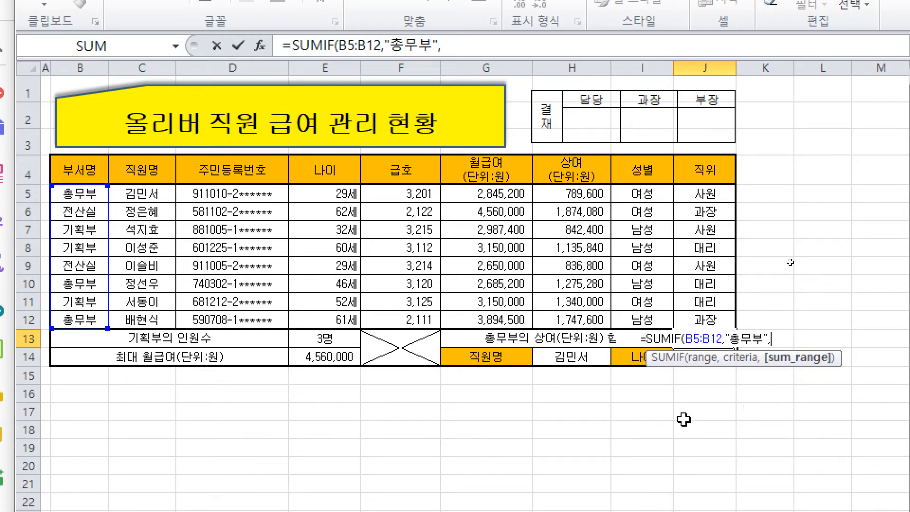
pyautogui.moveTo(561, 198); pyautogui.dragTo(581, 317)
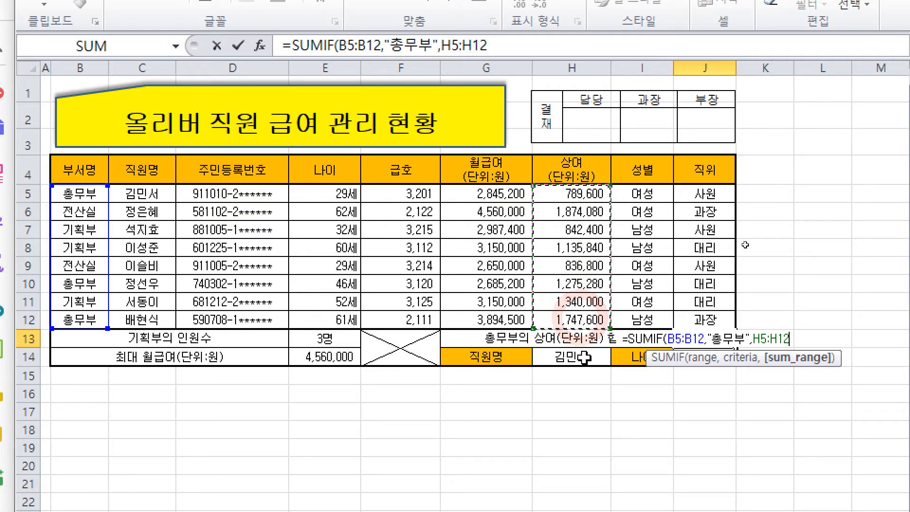
pyautogui.write(')')
pyautogui.press('Return')
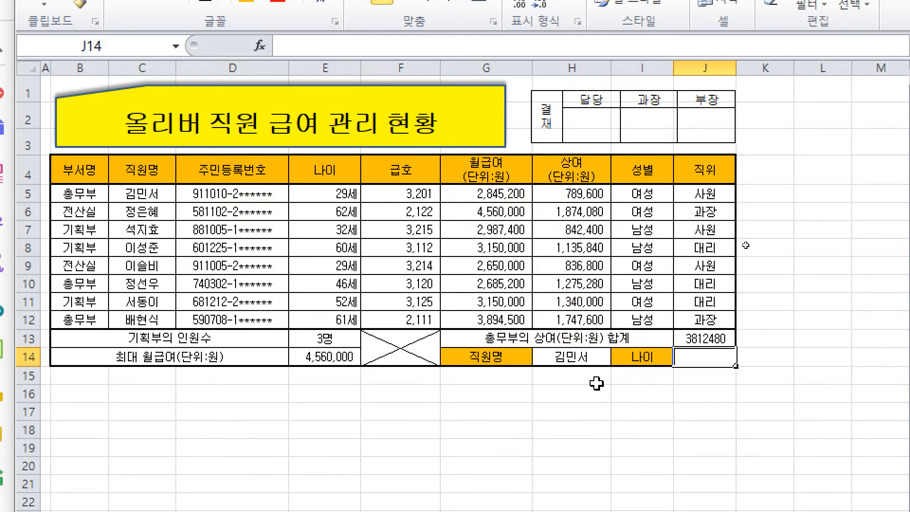
pyautogui.press('Up')
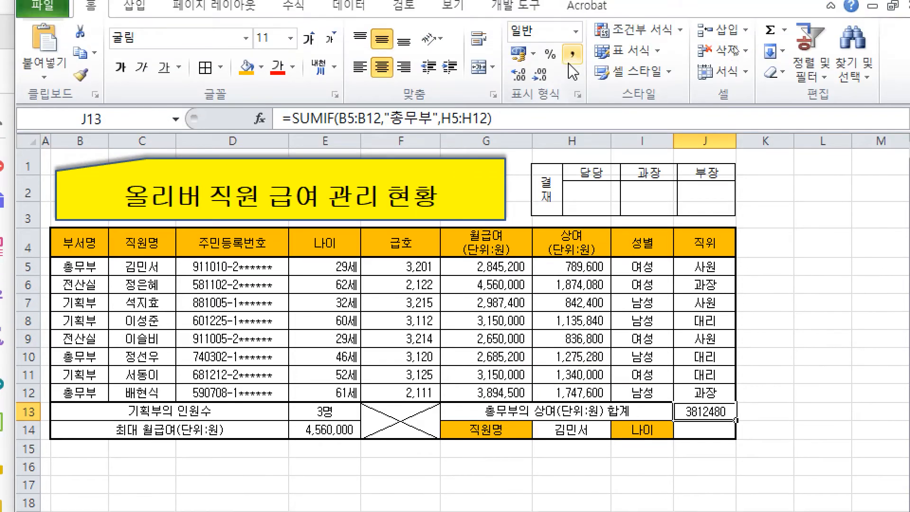
pyautogui.click(573, 60)
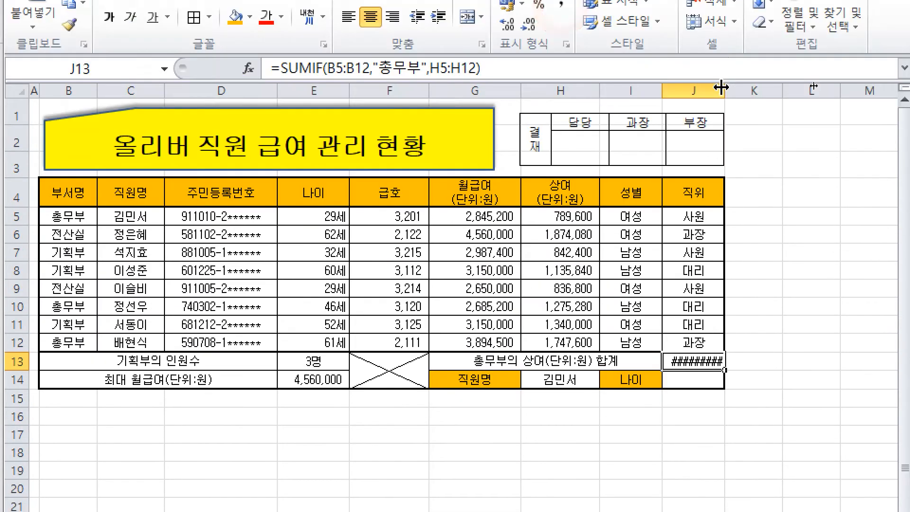
# Widen column J to fit the bonus total and move the 결재 approval picture flush with the table's outer edge
pyautogui.moveTo(736, 147)
pyautogui.mouseDown()
pyautogui.moveTo(750, 147)
pyautogui.moveTo(725, 138)
pyautogui.moveTo(735, 139)
pyautogui.mouseUp()
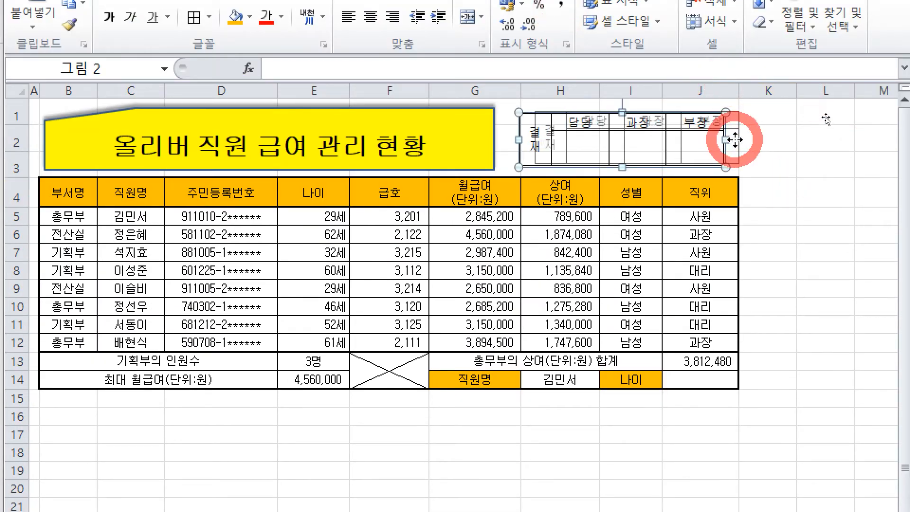
pyautogui.click(805, 188)
pyautogui.click(749, 435)
pyautogui.press('ctrl')
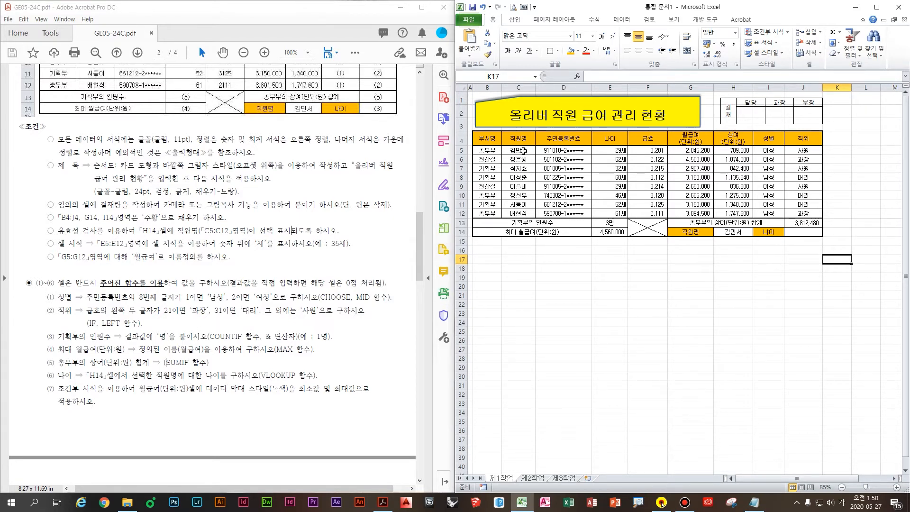
# Look up the age of the employee selected in H14 by entering =VLOOKUP(H14,C5:H12,3,0) in J14
pyautogui.click(522, 150)
pyautogui.click(611, 150)
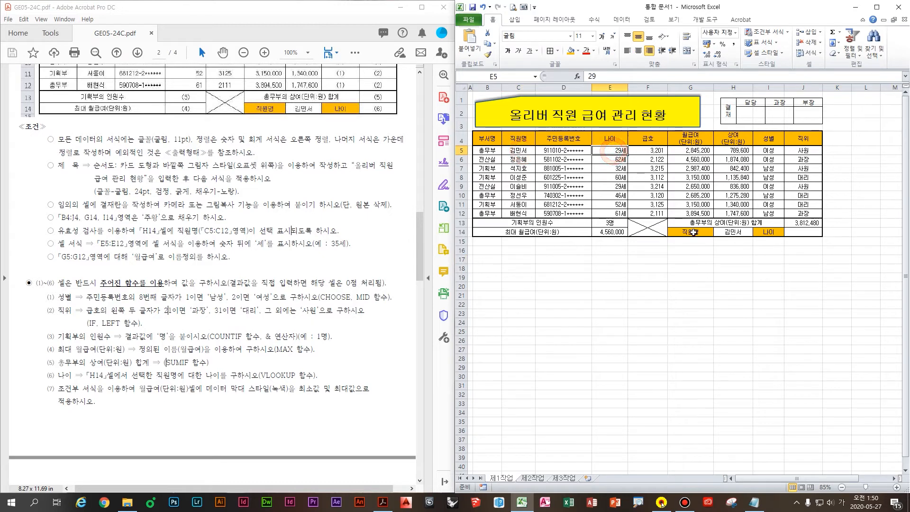
pyautogui.click(799, 232)
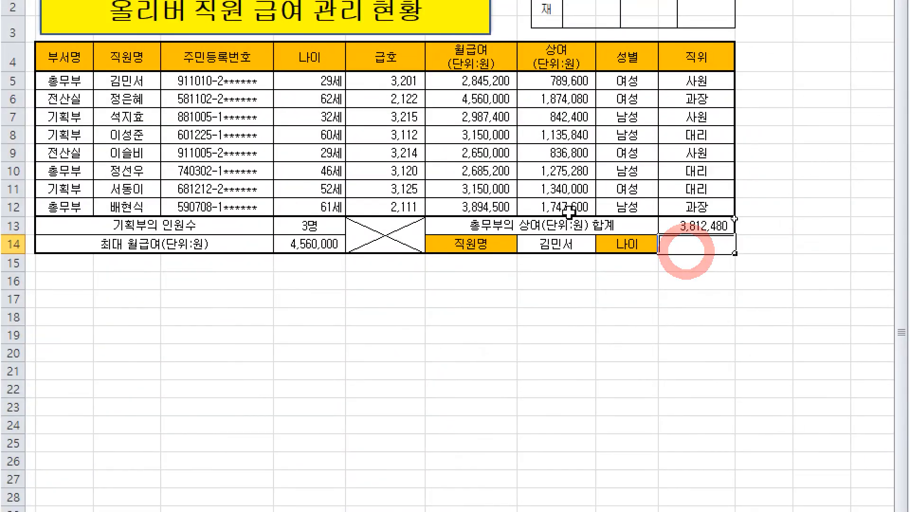
pyautogui.write('=표')
pyautogui.press('BackSpace')
pyautogui.write('vl')
pyautogui.press('Tab')
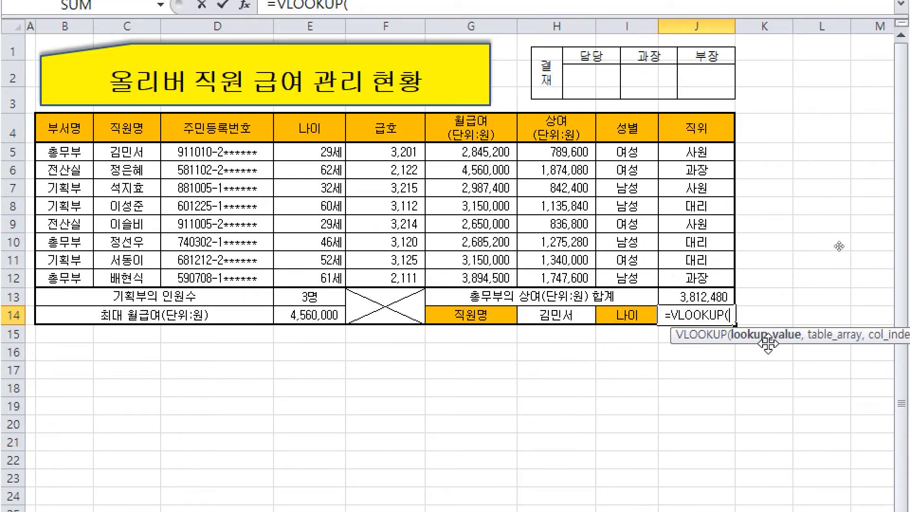
pyautogui.click(570, 323)
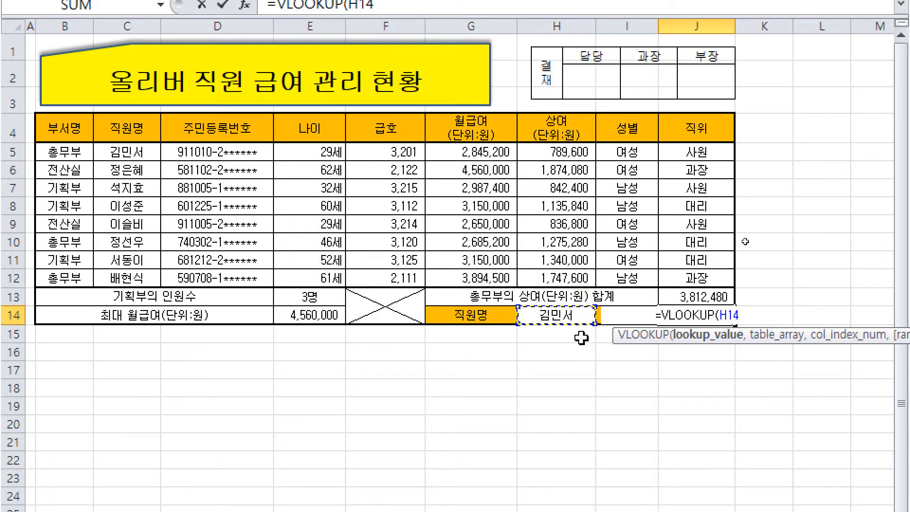
pyautogui.write(',')
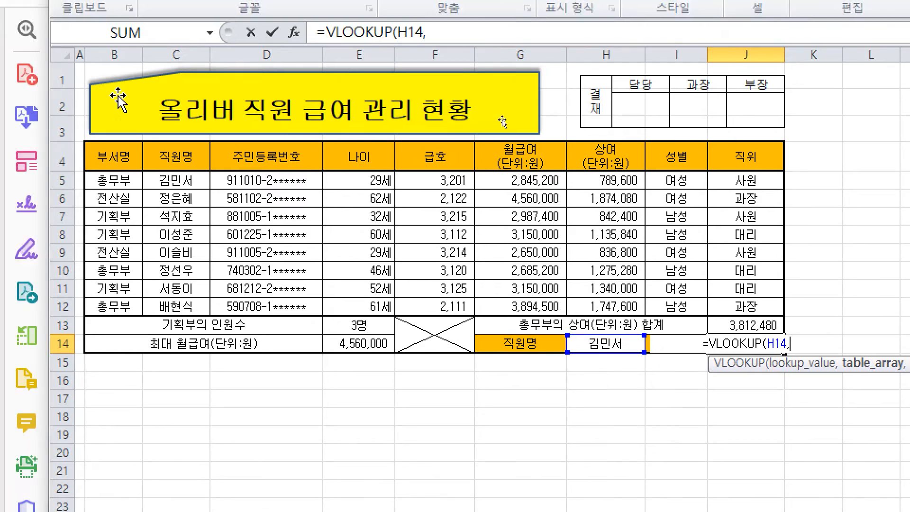
pyautogui.click(137, 151)
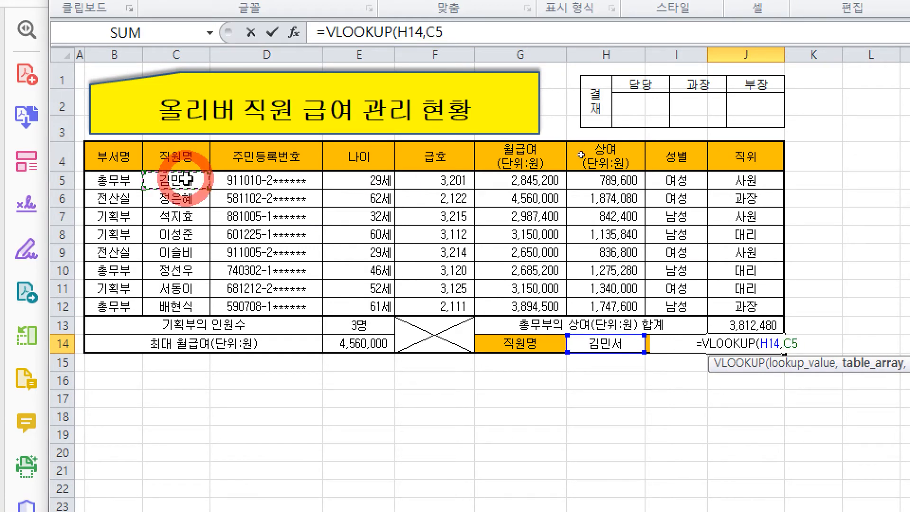
pyautogui.moveTo(188, 180); pyautogui.dragTo(591, 299)
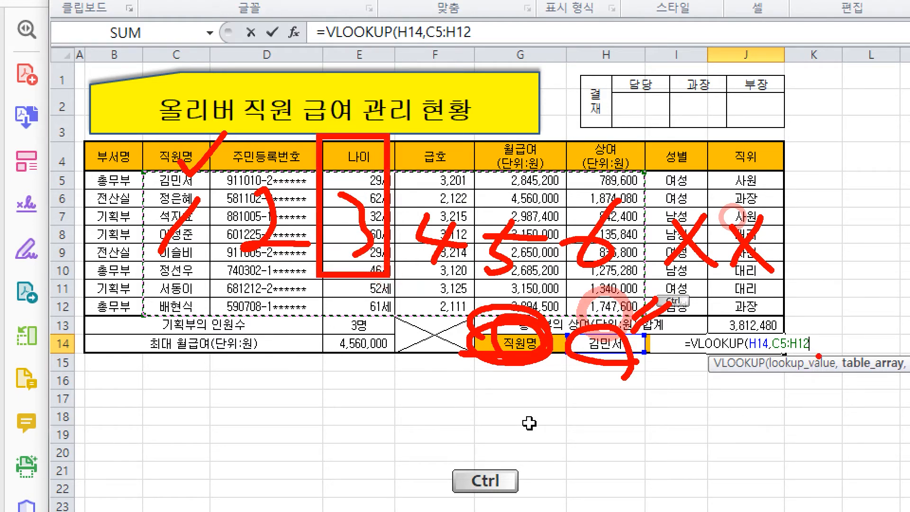
pyautogui.write(',')
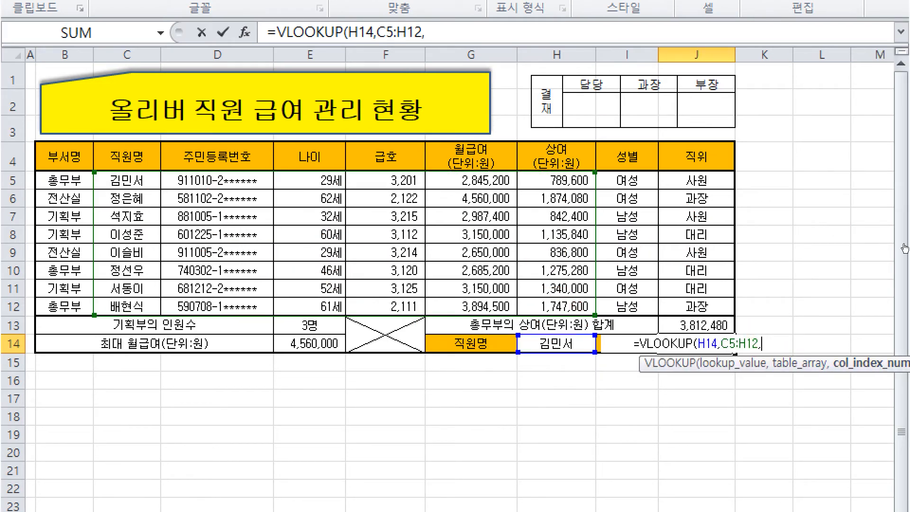
pyautogui.write('3')
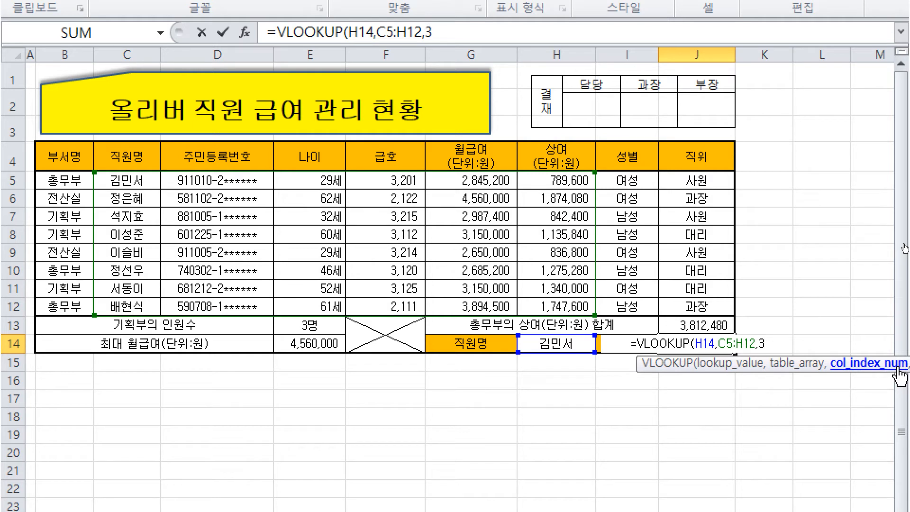
pyautogui.write(',')
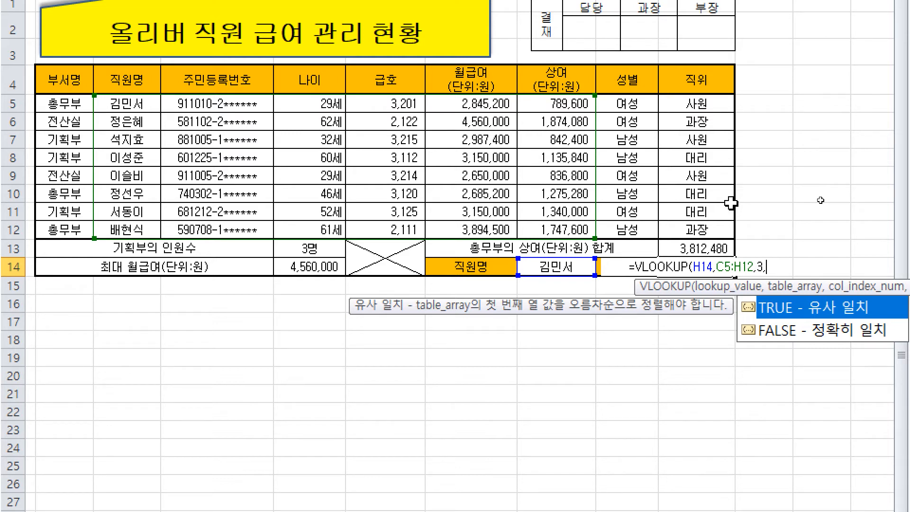
pyautogui.write('0)')
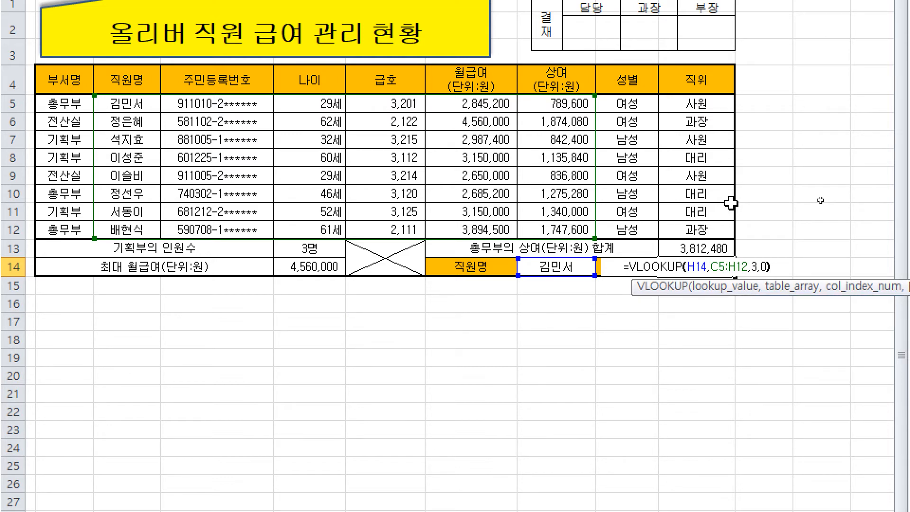
pyautogui.hotkey('ctrl', 'Return')
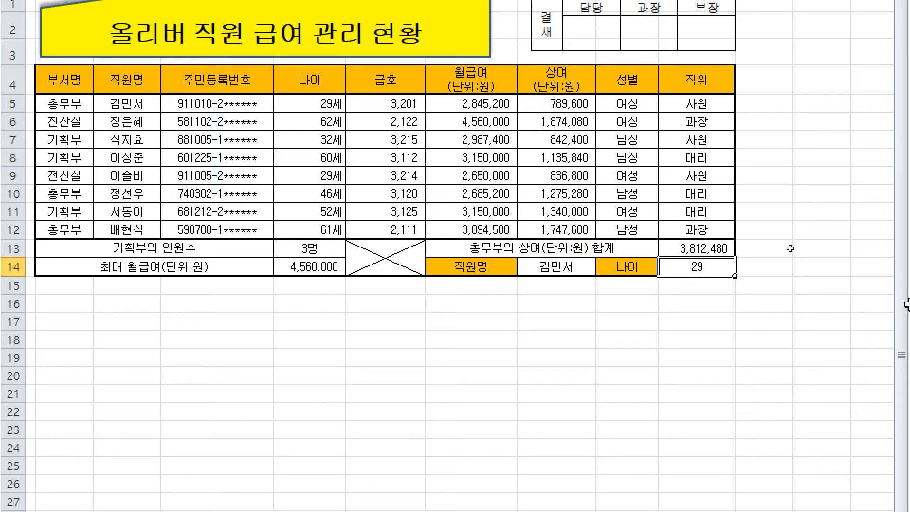
pyautogui.hotkey('ctrl', '4')
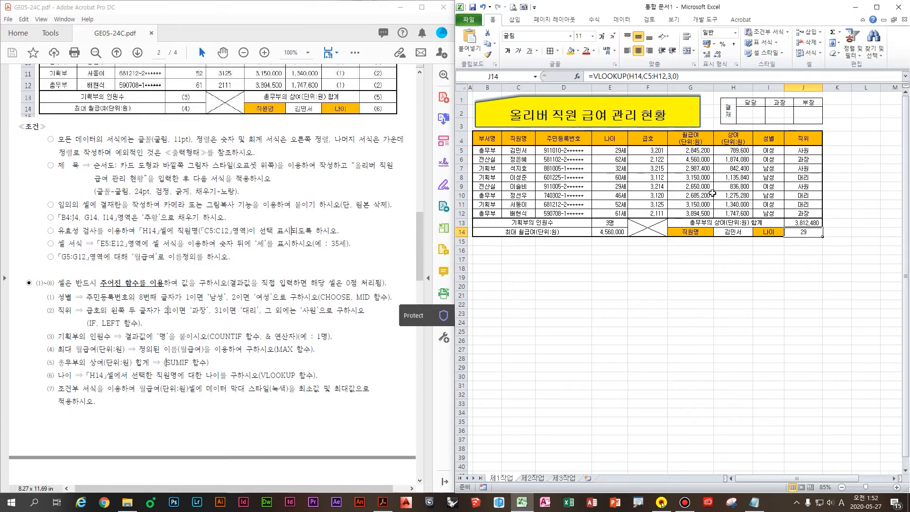
# Apply green gradient-fill data bars to the monthly salary range G5:G12 with conditional formatting
pyautogui.click(699, 178)
pyautogui.click(685, 151)
pyautogui.moveTo(694, 194)
pyautogui.mouseDown()
pyautogui.moveTo(697, 211)
pyautogui.moveTo(695, 202)
pyautogui.mouseUp()
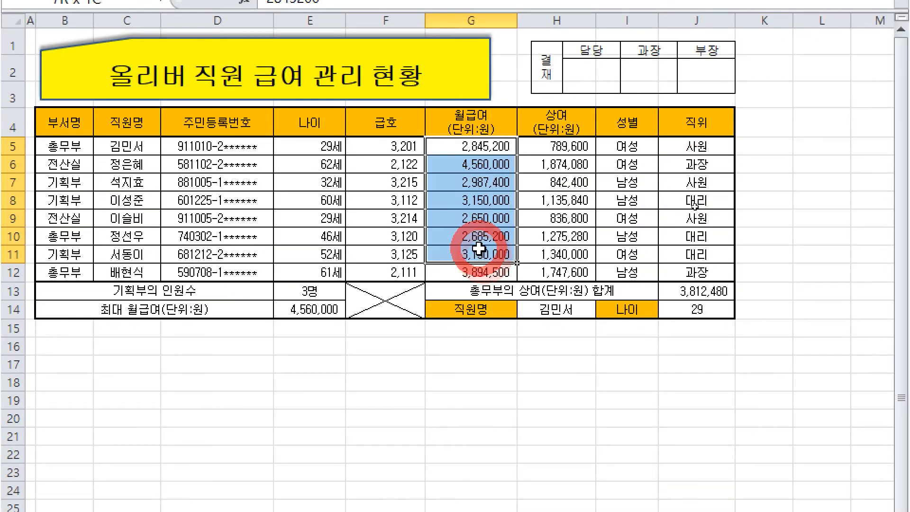
pyautogui.moveTo(479, 248); pyautogui.dragTo(479, 272)
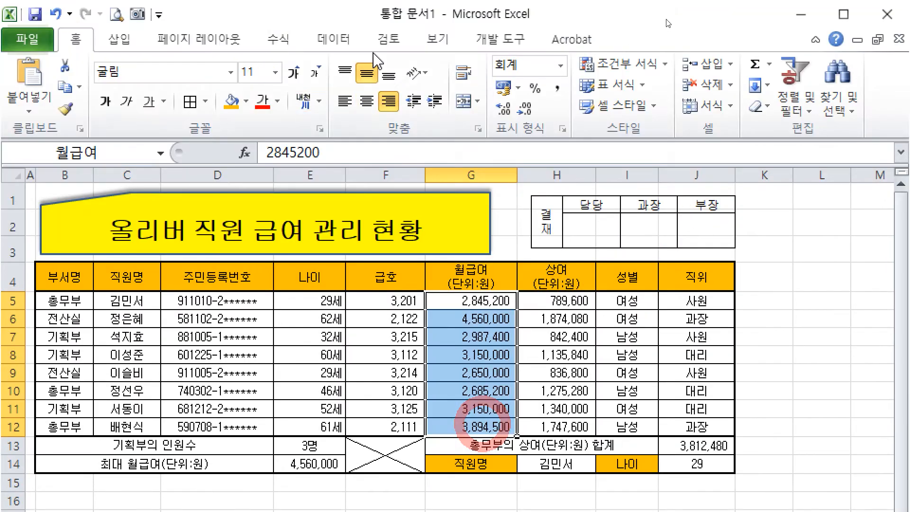
pyautogui.click(621, 64)
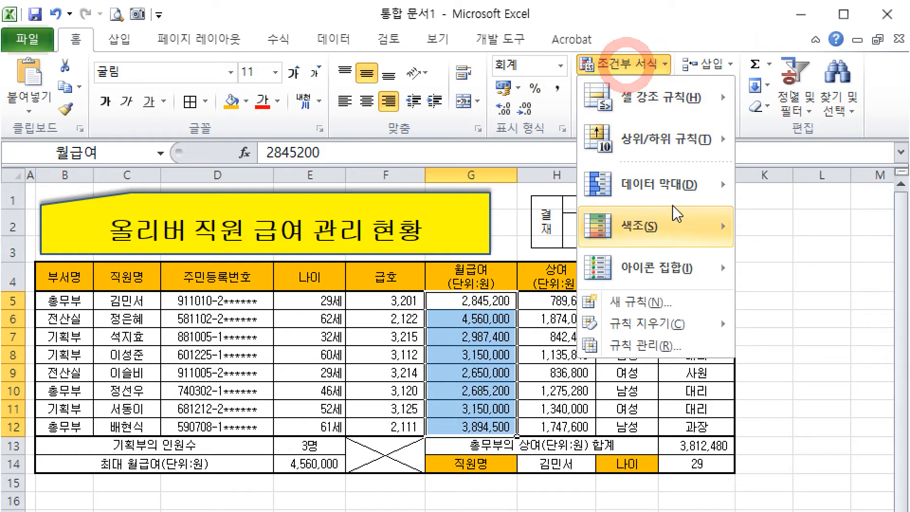
pyautogui.moveTo(663, 185)
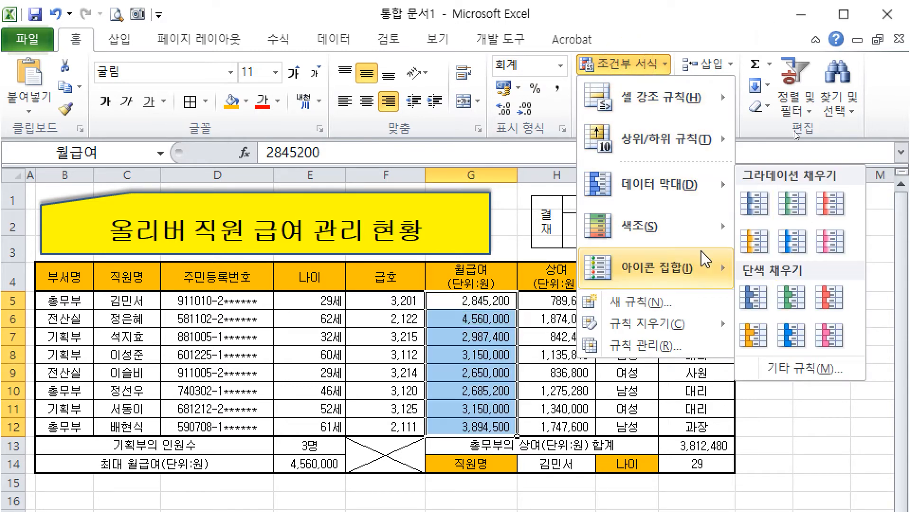
pyautogui.click(804, 209)
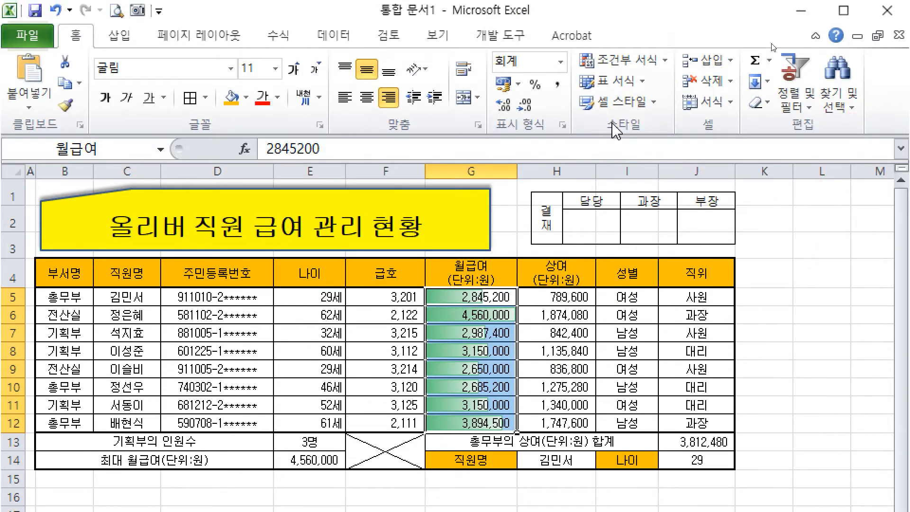
# Edit the data bar rule to use 최소값 as the minimum type and 최대값 as the maximum type
pyautogui.click(631, 61)
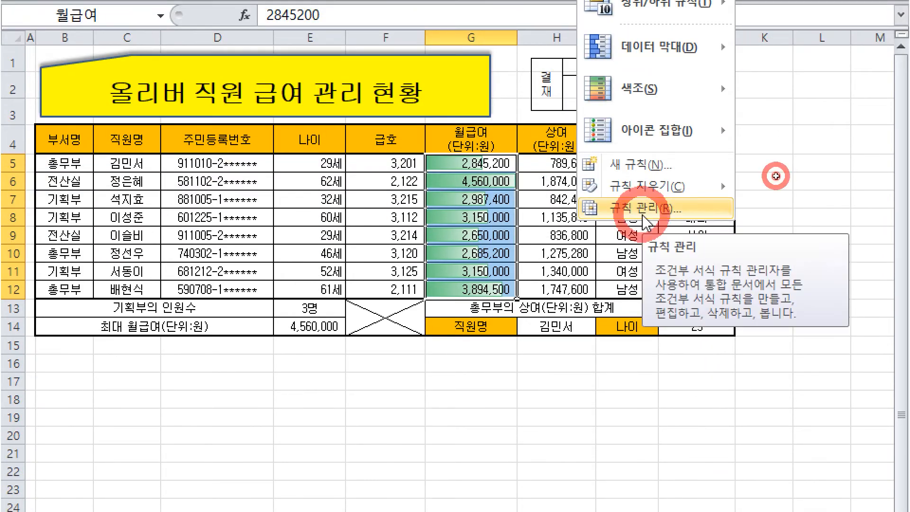
pyautogui.click(676, 210)
pyautogui.click(262, 269)
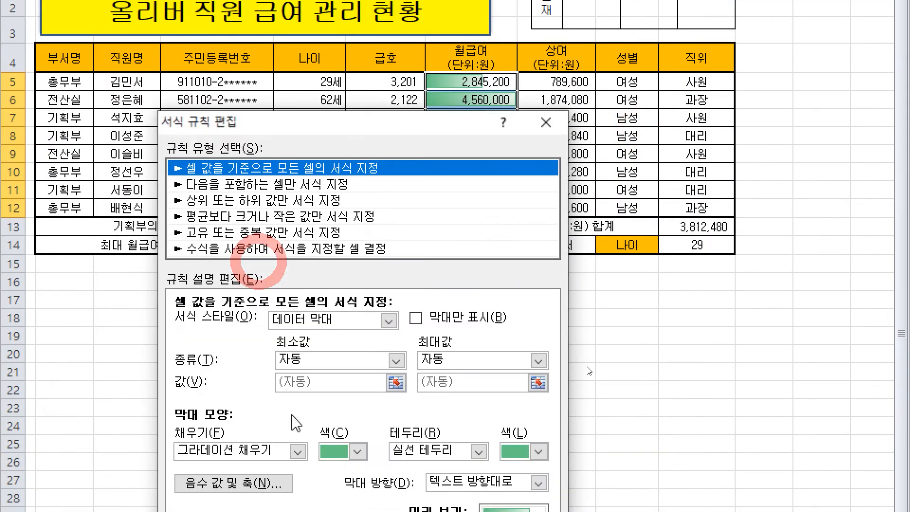
pyautogui.click(332, 359)
pyautogui.click(339, 298)
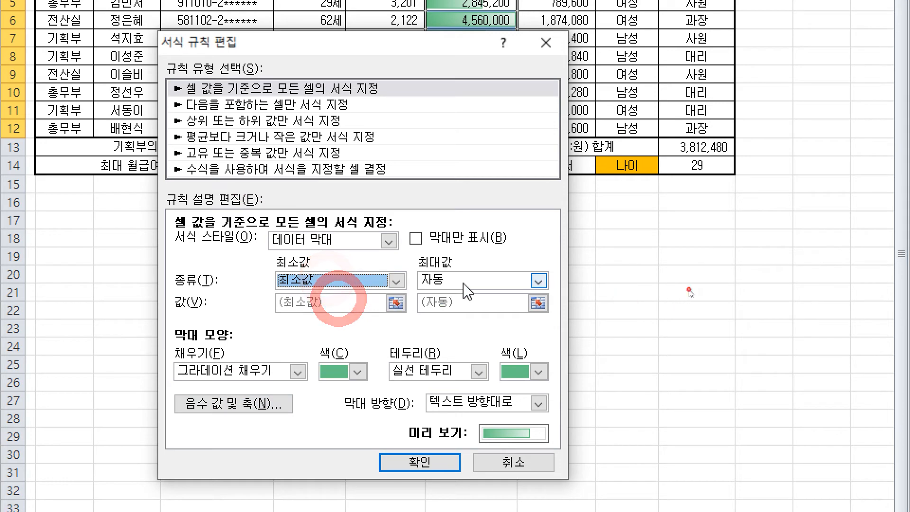
pyautogui.click(471, 280)
pyautogui.click(488, 298)
pyautogui.click(420, 456)
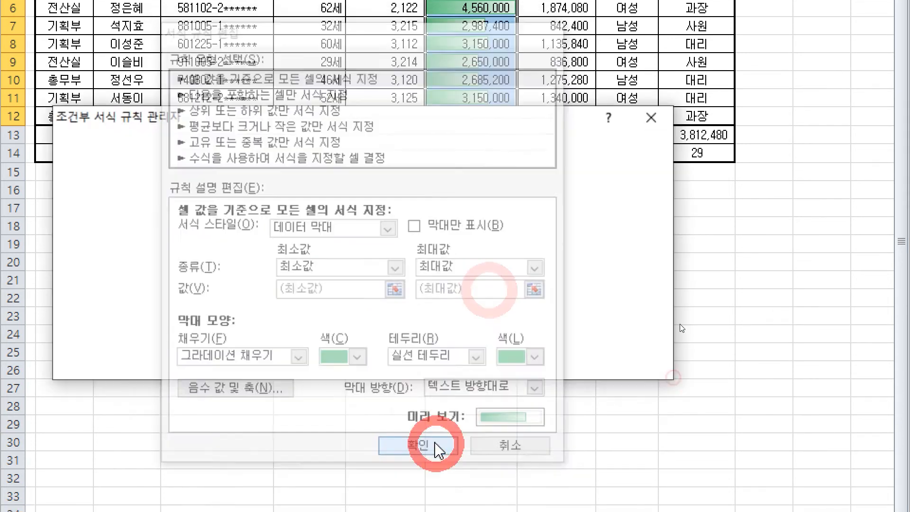
pyautogui.click(456, 366)
pyautogui.click(560, 209)
pyautogui.press('ctrl')
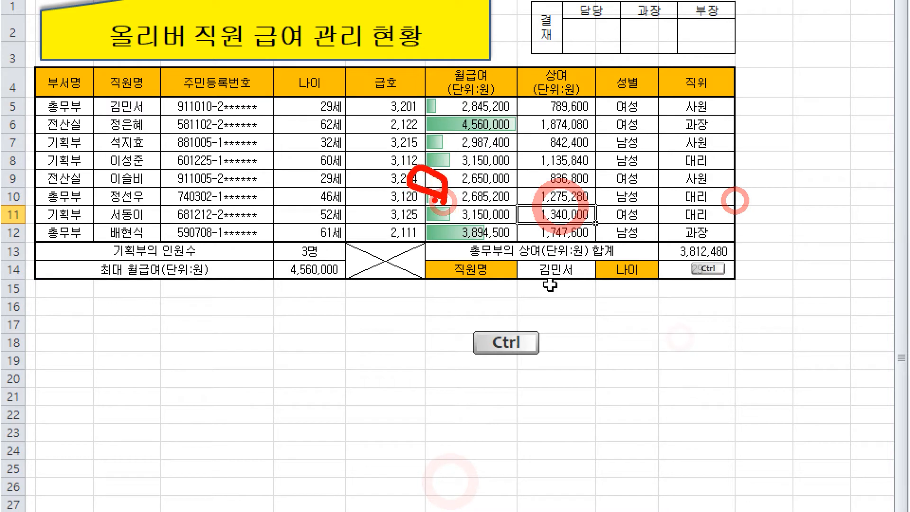
pyautogui.moveTo(436, 134)
pyautogui.mouseDown()
pyautogui.moveTo(580, 157)
pyautogui.moveTo(531, 161)
pyautogui.mouseUp()
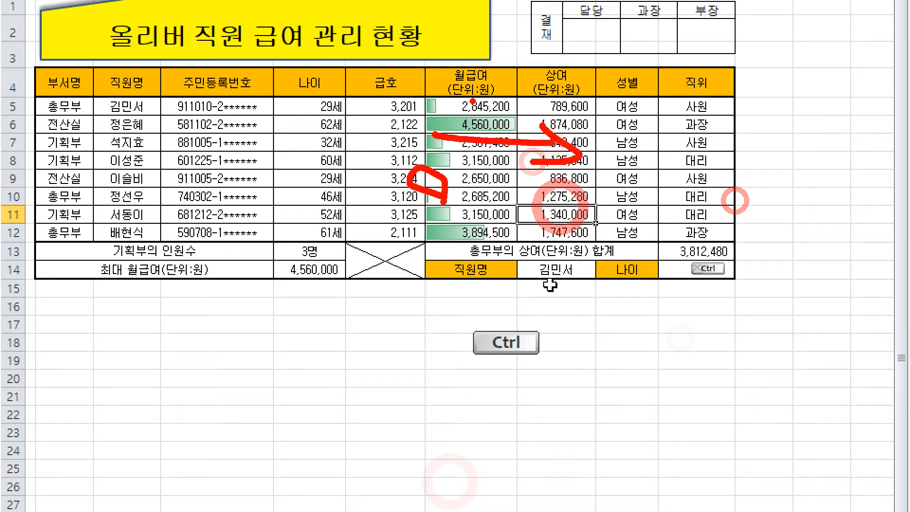
pyautogui.moveTo(462, 110); pyautogui.dragTo(429, 124)
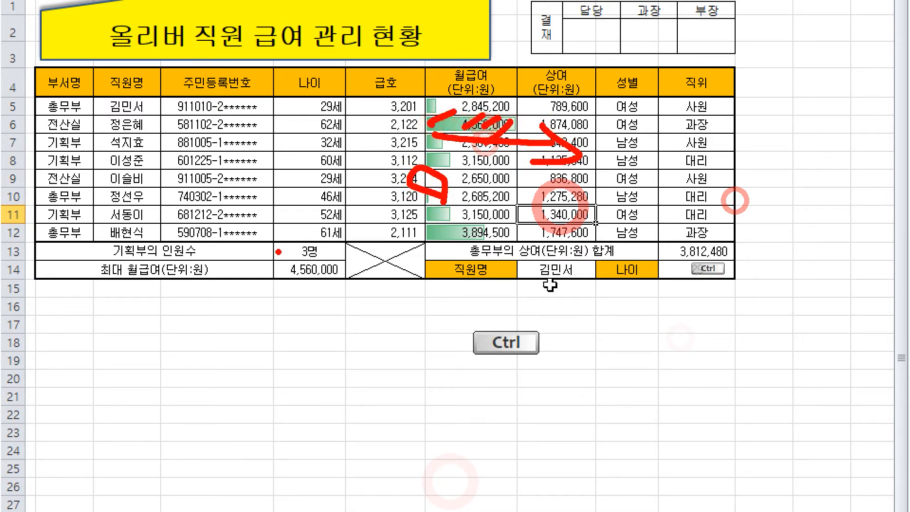
pyautogui.press('Escape')
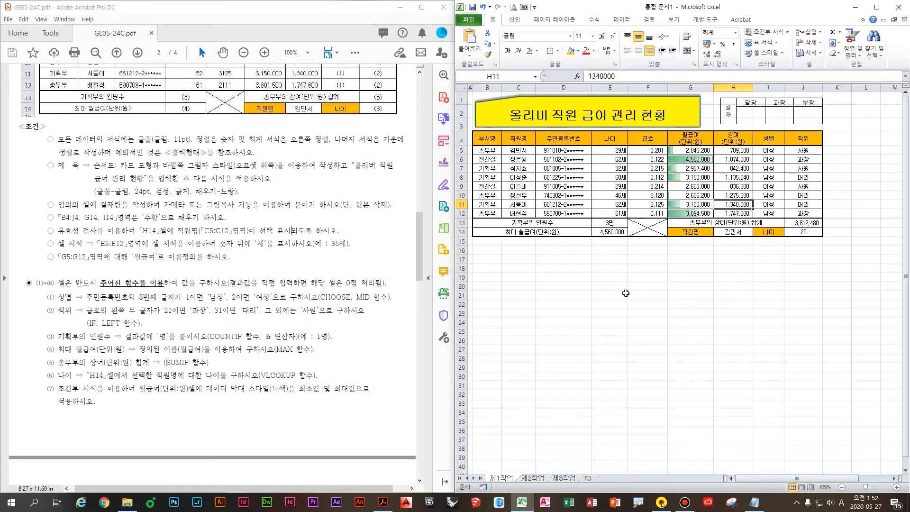
# Consult the 제2작업 instructions in the exam PDF and copy B4:H12 from the 제1작업 sheet to B2 of the 제2작업 sheet
pyautogui.click(160, 138)
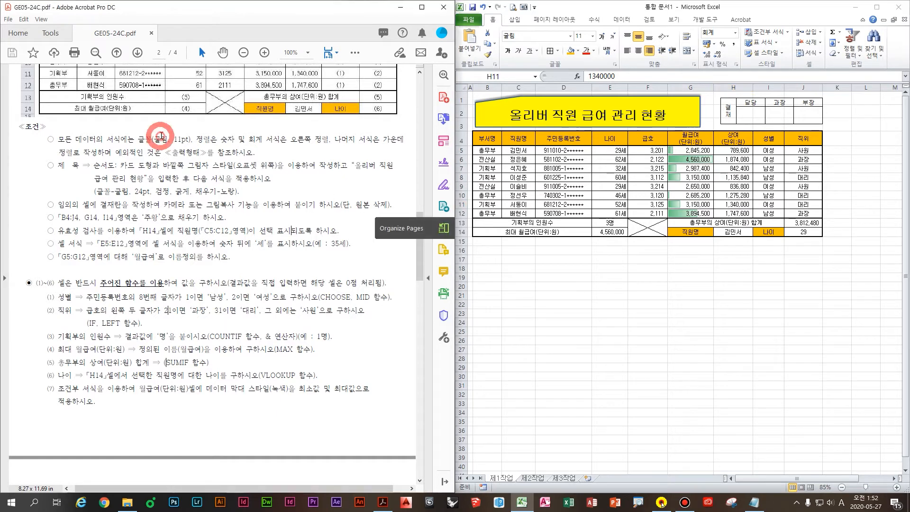
pyautogui.scroll(3, 161, 138)
pyautogui.scroll(-10, 260, 379)
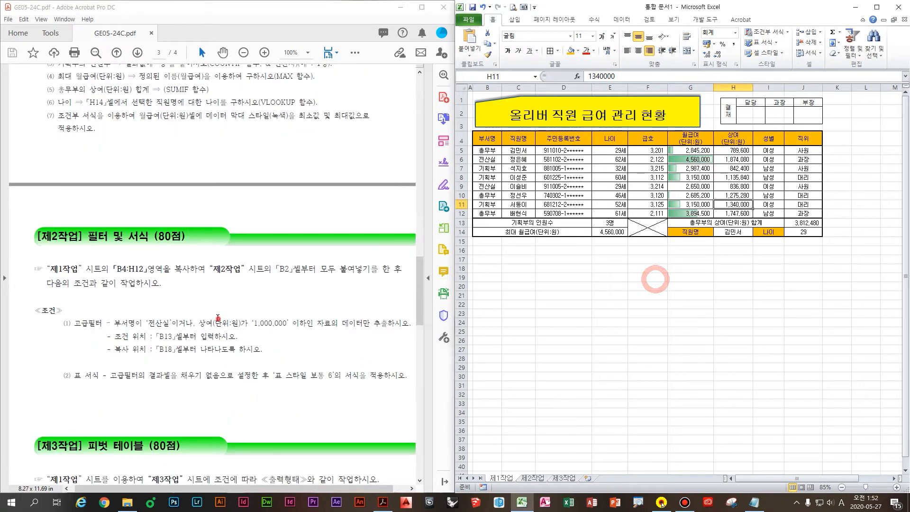
pyautogui.scroll(-1, 218, 318)
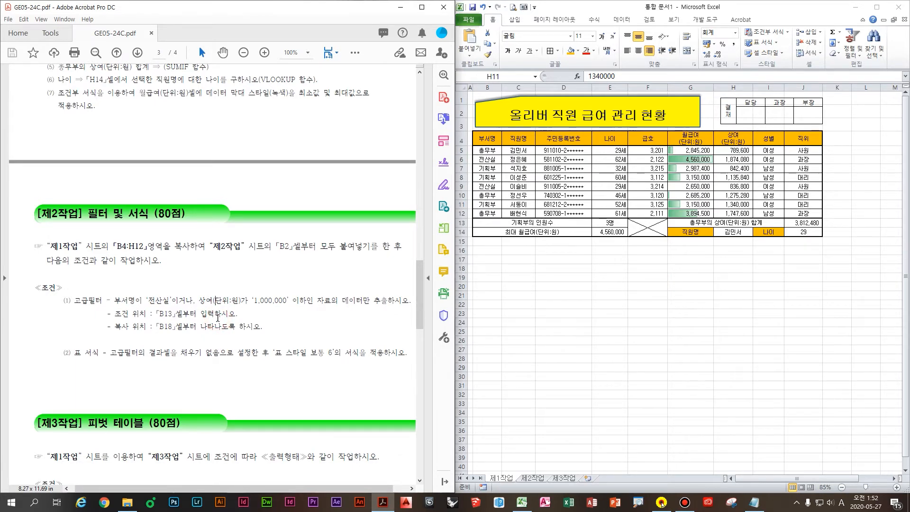
pyautogui.moveTo(487, 138); pyautogui.dragTo(729, 214)
pyautogui.hotkey('ctrl', 'c')
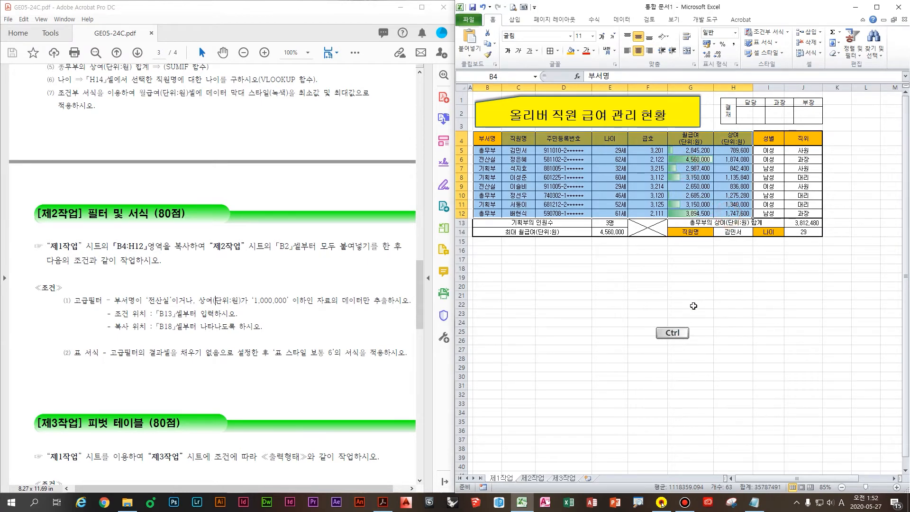
pyautogui.click(532, 478)
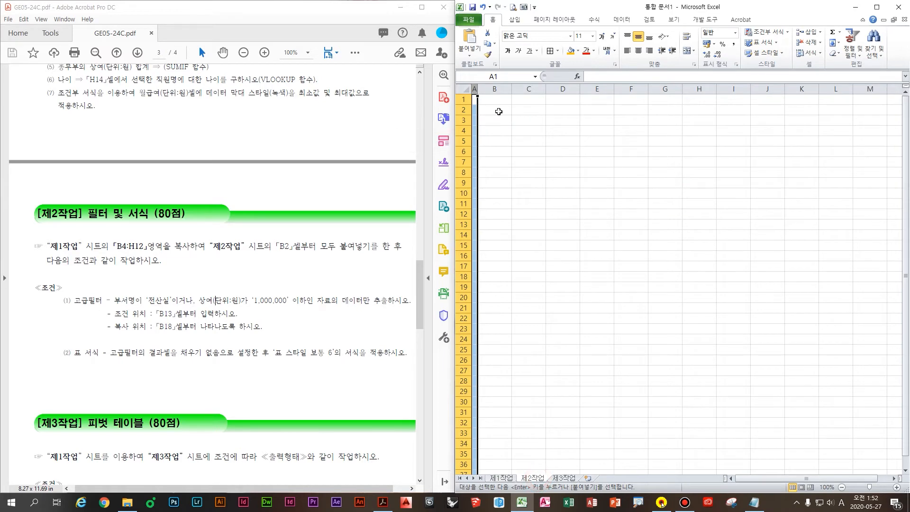
pyautogui.click(499, 111)
pyautogui.hotkey('ctrl', 'v')
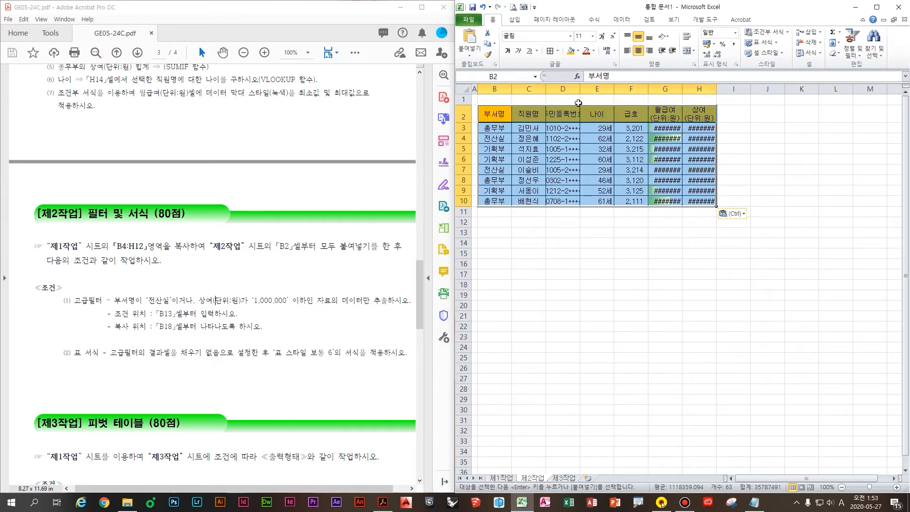
# Widen column D and autofit columns G and H so the pasted data displays in full
pyautogui.click(601, 169)
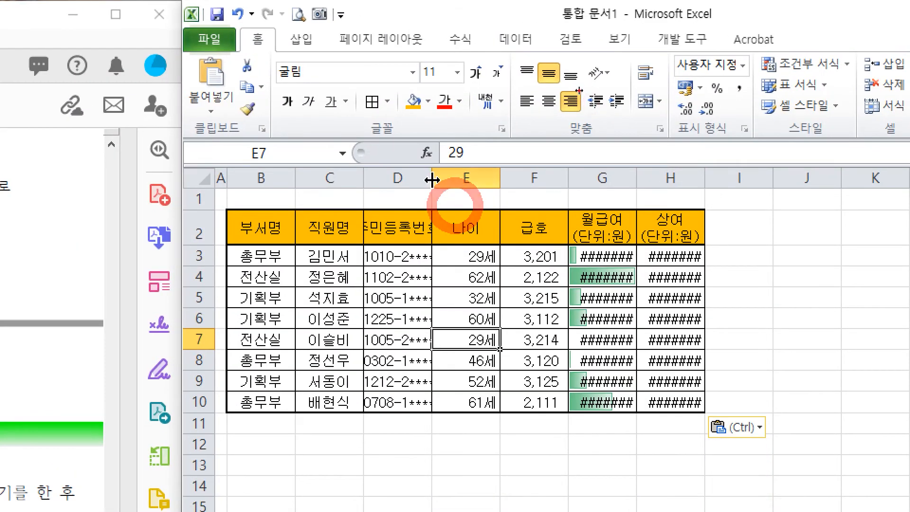
pyautogui.moveTo(580, 90); pyautogui.dragTo(605, 93)
pyautogui.click(687, 177)
pyautogui.doubleClick(684, 178)
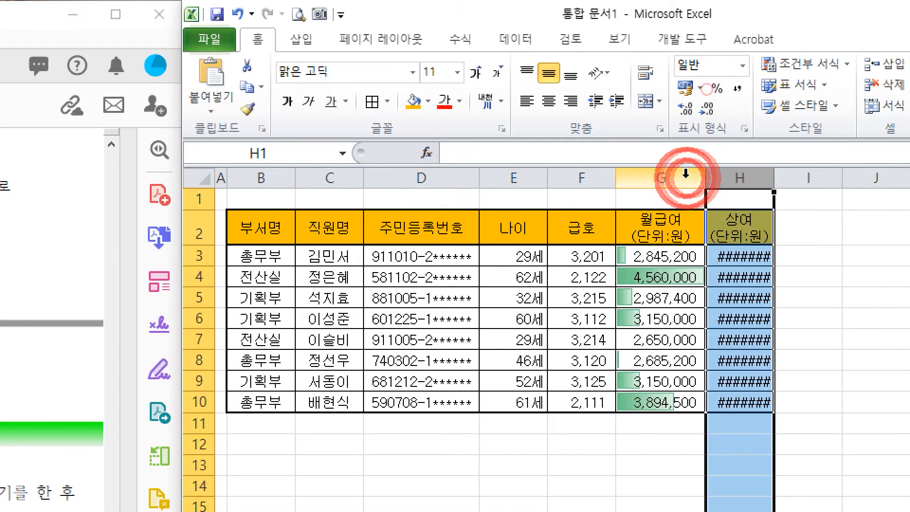
pyautogui.doubleClick(776, 185)
pyautogui.click(811, 277)
pyautogui.click(661, 340)
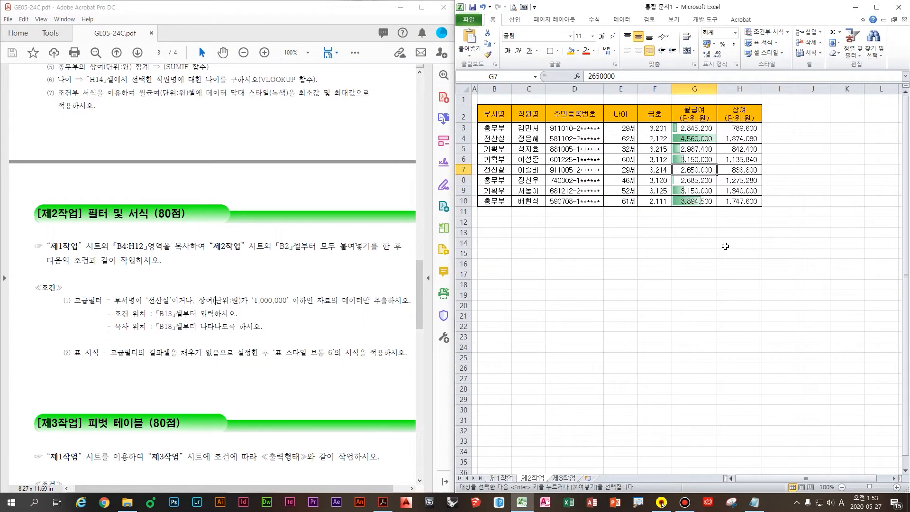
# Copy the 부서명 and 상여(단위:원) headers to B13 as the advanced filter's criteria headings
pyautogui.click(643, 204)
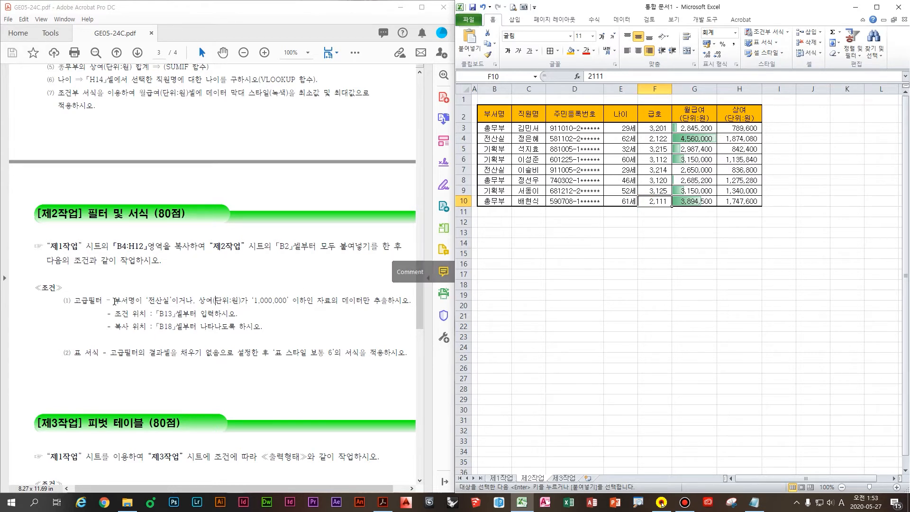
pyautogui.moveTo(114, 303); pyautogui.dragTo(135, 303)
pyautogui.moveTo(205, 304); pyautogui.dragTo(215, 302)
pyautogui.click(695, 212)
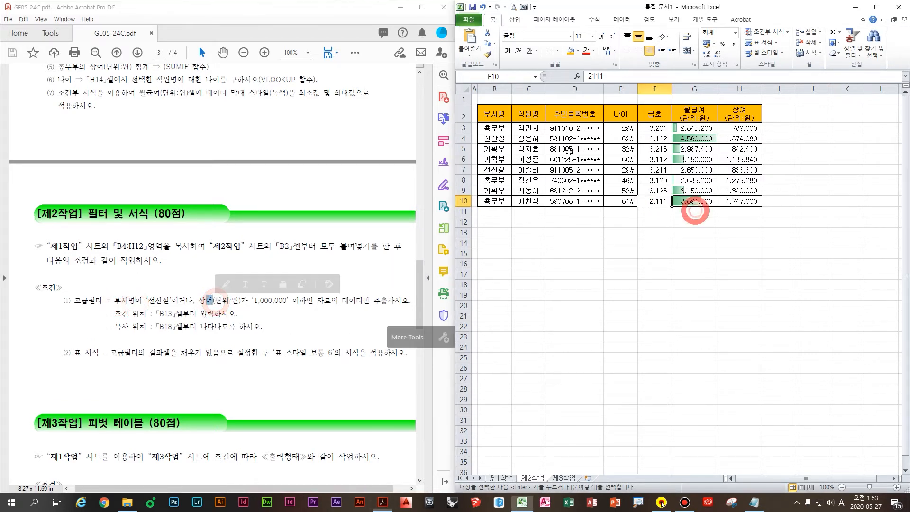
pyautogui.click(507, 116)
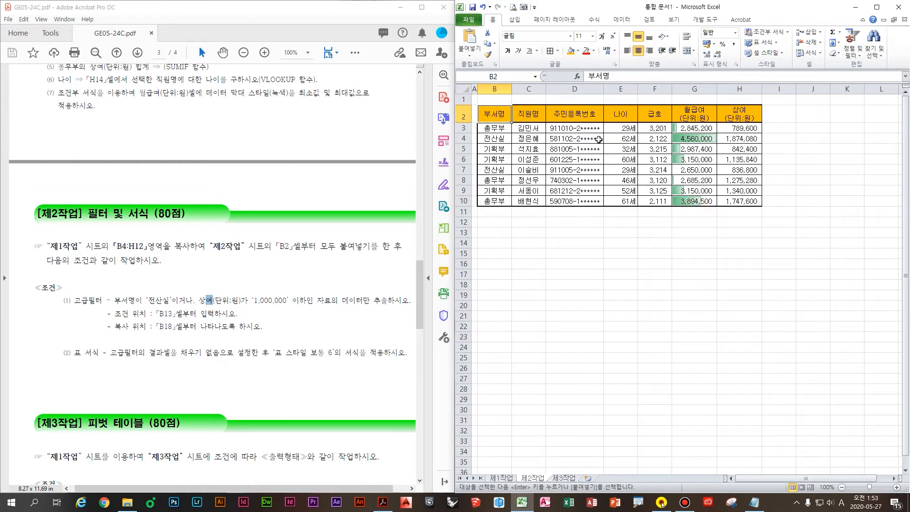
pyautogui.keyDown('ctrl'); pyautogui.click(745, 113); pyautogui.keyUp('ctrl')
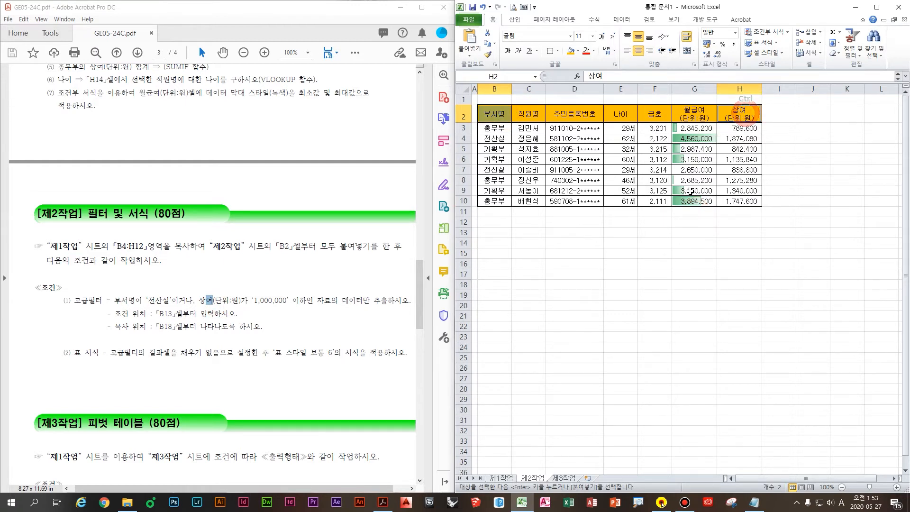
pyautogui.hotkey('ctrl', 'c')
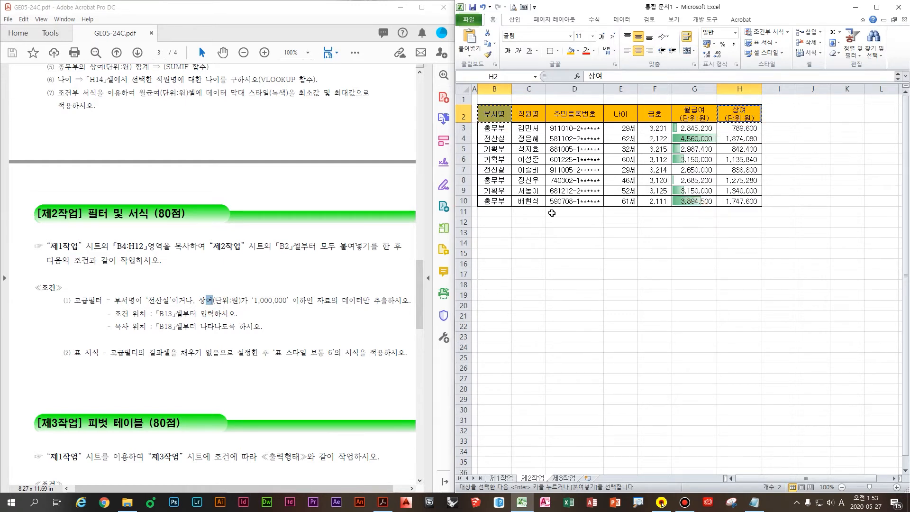
pyautogui.click(165, 316)
pyautogui.moveTo(177, 317); pyautogui.dragTo(177, 317)
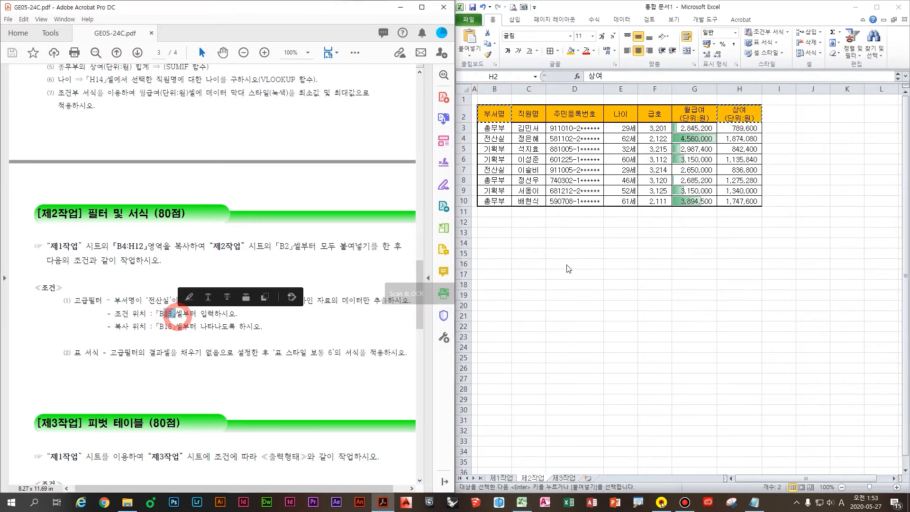
pyautogui.click(512, 261)
pyautogui.click(494, 235)
pyautogui.hotkey('ctrl', 'v')
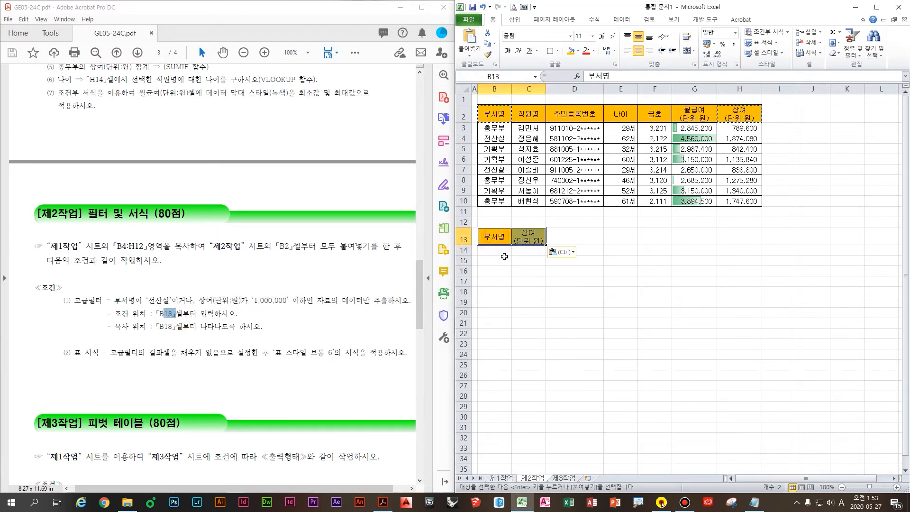
# Enter the OR criteria 전산실 in B14 and <=1000000 in C15, and autofit column C
pyautogui.click(494, 251)
pyautogui.write('wjs')
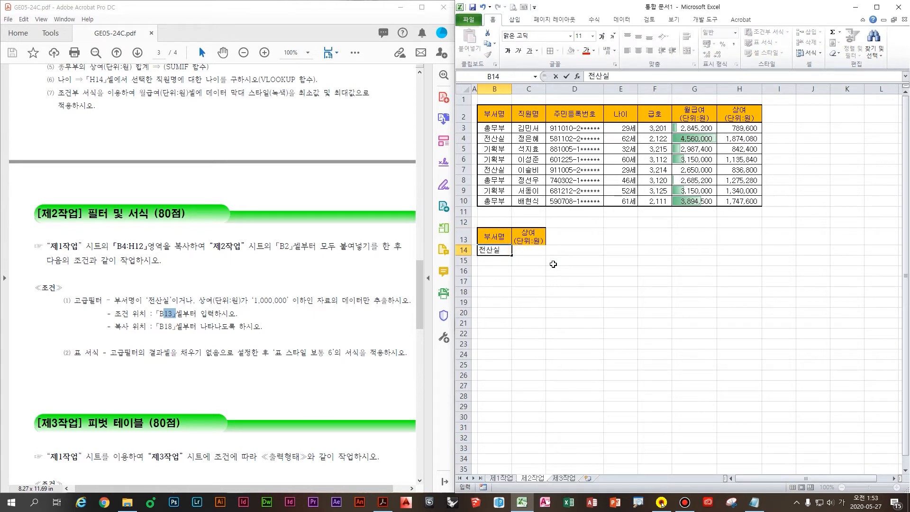
pyautogui.press('Right')
pyautogui.press('Down')
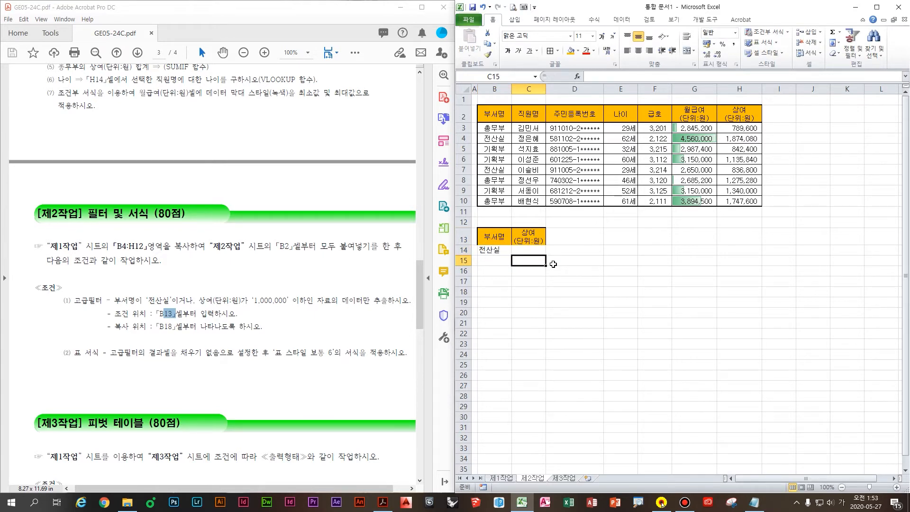
pyautogui.write('<=1000000')
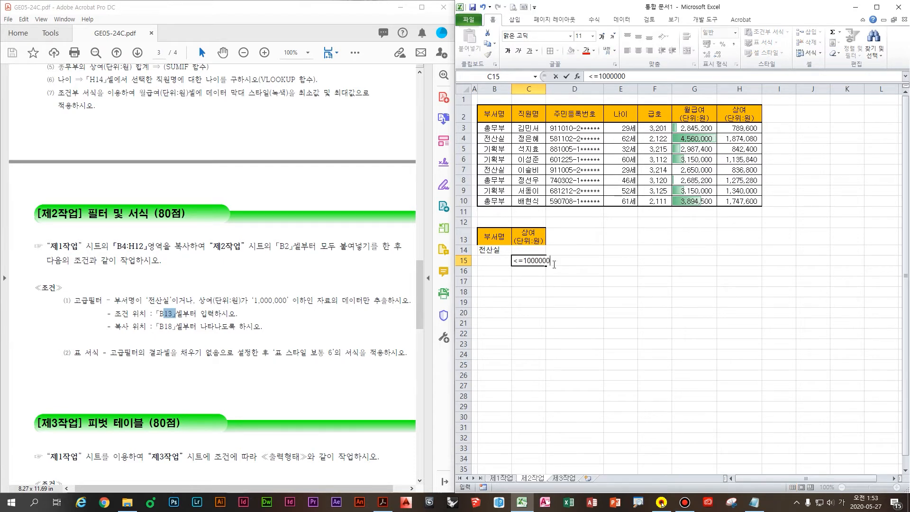
pyautogui.press('Return')
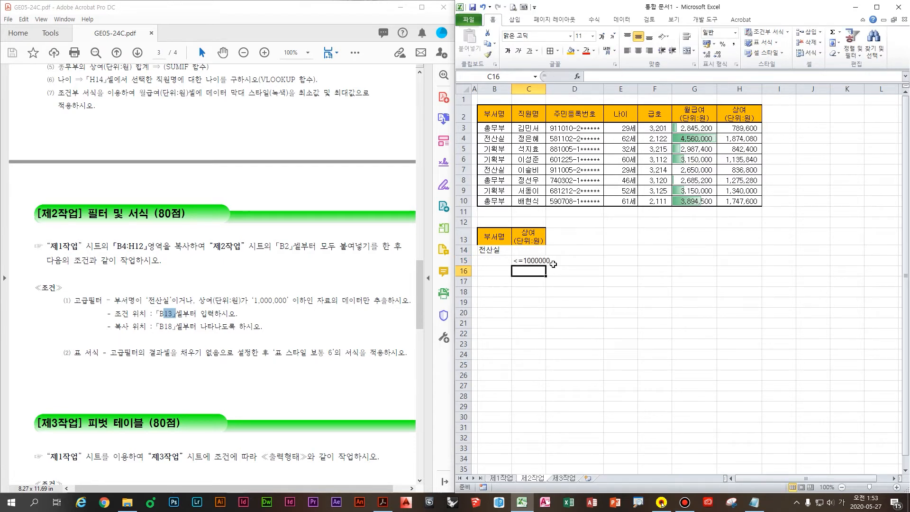
pyautogui.doubleClick(544, 90)
pyautogui.click(620, 180)
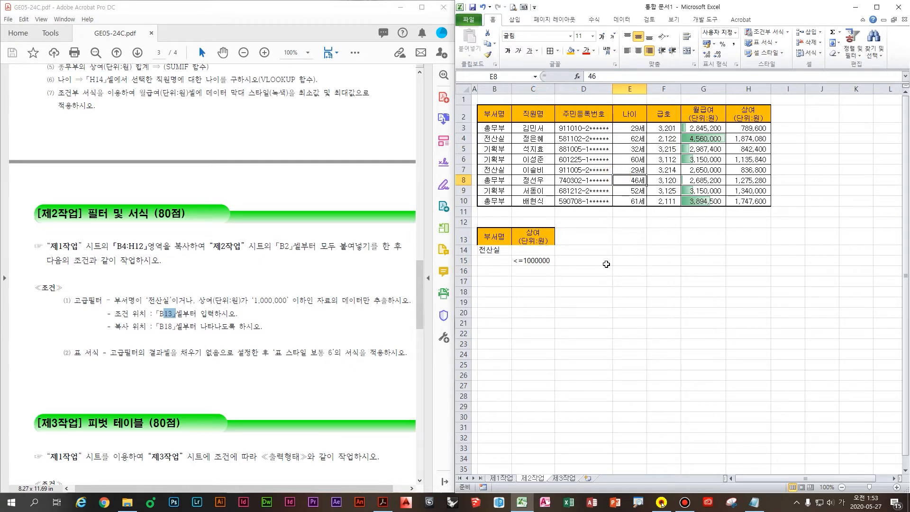
pyautogui.click(616, 156)
pyautogui.click(539, 161)
pyautogui.click(634, 182)
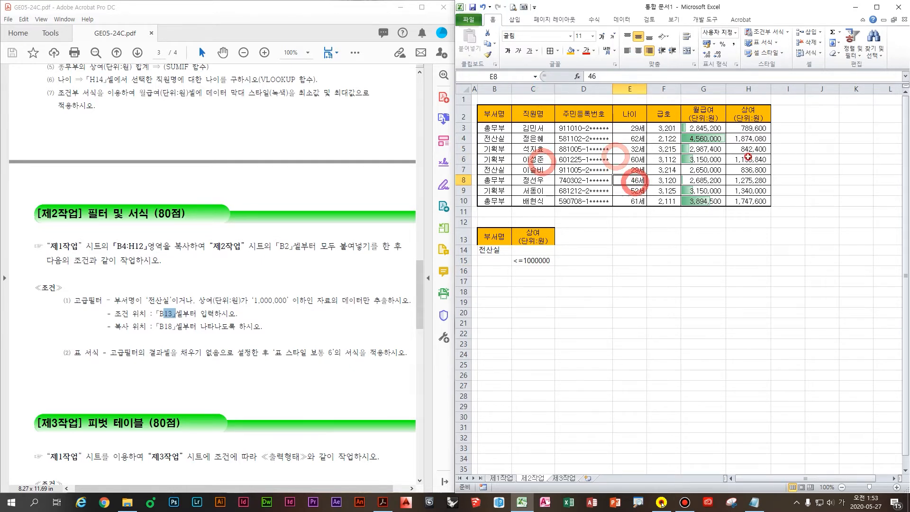
# Start an advanced filter on the table B2:H10 with B13:C15 as the criteria range
pyautogui.click(748, 156)
pyautogui.click(624, 125)
pyautogui.click(577, 163)
pyautogui.click(708, 167)
pyautogui.click(637, 139)
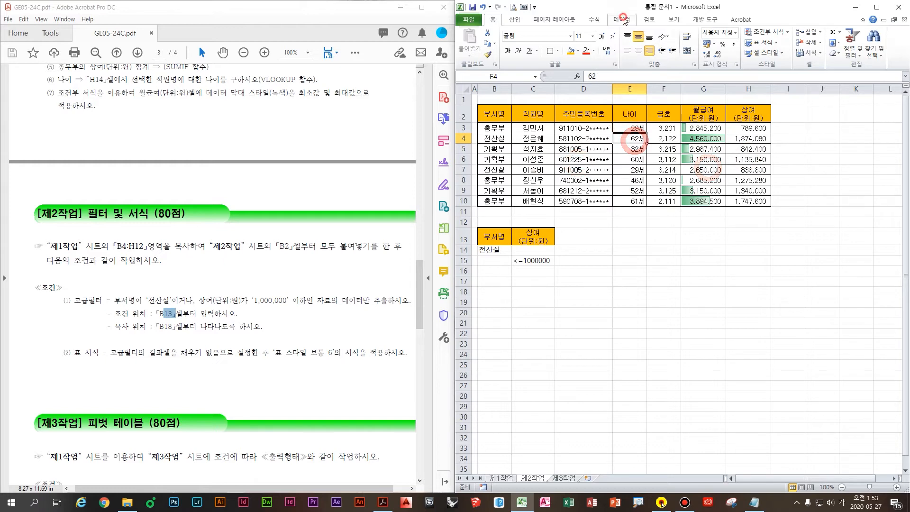
pyautogui.click(621, 20)
pyautogui.click(675, 53)
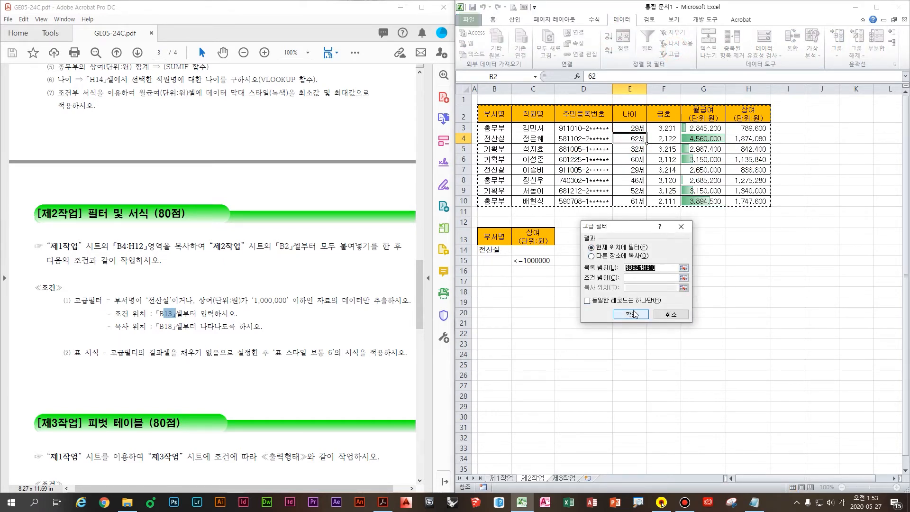
pyautogui.click(649, 278)
pyautogui.moveTo(493, 238); pyautogui.dragTo(531, 265)
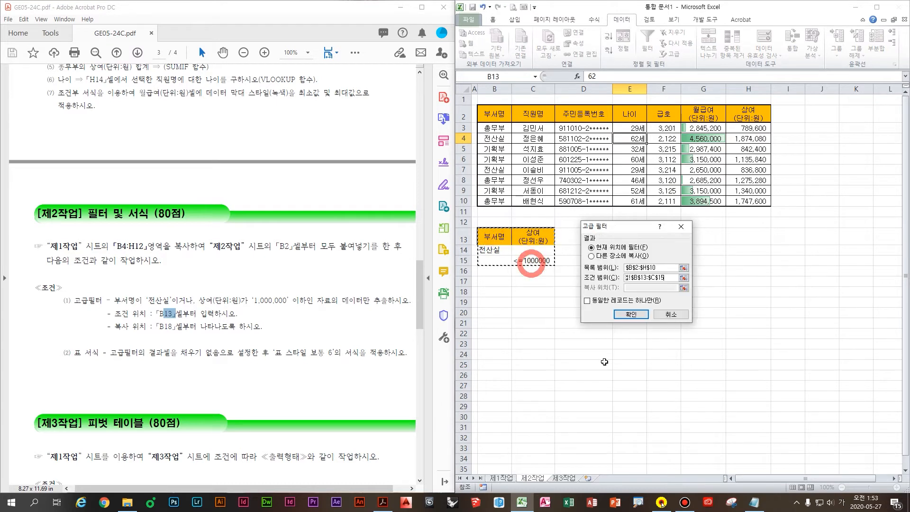
# Set the advanced filter to copy its results to another location starting at B18 and run it
pyautogui.click(608, 258)
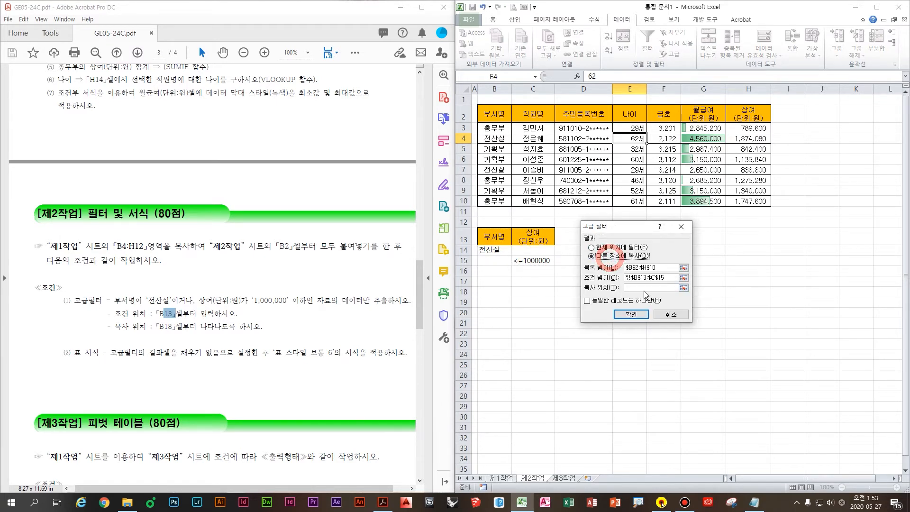
pyautogui.click(644, 289)
pyautogui.click(493, 292)
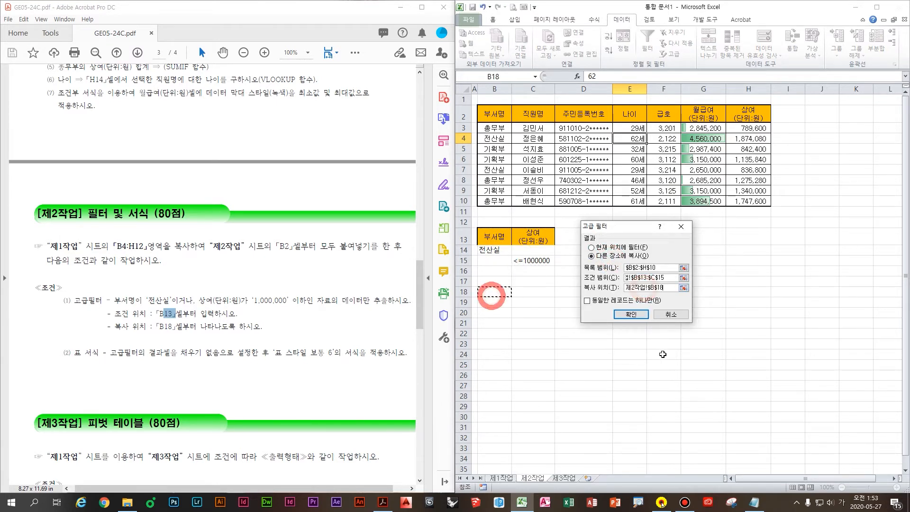
pyautogui.click(631, 314)
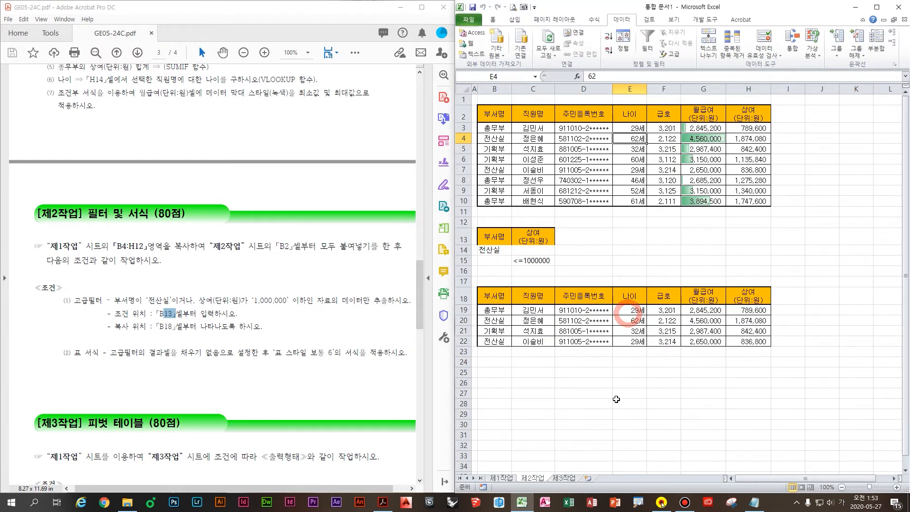
# Set the filter results in B18:H22 to no fill (채우기 없음)
pyautogui.click(580, 168)
pyautogui.click(558, 319)
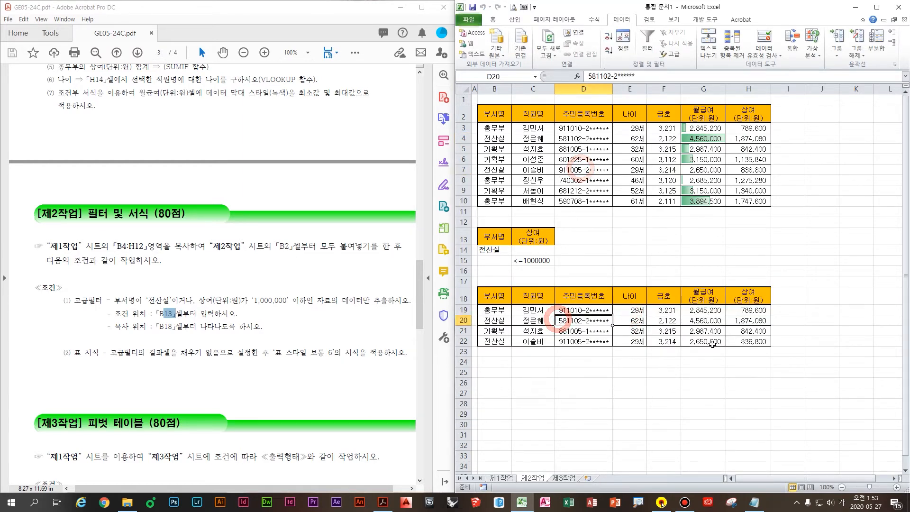
pyautogui.moveTo(499, 298); pyautogui.dragTo(753, 343)
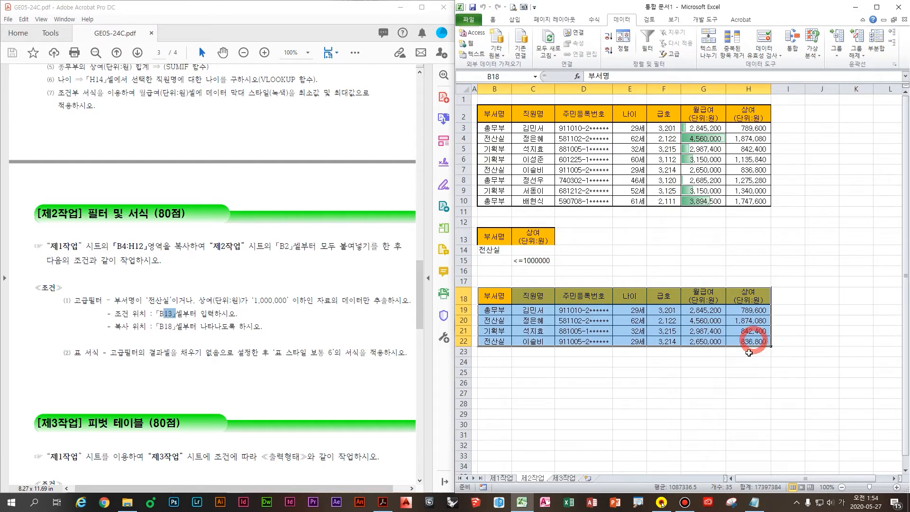
pyautogui.click(493, 20)
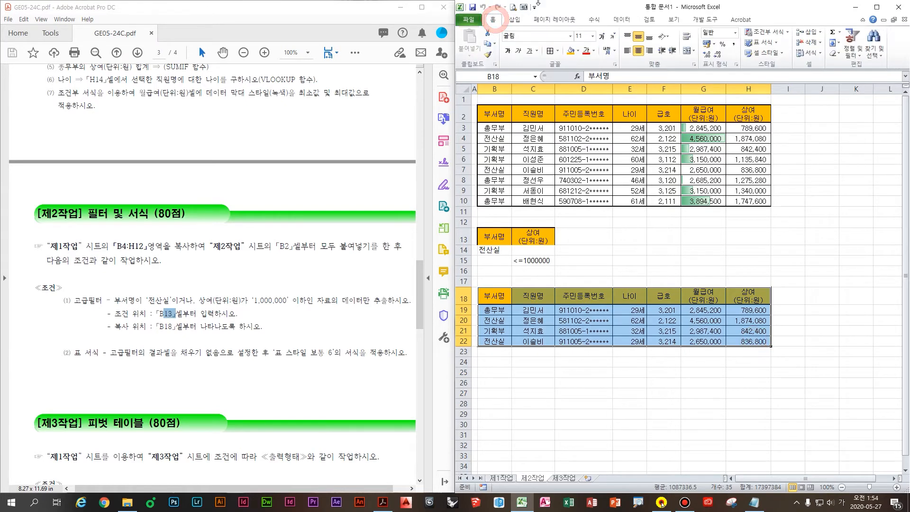
pyautogui.click(580, 55)
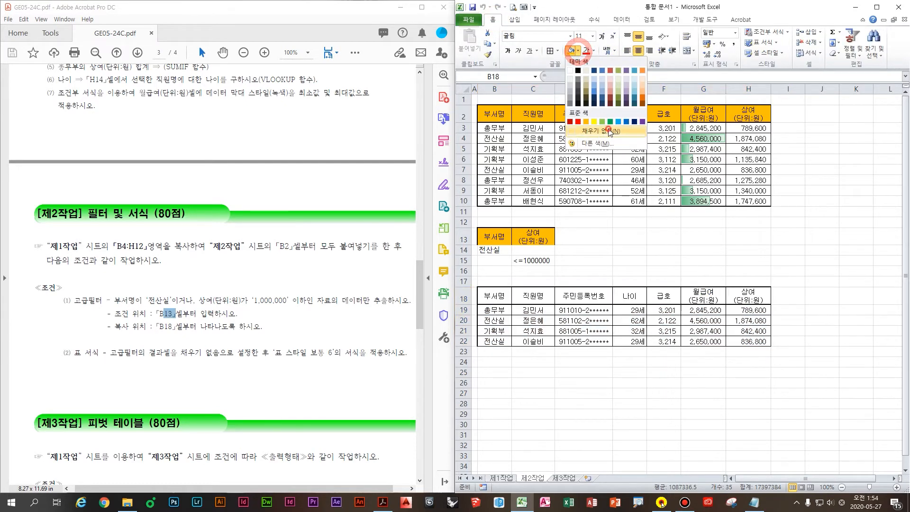
pyautogui.click(606, 132)
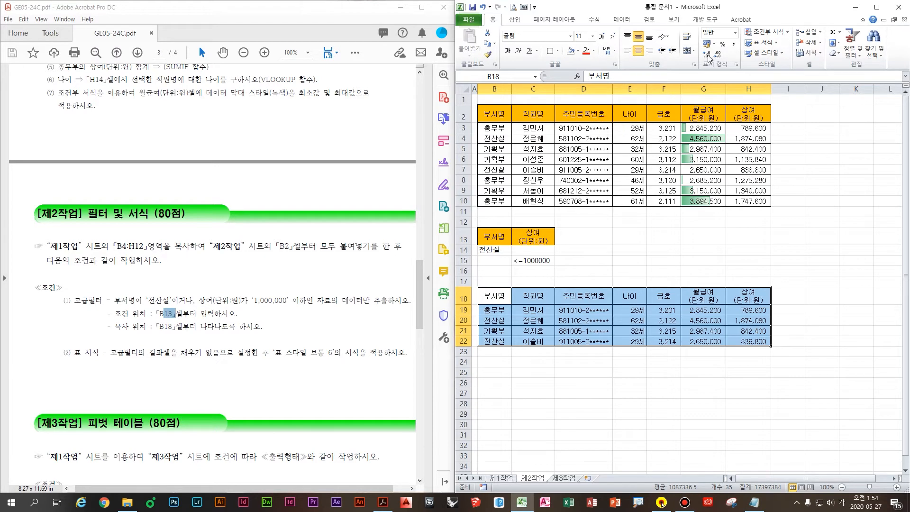
# Format B18:H22 as a table with headers using the style 표 스타일 보통 6
pyautogui.click(768, 46)
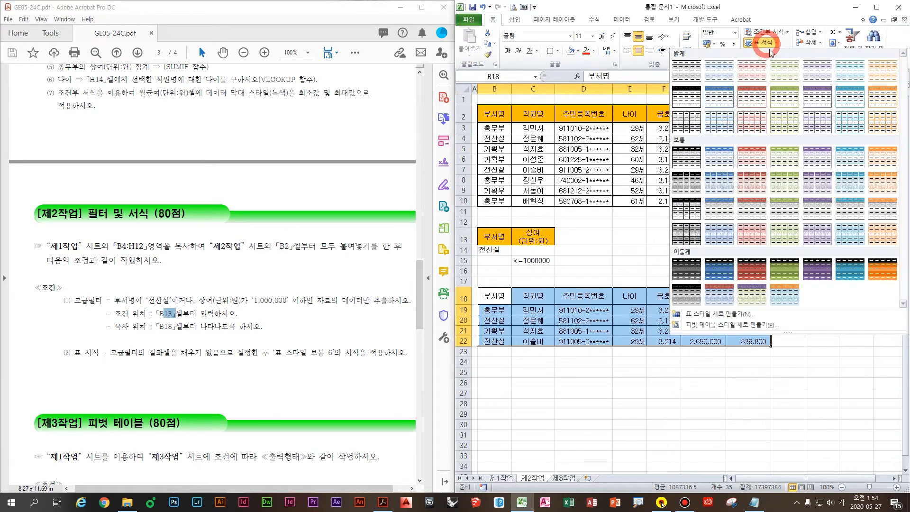
pyautogui.click(858, 163)
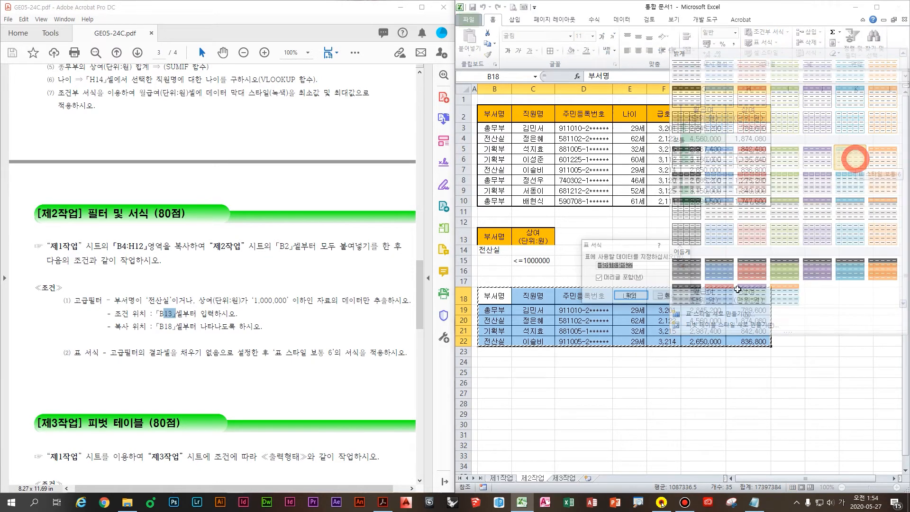
pyautogui.click(640, 300)
pyautogui.click(827, 268)
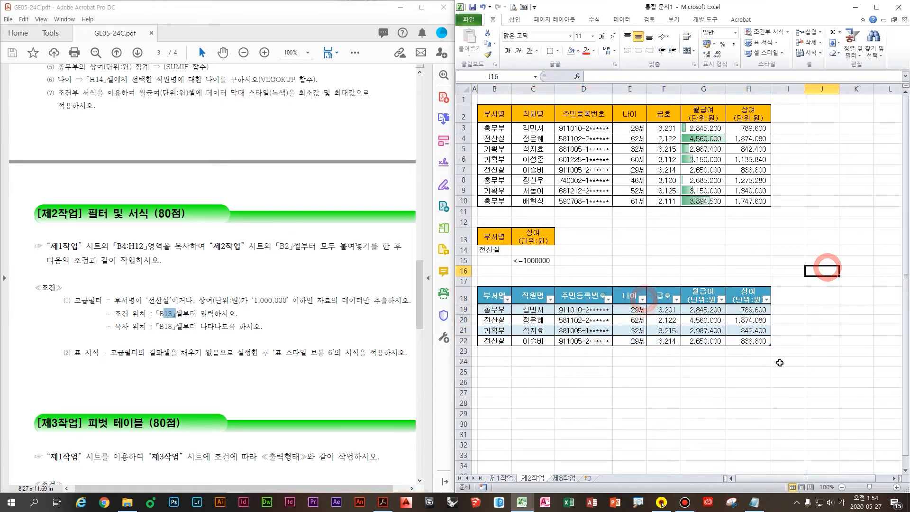
pyautogui.click(595, 243)
pyautogui.click(718, 278)
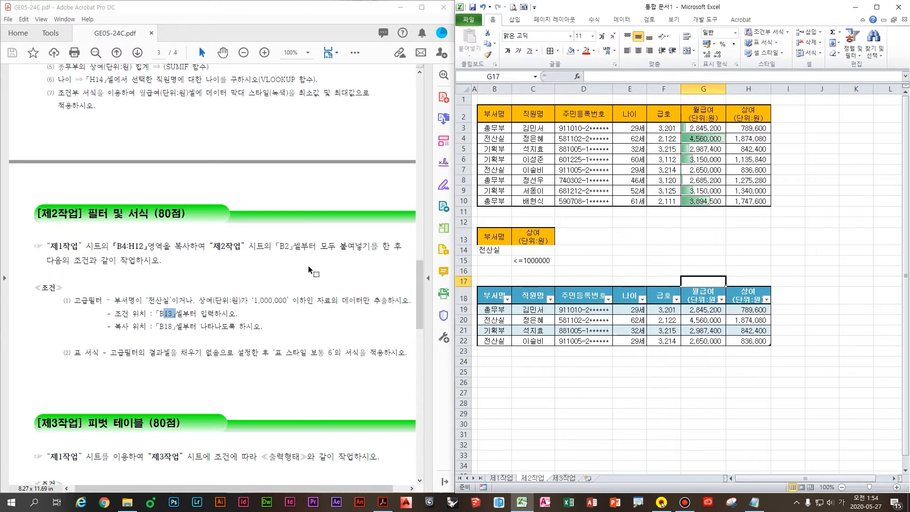
# Consult the 제3작업 instructions and create a pivot table from 제1작업 B4:H12 at cell B2 of the existing 제3작업 sheet
pyautogui.scroll(-5, 309, 270)
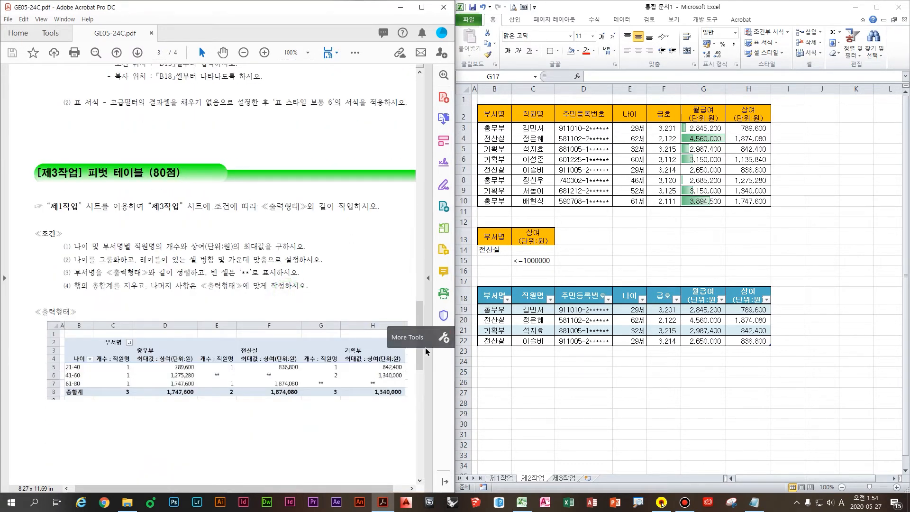
pyautogui.click(502, 479)
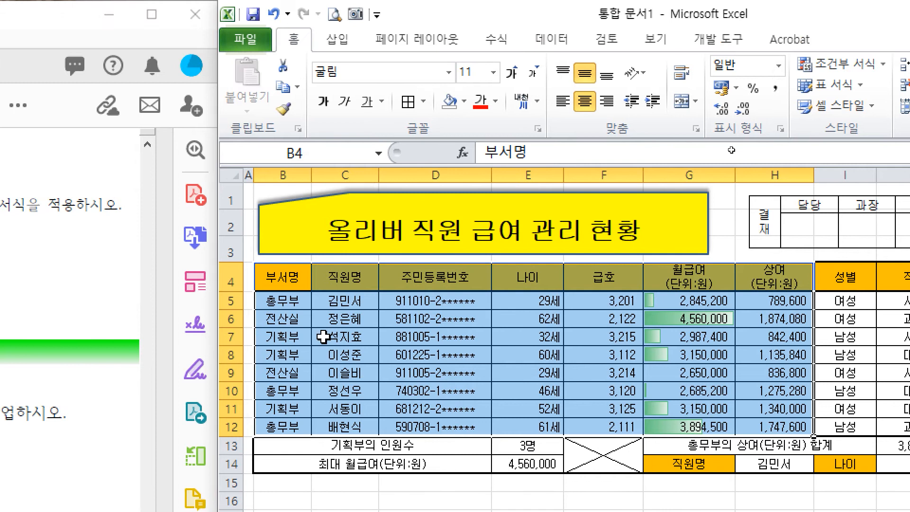
pyautogui.click(337, 39)
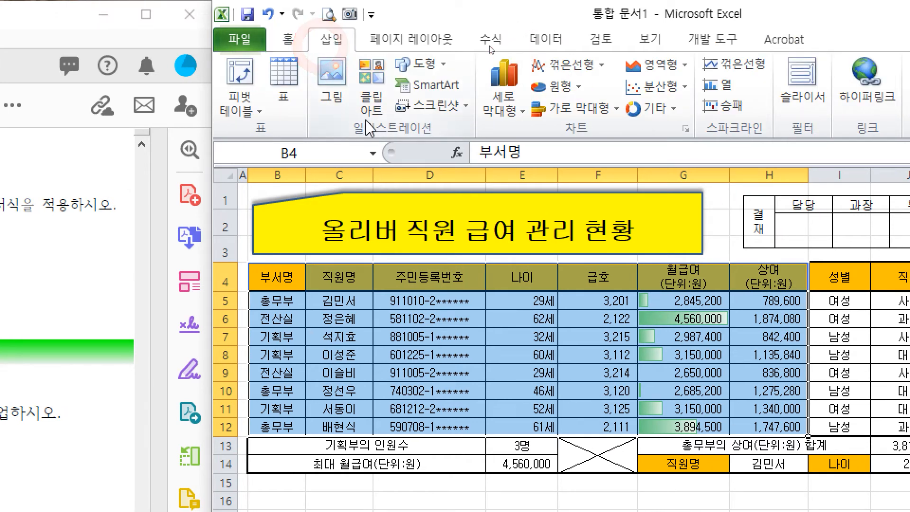
pyautogui.click(238, 74)
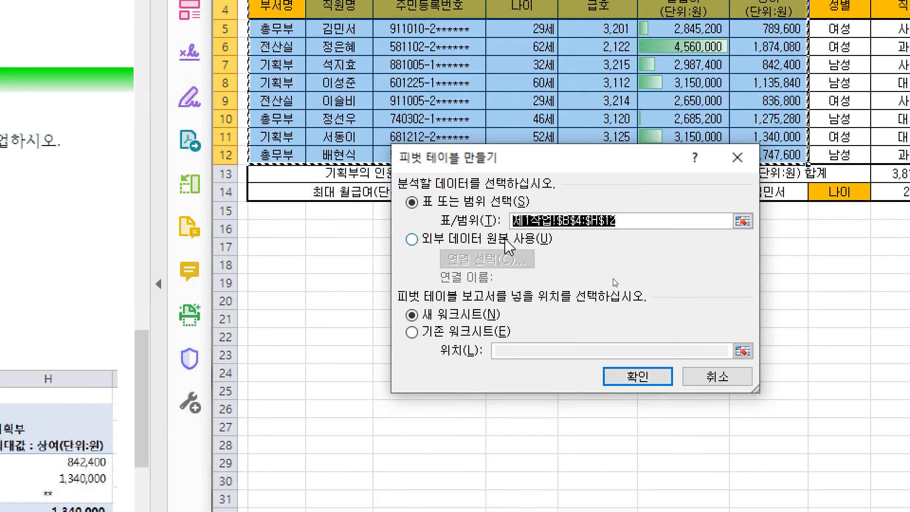
pyautogui.click(486, 335)
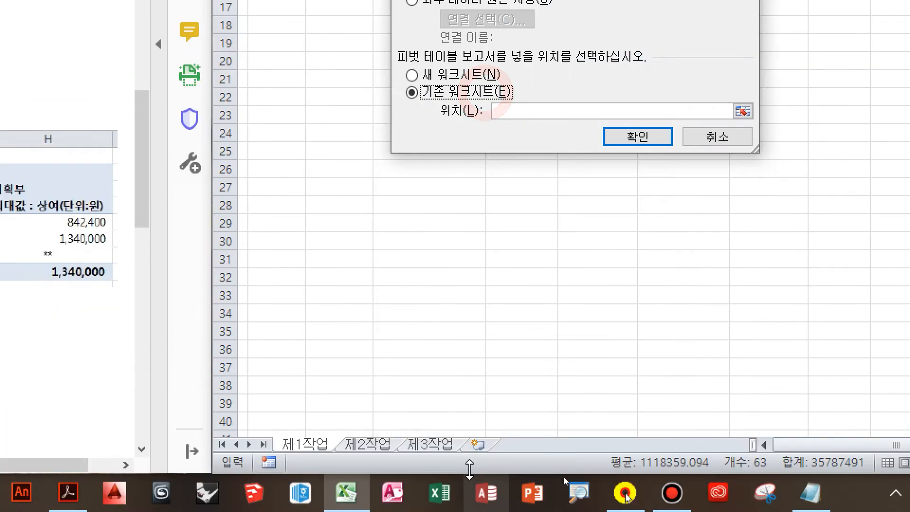
pyautogui.click(427, 444)
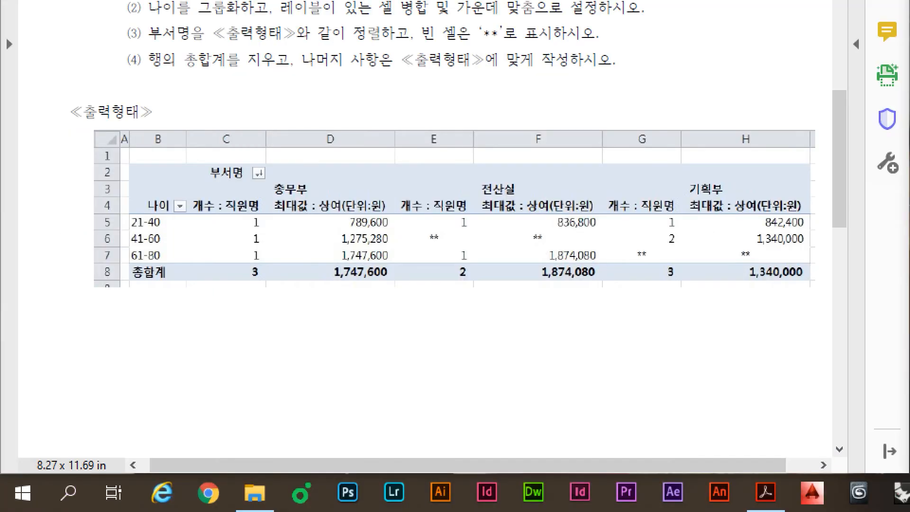
pyautogui.scroll(4, 455, 237)
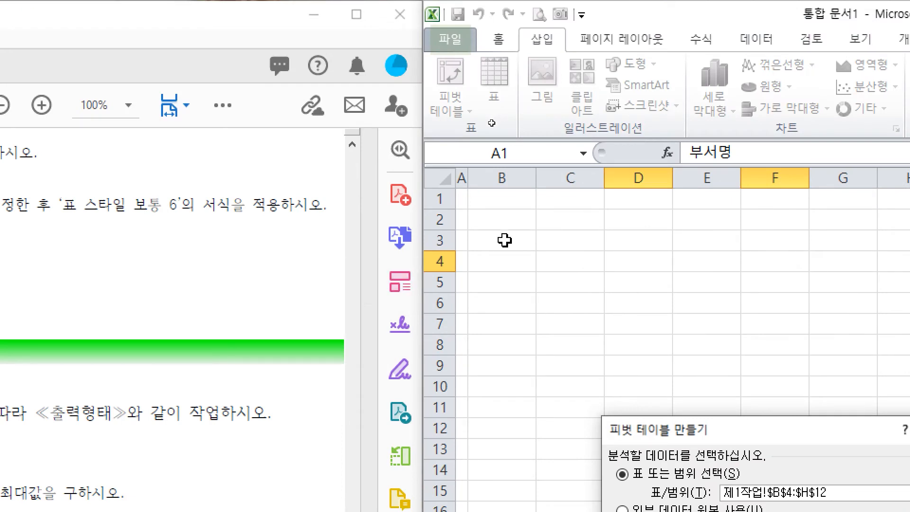
pyautogui.click(510, 216)
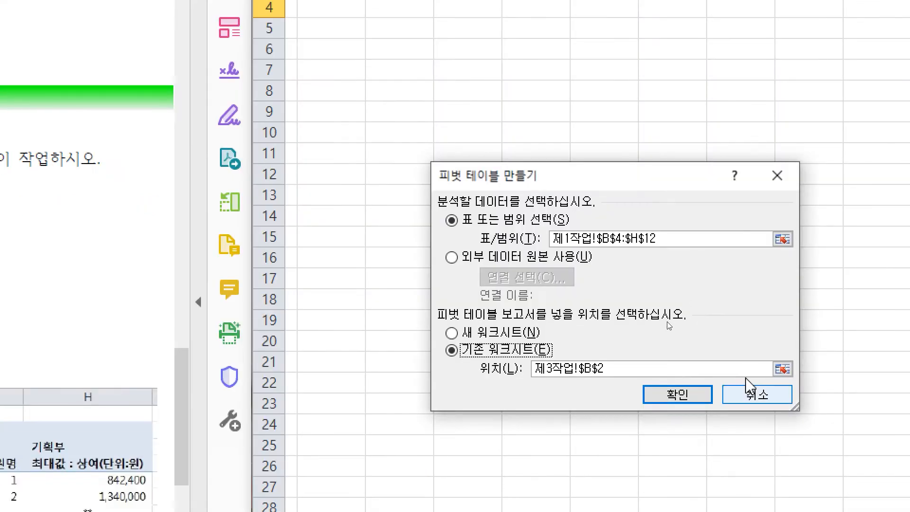
pyautogui.click(677, 394)
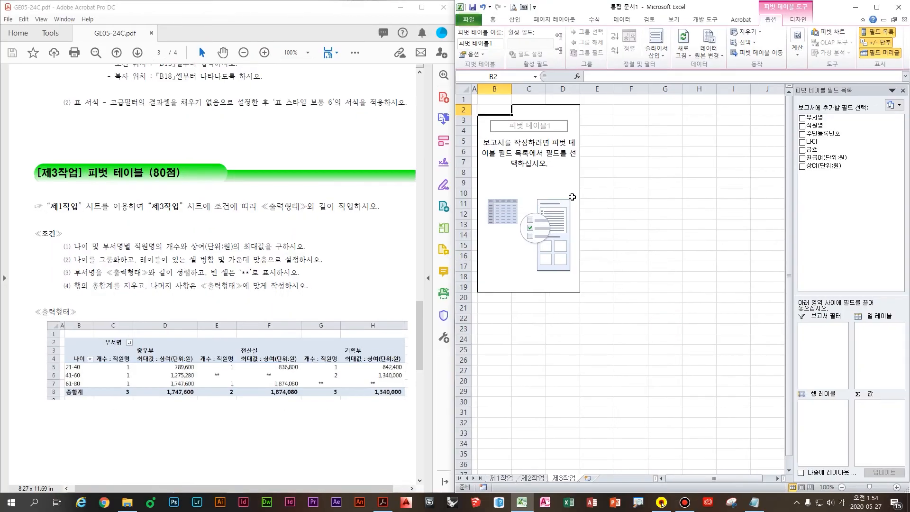
# Place 부서명 in the pivot table's column labels and 나이 in its row labels
pyautogui.moveTo(814, 117); pyautogui.dragTo(895, 332)
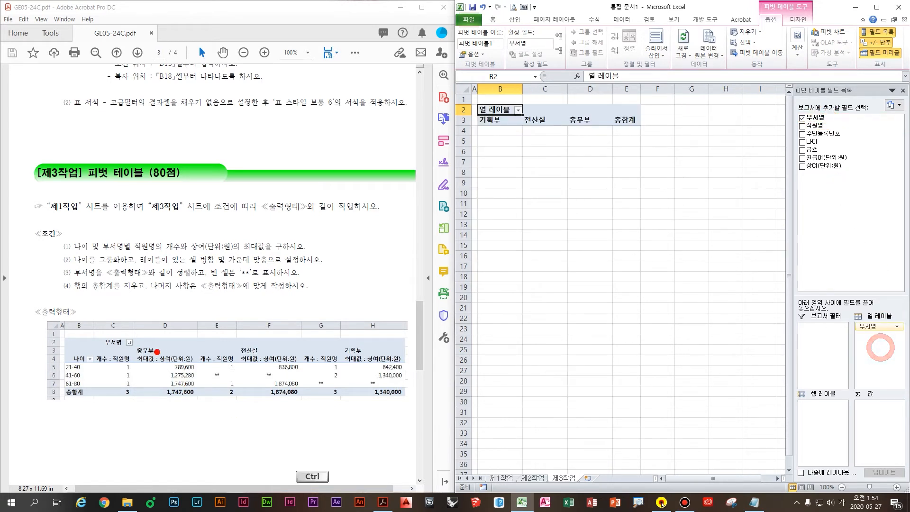
pyautogui.moveTo(157, 351)
pyautogui.mouseDown()
pyautogui.moveTo(334, 344)
pyautogui.moveTo(302, 379)
pyautogui.mouseUp()
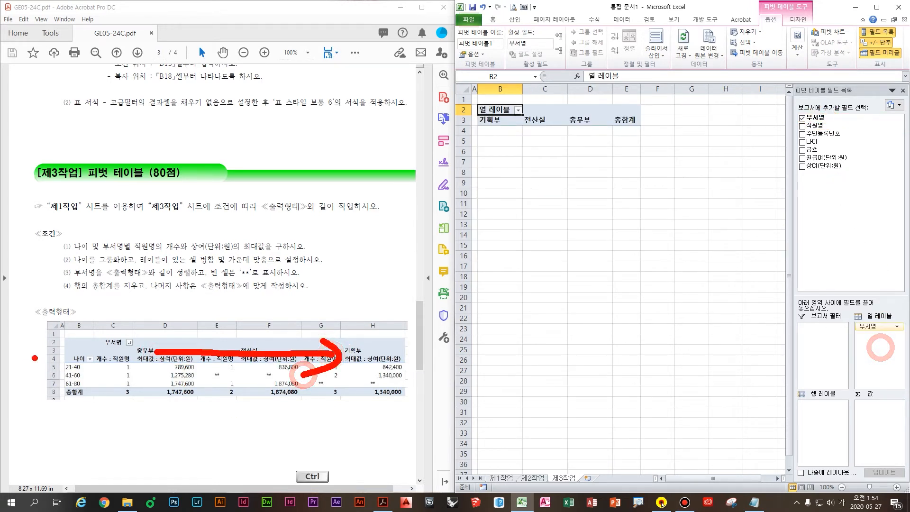
pyautogui.moveTo(98, 364)
pyautogui.mouseDown()
pyautogui.moveTo(102, 343)
pyautogui.moveTo(85, 421)
pyautogui.moveTo(97, 412)
pyautogui.mouseUp()
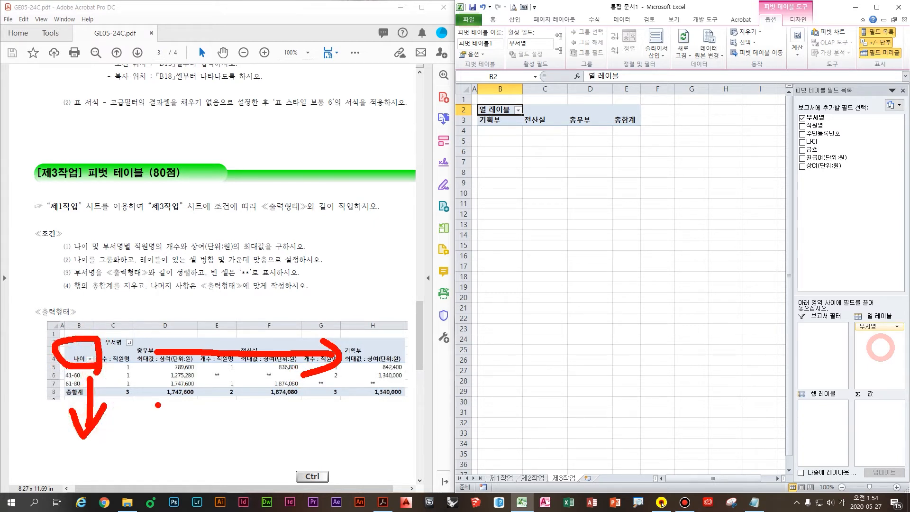
pyautogui.press('Escape')
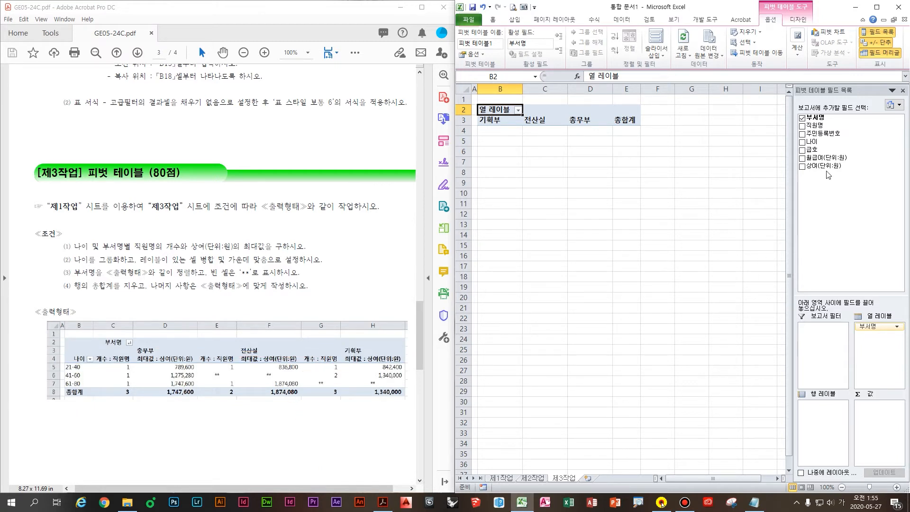
pyautogui.moveTo(812, 141); pyautogui.dragTo(825, 427)
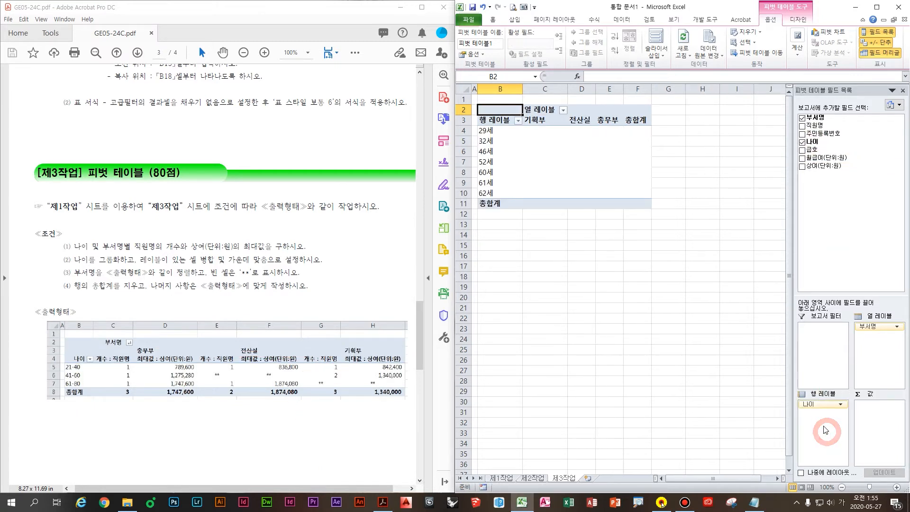
# Add 직원명 and 상여(단위:원) to the pivot table's values area
pyautogui.moveTo(123, 367)
pyautogui.mouseDown()
pyautogui.moveTo(144, 392)
pyautogui.moveTo(161, 364)
pyautogui.mouseUp()
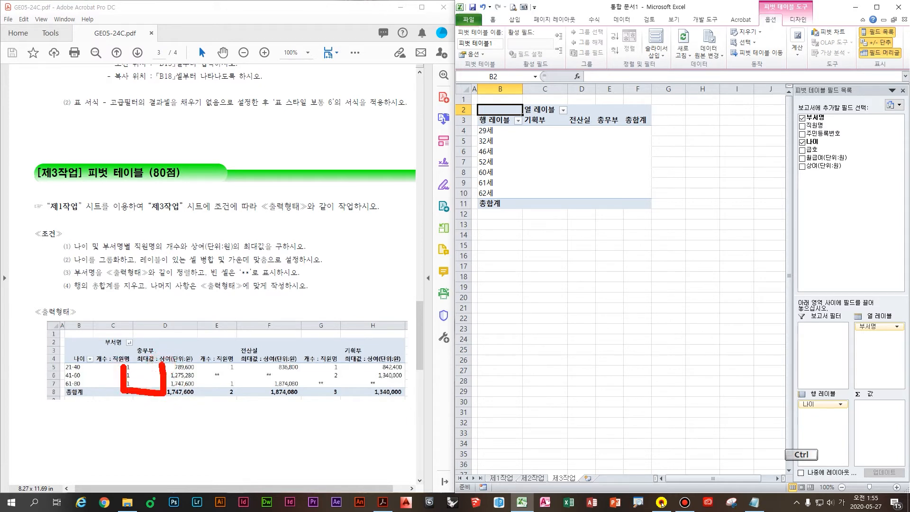
pyautogui.press('Escape')
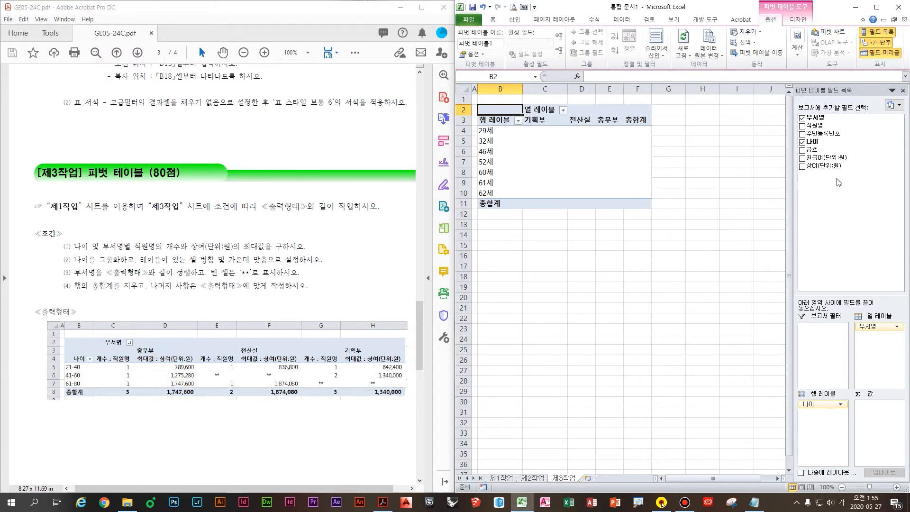
pyautogui.moveTo(815, 125); pyautogui.dragTo(878, 439)
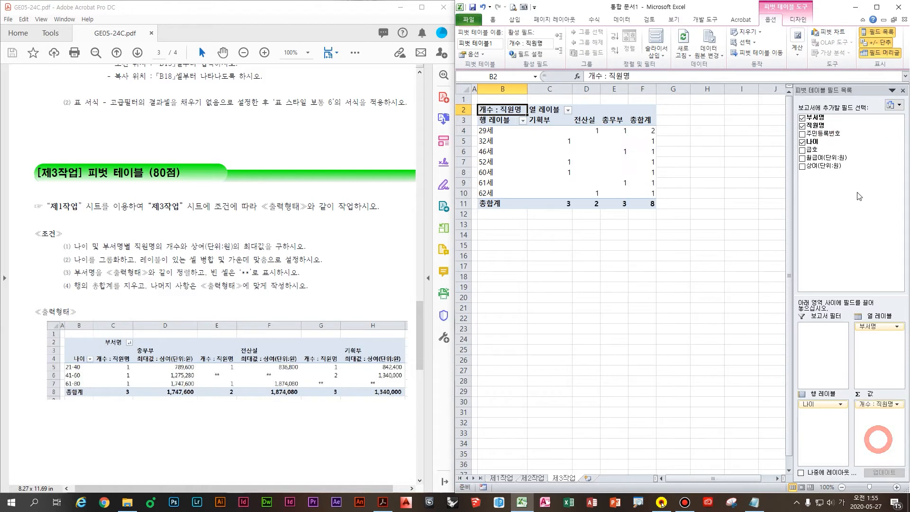
pyautogui.moveTo(827, 166); pyautogui.dragTo(882, 417)
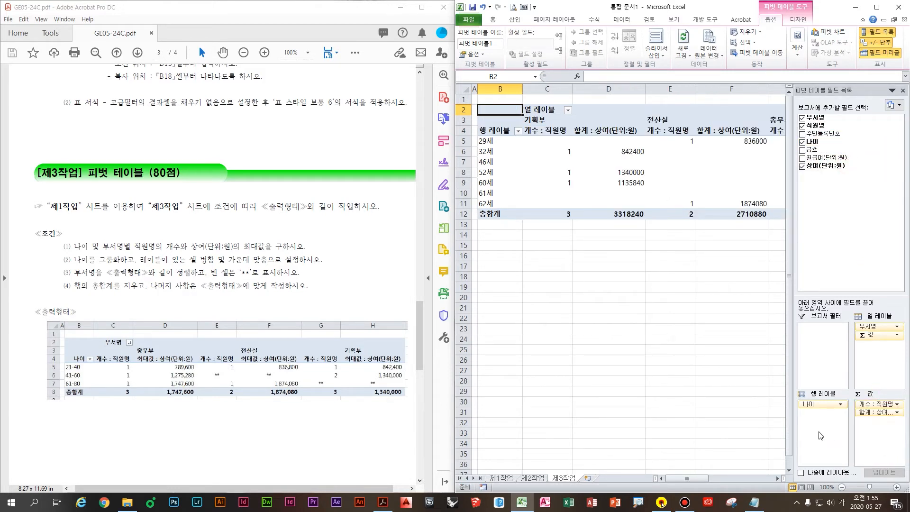
# Rename the pivot table's column label header in C2 to 부서명 and its row label header in B4 to 나이
pyautogui.click(547, 110)
pyautogui.write('ㅂ')
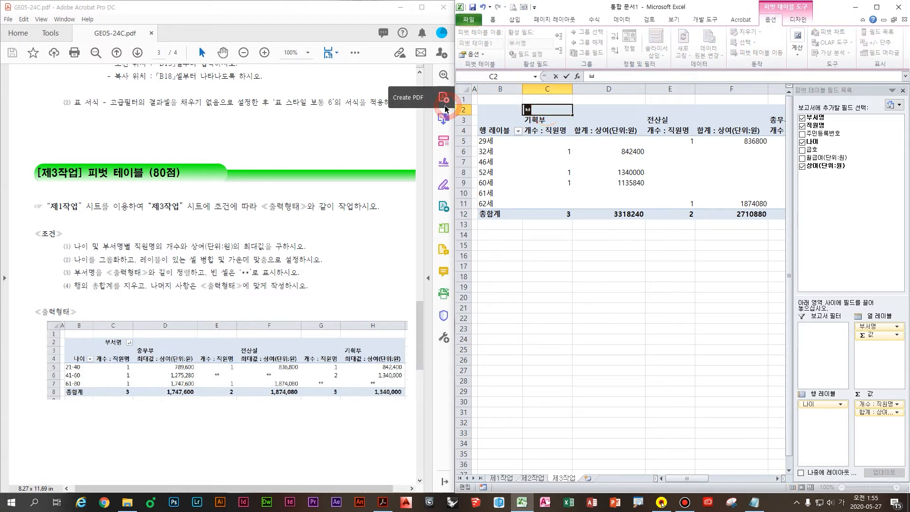
pyautogui.write('ㅜ서명')
pyautogui.press('Return')
pyautogui.click(511, 131)
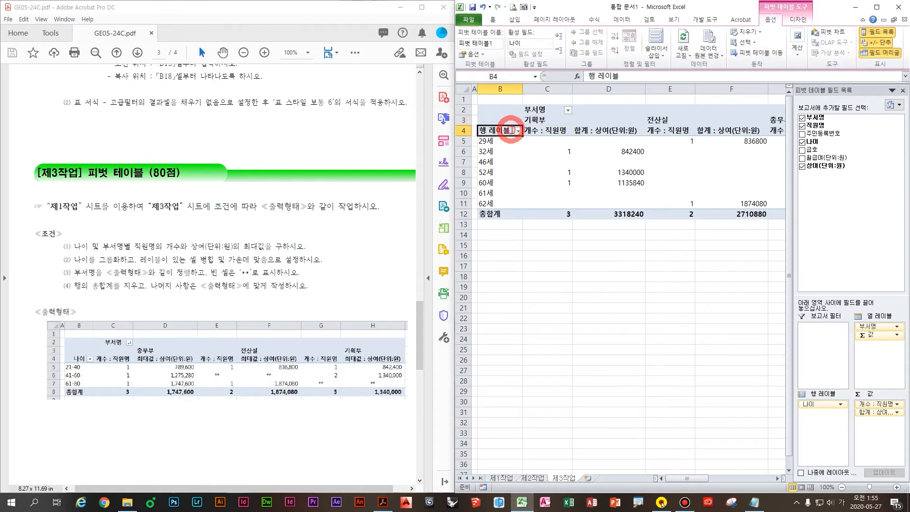
pyautogui.write('나이')
pyautogui.press('Return')
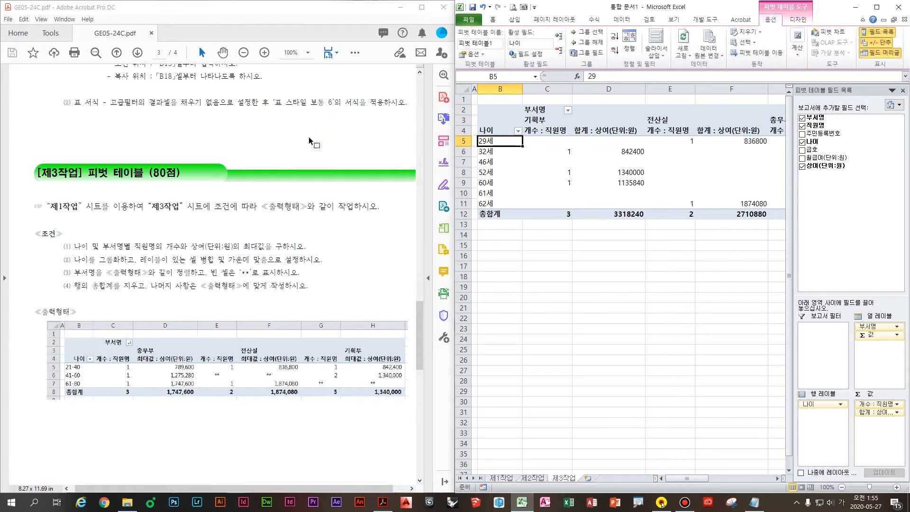
# Summarize the 상여(단위:원) value field by 최대값 and set its custom name to 최대값 : 상여(단위:원)
pyautogui.click(548, 131)
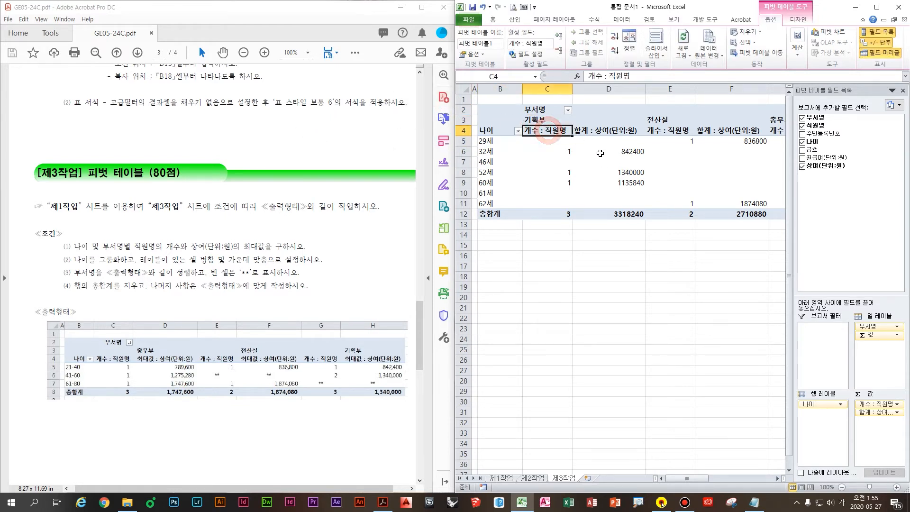
pyautogui.click(600, 134)
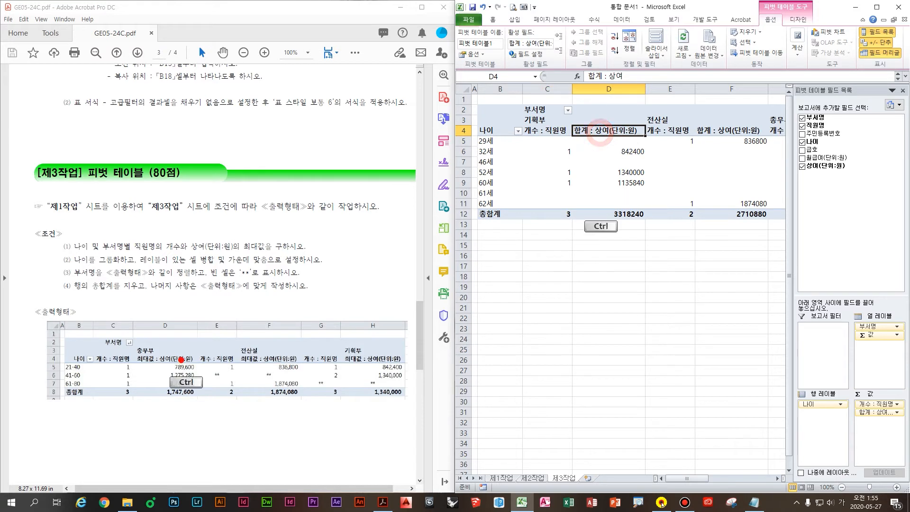
pyautogui.moveTo(137, 363)
pyautogui.mouseDown()
pyautogui.moveTo(164, 360)
pyautogui.moveTo(151, 379)
pyautogui.mouseUp()
pyautogui.moveTo(561, 139)
pyautogui.mouseDown()
pyautogui.moveTo(598, 142)
pyautogui.moveTo(605, 159)
pyautogui.moveTo(567, 192)
pyautogui.mouseUp()
pyautogui.press('Escape')
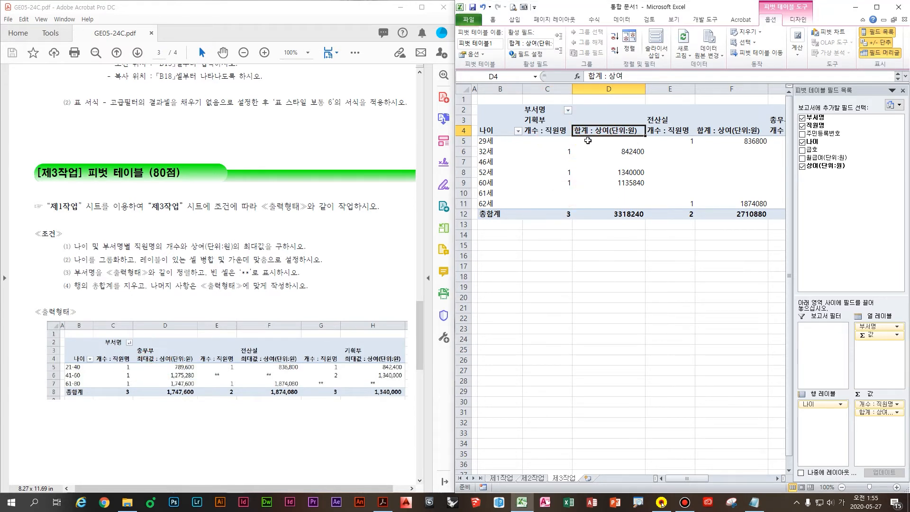
pyautogui.doubleClick(586, 131)
pyautogui.click(637, 231)
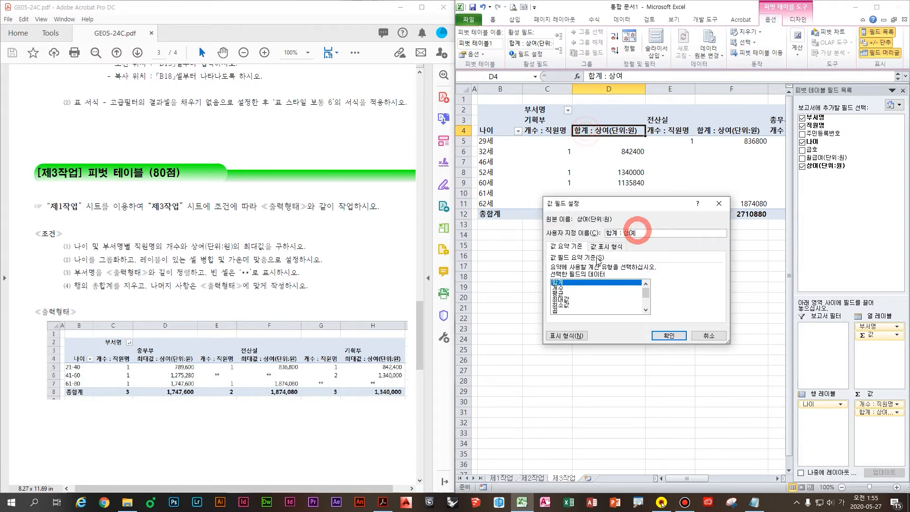
pyautogui.click(571, 300)
pyautogui.click(645, 233)
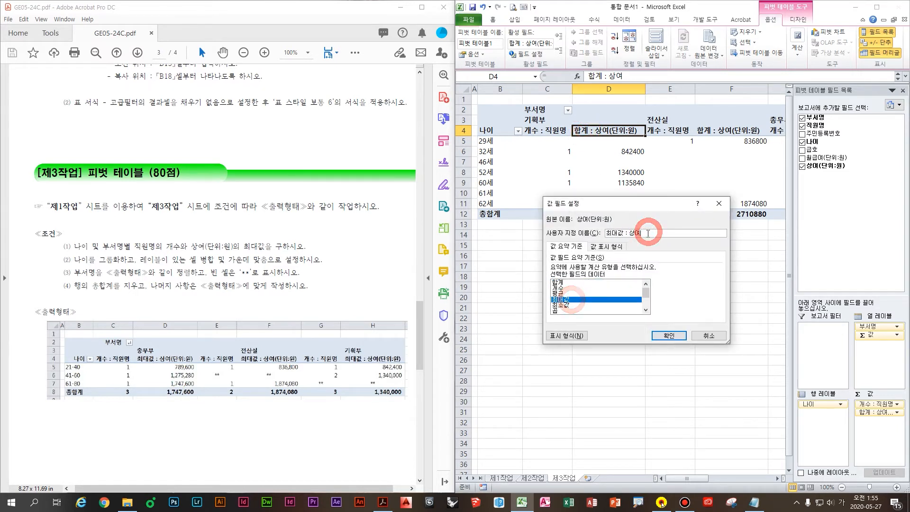
pyautogui.press('shift')
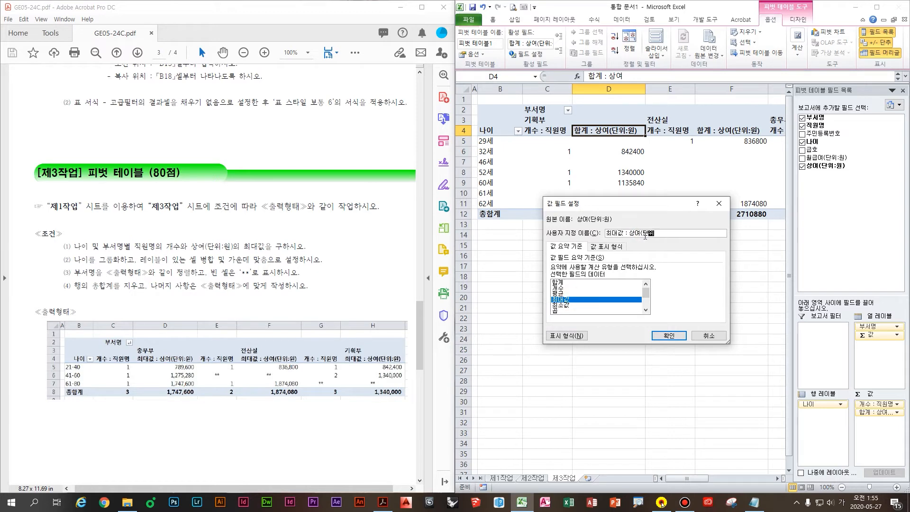
pyautogui.write('(단위:ㅇ)')
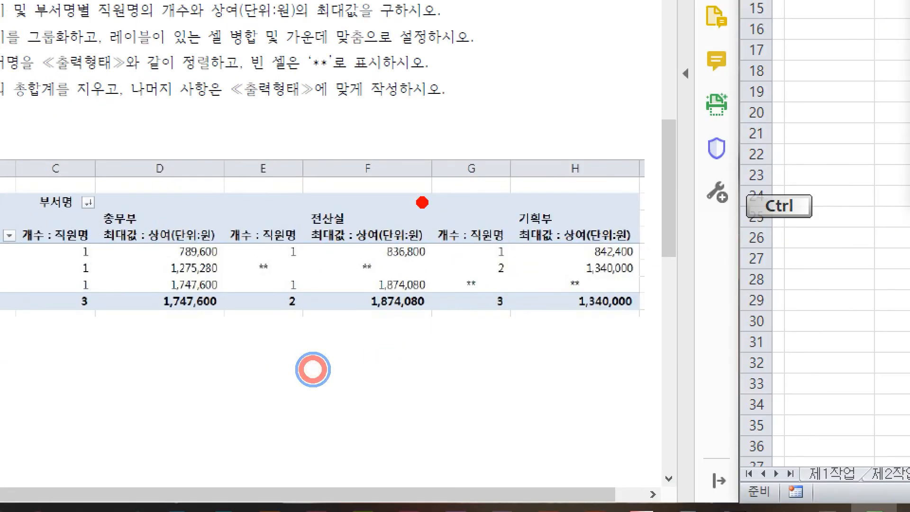
pyautogui.press('ctrl')
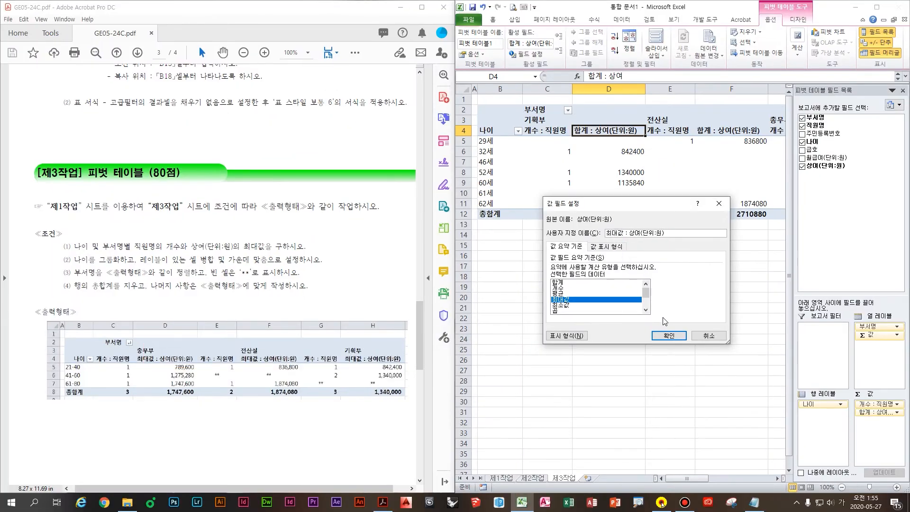
pyautogui.click(669, 337)
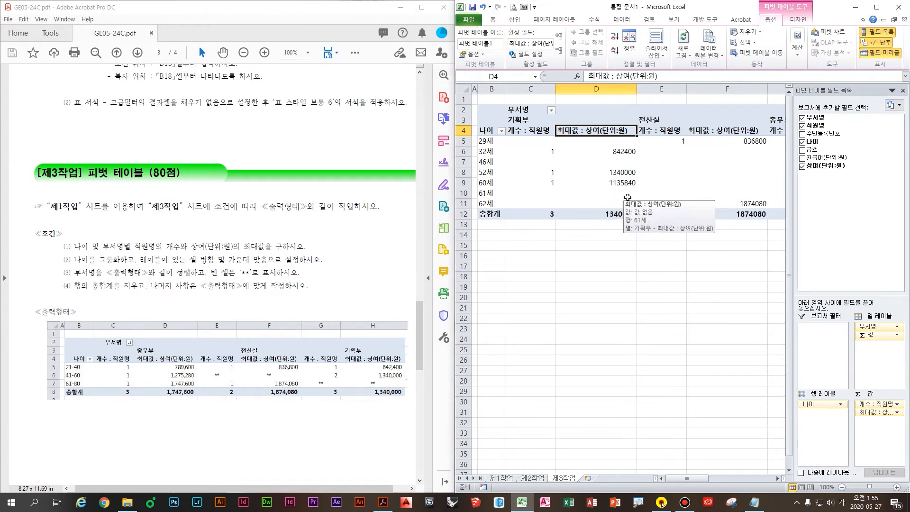
# Group the 나이 row labels starting at 21 and ending at 80 in intervals of 20
pyautogui.press('ctrl')
pyautogui.click(302, 241)
pyautogui.moveTo(304, 242); pyautogui.dragTo(333, 216)
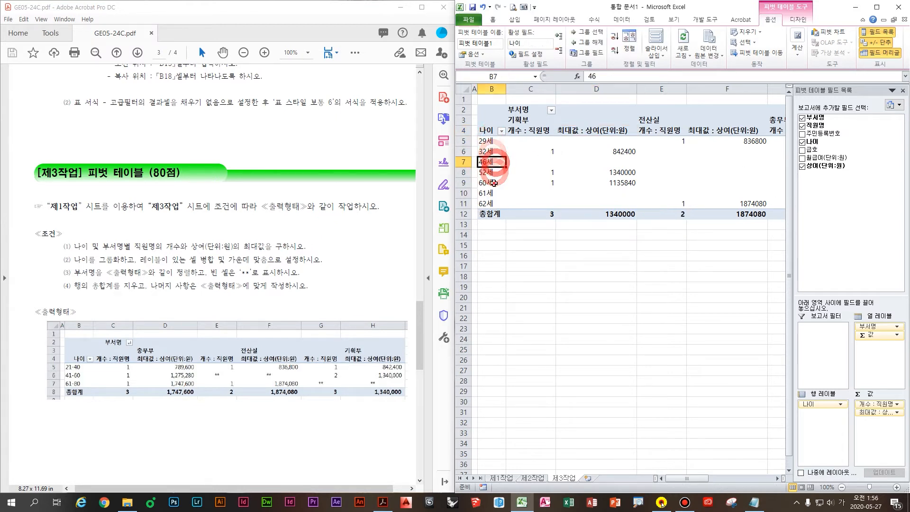
pyautogui.click(491, 167)
pyautogui.click(487, 161)
pyautogui.rightClick(487, 162)
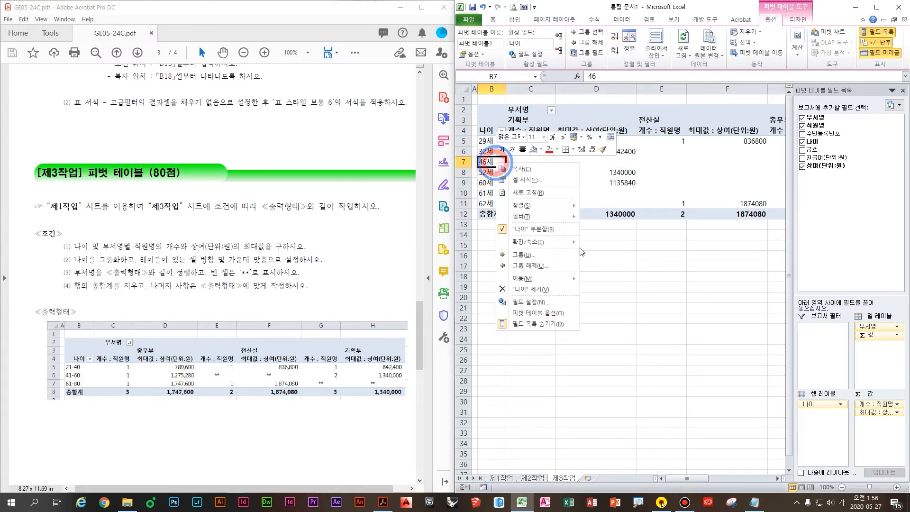
pyautogui.click(556, 252)
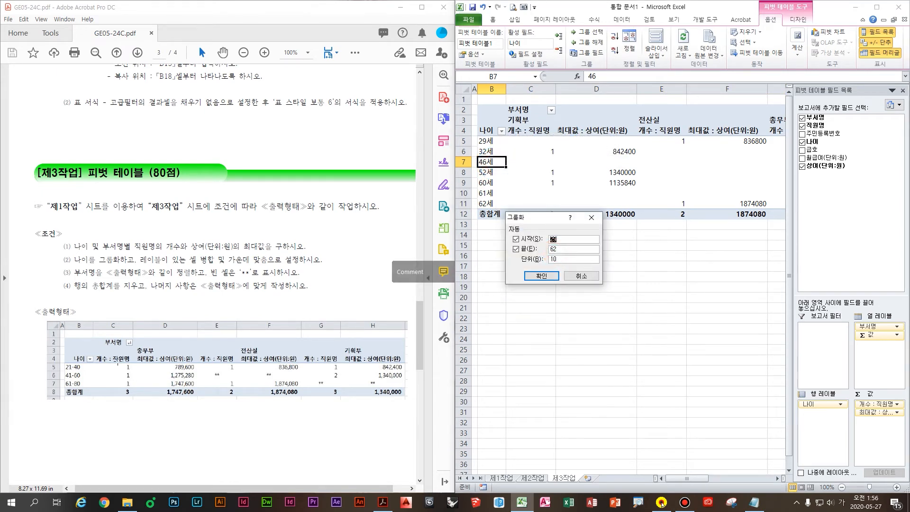
pyautogui.scroll(2, 76, 368)
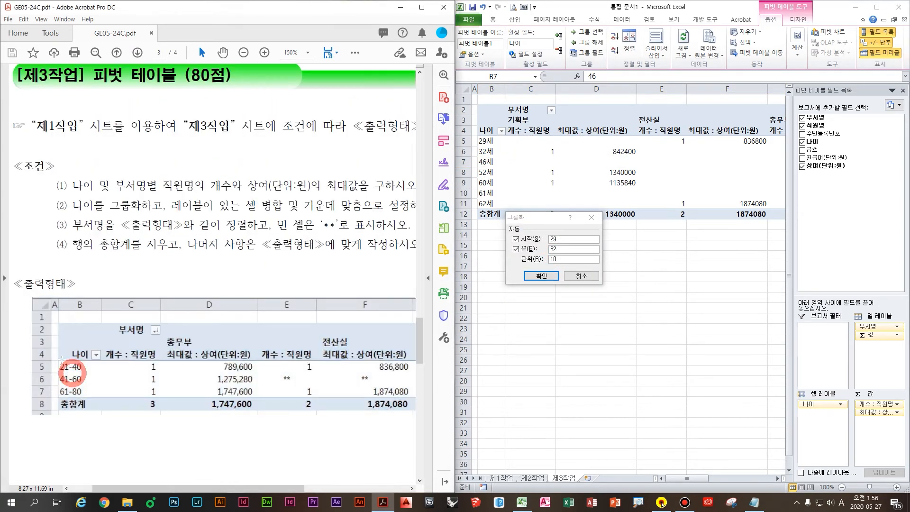
pyautogui.moveTo(570, 239); pyautogui.dragTo(516, 249)
pyautogui.write('21')
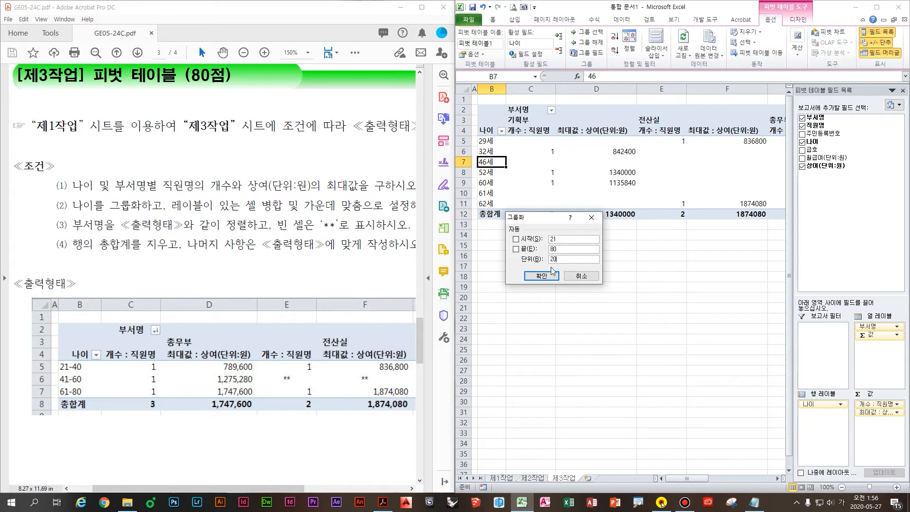
pyautogui.click(541, 276)
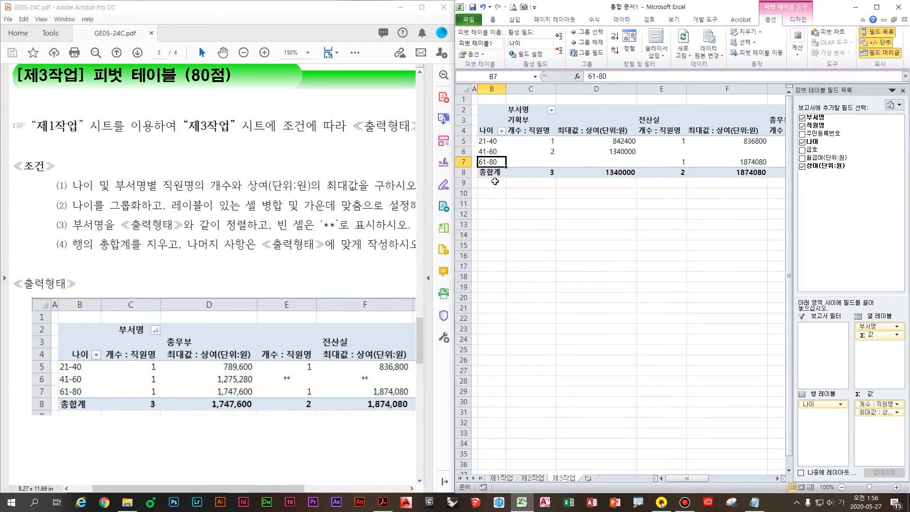
# In the pivot table options, enable merging and centering of cells with labels and show empty cells as **
pyautogui.scroll(-1, 304, 246)
pyautogui.click(306, 232)
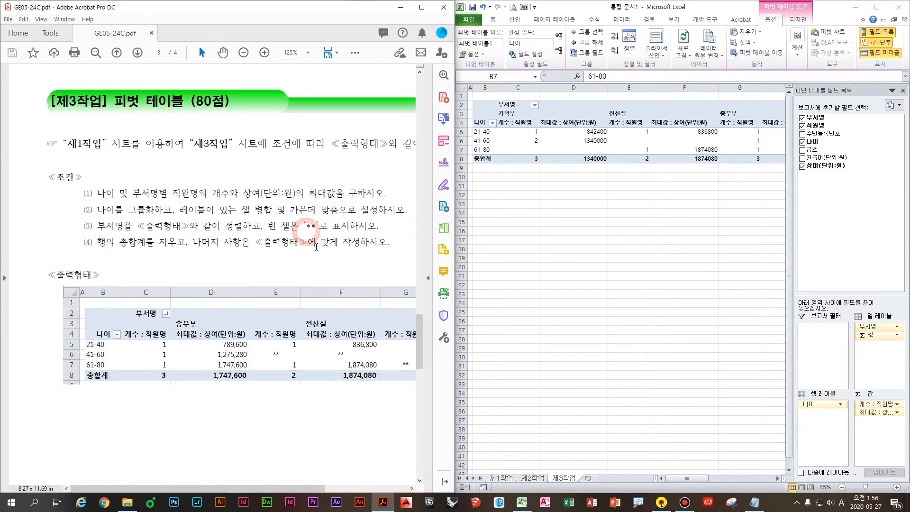
pyautogui.scroll(-1, 263, 262)
pyautogui.click(617, 131)
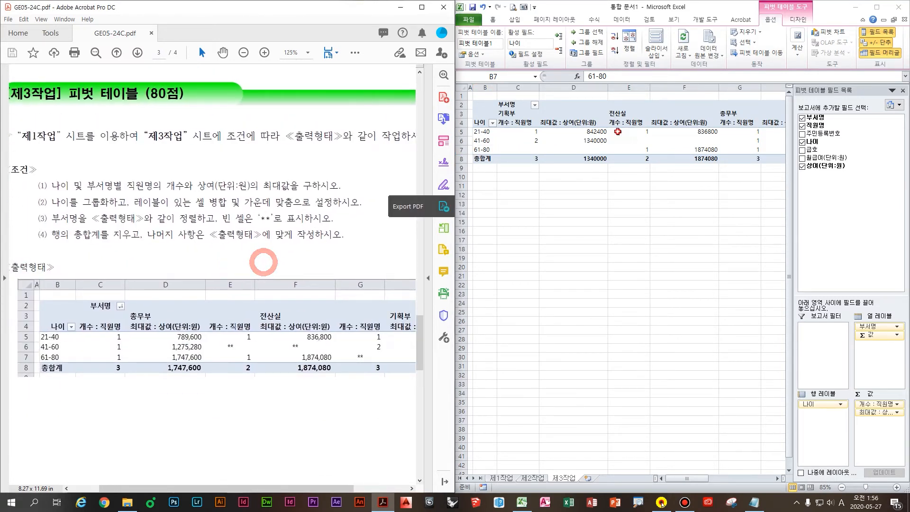
pyautogui.click(567, 135)
pyautogui.click(643, 138)
pyautogui.click(612, 153)
pyautogui.click(600, 141)
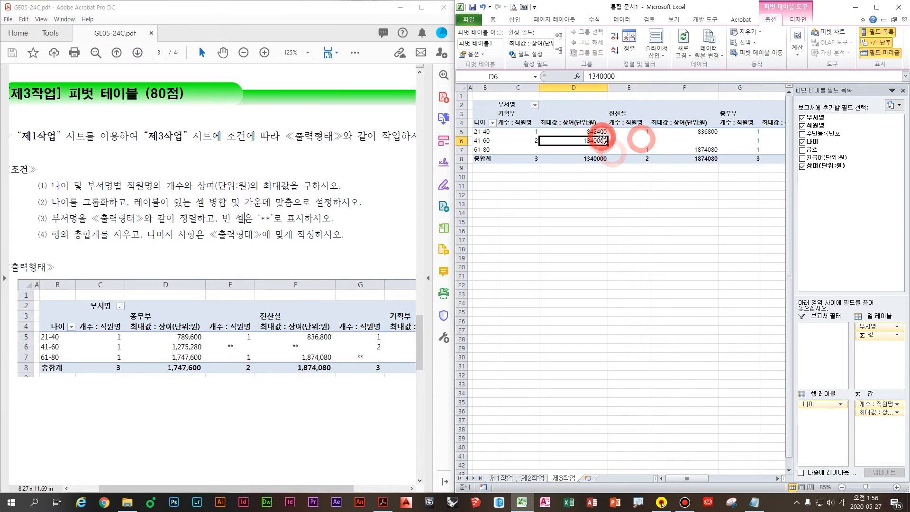
pyautogui.rightClick(614, 140)
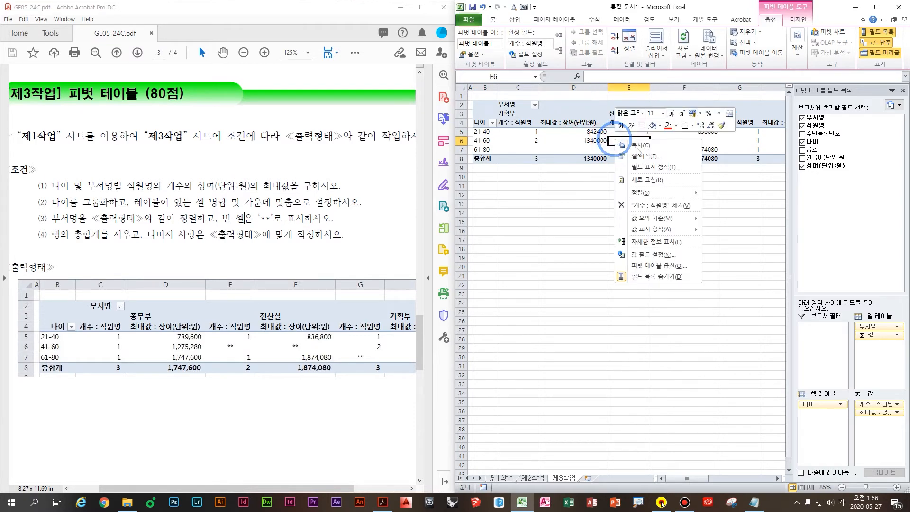
pyautogui.click(667, 266)
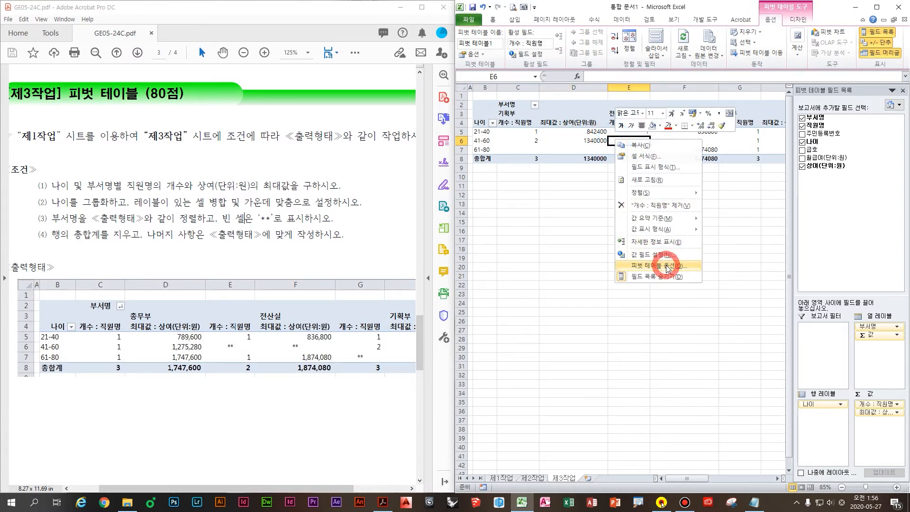
pyautogui.moveTo(610, 160); pyautogui.dragTo(541, 170)
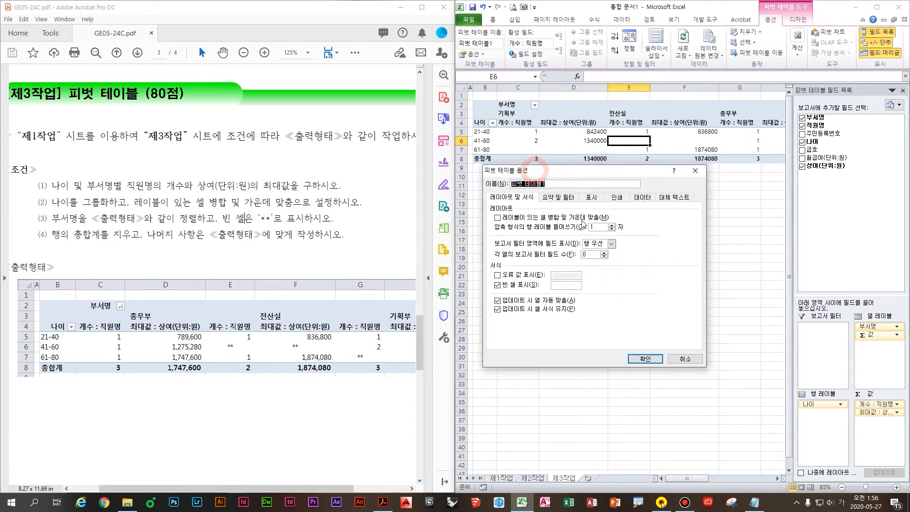
pyautogui.click(576, 220)
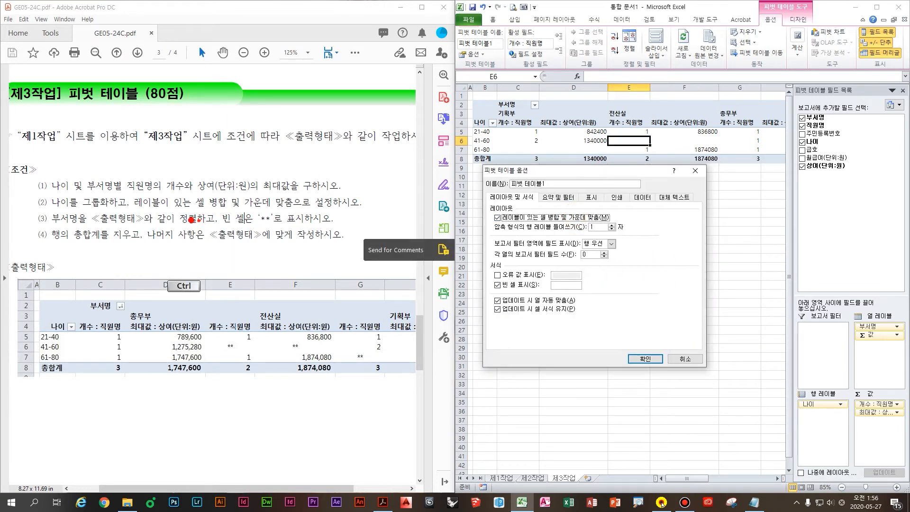
pyautogui.moveTo(207, 220); pyautogui.dragTo(82, 220)
pyautogui.moveTo(246, 228)
pyautogui.mouseDown()
pyautogui.moveTo(320, 228)
pyautogui.moveTo(290, 249)
pyautogui.mouseUp()
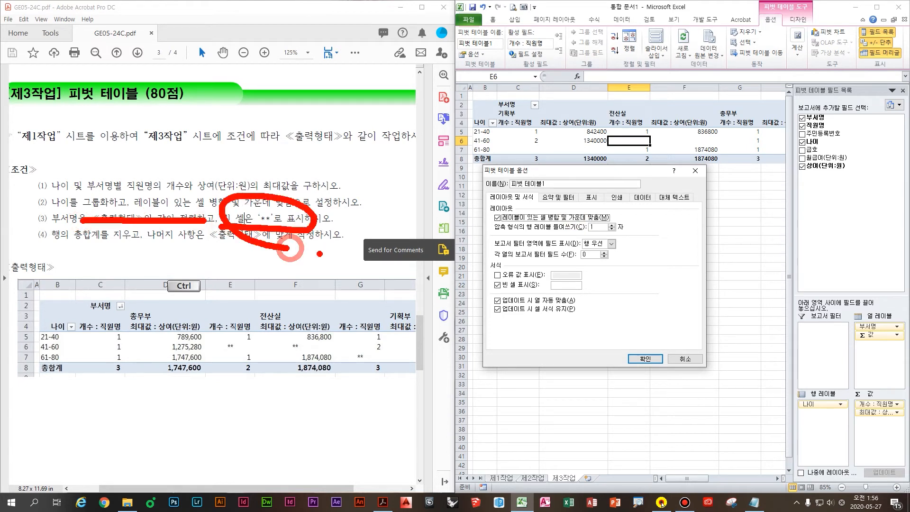
pyautogui.click(572, 285)
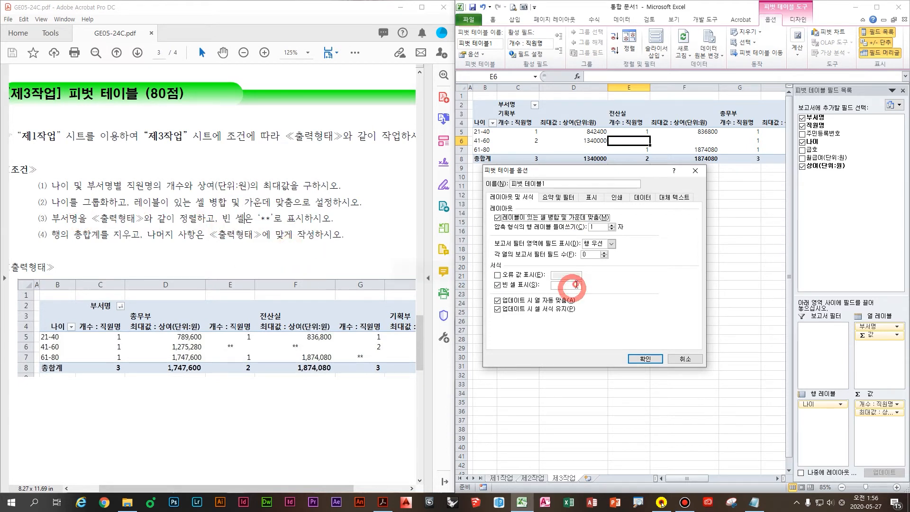
pyautogui.write('*')
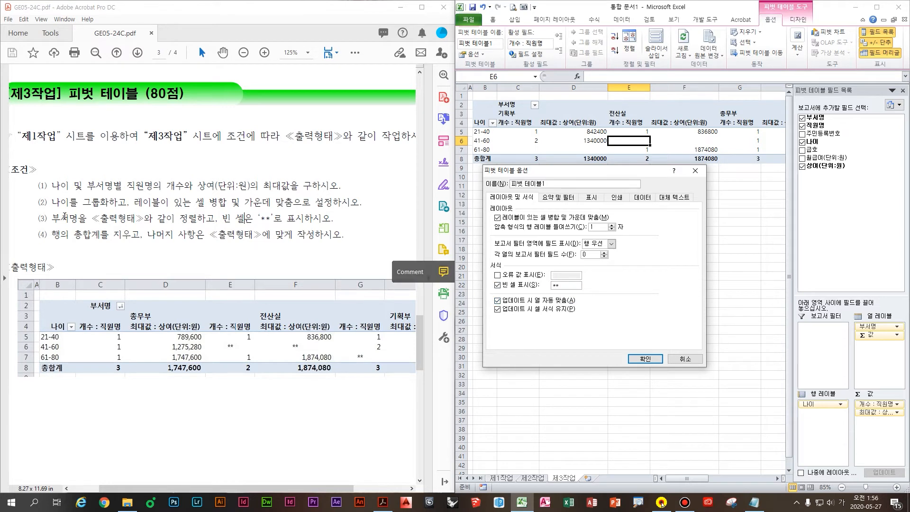
# Turn off the pivot table's row grand totals and apply the options
pyautogui.click(569, 201)
pyautogui.click(525, 218)
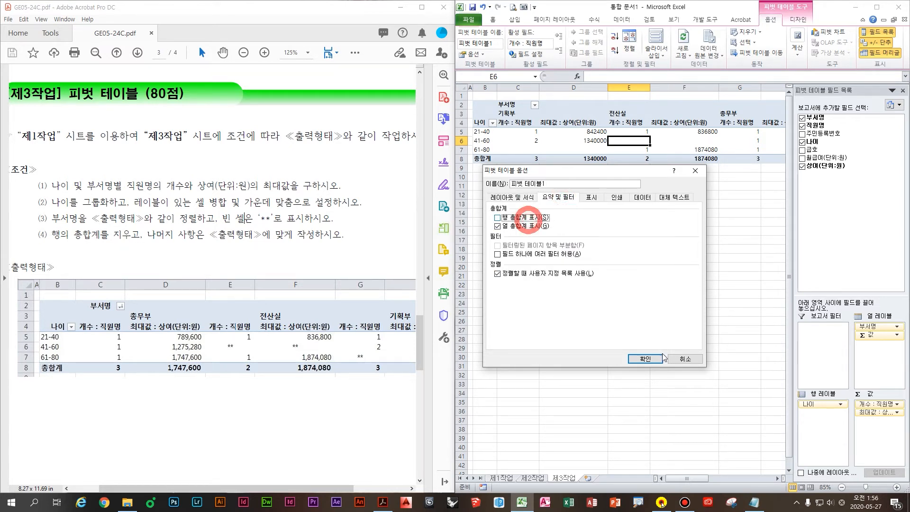
pyautogui.click(645, 358)
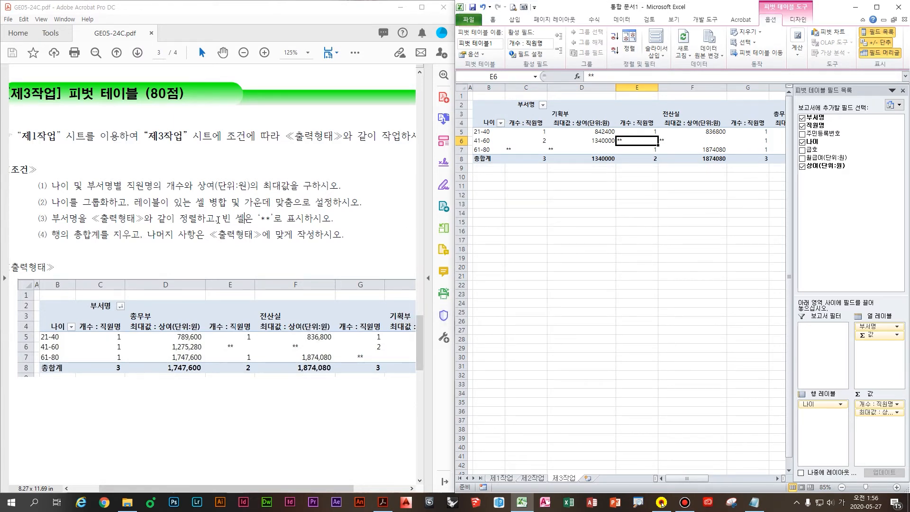
# Compare the department order with the 출력형태 in the PDF and sort 부서명 in descending order
pyautogui.click(143, 317)
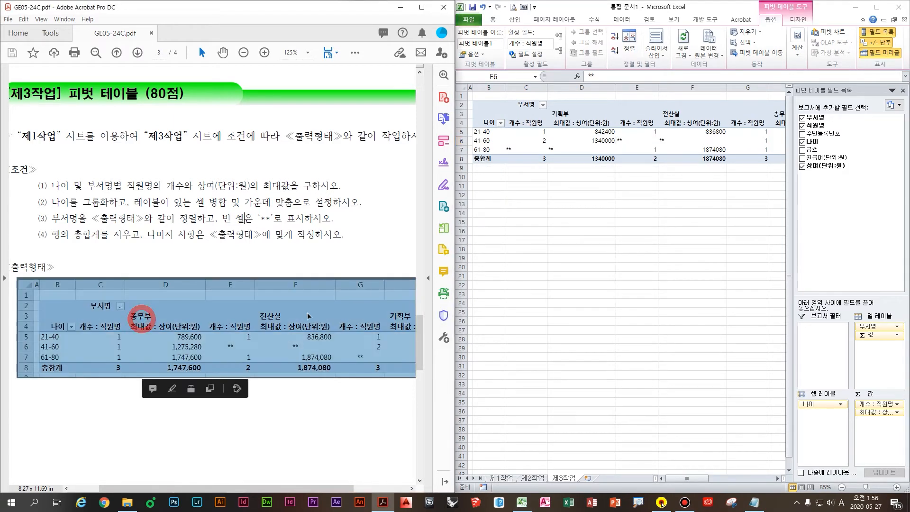
pyautogui.click(308, 313)
pyautogui.scroll(-1, 359, 317)
pyautogui.hotkey('ctrl', '2')
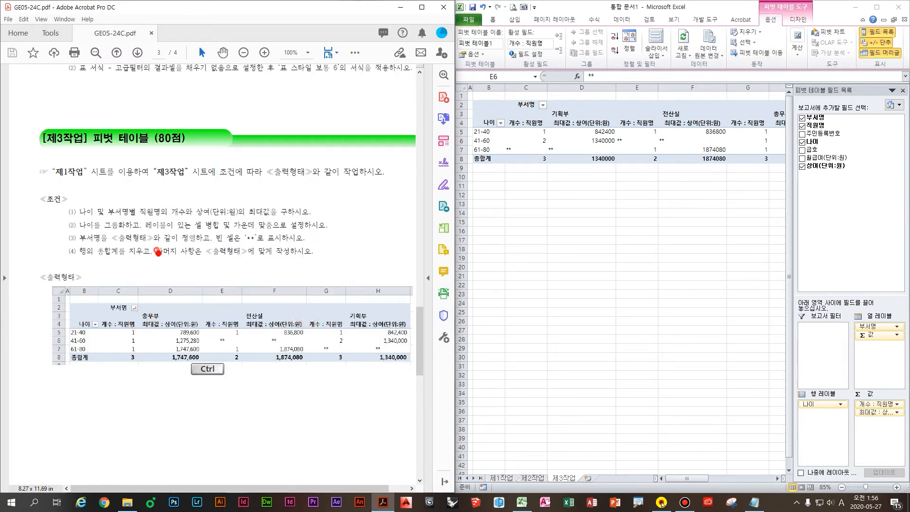
pyautogui.moveTo(156, 249); pyautogui.dragTo(206, 263)
pyautogui.moveTo(185, 280)
pyautogui.mouseDown()
pyautogui.moveTo(215, 298)
pyautogui.moveTo(219, 282)
pyautogui.mouseUp()
pyautogui.moveTo(247, 283); pyautogui.dragTo(317, 285)
pyautogui.moveTo(301, 259)
pyautogui.mouseDown()
pyautogui.moveTo(314, 266)
pyautogui.moveTo(316, 311)
pyautogui.mouseUp()
pyautogui.moveTo(364, 266)
pyautogui.mouseDown()
pyautogui.moveTo(402, 286)
pyautogui.moveTo(398, 332)
pyautogui.mouseUp()
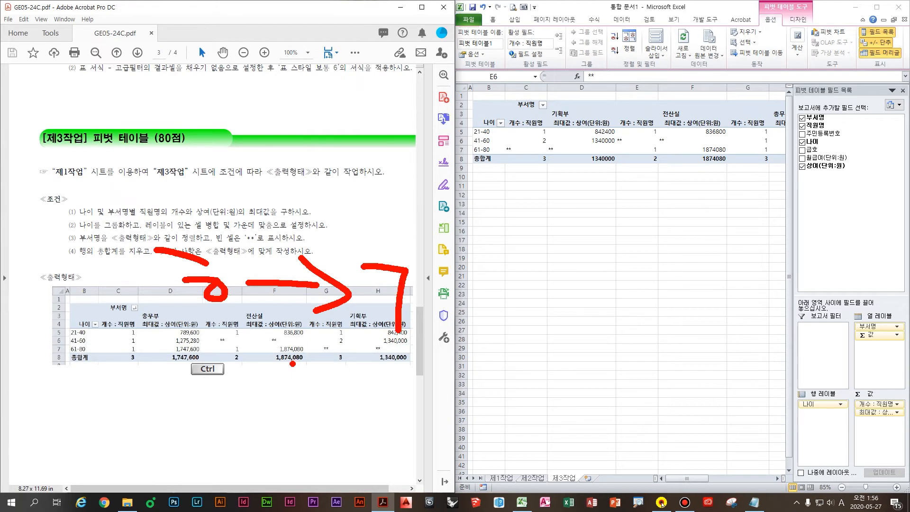
pyautogui.press('Escape')
pyautogui.click(543, 104)
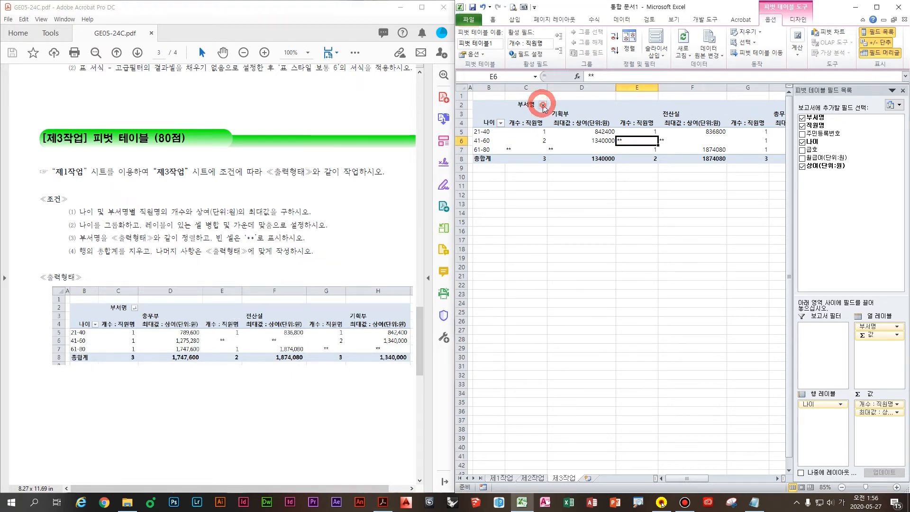
pyautogui.click(524, 126)
pyautogui.scroll(-1, 618, 147)
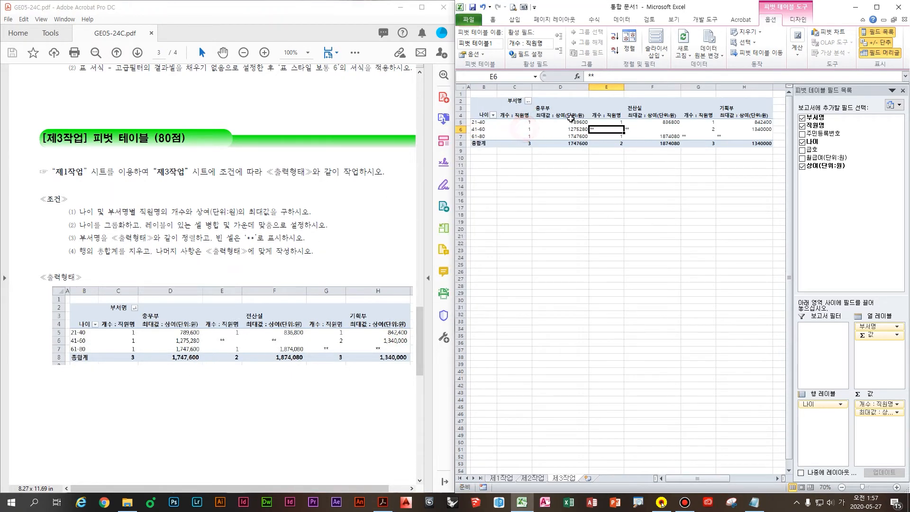
# Apply the comma number style and horizontal centering to the pivot table's value cells C5:H8, including the 총합계 row
pyautogui.click(544, 103)
pyautogui.click(620, 106)
pyautogui.click(741, 112)
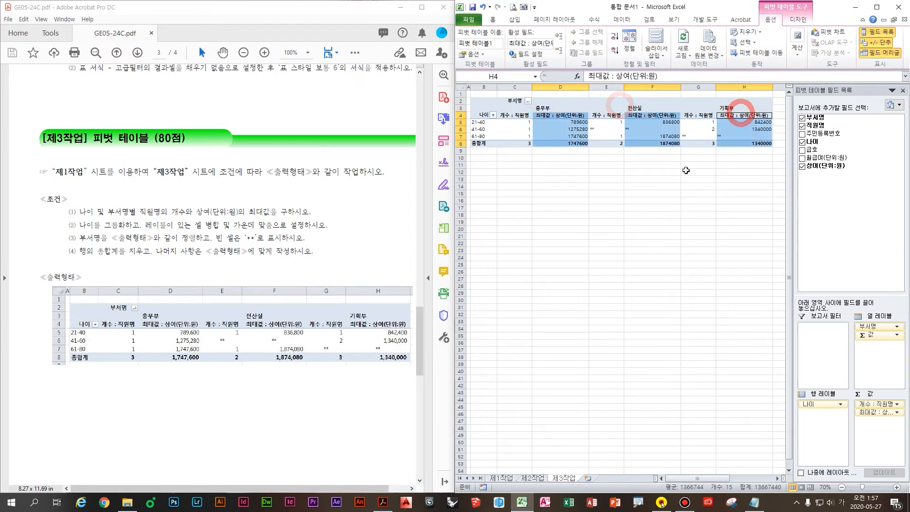
pyautogui.click(663, 129)
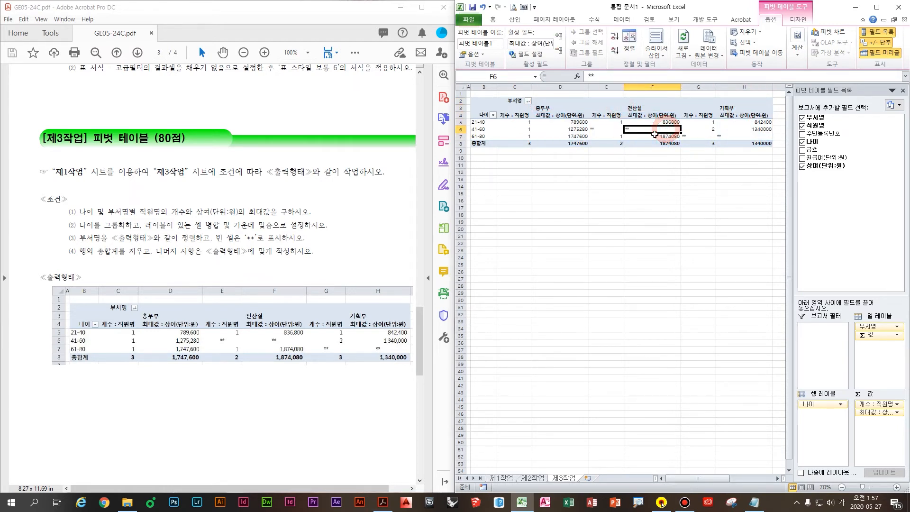
pyautogui.moveTo(518, 121); pyautogui.dragTo(742, 143)
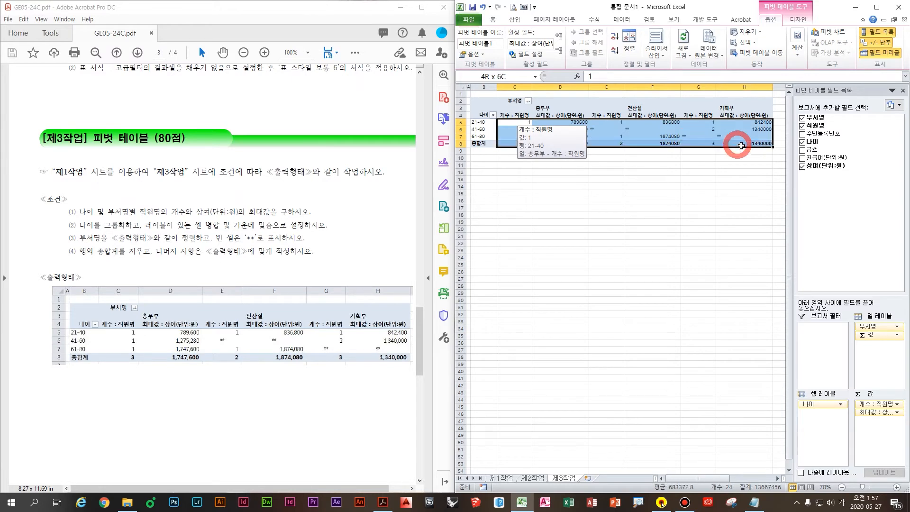
pyautogui.click(492, 19)
pyautogui.click(735, 46)
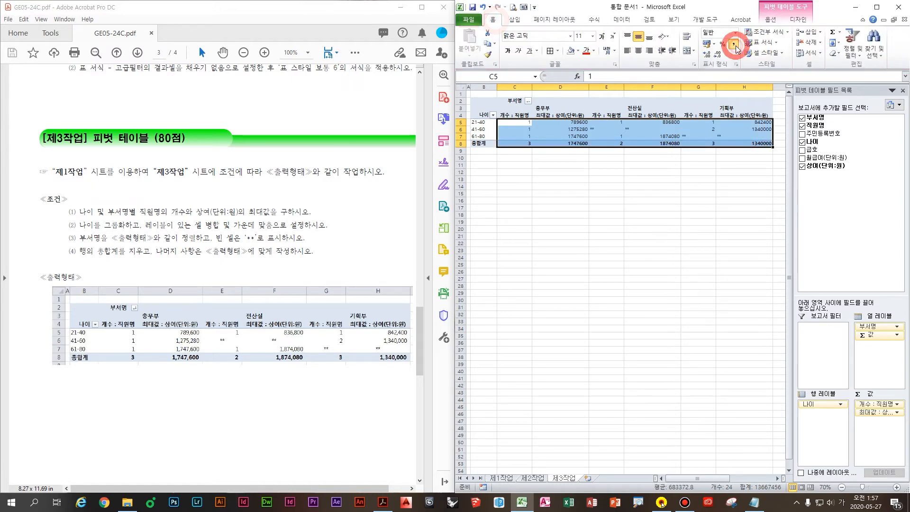
pyautogui.click(638, 50)
pyautogui.scroll(1, 603, 179)
pyautogui.scroll(-1, 604, 181)
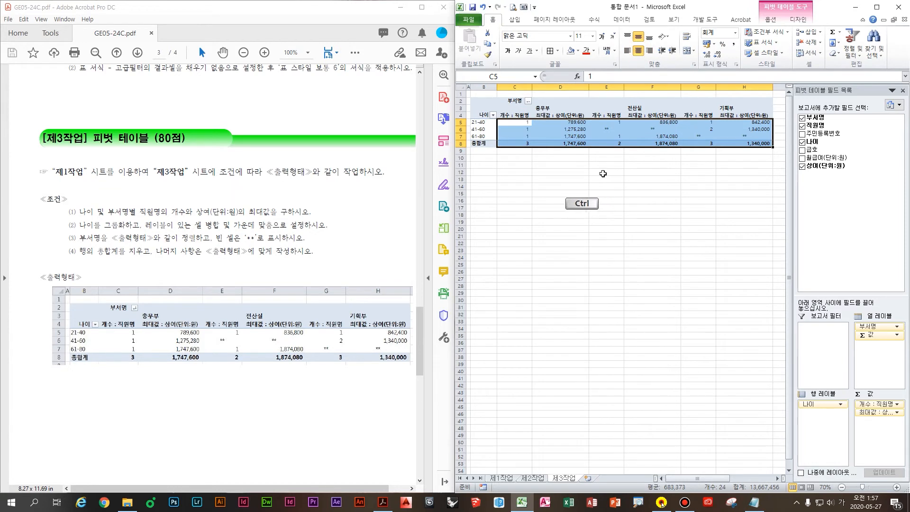
# Check the pivot table's number format, ** cells and totals against condition (4) and the 출력형태 in the PDF
pyautogui.hotkey('ctrl', '2')
pyautogui.moveTo(153, 260); pyautogui.dragTo(336, 256)
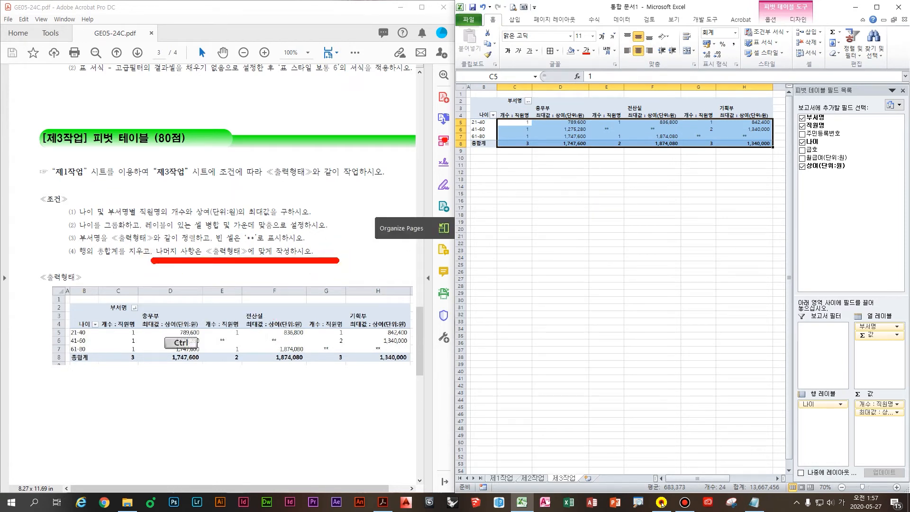
pyautogui.moveTo(488, 111); pyautogui.dragTo(786, 179)
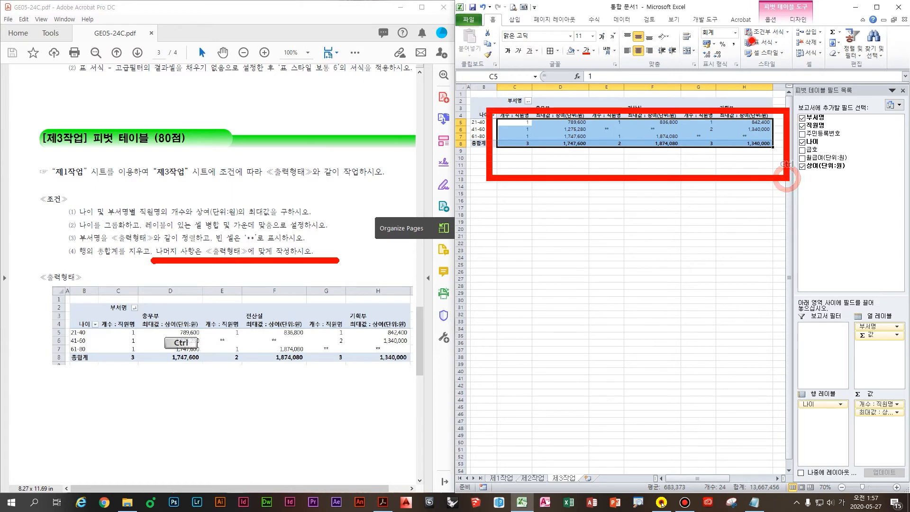
pyautogui.moveTo(752, 43)
pyautogui.mouseDown()
pyautogui.moveTo(740, 29)
pyautogui.moveTo(760, 61)
pyautogui.mouseUp()
pyautogui.moveTo(643, 60)
pyautogui.mouseDown()
pyautogui.moveTo(653, 45)
pyautogui.moveTo(639, 89)
pyautogui.mouseUp()
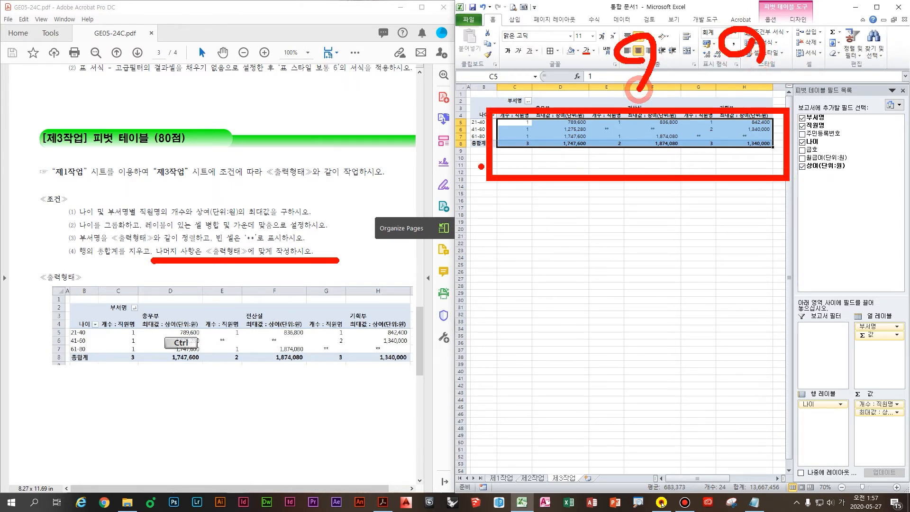
pyautogui.press('Escape')
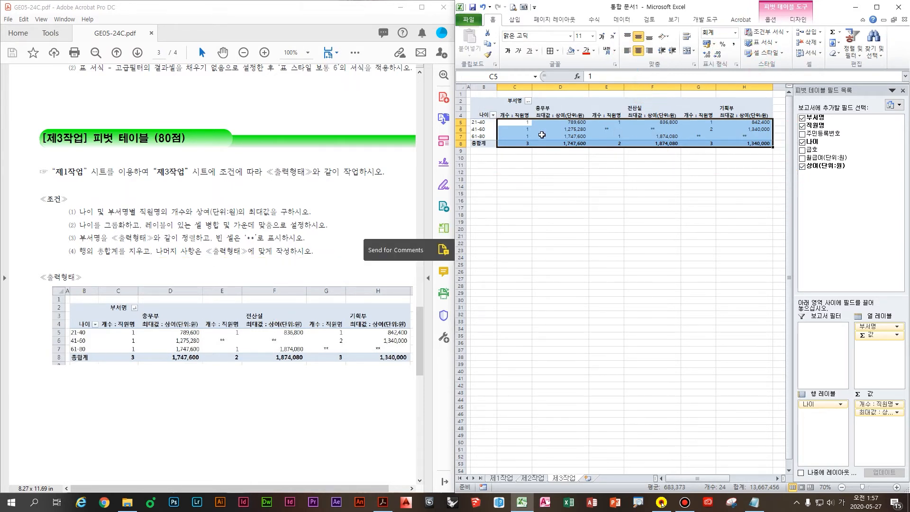
pyautogui.scroll(1, 513, 141)
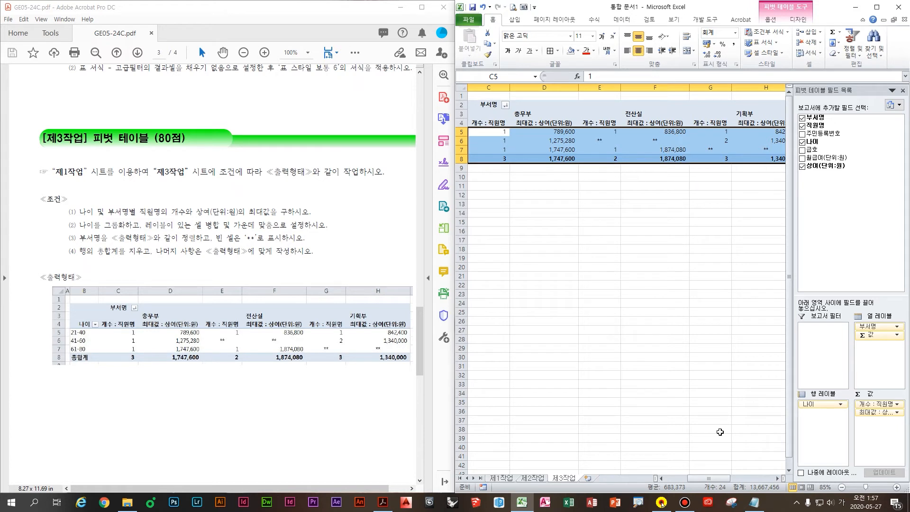
pyautogui.click(711, 473)
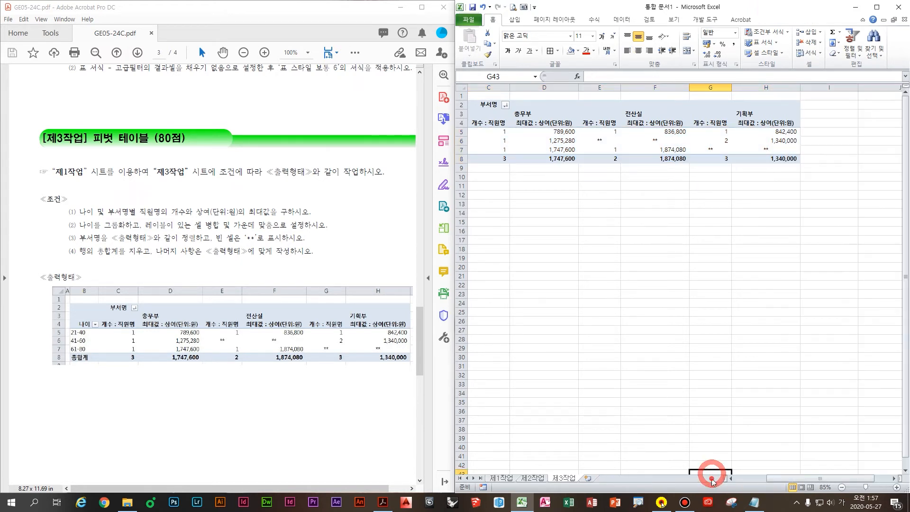
pyautogui.click(720, 150)
pyautogui.click(724, 123)
pyautogui.click(775, 159)
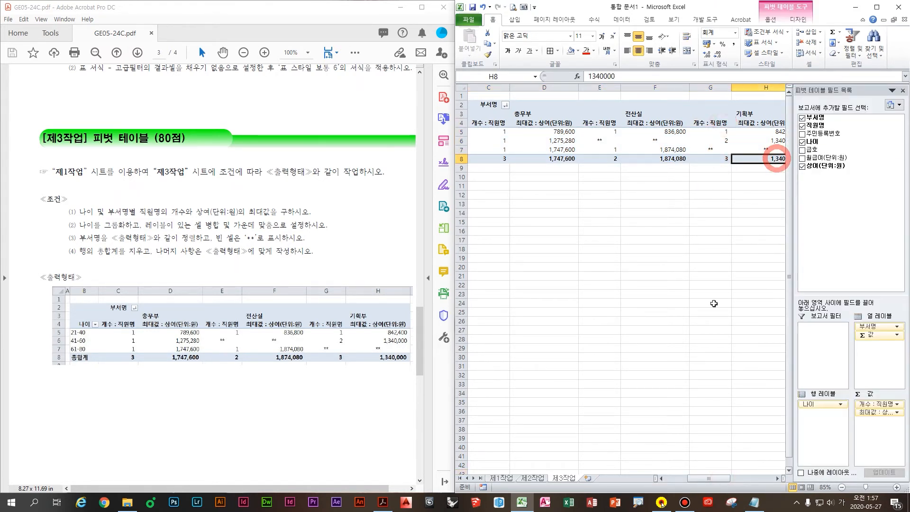
pyautogui.moveTo(703, 483); pyautogui.dragTo(712, 481)
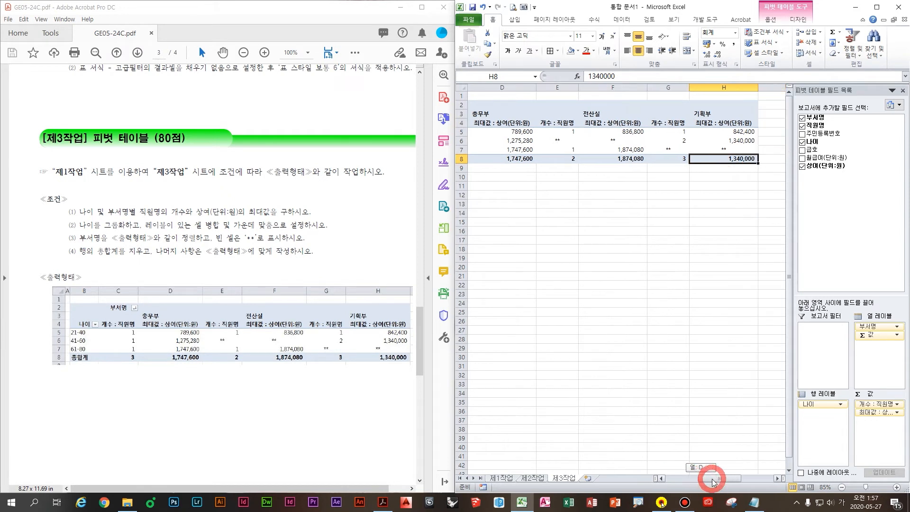
pyautogui.click(733, 141)
pyautogui.click(744, 128)
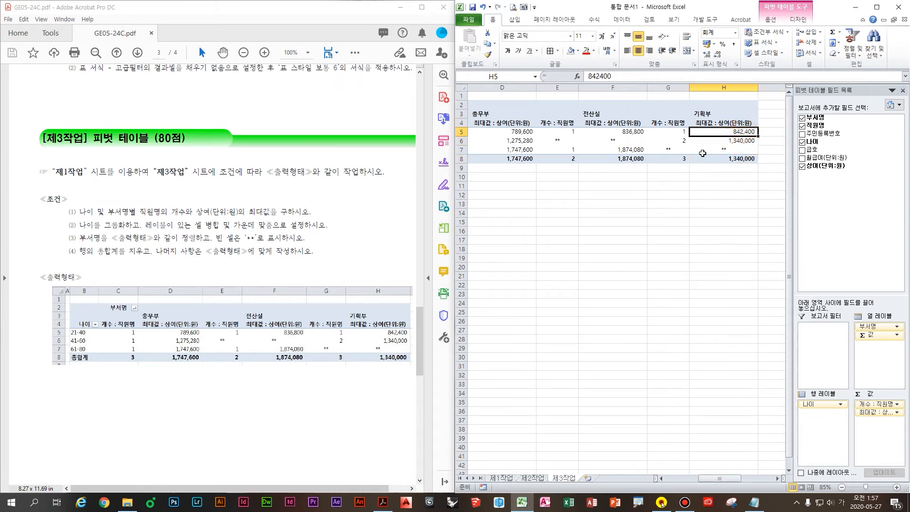
pyautogui.moveTo(718, 153); pyautogui.dragTo(533, 102)
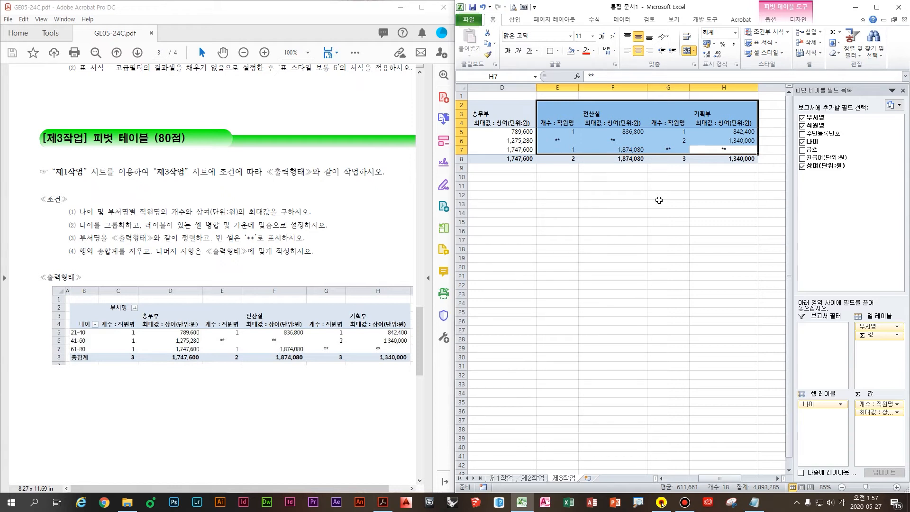
pyautogui.click(610, 141)
pyautogui.moveTo(719, 477); pyautogui.dragTo(679, 477)
pyautogui.click(632, 131)
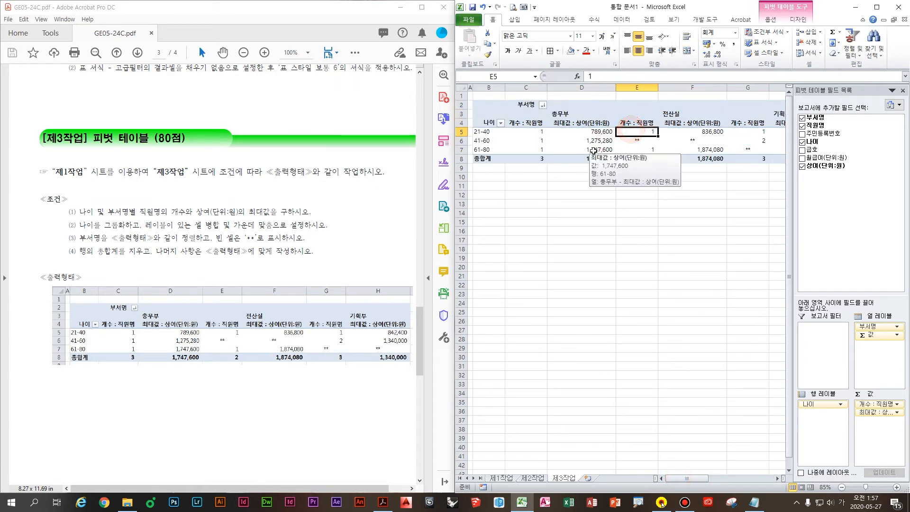
pyautogui.click(574, 150)
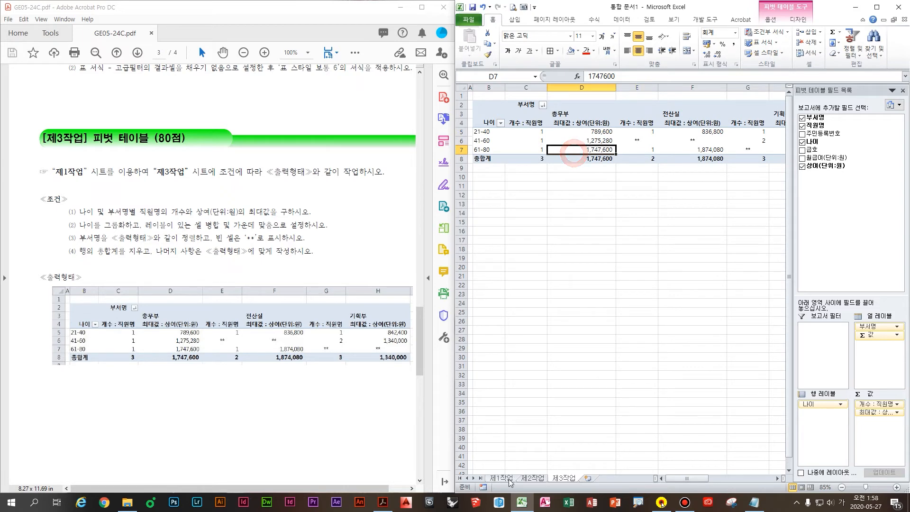
# Read the 제4작업 chart conditions and 출력형태 in the PDF, with the 제1작업 sheet open beside it
pyautogui.click(260, 330)
pyautogui.scroll(-10, 268, 344)
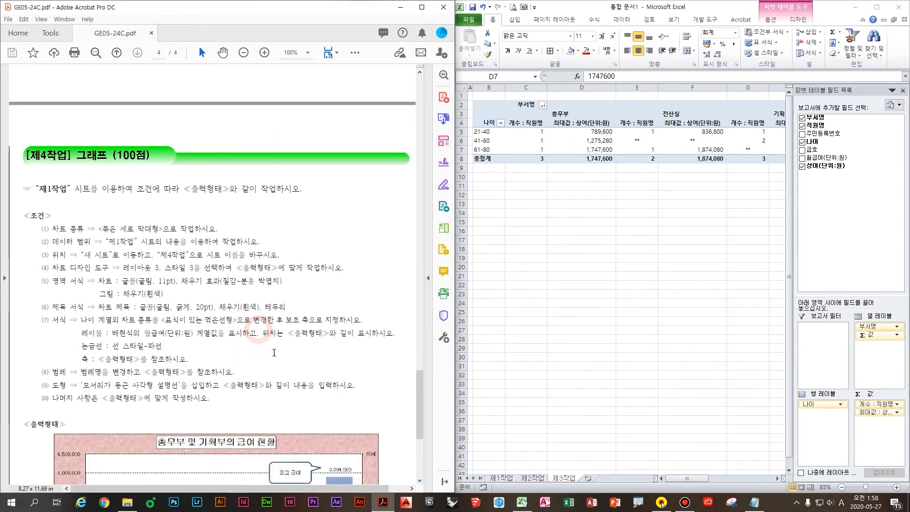
pyautogui.scroll(-2, 288, 369)
pyautogui.scroll(1, 261, 341)
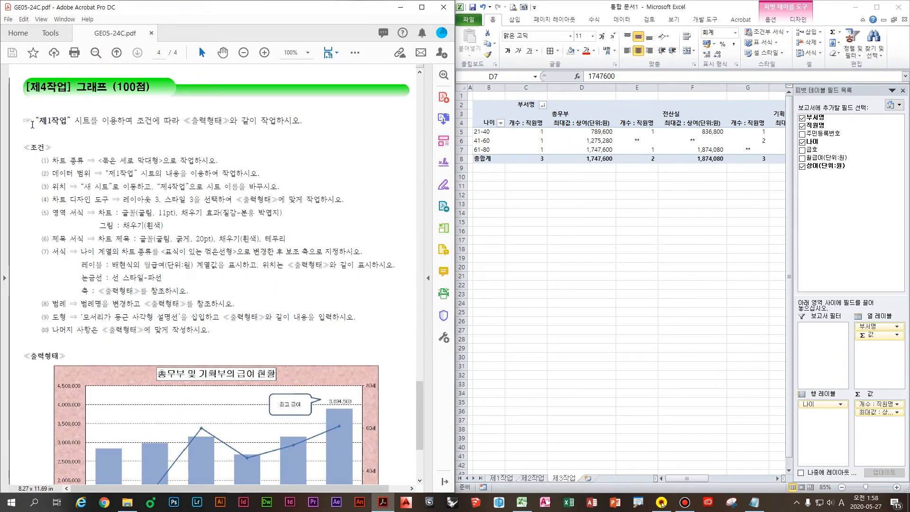
pyautogui.moveTo(74, 121); pyautogui.dragTo(237, 120)
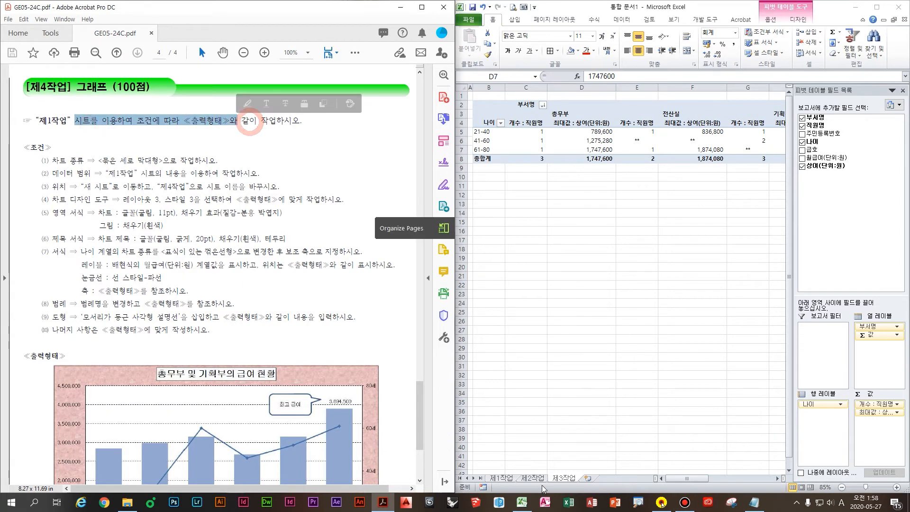
pyautogui.click(497, 478)
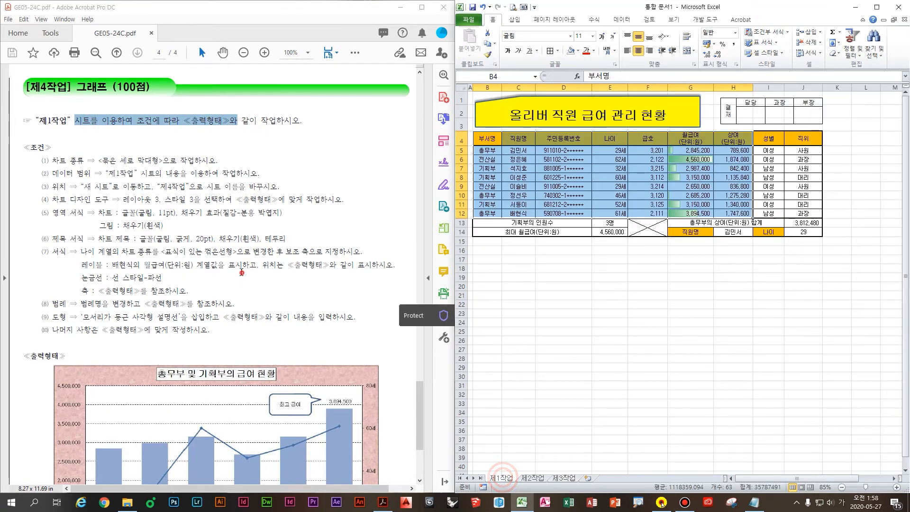
pyautogui.click(242, 273)
pyautogui.scroll(-7, 211, 290)
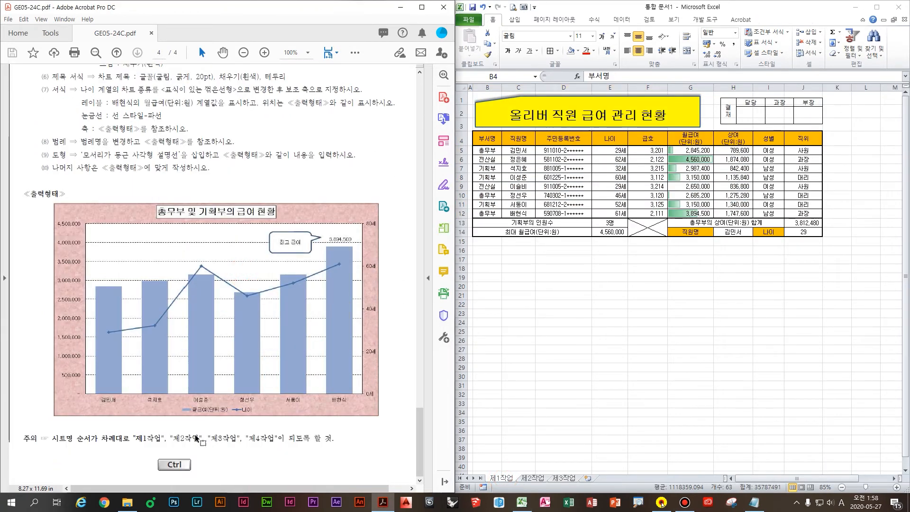
pyautogui.scroll(1, 200, 438)
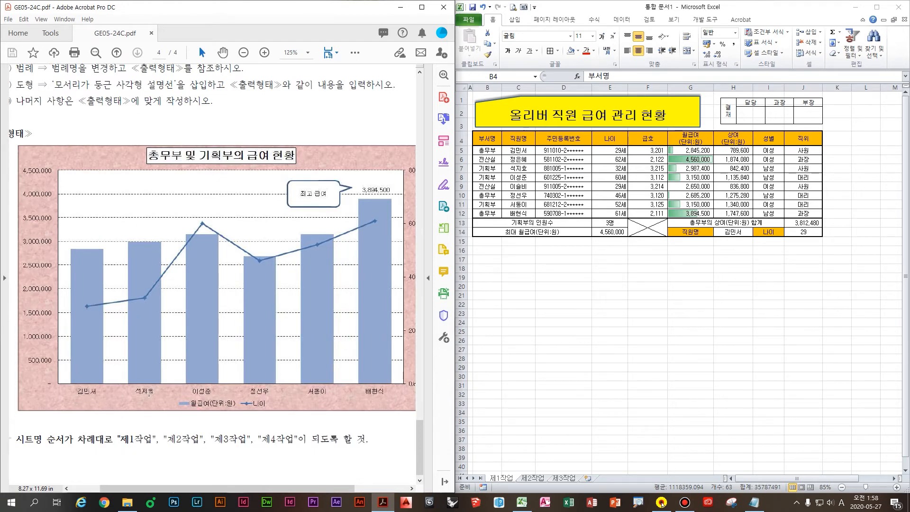
# Compare the sample chart's category axis and legend with the 제1작업 table headers to identify the source columns
pyautogui.click(545, 177)
pyautogui.moveTo(526, 142); pyautogui.dragTo(525, 219)
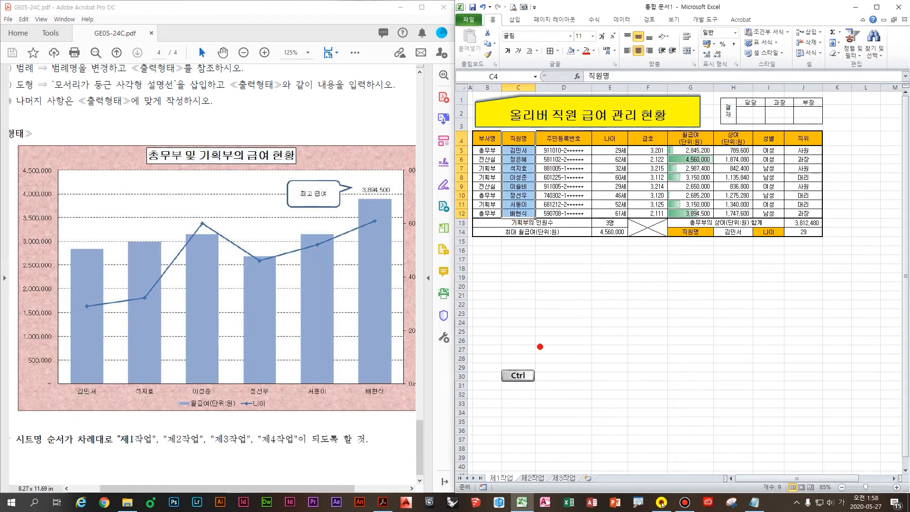
pyautogui.moveTo(160, 386); pyautogui.dragTo(279, 416)
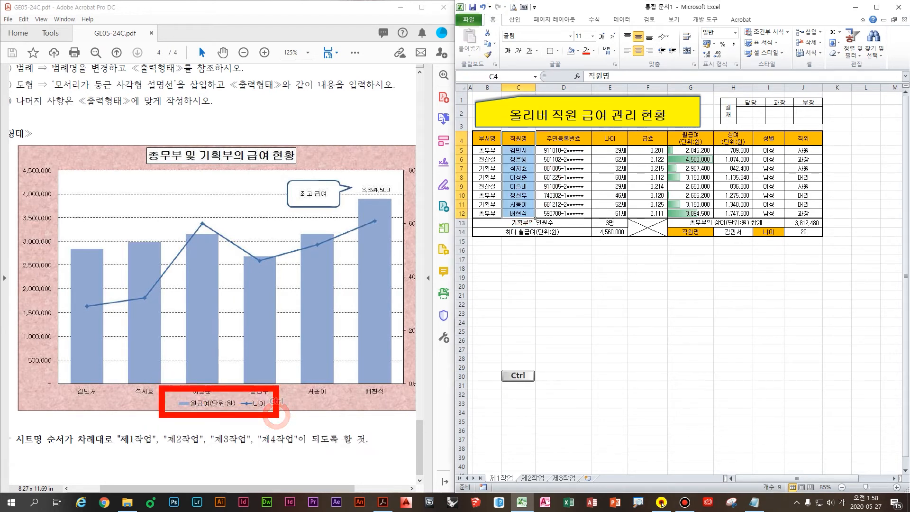
pyautogui.moveTo(591, 122); pyautogui.dragTo(631, 238)
pyautogui.moveTo(660, 115)
pyautogui.mouseDown()
pyautogui.moveTo(696, 164)
pyautogui.moveTo(711, 233)
pyautogui.mouseUp()
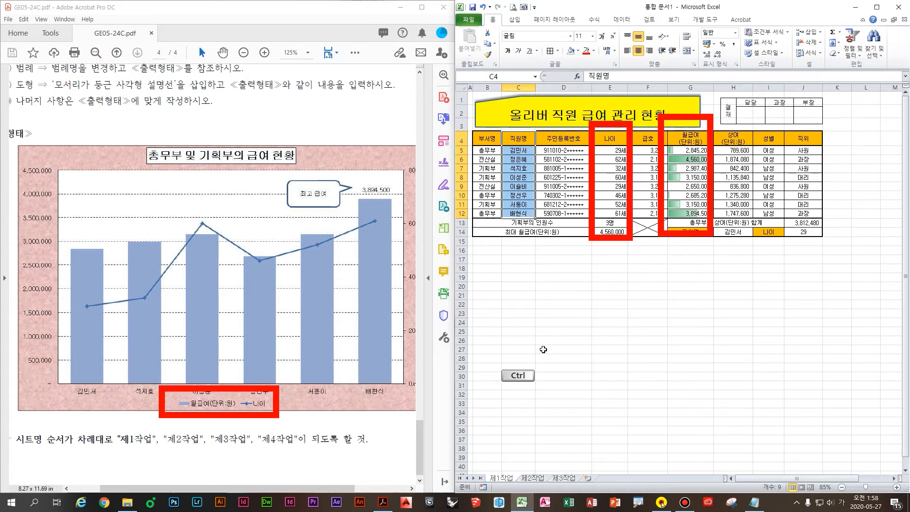
pyautogui.press('Escape')
# Insert a 2-D clustered column chart from the 직원명, 나이 and 월급여(단위:원) columns, rows 4 to 12, of 제1작업
pyautogui.click(590, 165)
pyautogui.moveTo(526, 141)
pyautogui.mouseDown()
pyautogui.moveTo(510, 231)
pyautogui.moveTo(513, 218)
pyautogui.mouseUp()
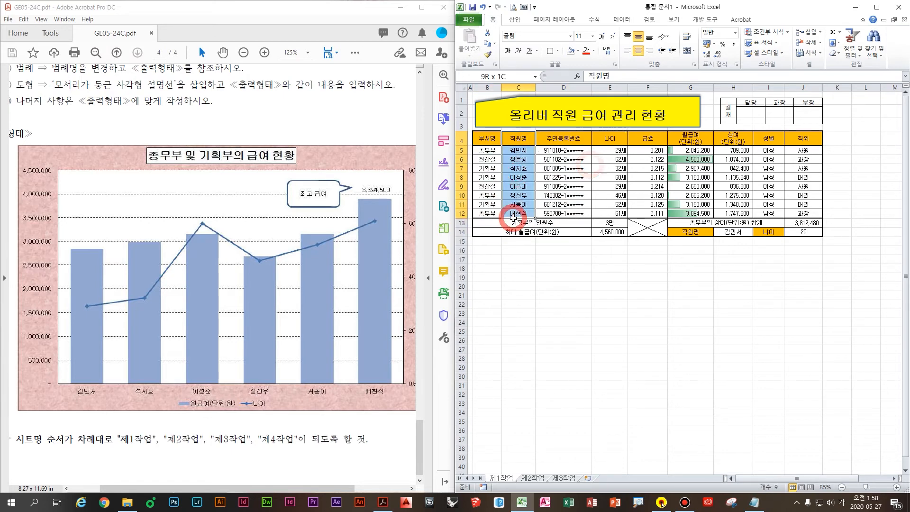
pyautogui.moveTo(610, 138); pyautogui.dragTo(622, 213)
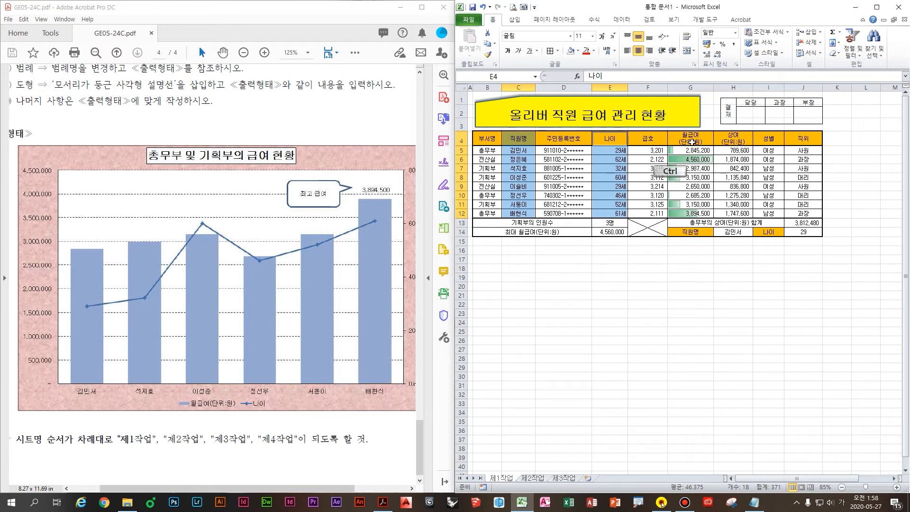
pyautogui.moveTo(692, 140); pyautogui.dragTo(702, 210)
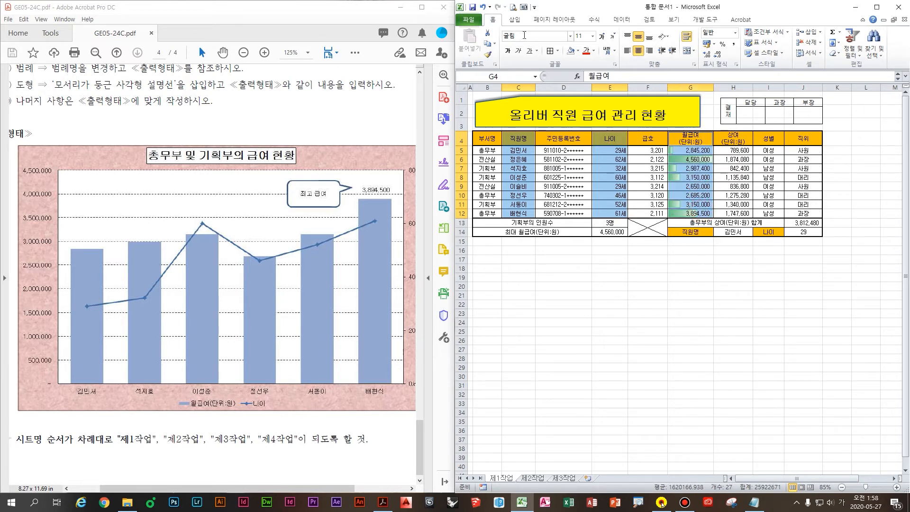
pyautogui.click(516, 21)
pyautogui.click(600, 42)
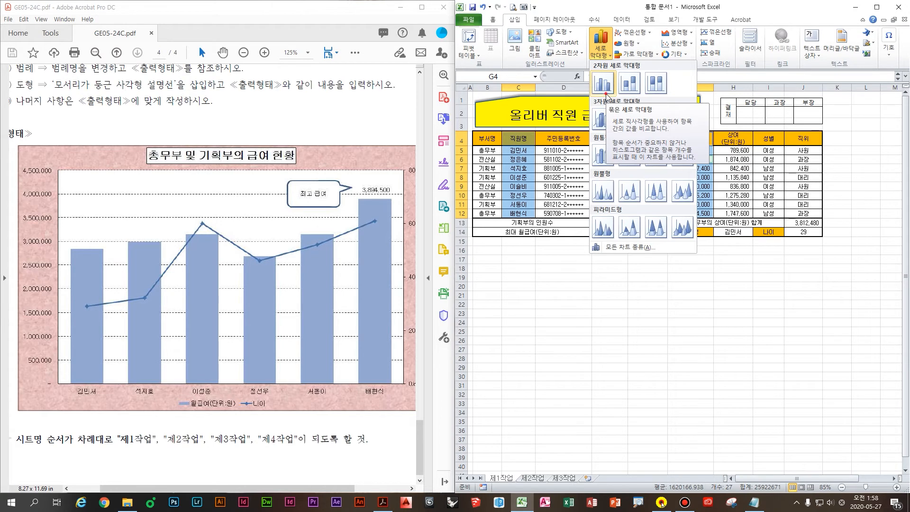
pyautogui.click(604, 83)
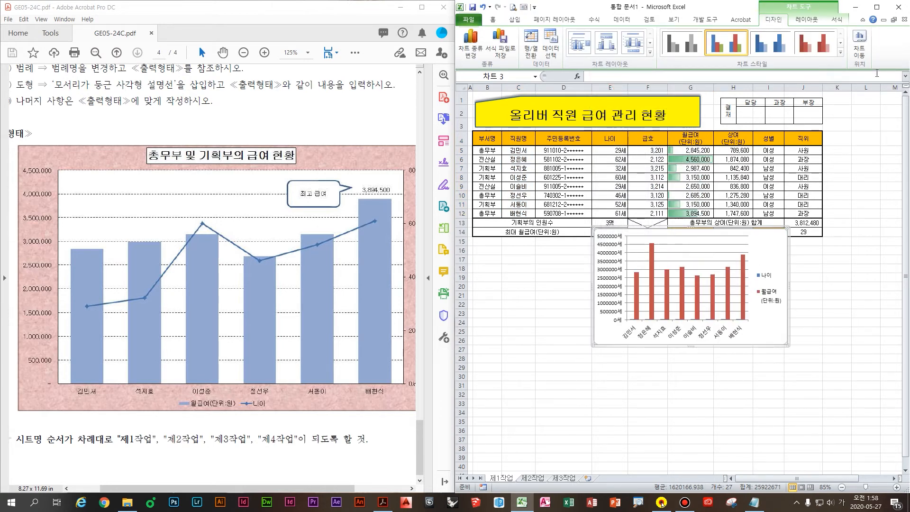
# Move the chart to a new sheet named 제4작업 and place that sheet after 제3작업
pyautogui.click(859, 43)
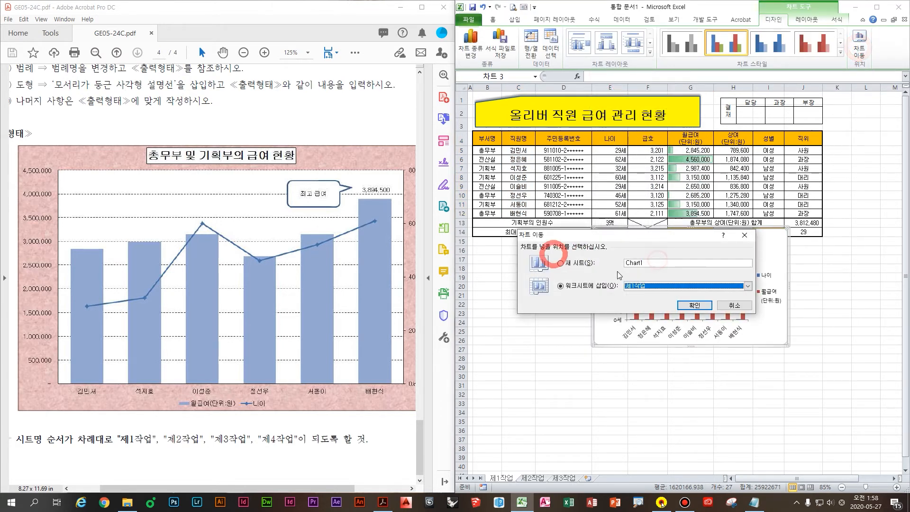
pyautogui.click(561, 262)
pyautogui.write('제4')
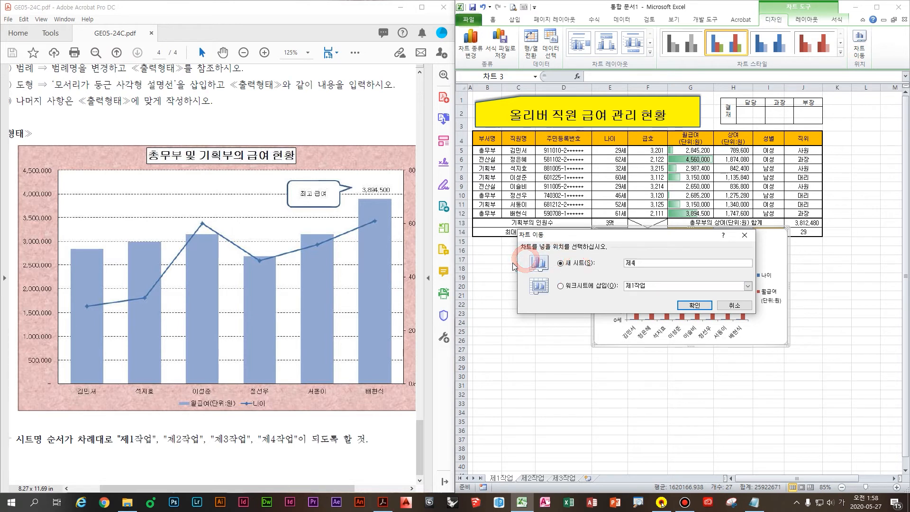
pyautogui.write('작업')
pyautogui.press('Return')
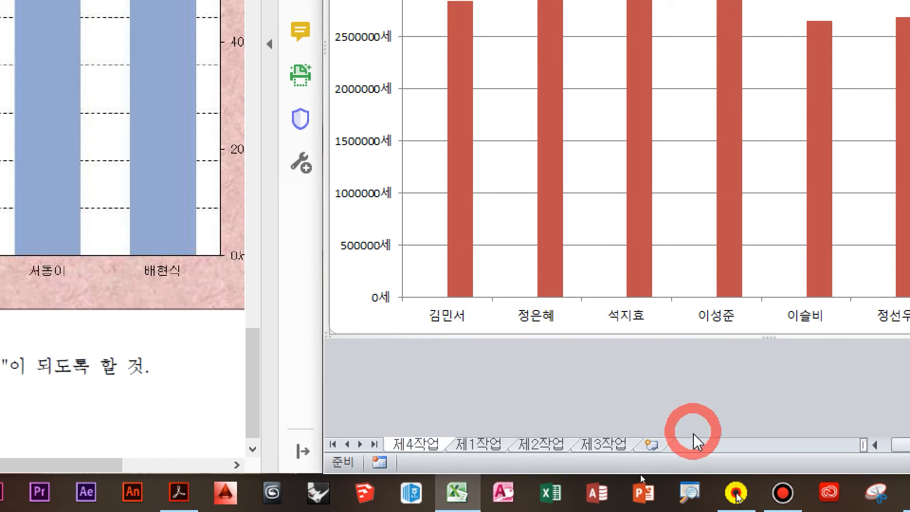
pyautogui.moveTo(462, 441); pyautogui.dragTo(683, 433)
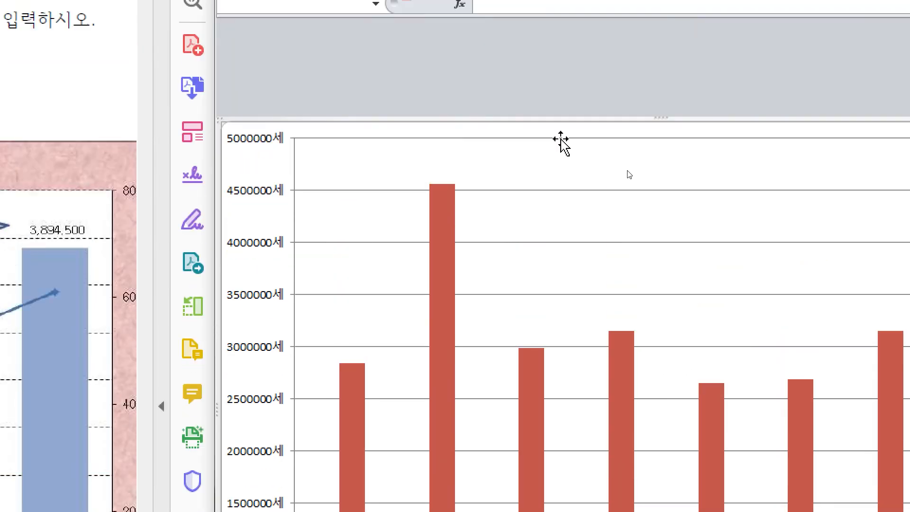
pyautogui.rightClick(525, 166)
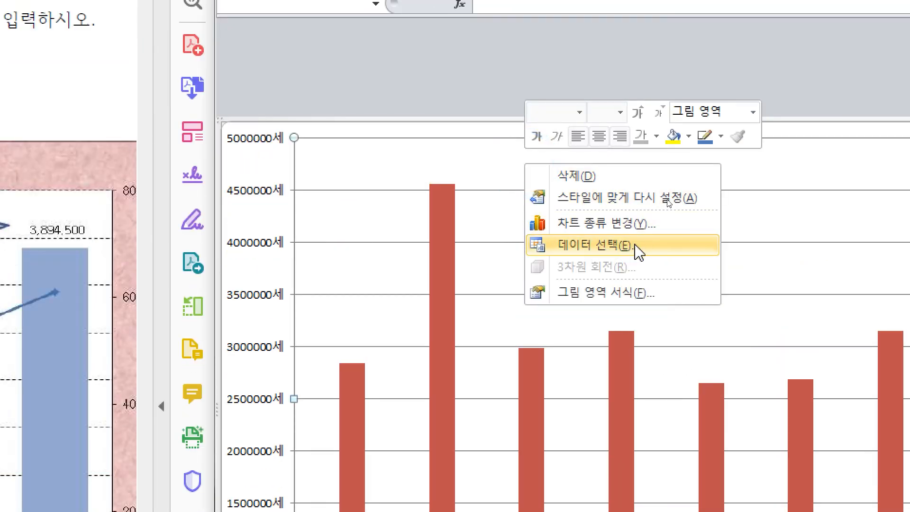
pyautogui.click(634, 256)
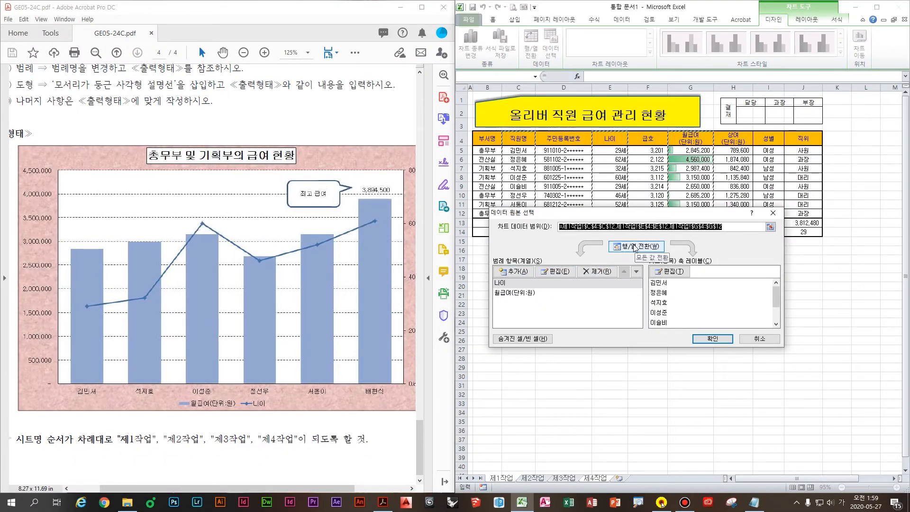
pyautogui.click(615, 248)
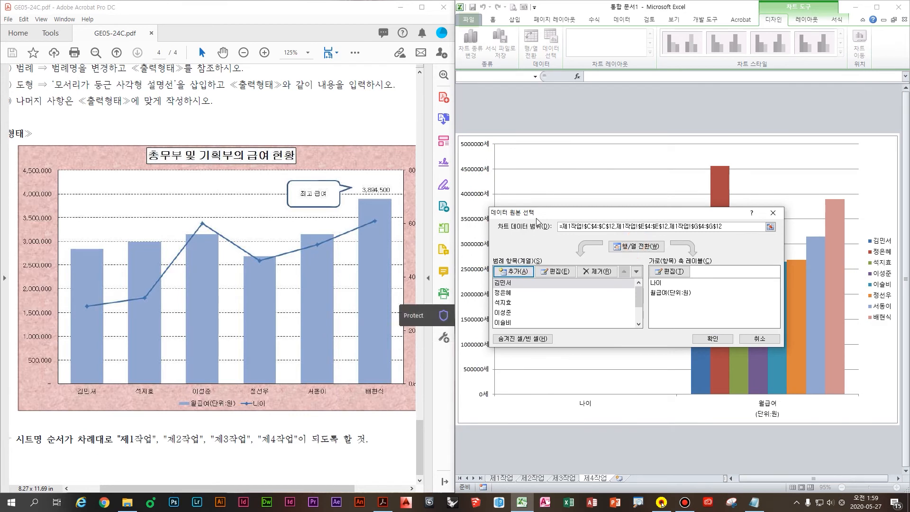
pyautogui.moveTo(541, 213); pyautogui.dragTo(520, 221)
pyautogui.click(493, 295)
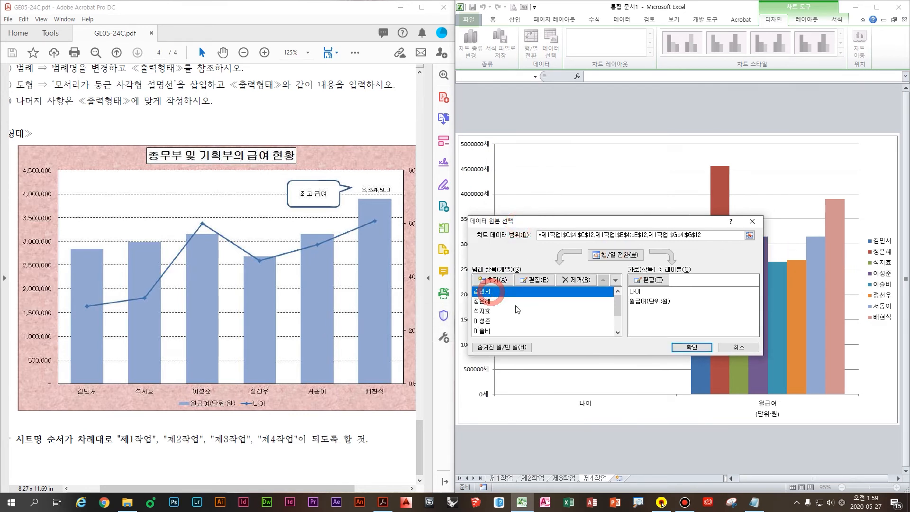
pyautogui.click(505, 302)
pyautogui.click(571, 281)
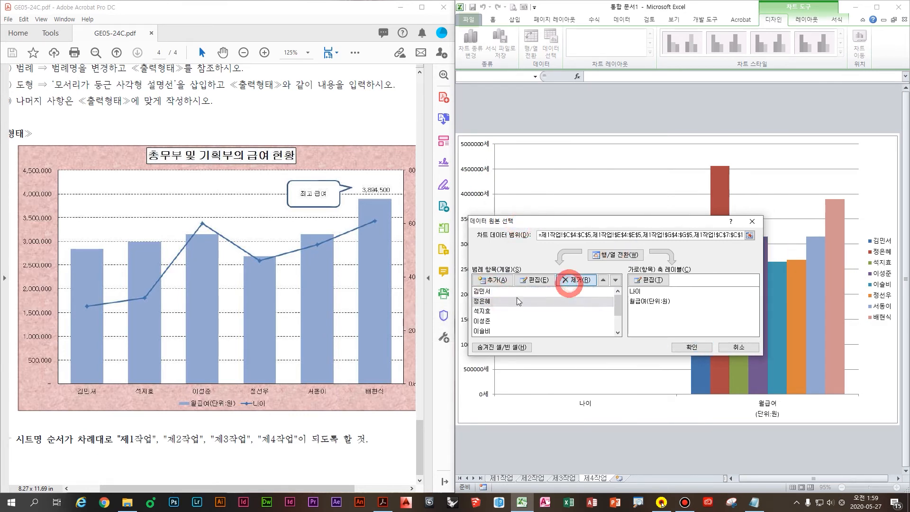
pyautogui.click(504, 301)
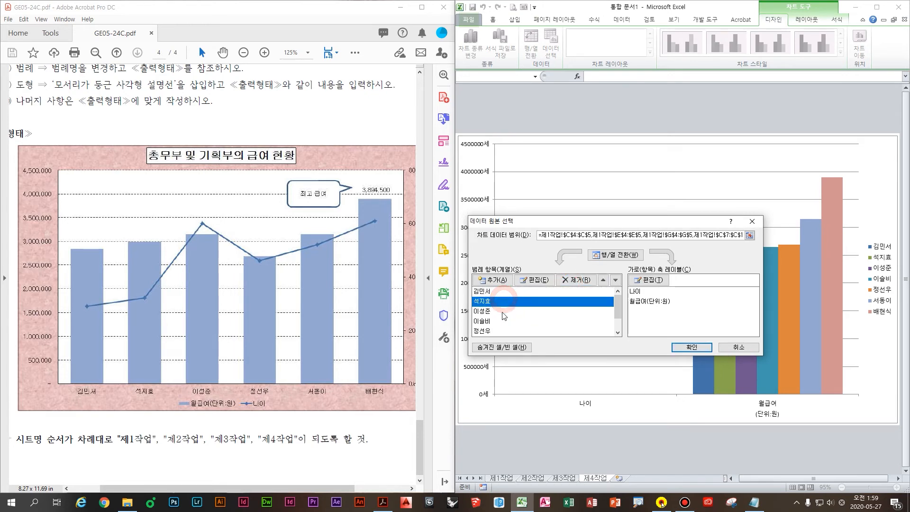
# Check the spelling of the second employee's name on the sample chart's category axis and leave the chart's data source unchanged
pyautogui.click(258, 341)
pyautogui.keyDown('ctrl'); pyautogui.scroll(4, 168, 366); pyautogui.keyUp('ctrl')
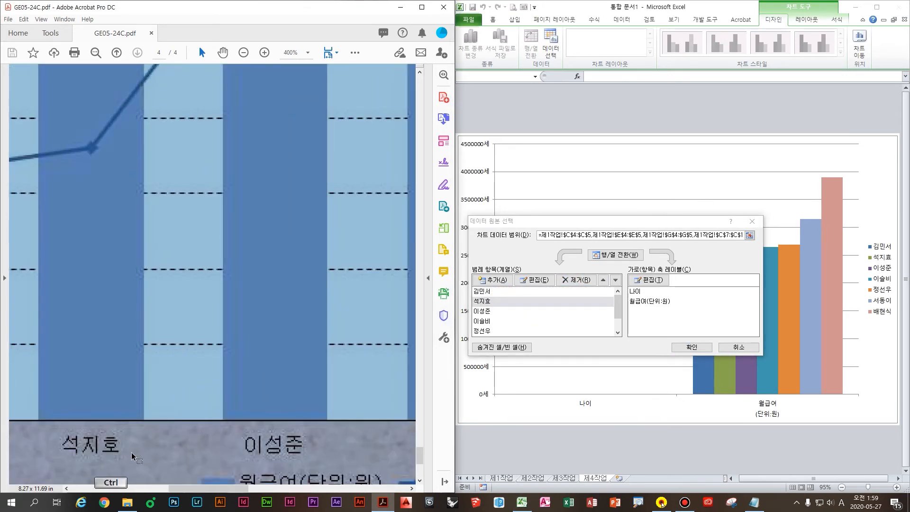
pyautogui.keyDown('ctrl'); pyautogui.scroll(-2, 124, 452); pyautogui.keyUp('ctrl')
pyautogui.keyDown('ctrl'); pyautogui.scroll(-1, 128, 462); pyautogui.keyUp('ctrl')
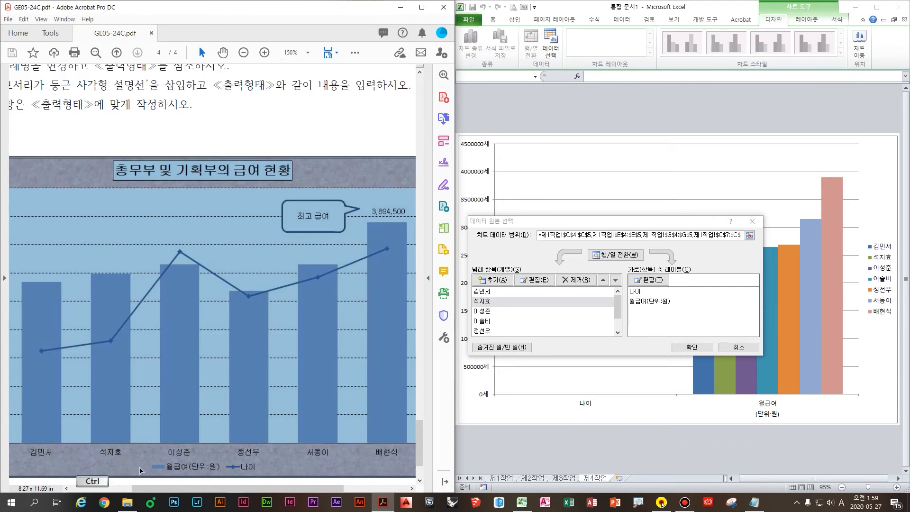
pyautogui.keyDown('ctrl'); pyautogui.scroll(2, 139, 468); pyautogui.keyUp('ctrl')
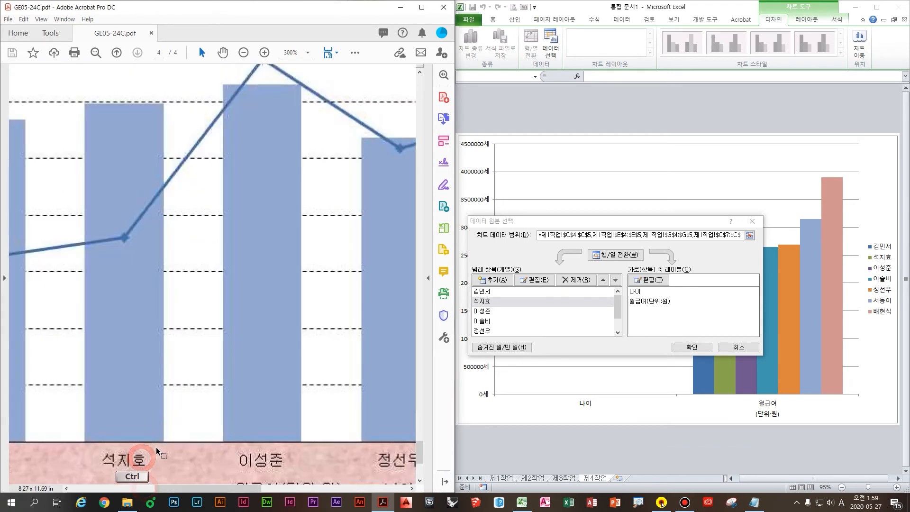
pyautogui.scroll(-1, 158, 452)
pyautogui.keyDown('ctrl'); pyautogui.scroll(-1, 155, 455); pyautogui.keyUp('ctrl')
pyautogui.keyDown('ctrl'); pyautogui.scroll(1, 294, 426); pyautogui.keyUp('ctrl')
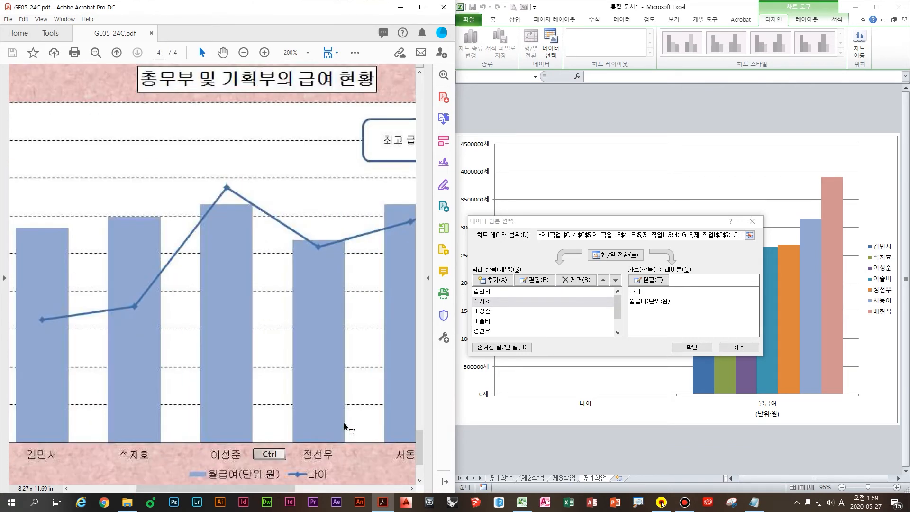
pyautogui.click(737, 346)
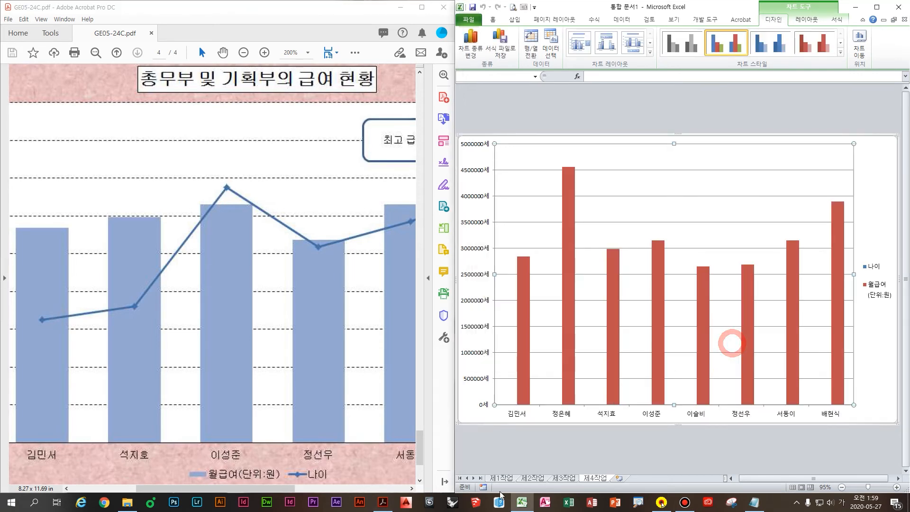
# Correct the last syllable of the employee name in cell C7 of 제1작업 to match the sample chart
pyautogui.click(504, 478)
pyautogui.click(548, 176)
pyautogui.click(525, 170)
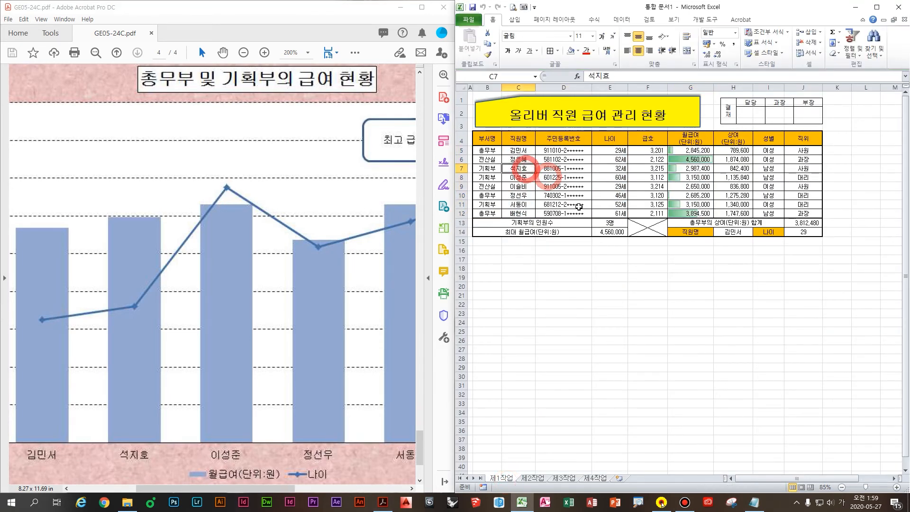
pyautogui.press('BackSpace')
pyautogui.write('석지ㅎ')
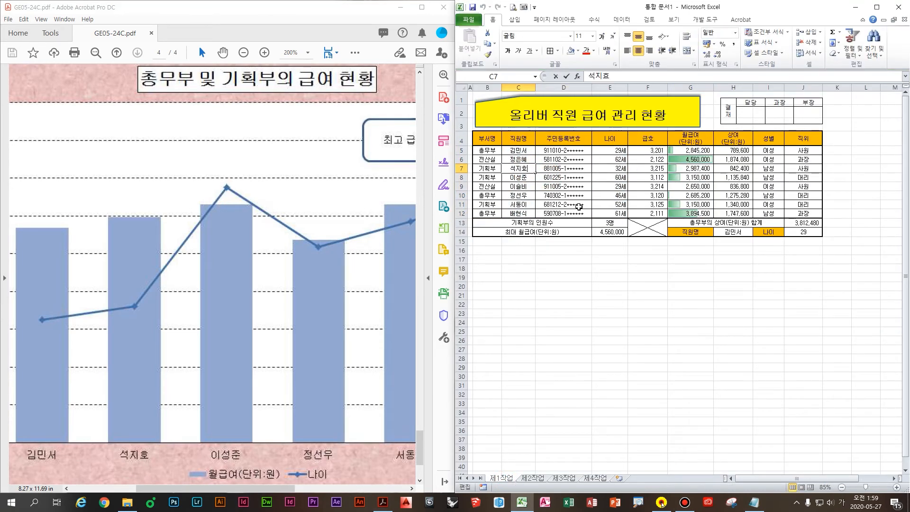
pyautogui.write('ㅗ')
pyautogui.press('Return')
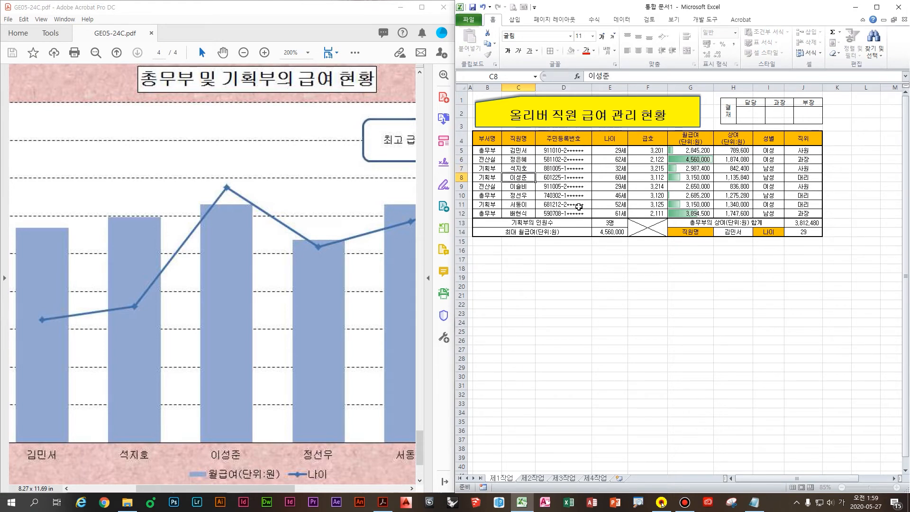
# Make the same employee name correction in cells C5 and C21 of 제2작업
pyautogui.click(532, 478)
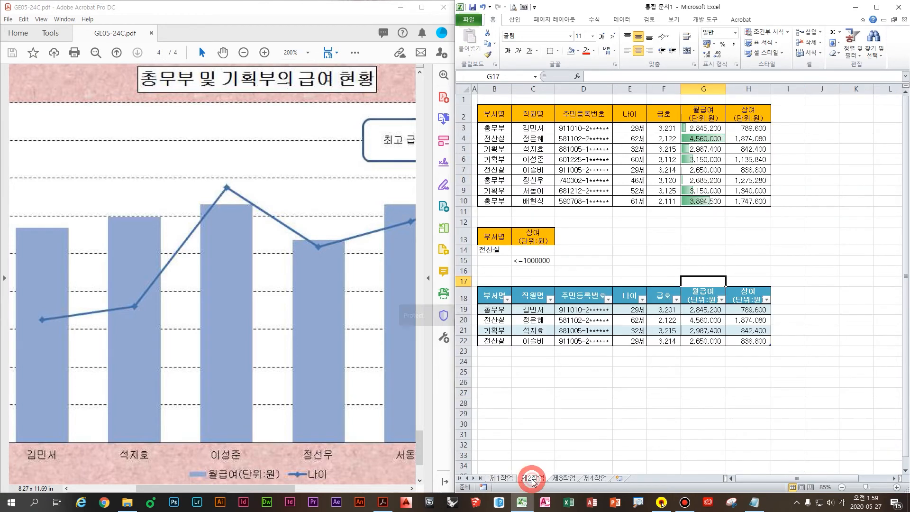
pyautogui.doubleClick(550, 151)
pyautogui.write('호')
pyautogui.press('Return')
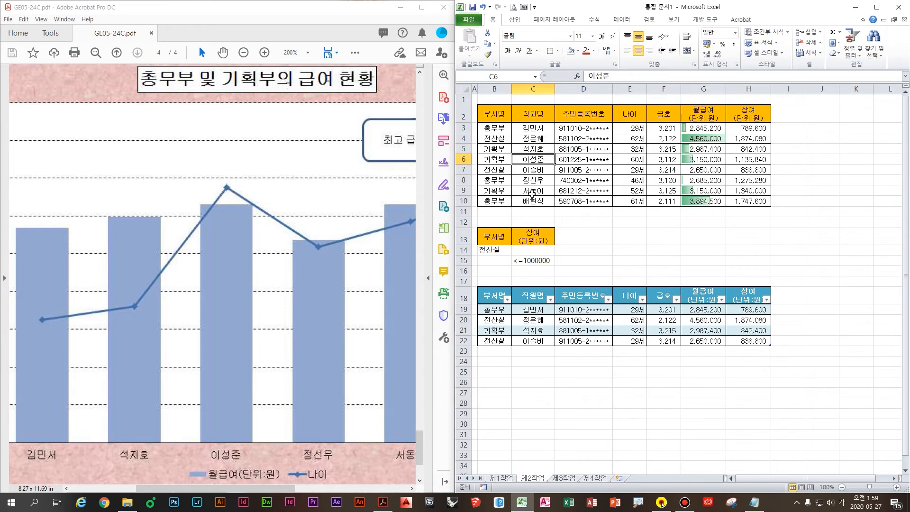
pyautogui.doubleClick(550, 330)
pyautogui.press('BackSpace')
pyautogui.write('호')
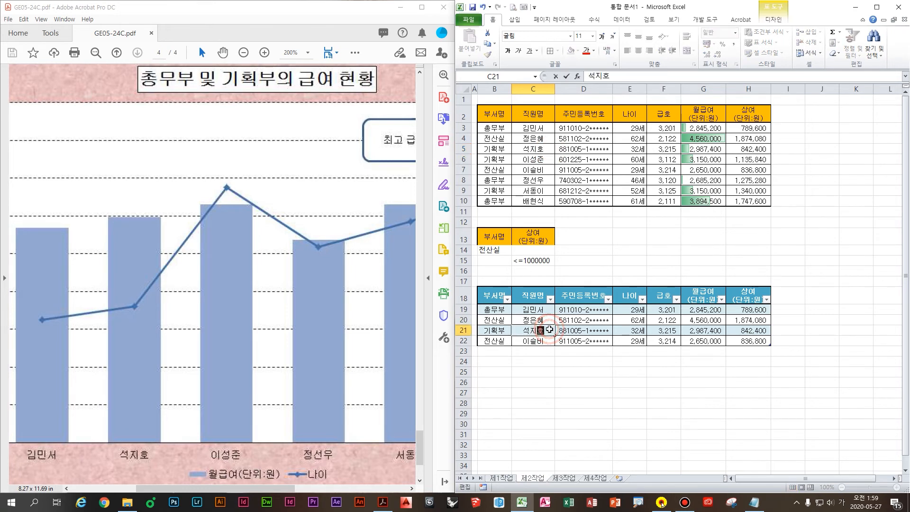
pyautogui.press('Return')
# Look over 제3작업, return to the 제4작업 chart and switch its rows and columns so each employee becomes a series
pyautogui.click(575, 479)
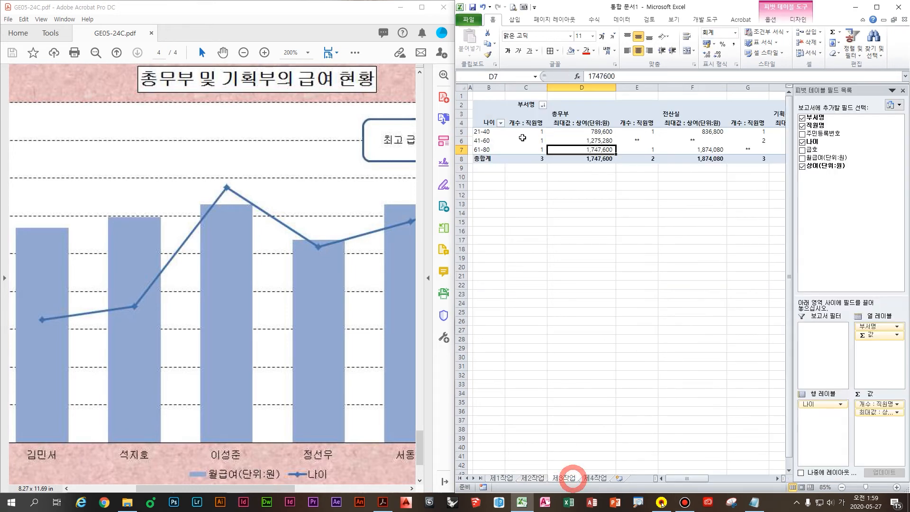
pyautogui.click(596, 479)
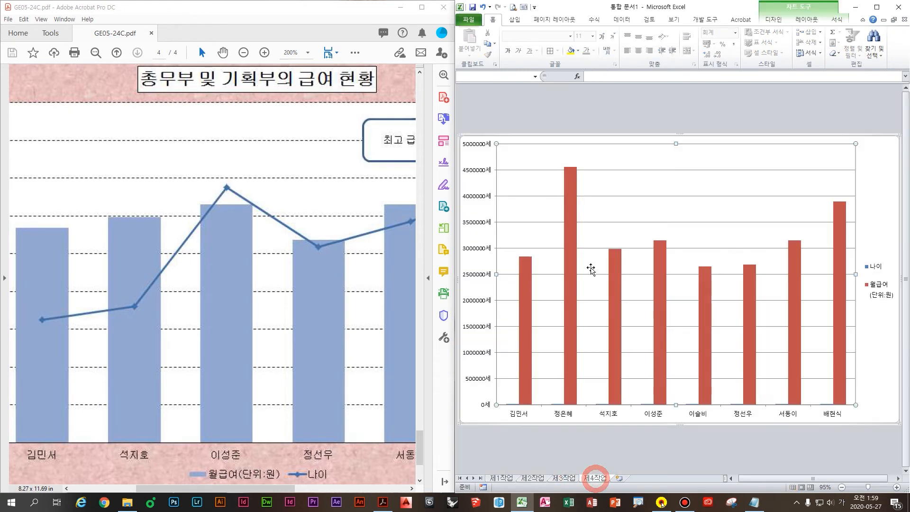
pyautogui.click(652, 173)
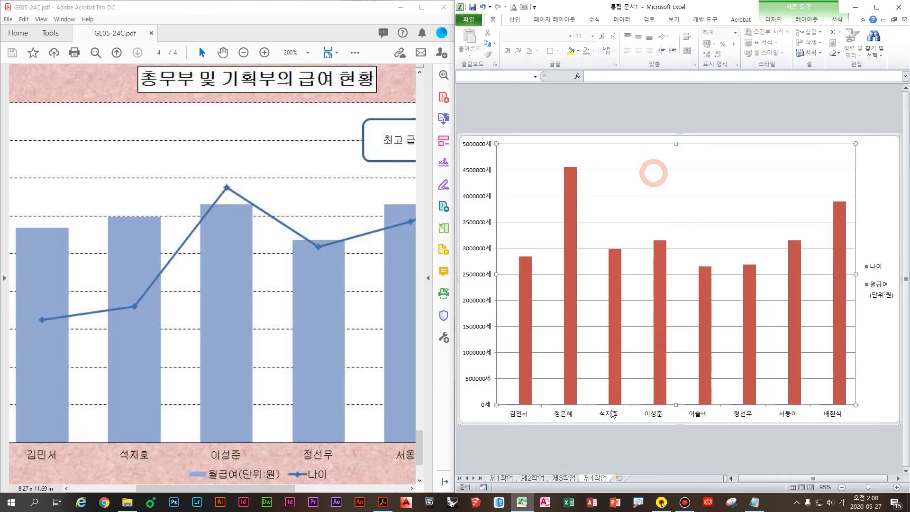
pyautogui.rightClick(603, 155)
pyautogui.click(652, 195)
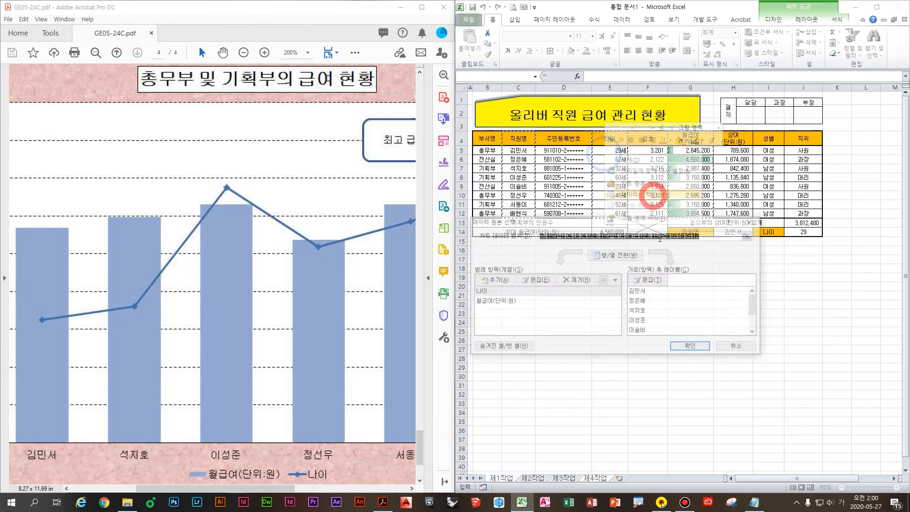
pyautogui.click(618, 255)
pyautogui.click(512, 303)
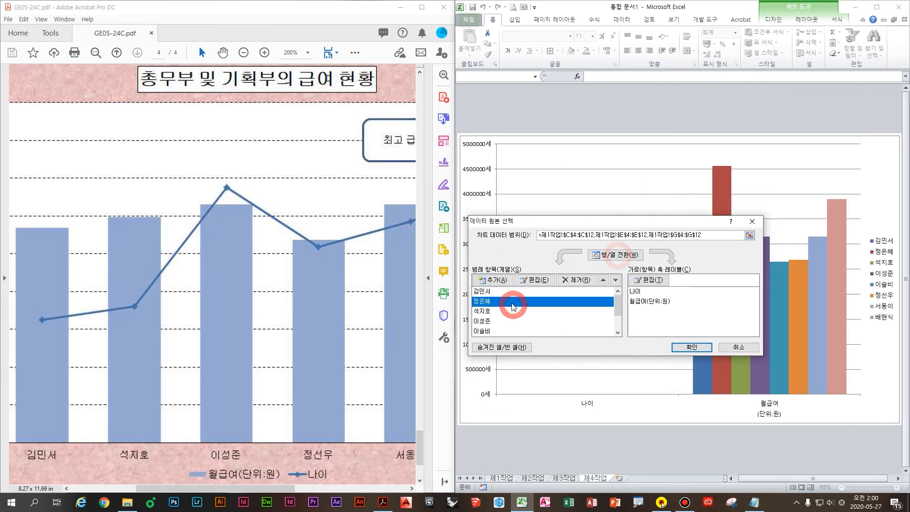
# Remove the series of the two 전산실 employees that are missing from the sample chart
pyautogui.click(215, 303)
pyautogui.scroll(-1, 215, 302)
pyautogui.scroll(-1, 214, 303)
pyautogui.scroll(1, 214, 303)
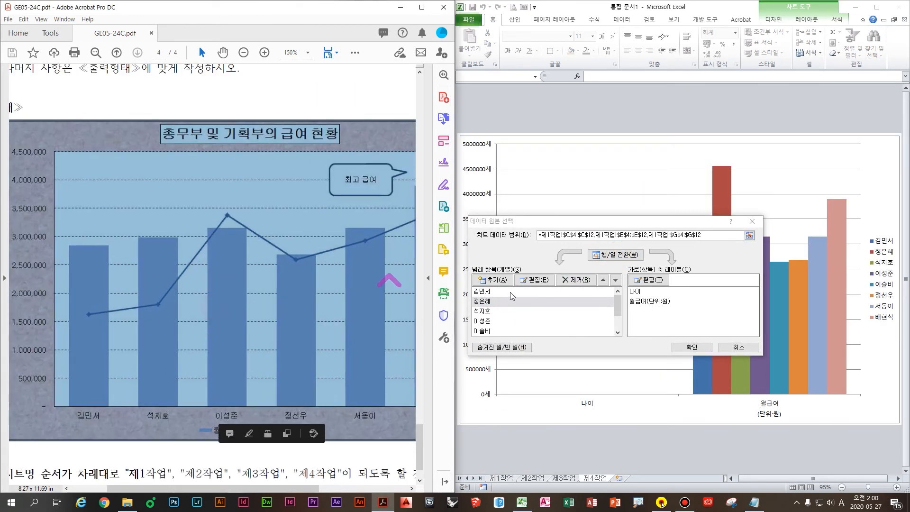
pyautogui.click(500, 301)
pyautogui.click(572, 281)
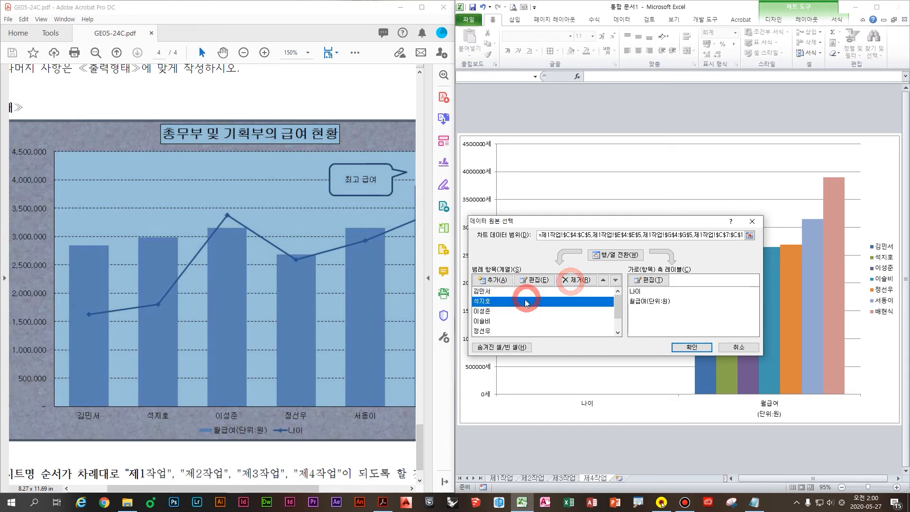
pyautogui.click(516, 311)
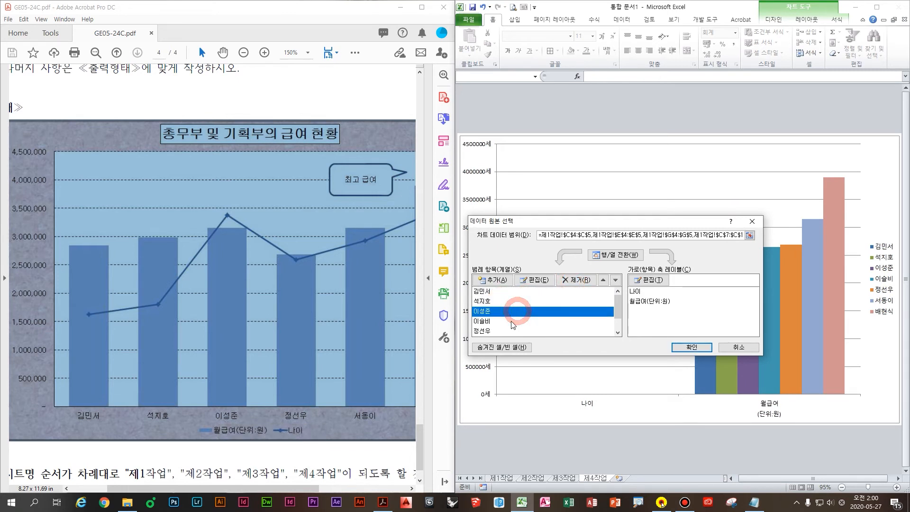
pyautogui.click(511, 320)
pyautogui.click(573, 280)
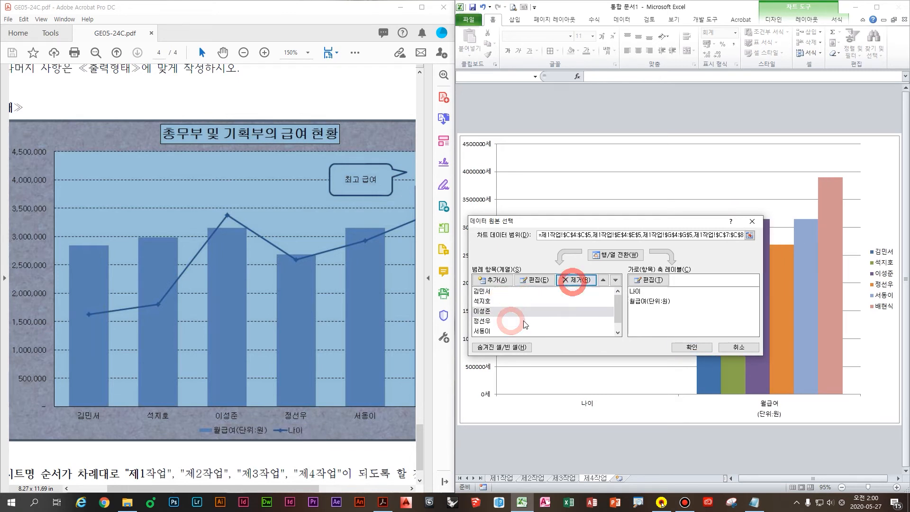
# Compare the remaining employee series with the sample chart's categories and switch the rows and columns back
pyautogui.click(516, 321)
pyautogui.click(523, 331)
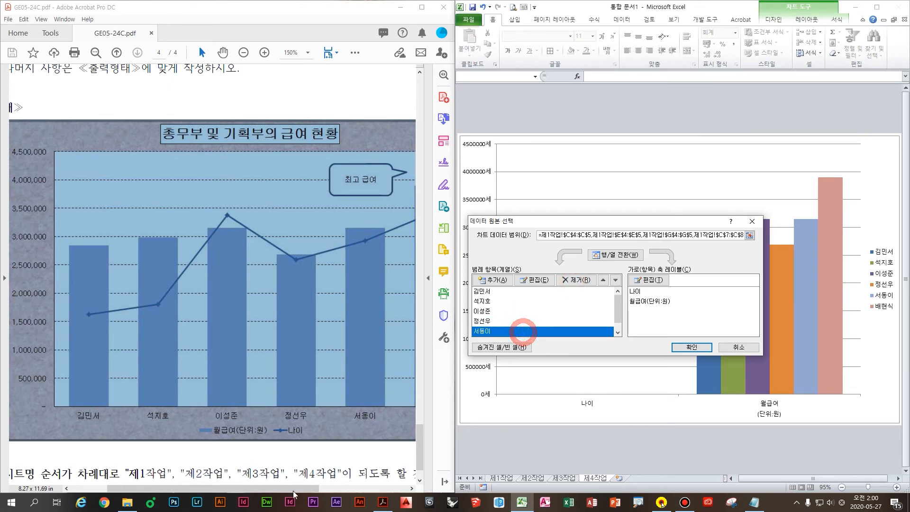
pyautogui.moveTo(296, 488); pyautogui.dragTo(355, 488)
pyautogui.click(512, 331)
pyautogui.scroll(-1, 512, 331)
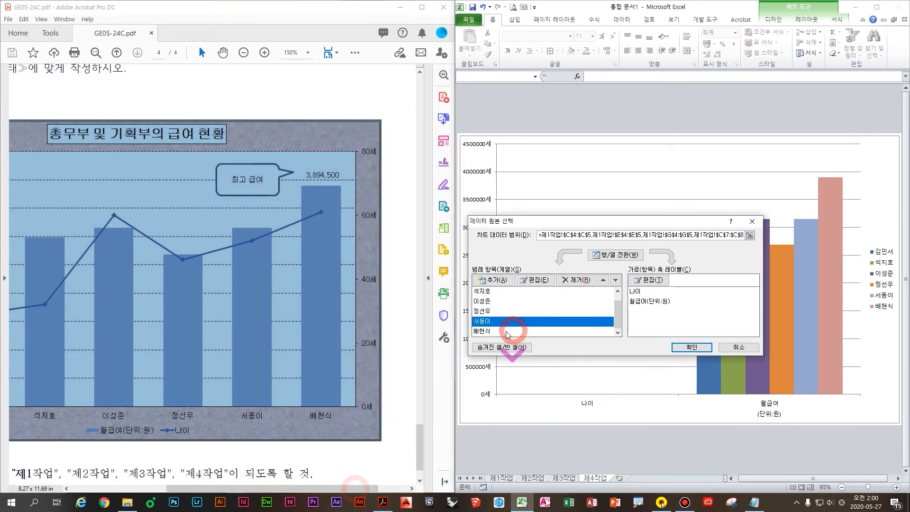
pyautogui.click(507, 330)
pyautogui.click(615, 255)
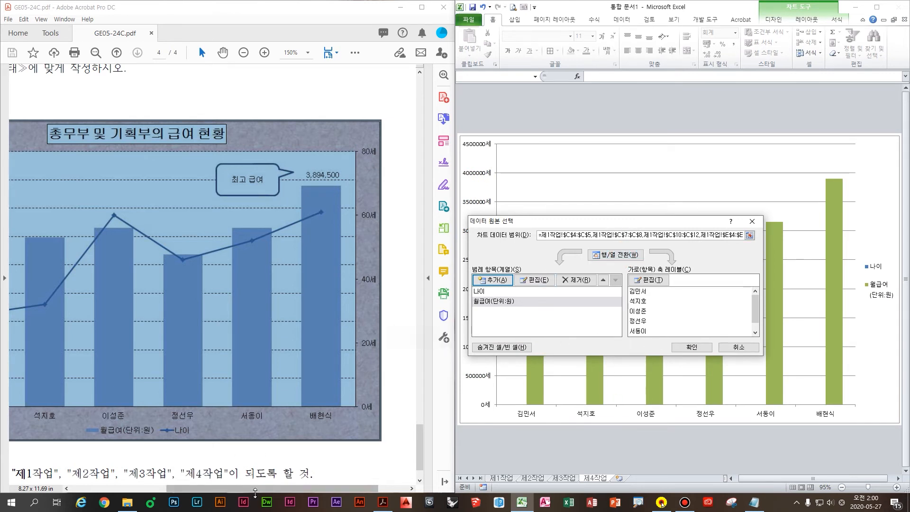
pyautogui.hotkey('ctrl', '2')
pyautogui.moveTo(61, 417); pyautogui.dragTo(161, 445)
pyautogui.moveTo(842, 267); pyautogui.dragTo(904, 318)
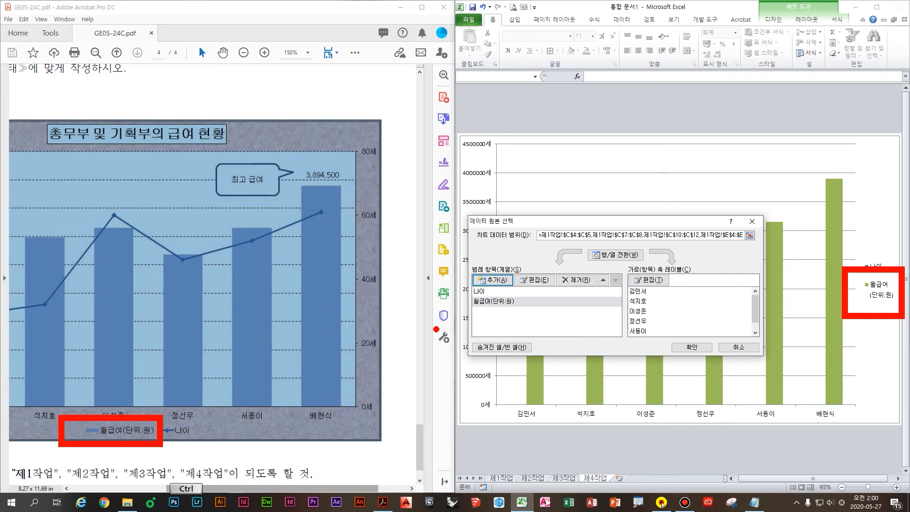
pyautogui.moveTo(608, 242)
pyautogui.mouseDown()
pyautogui.moveTo(618, 258)
pyautogui.moveTo(680, 207)
pyautogui.mouseUp()
pyautogui.moveTo(540, 308)
pyautogui.mouseDown()
pyautogui.moveTo(494, 278)
pyautogui.moveTo(523, 322)
pyautogui.mouseUp()
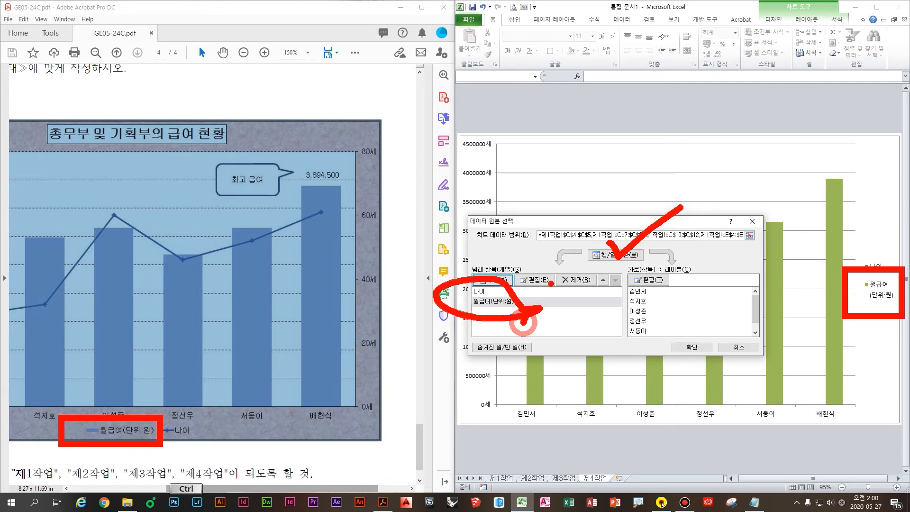
pyautogui.moveTo(532, 266); pyautogui.dragTo(548, 246)
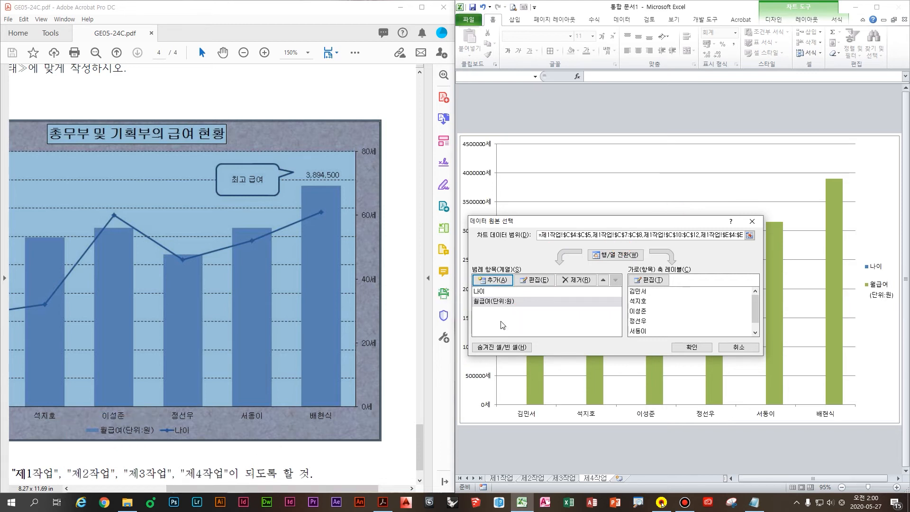
# Rename the 월급여 series to 월급여(단위:원) on a single line, replacing its cell reference
pyautogui.click(508, 301)
pyautogui.click(531, 280)
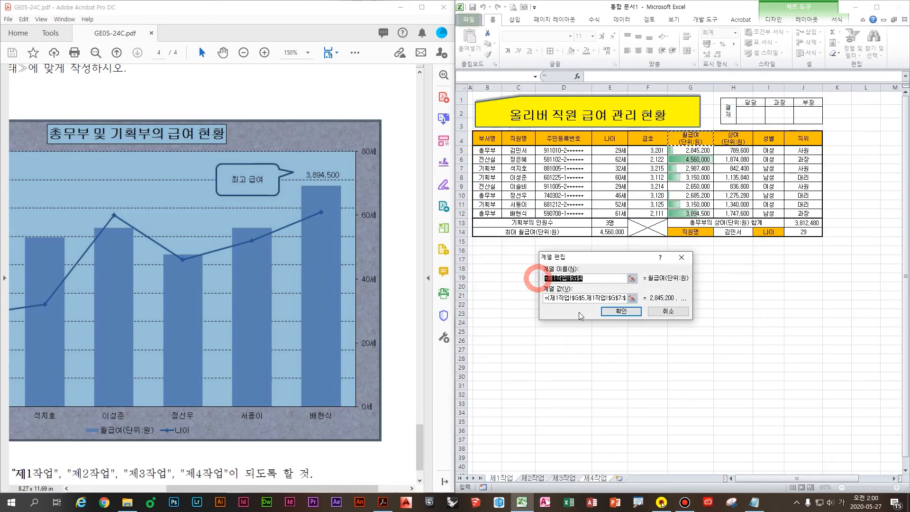
pyautogui.press('Delete')
pyautogui.write('월급여')
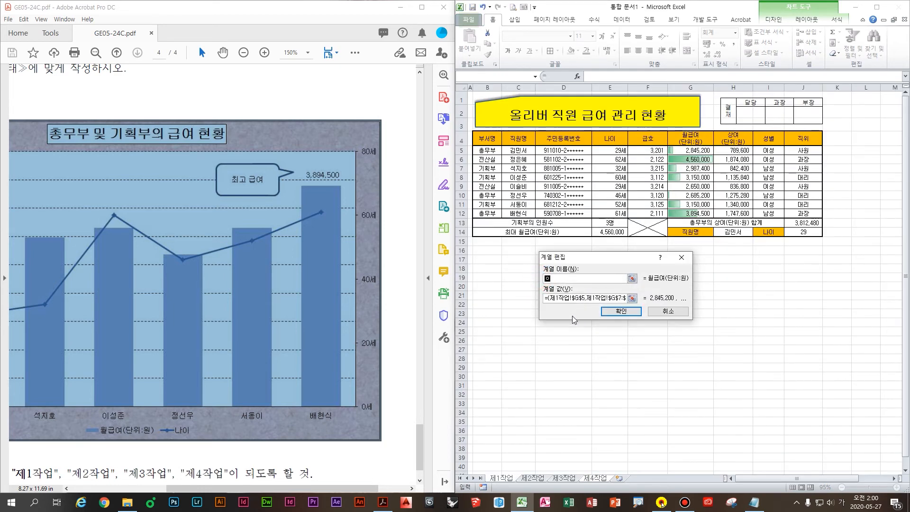
pyautogui.write('(단위:원)')
pyautogui.click(621, 311)
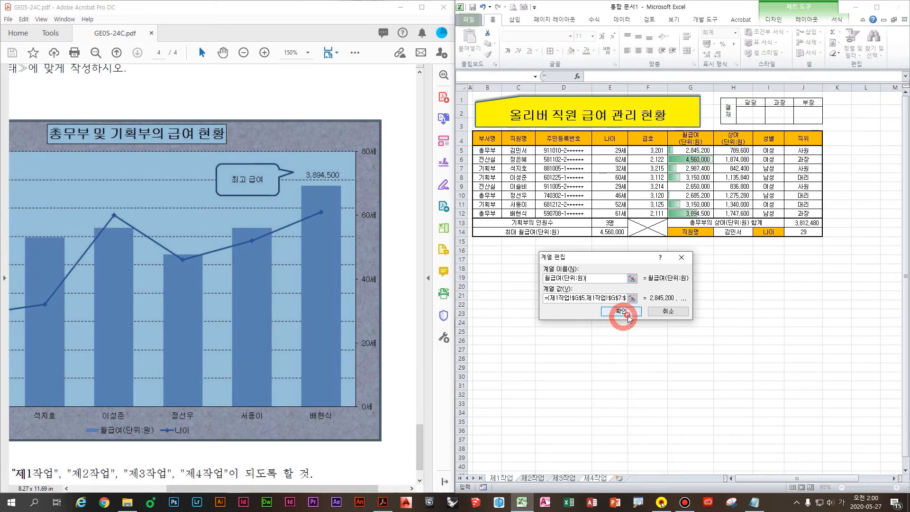
# Accept the edited chart data source and review the 제4작업 conditions on chart type, data range, location, design and area formatting
pyautogui.click(692, 346)
pyautogui.click(102, 275)
pyautogui.scroll(-3, 126, 282)
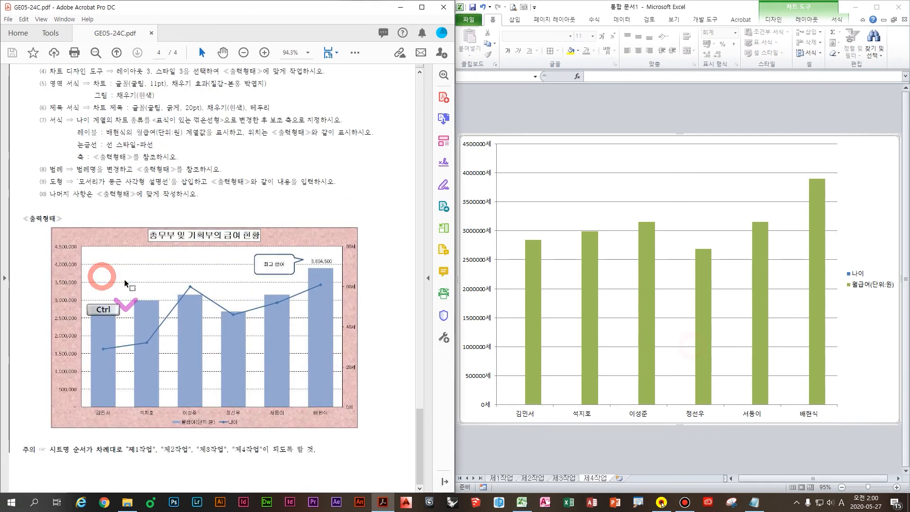
pyautogui.scroll(5, 139, 261)
pyautogui.hotkey('ctrl', '2')
pyautogui.moveTo(207, 136)
pyautogui.mouseDown()
pyautogui.moveTo(211, 142)
pyautogui.moveTo(233, 116)
pyautogui.mouseUp()
pyautogui.moveTo(240, 149)
pyautogui.mouseDown()
pyautogui.moveTo(267, 136)
pyautogui.moveTo(292, 154)
pyautogui.mouseUp()
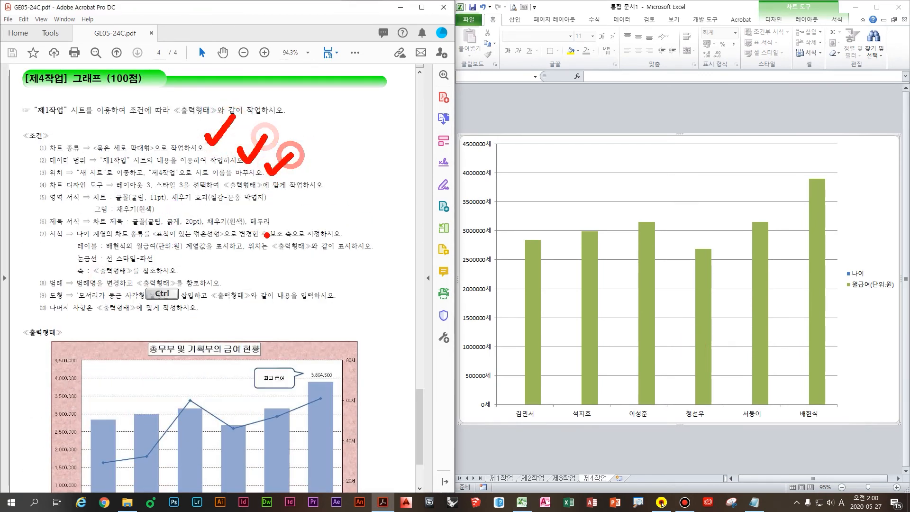
pyautogui.moveTo(224, 272); pyautogui.dragTo(250, 257)
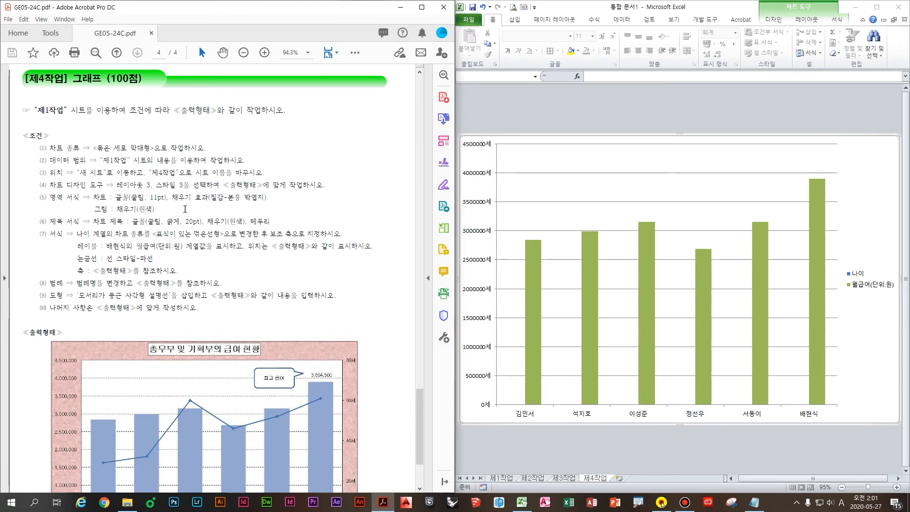
# Apply chart layout 3 (레이아웃 3) and chart style 3 (스타일 3) to the 제4작업 chart
pyautogui.click(577, 177)
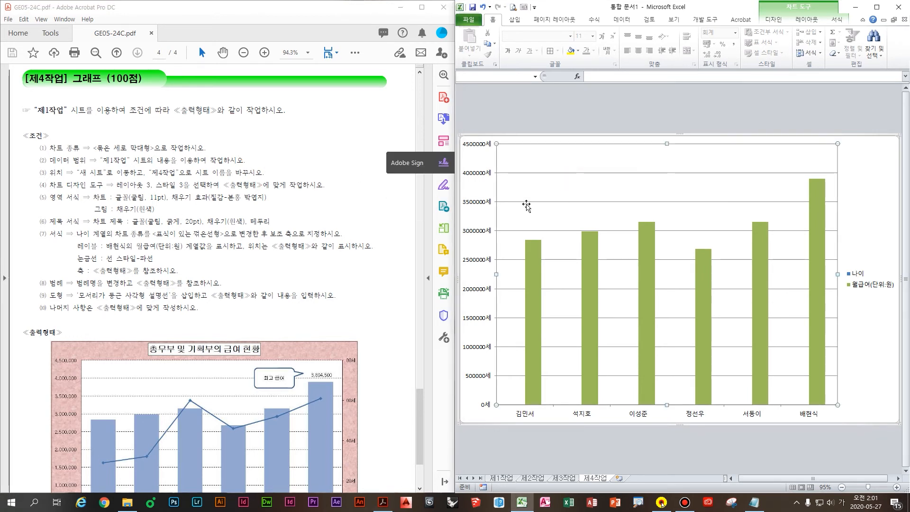
pyautogui.click(857, 181)
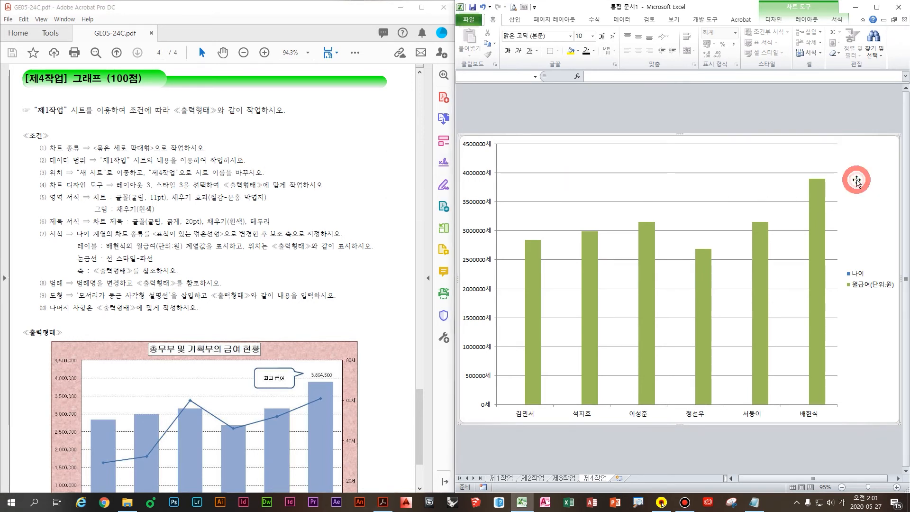
pyautogui.click(774, 21)
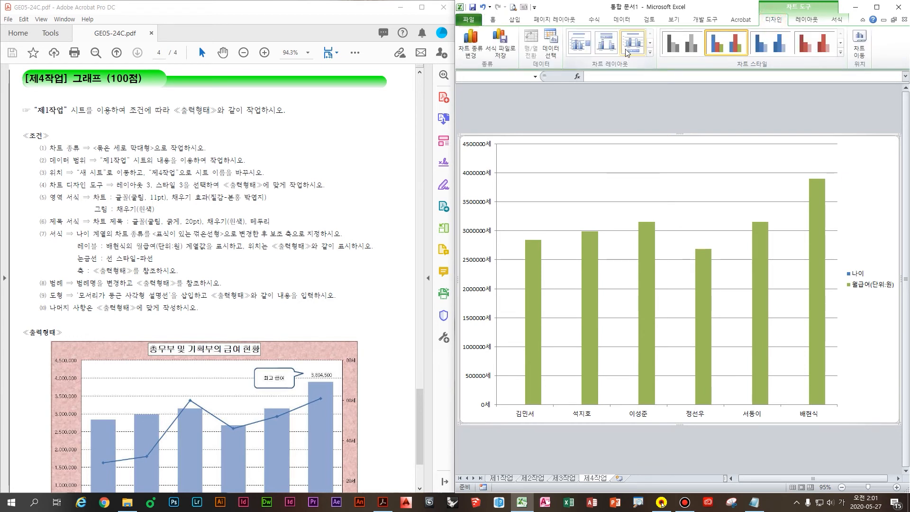
pyautogui.hotkey('ctrl', '2')
pyautogui.moveTo(818, 12)
pyautogui.mouseDown()
pyautogui.moveTo(796, 30)
pyautogui.moveTo(816, 30)
pyautogui.mouseUp()
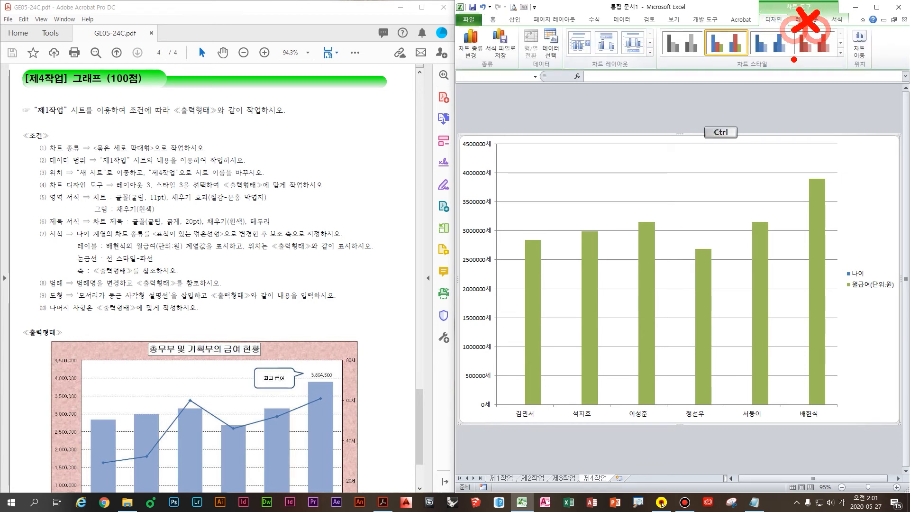
pyautogui.moveTo(742, 26); pyautogui.dragTo(782, 46)
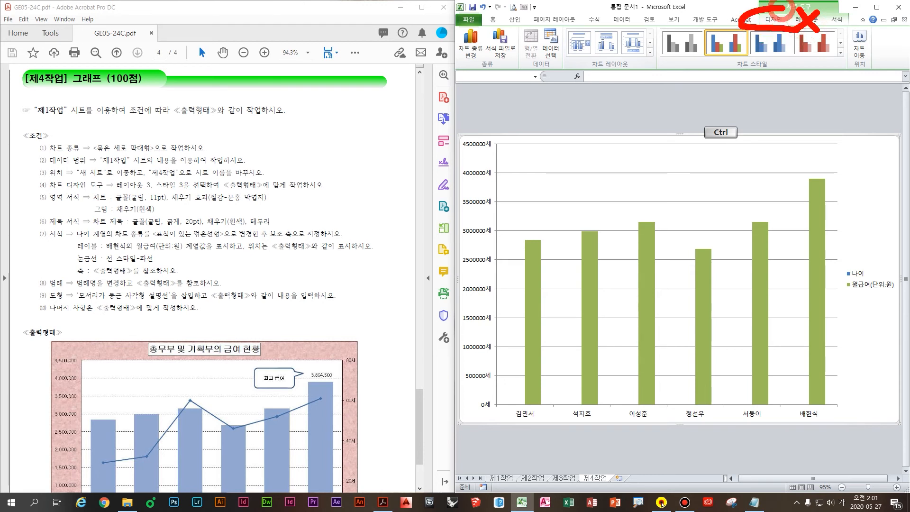
pyautogui.moveTo(573, 72); pyautogui.dragTo(649, 74)
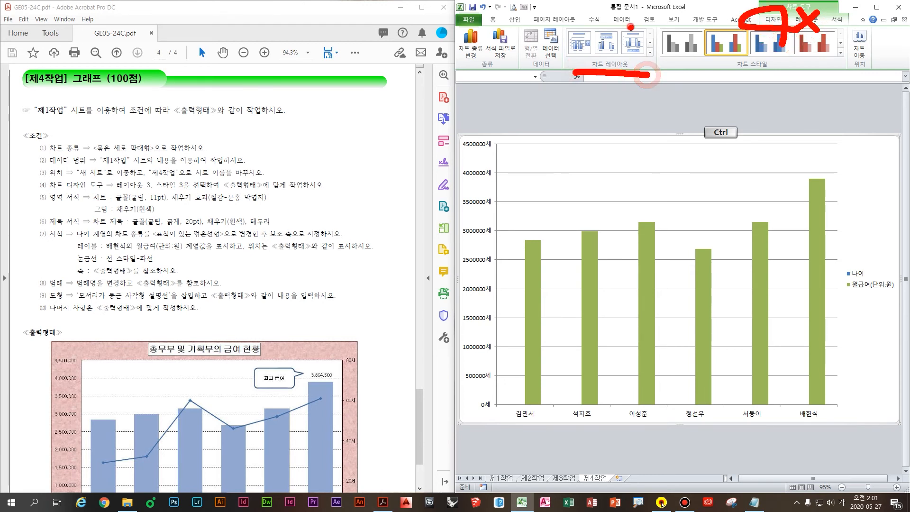
pyautogui.moveTo(626, 38); pyautogui.dragTo(660, 20)
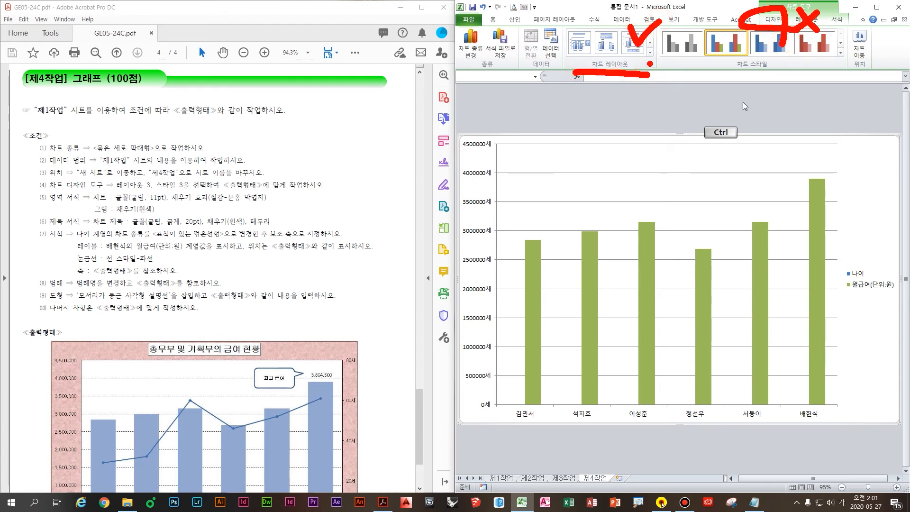
pyautogui.click(635, 43)
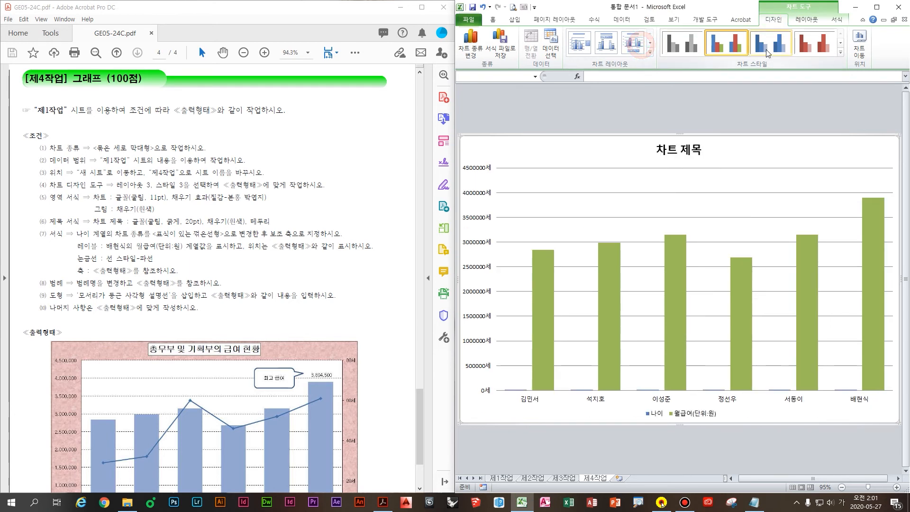
pyautogui.click(766, 47)
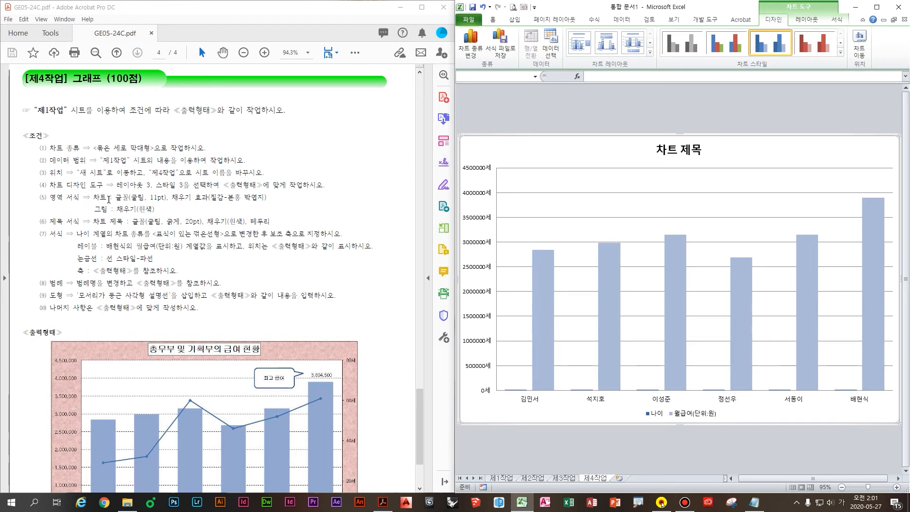
# Set the font of the whole chart area to 굴림 at 11 pt
pyautogui.rightClick(511, 149)
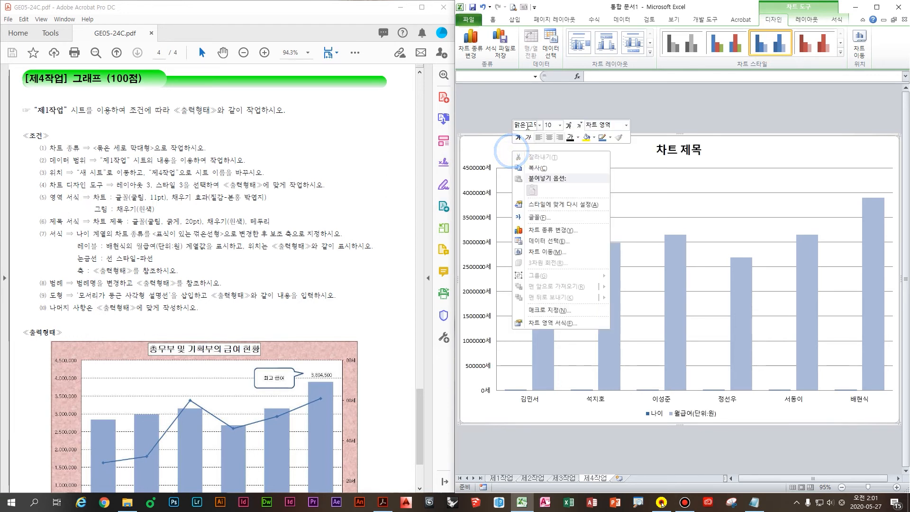
pyautogui.click(518, 126)
pyautogui.write('굴림')
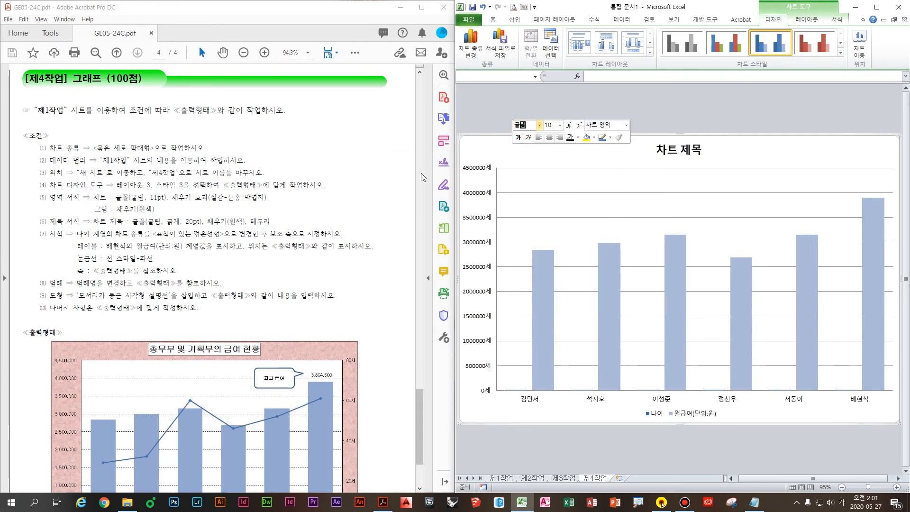
pyautogui.press('Return')
pyautogui.click(555, 126)
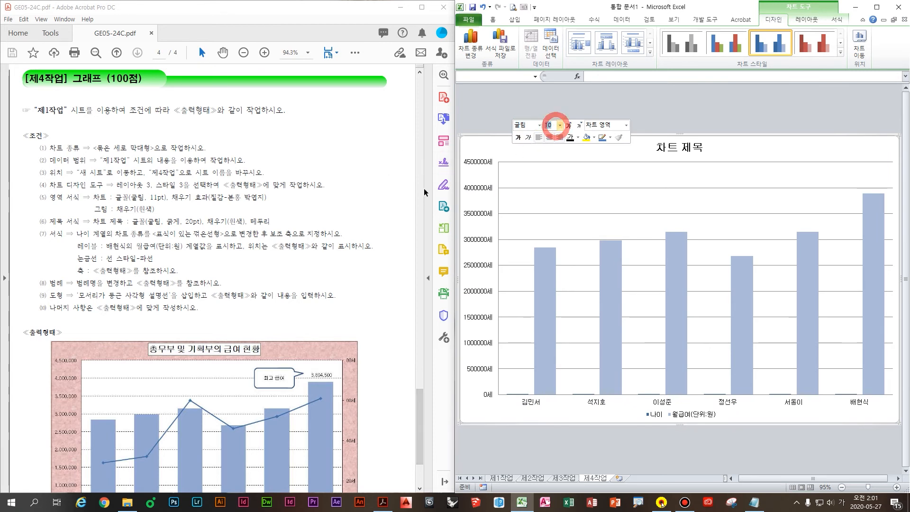
pyautogui.write('11')
pyautogui.press('Return')
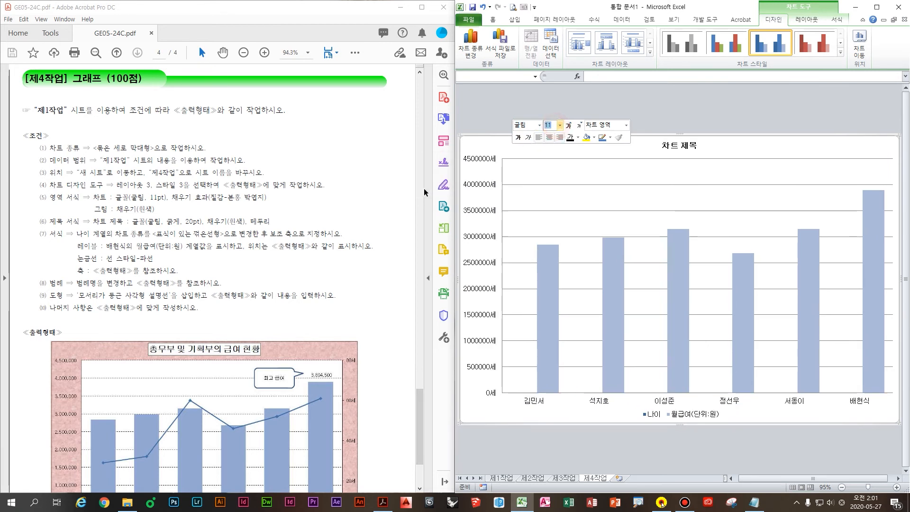
# Fill the chart area with the 분홍 박엽지 texture and the plot area with white
pyautogui.click(594, 138)
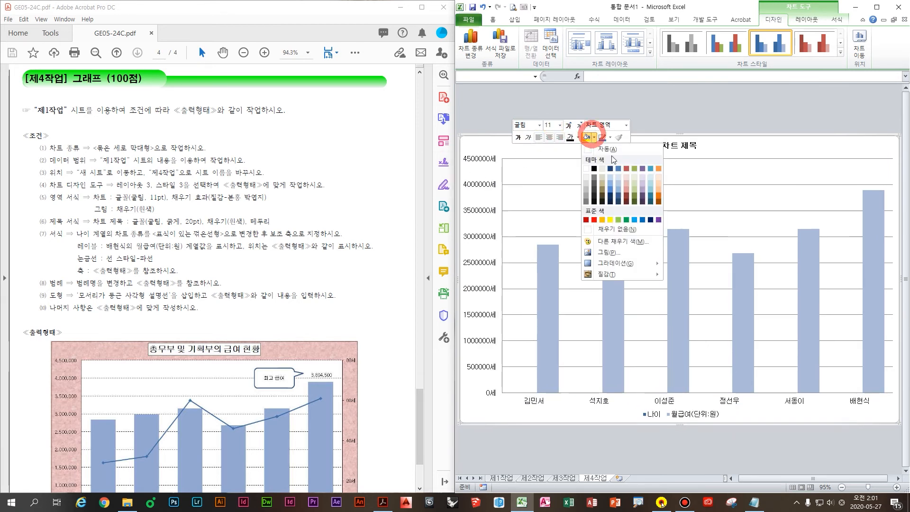
pyautogui.moveTo(618, 275)
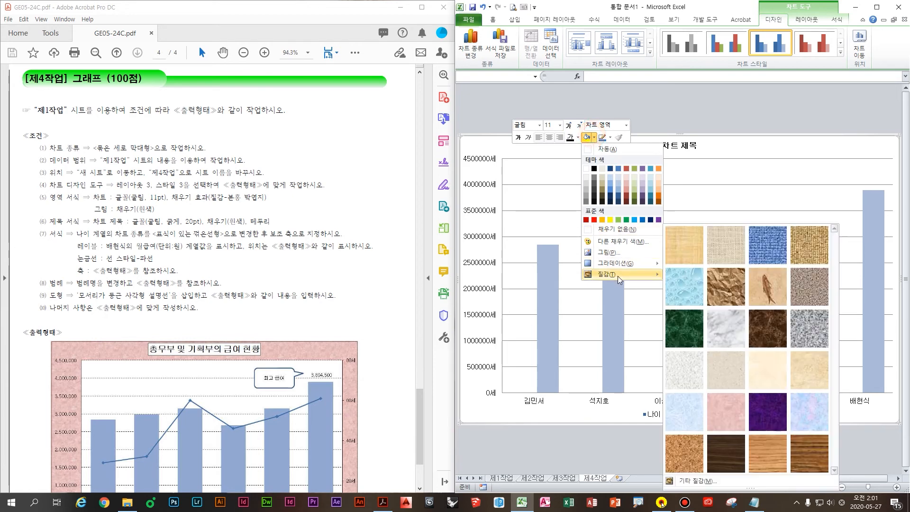
pyautogui.click(733, 405)
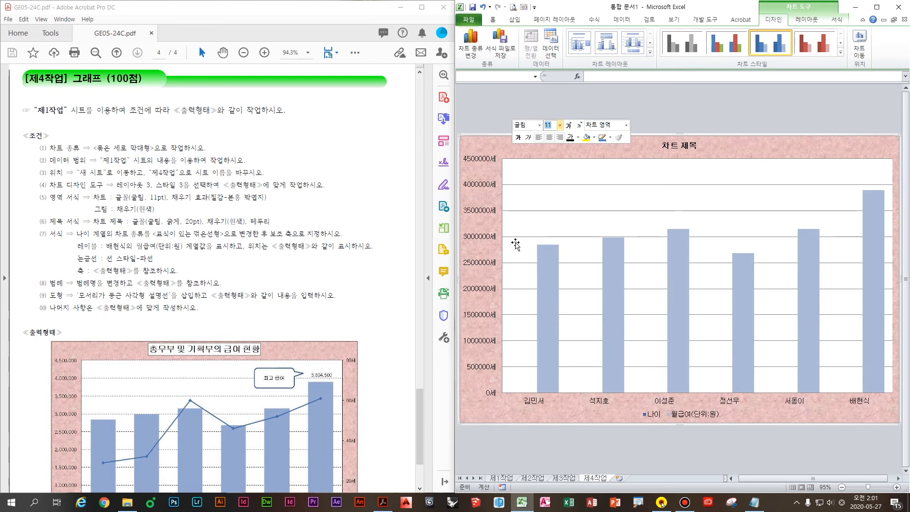
pyautogui.rightClick(602, 175)
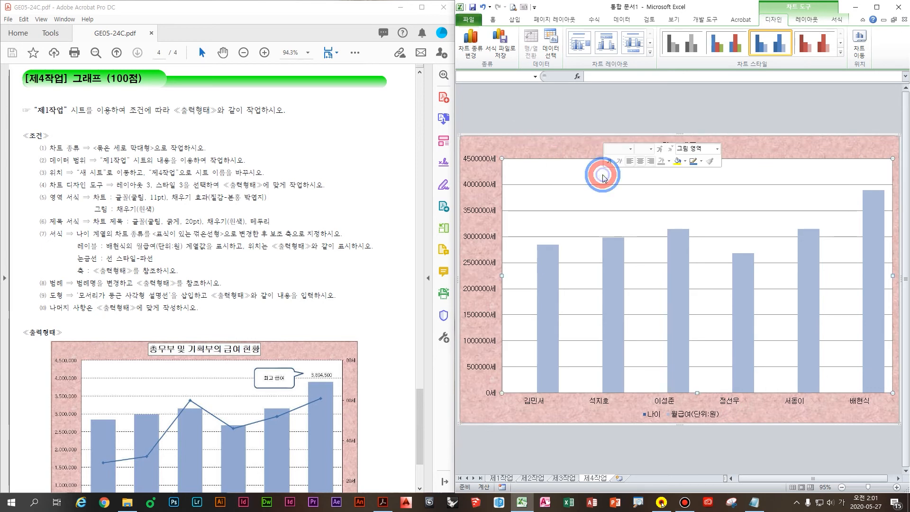
pyautogui.click(685, 164)
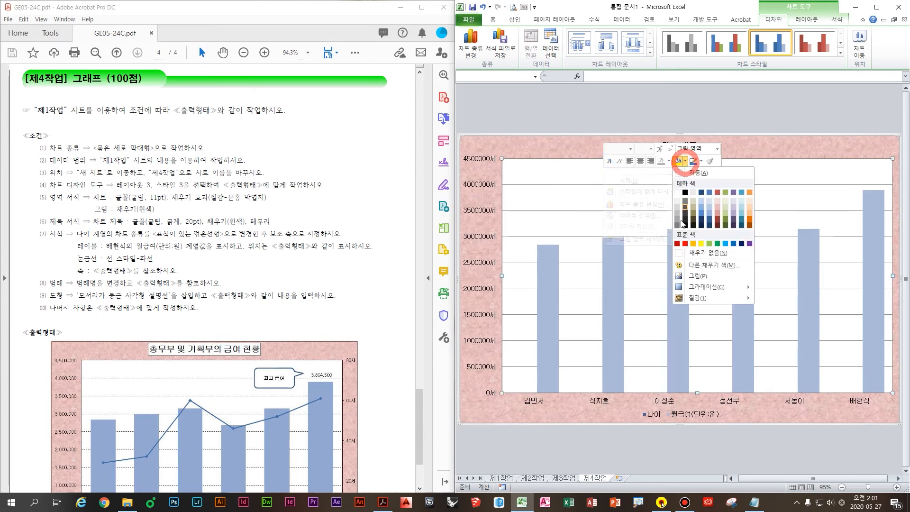
pyautogui.click(676, 191)
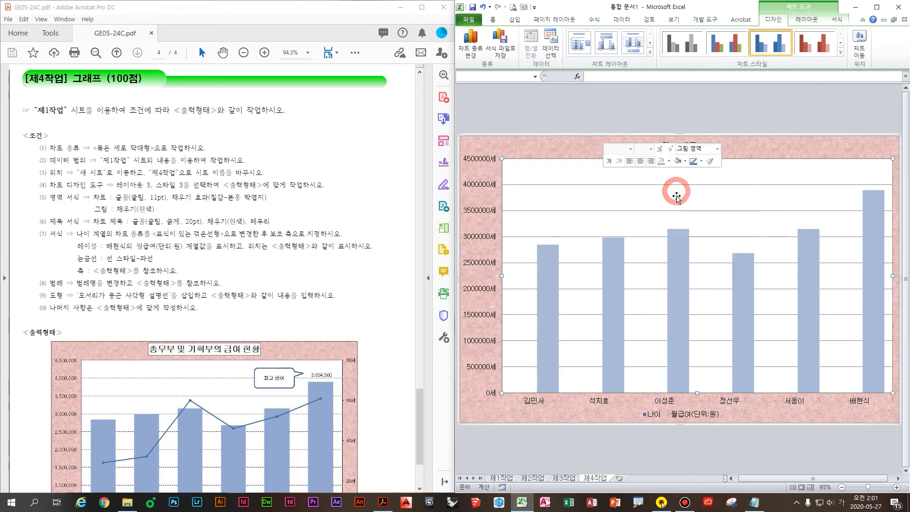
# Replace the placeholder chart title with 총무부 및 기획부의 급여 현황
pyautogui.click(740, 126)
pyautogui.click(685, 151)
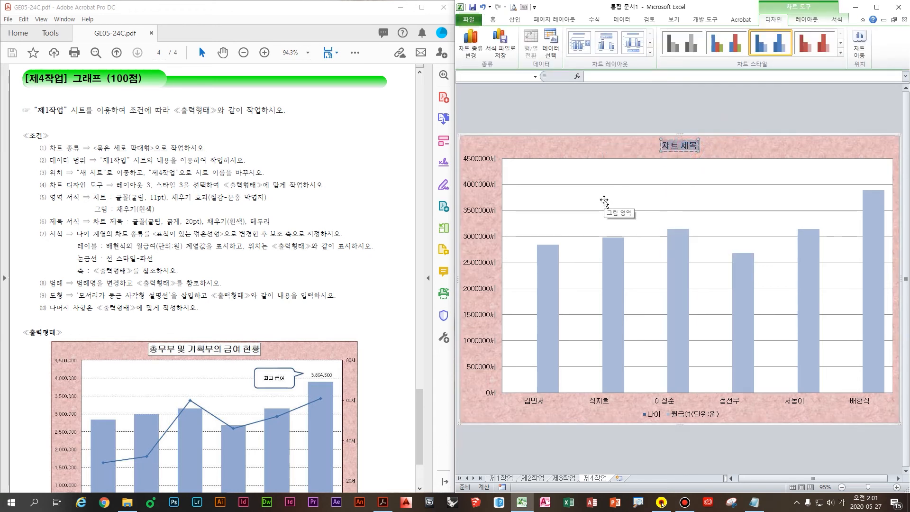
pyautogui.write('초')
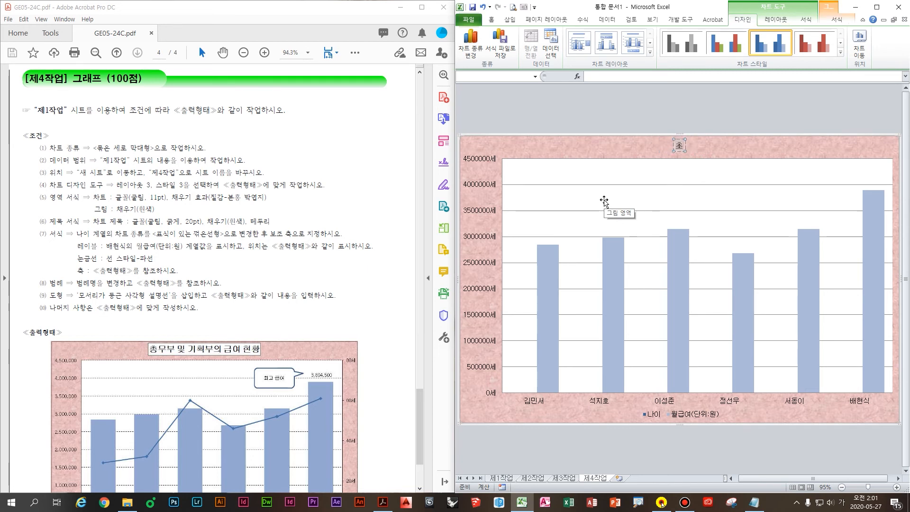
pyautogui.write('무부 및 기획부의 그')
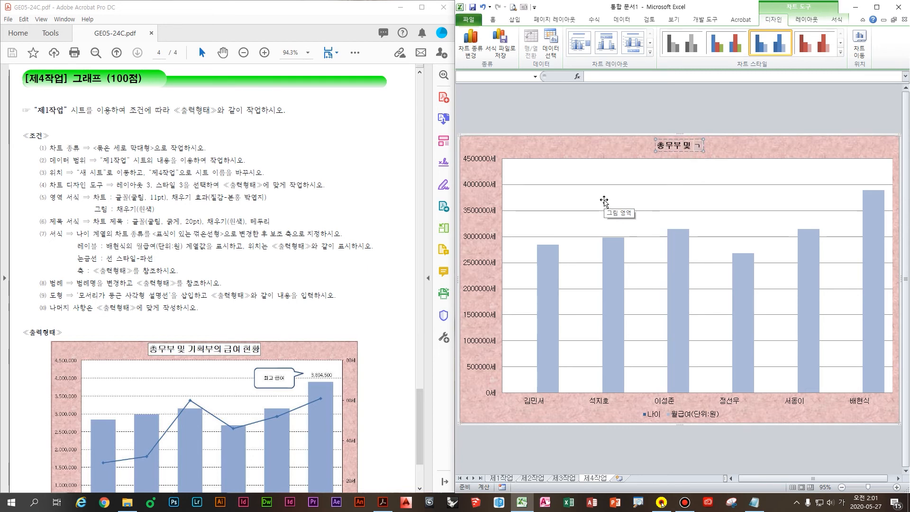
pyautogui.write('급여 현호')
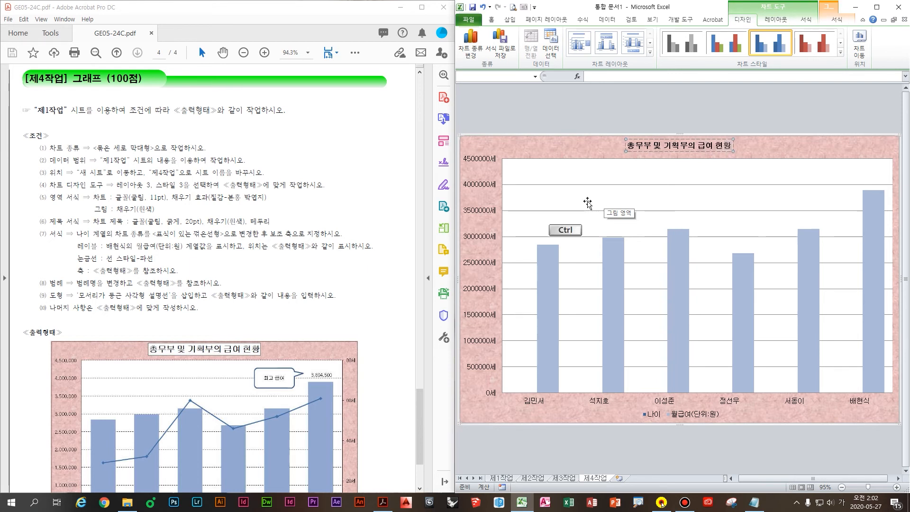
# Set the font size of the whole chart title to 20 pt
pyautogui.press('Escape')
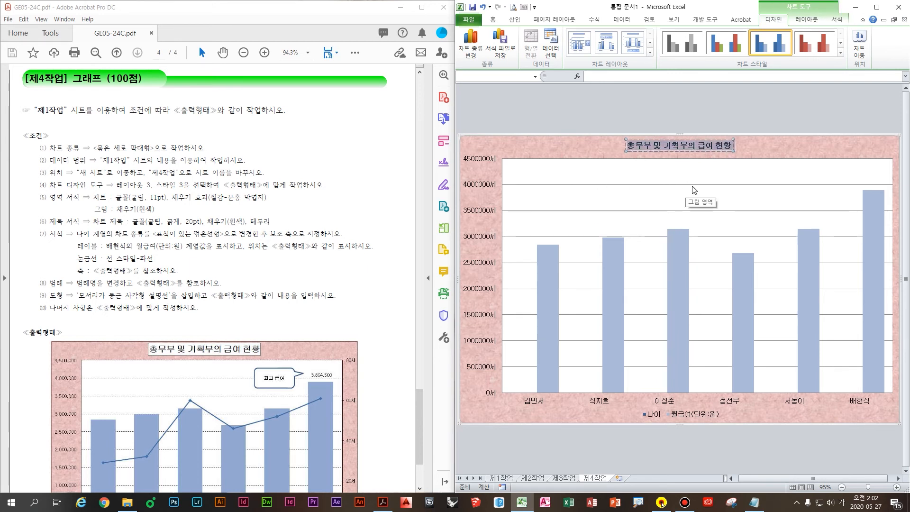
pyautogui.rightClick(690, 145)
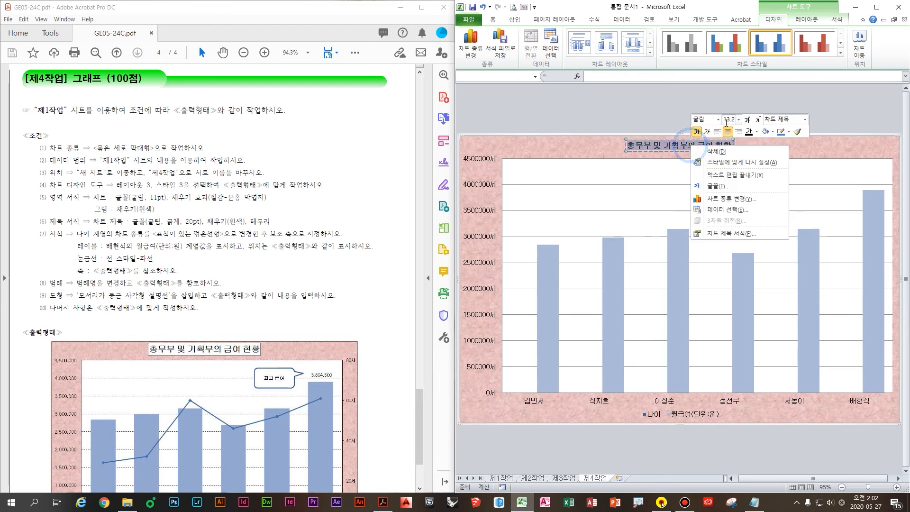
pyautogui.click(727, 119)
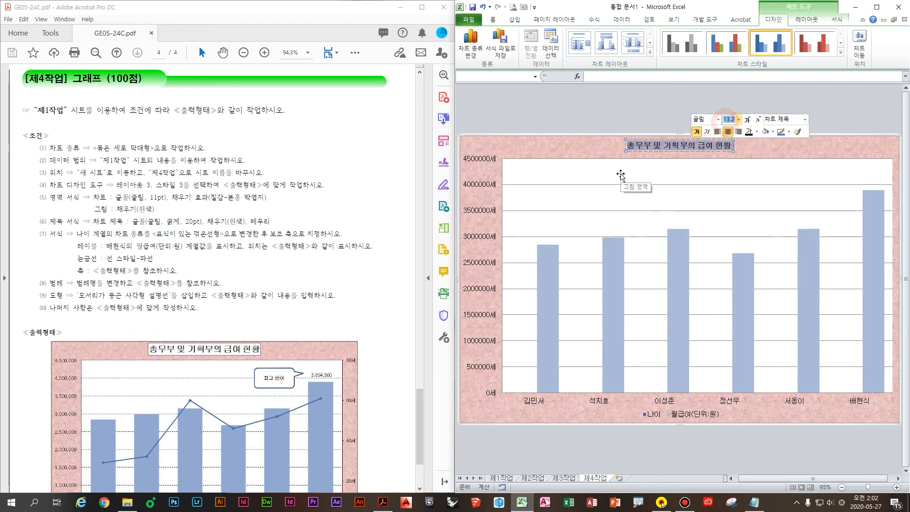
pyautogui.write('20')
pyautogui.press('Return')
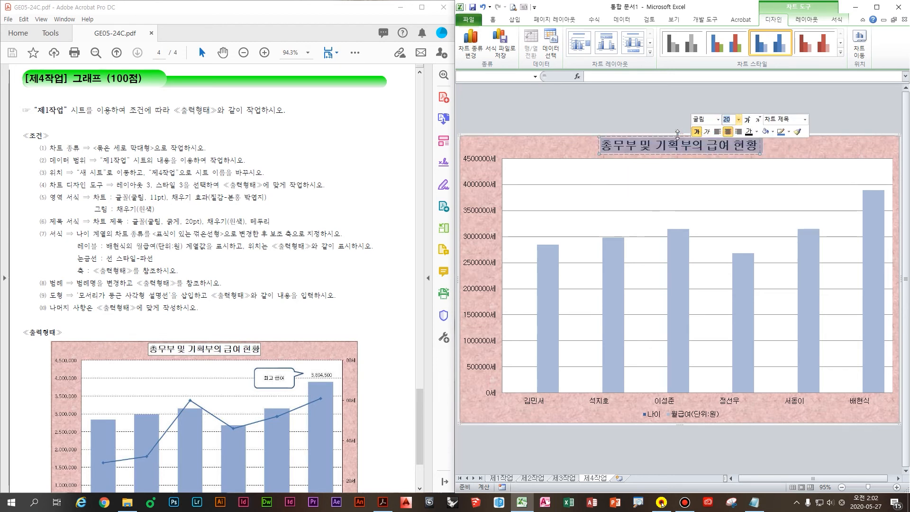
# Give the chart title a white fill and a black border
pyautogui.click(772, 132)
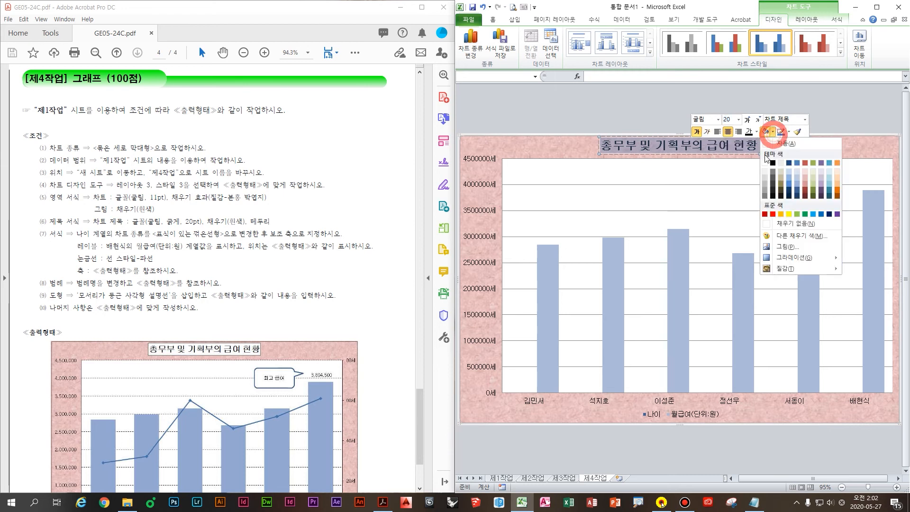
pyautogui.click(765, 163)
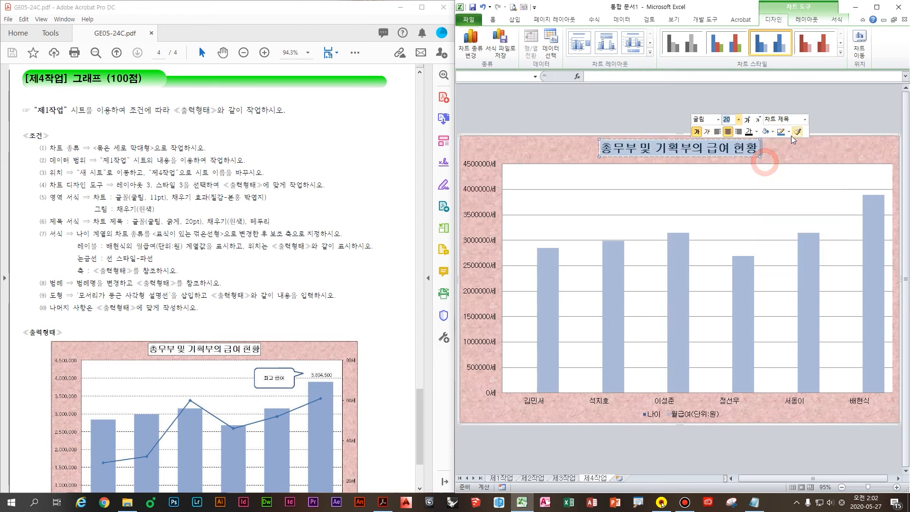
pyautogui.click(790, 133)
pyautogui.click(788, 161)
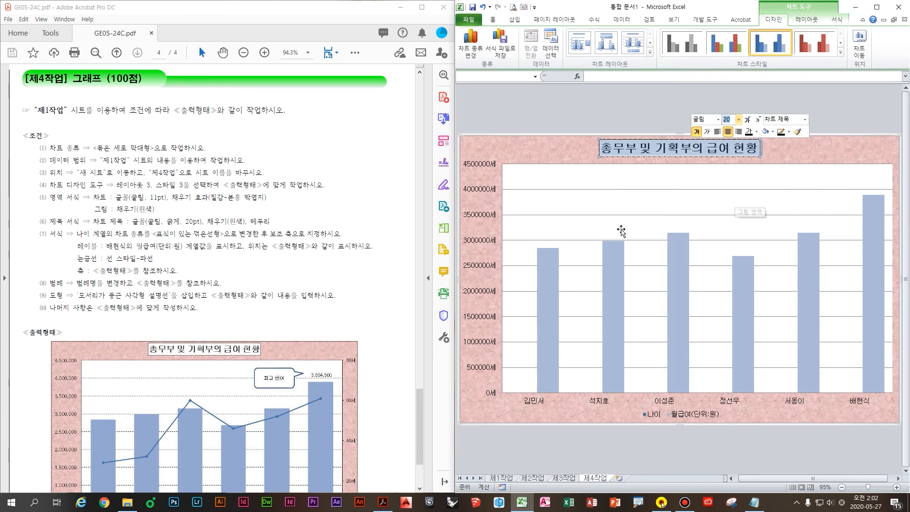
# Set the age in cell E5 of the 제1작업 sheet to 29000 and return to the 제4작업 chart
pyautogui.click(81, 248)
pyautogui.scroll(-3, 131, 248)
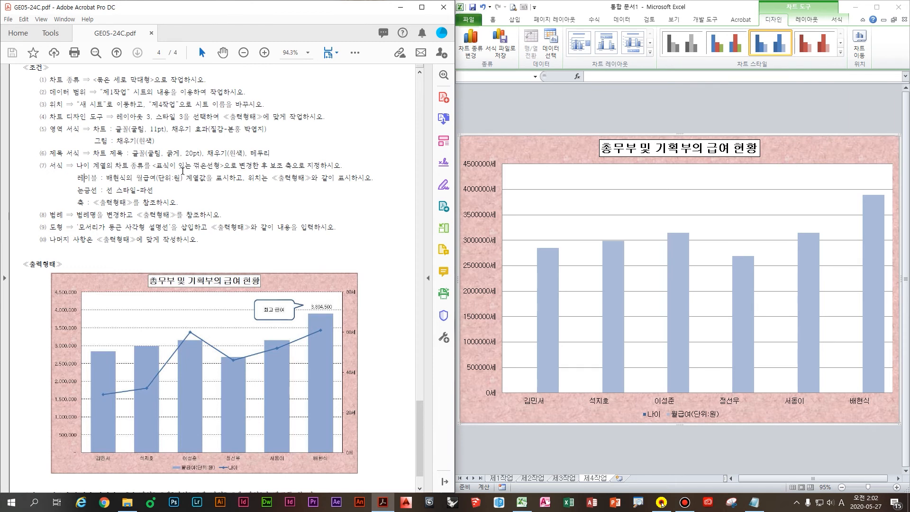
pyautogui.click(647, 415)
pyautogui.click(647, 454)
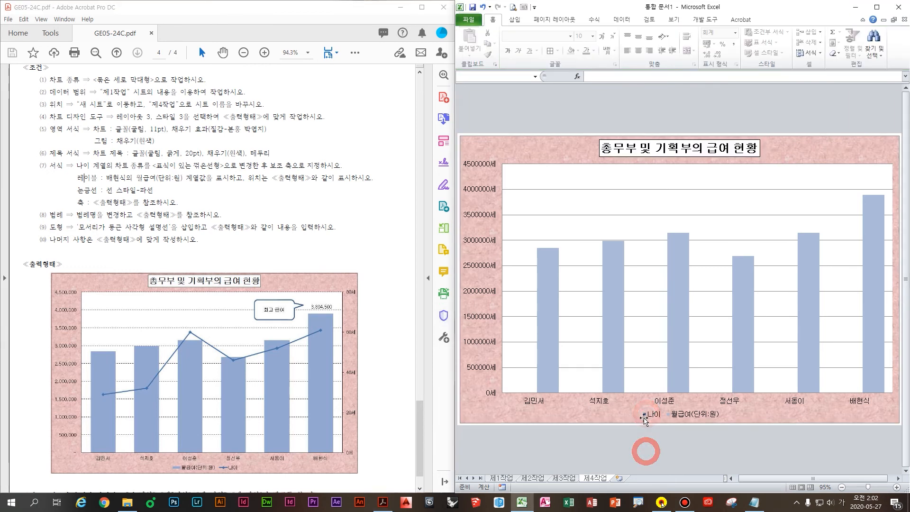
pyautogui.click(502, 478)
pyautogui.click(608, 170)
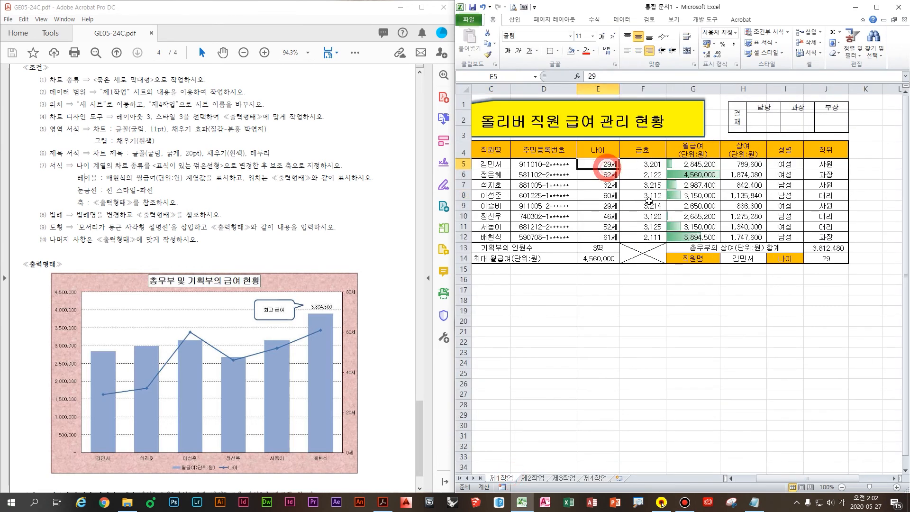
pyautogui.write('2900')
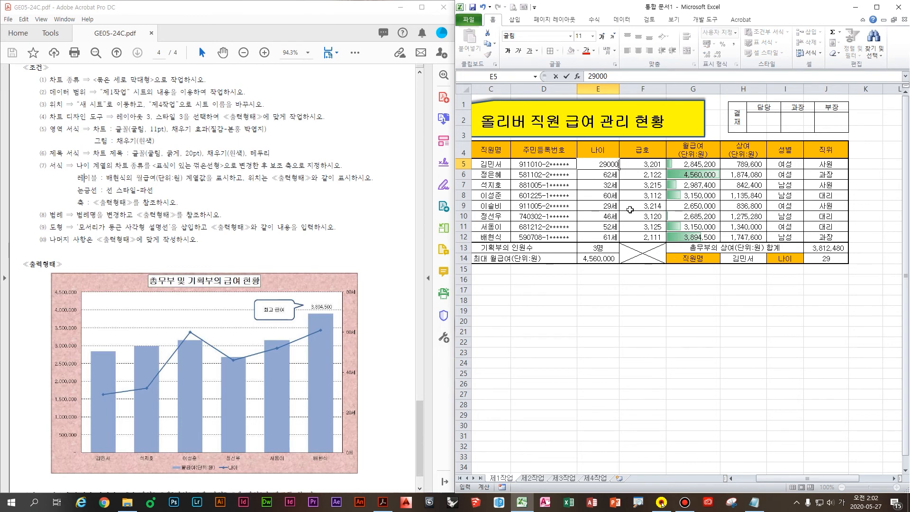
pyautogui.write('0')
pyautogui.press('Return')
pyautogui.click(602, 479)
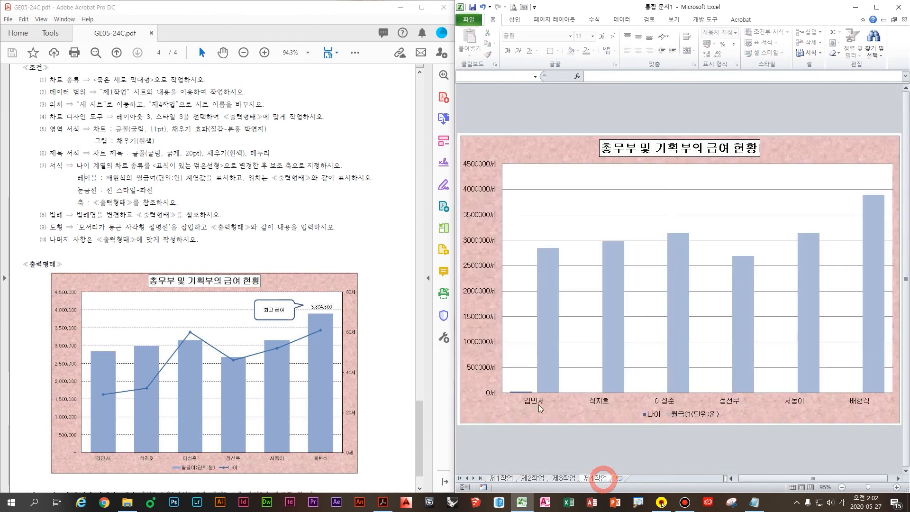
# Change the chart type of the 나이 series to the line chart with markers (표식이 있는 꺾은선형)
pyautogui.click(519, 392)
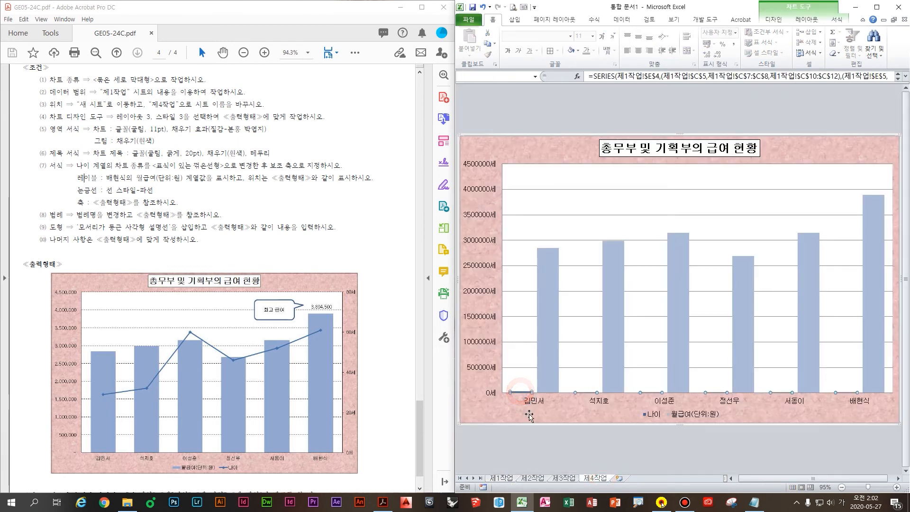
pyautogui.rightClick(519, 393)
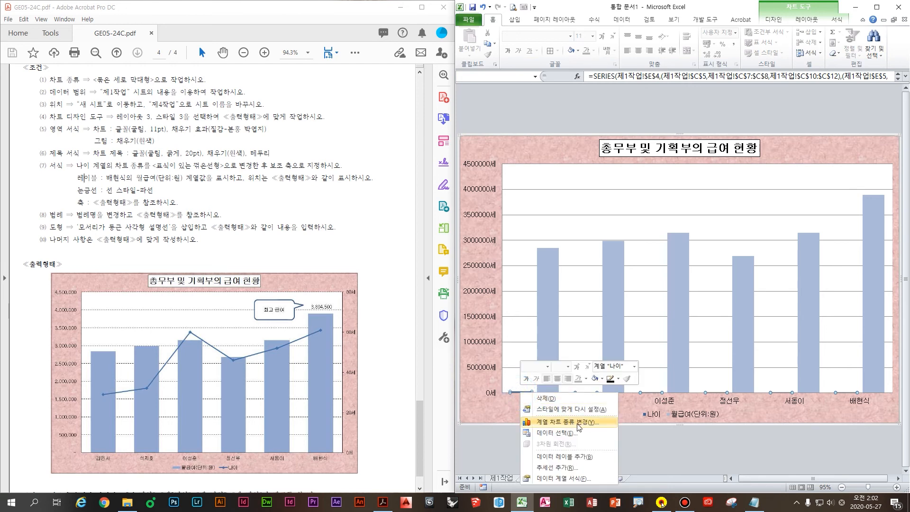
pyautogui.click(577, 424)
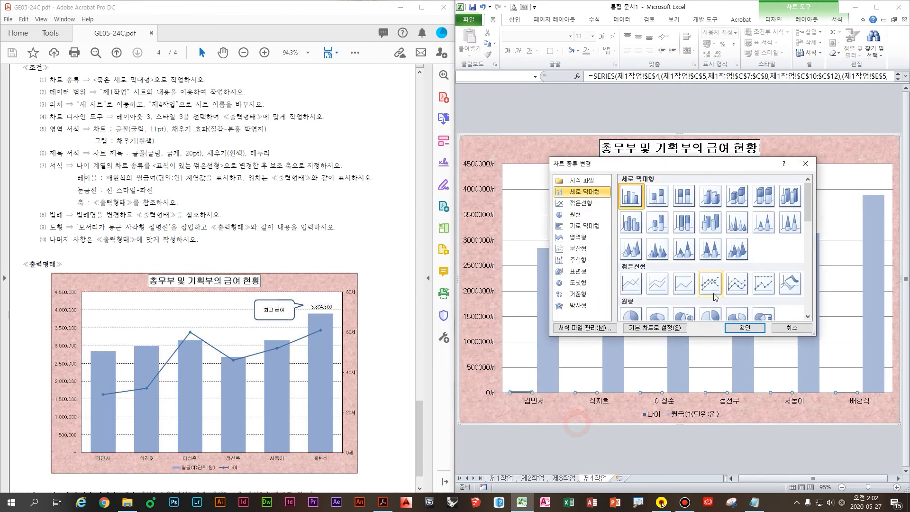
pyautogui.click(713, 293)
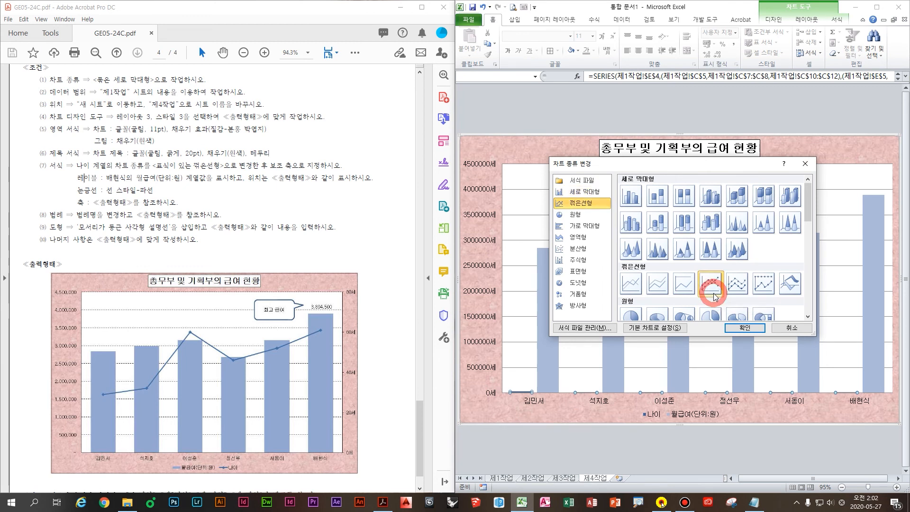
pyautogui.moveTo(145, 171); pyautogui.dragTo(237, 170)
pyautogui.moveTo(738, 323); pyautogui.dragTo(776, 274)
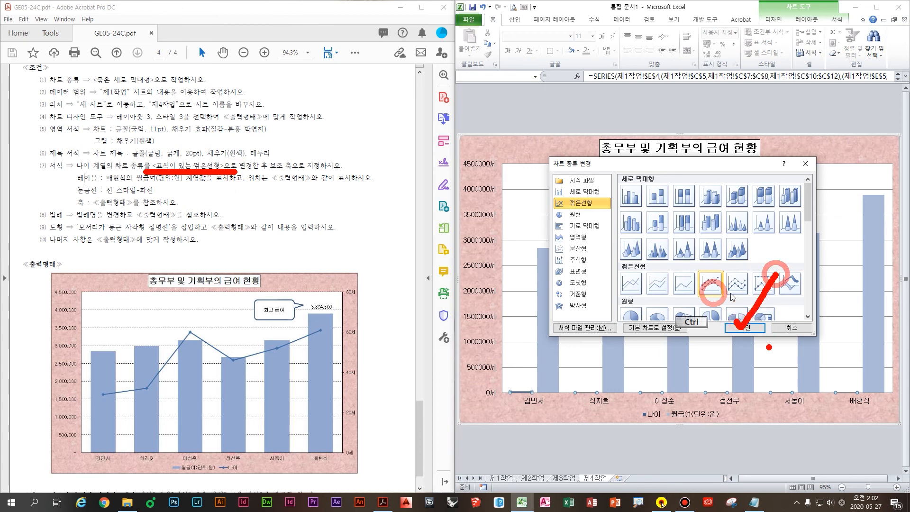
pyautogui.press('Escape')
pyautogui.click(753, 325)
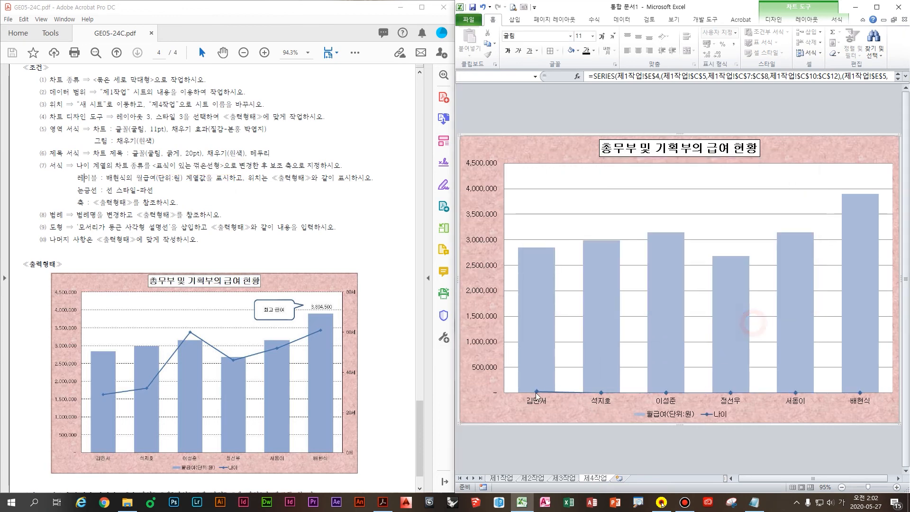
# Assign the 나이 line series to the secondary axis (보조 축)
pyautogui.doubleClick(536, 392)
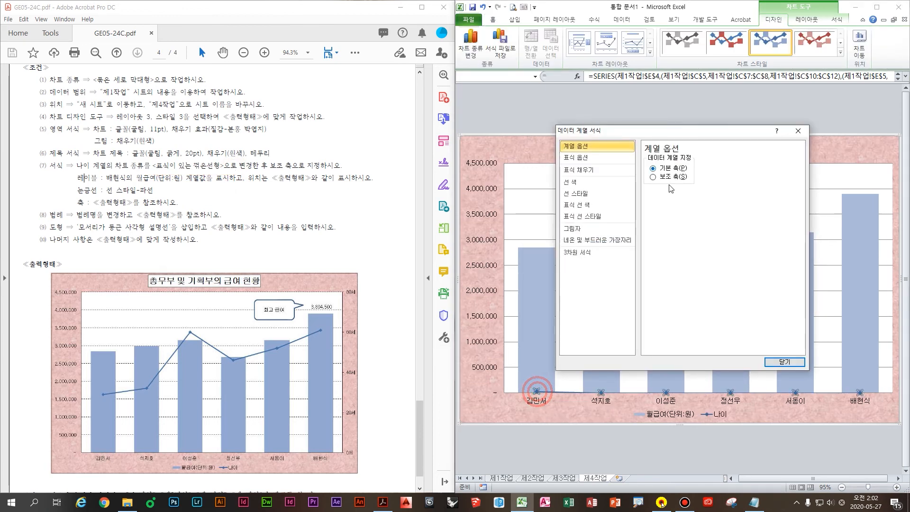
pyautogui.click(671, 176)
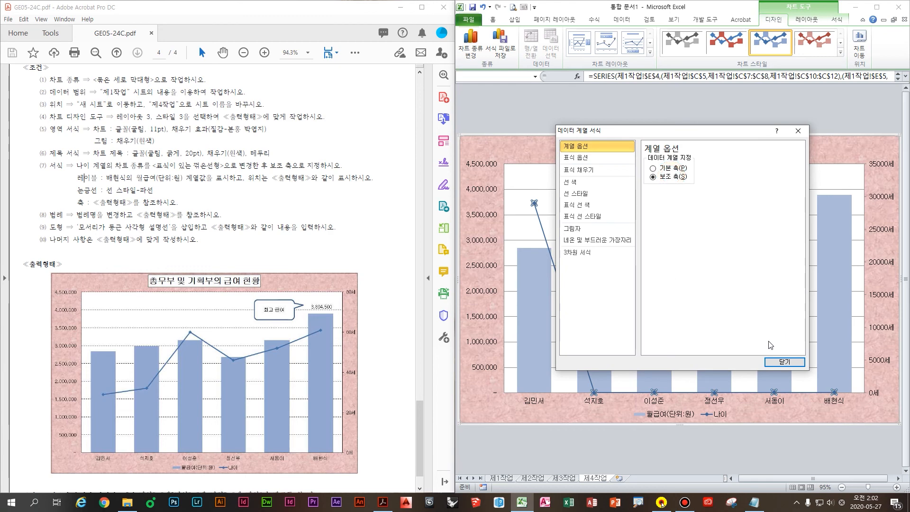
pyautogui.click(785, 362)
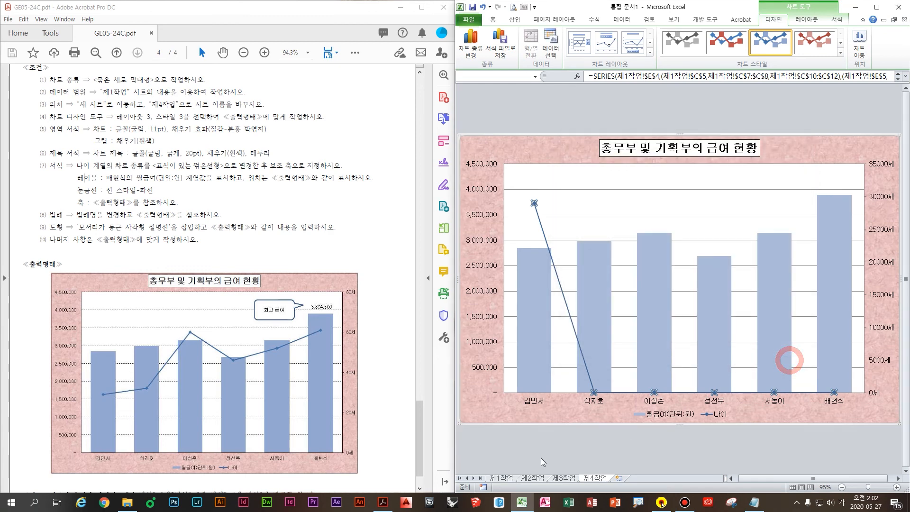
# Set the age in cell E5 of the 제1작업 sheet back to 29 and return to the 제4작업 chart
pyautogui.click(500, 477)
pyautogui.click(599, 164)
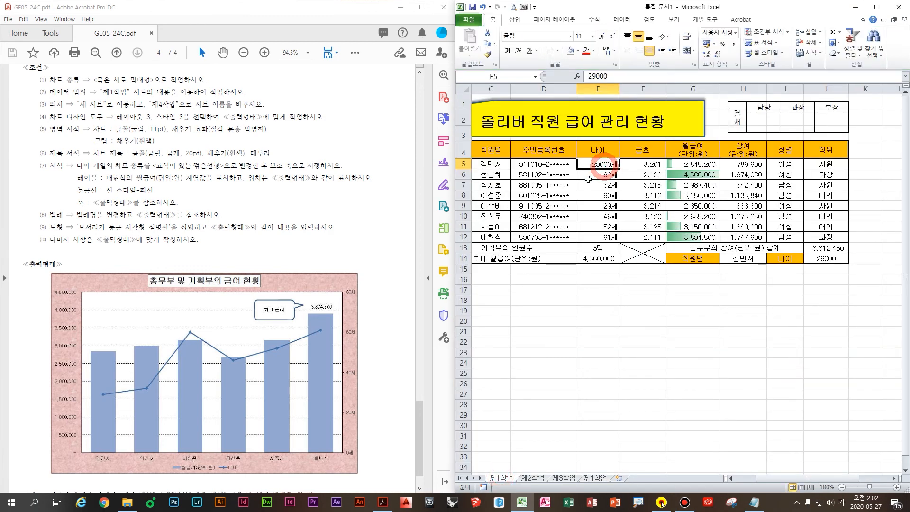
pyautogui.write('29')
pyautogui.press('Return')
pyautogui.click(595, 478)
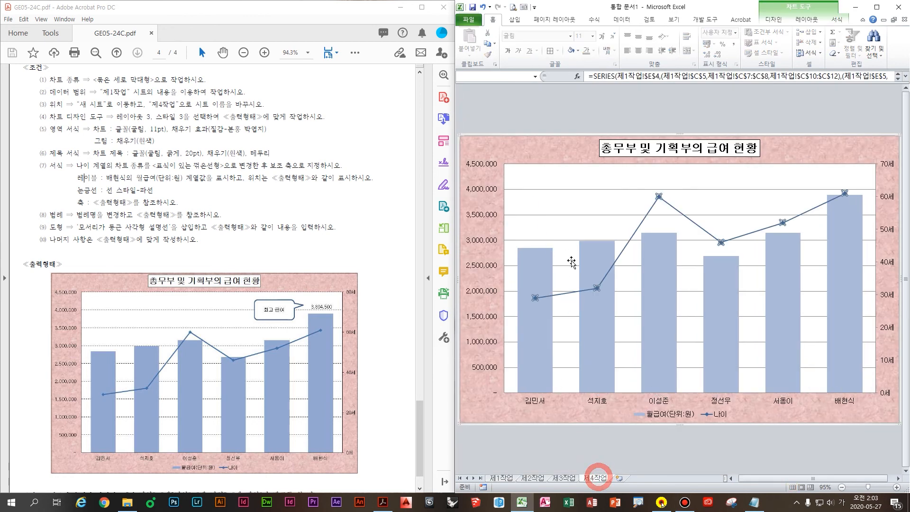
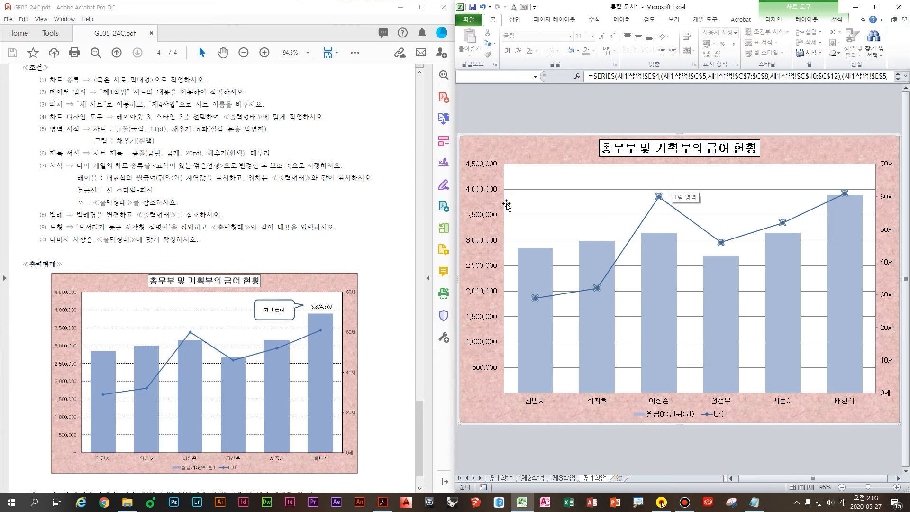
# Add a data label to only the last employee's column in the 월급여(단위:원) series
pyautogui.moveTo(301, 166); pyautogui.dragTo(275, 169)
pyautogui.click(116, 180)
pyautogui.moveTo(115, 180); pyautogui.dragTo(142, 180)
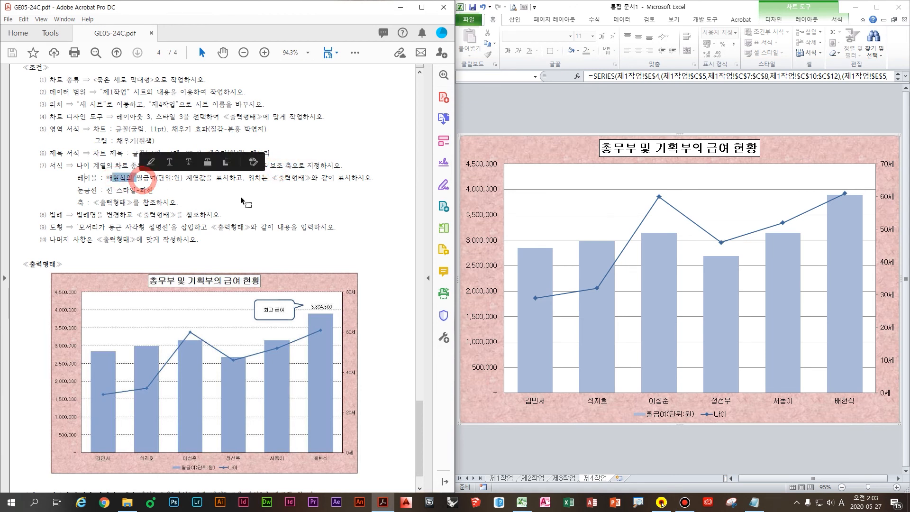
pyautogui.click(241, 192)
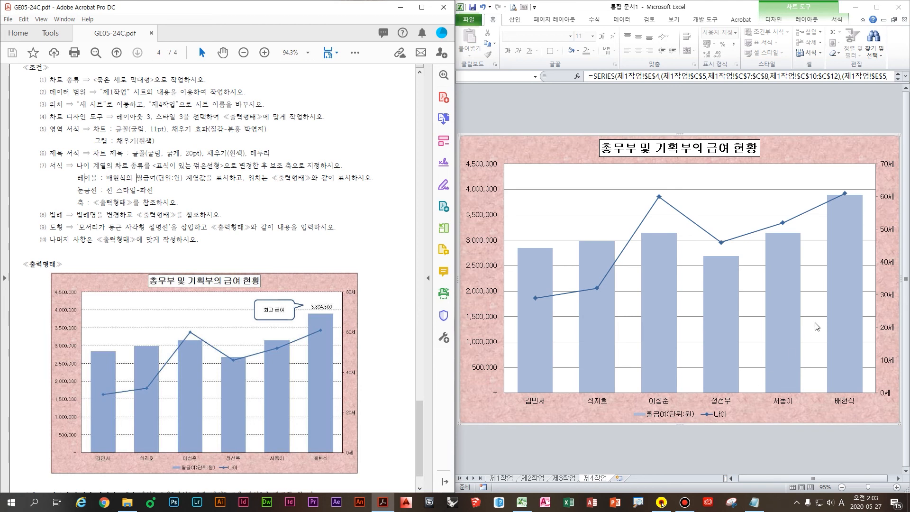
pyautogui.click(843, 251)
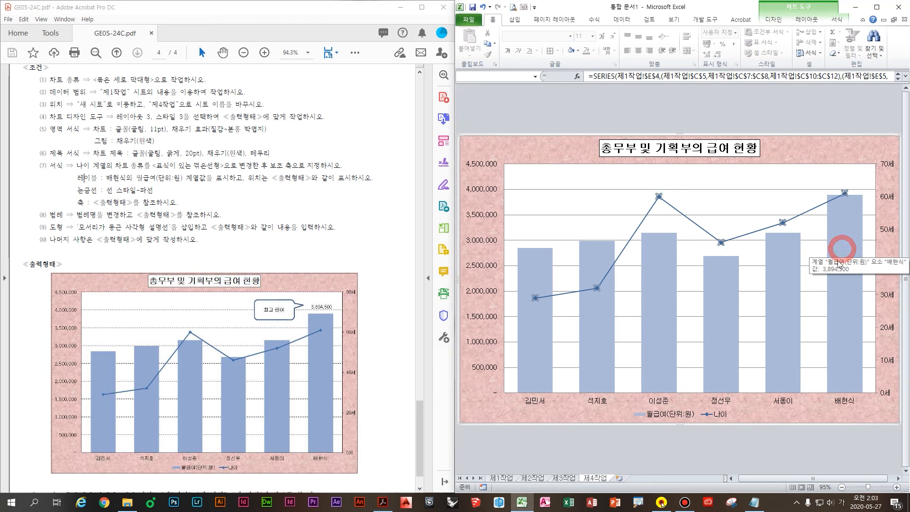
pyautogui.click(849, 221)
pyautogui.click(849, 221)
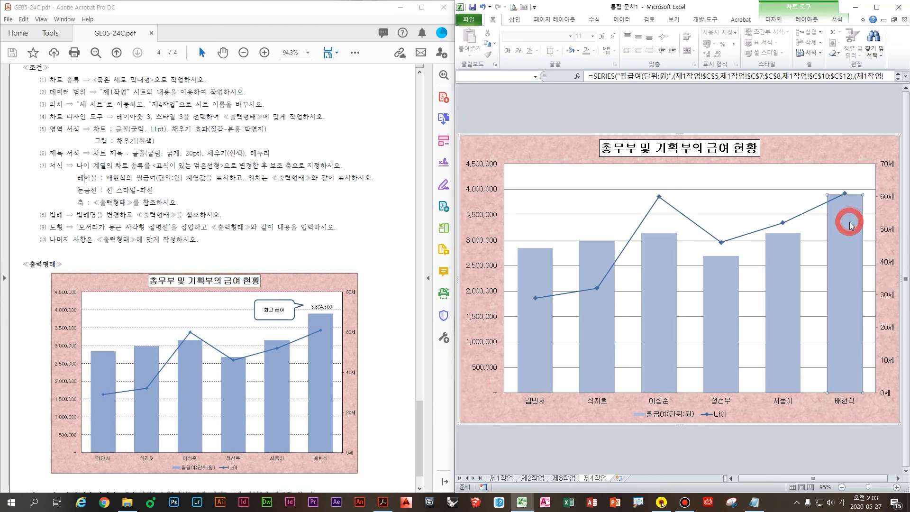
pyautogui.rightClick(828, 229)
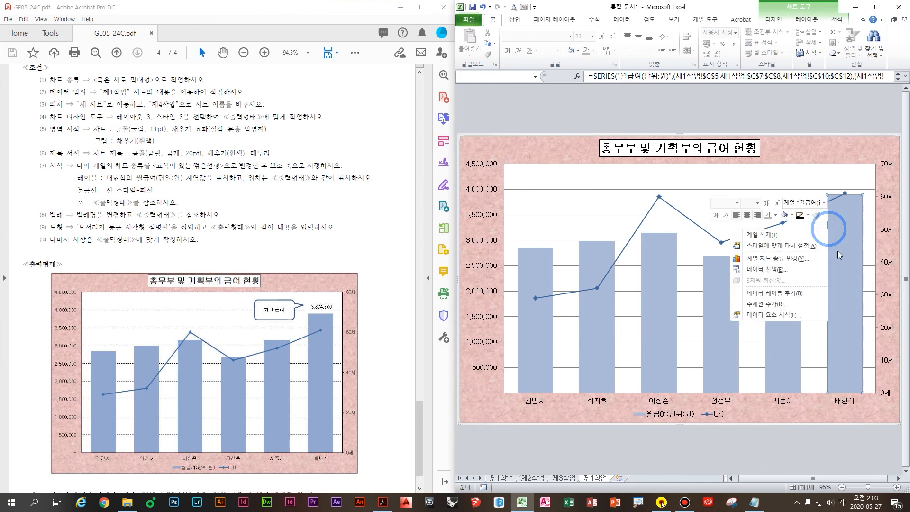
pyautogui.click(801, 293)
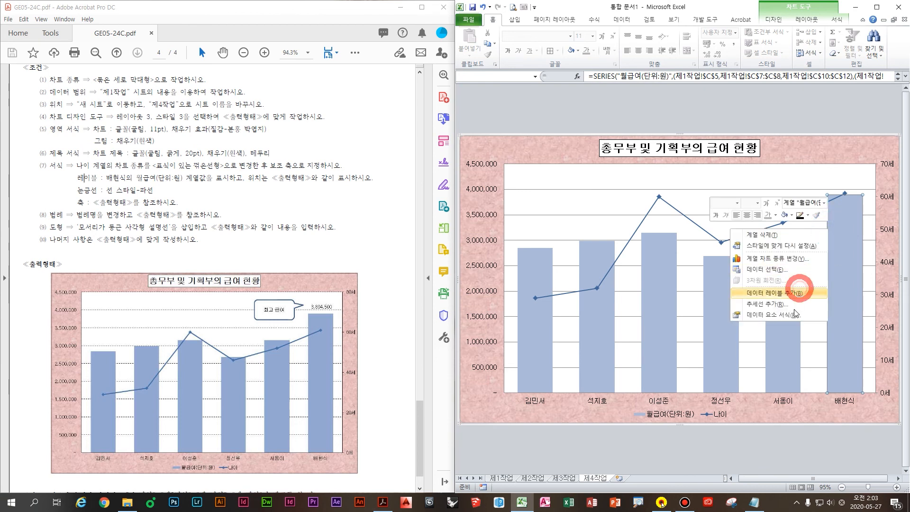
pyautogui.press('ctrl')
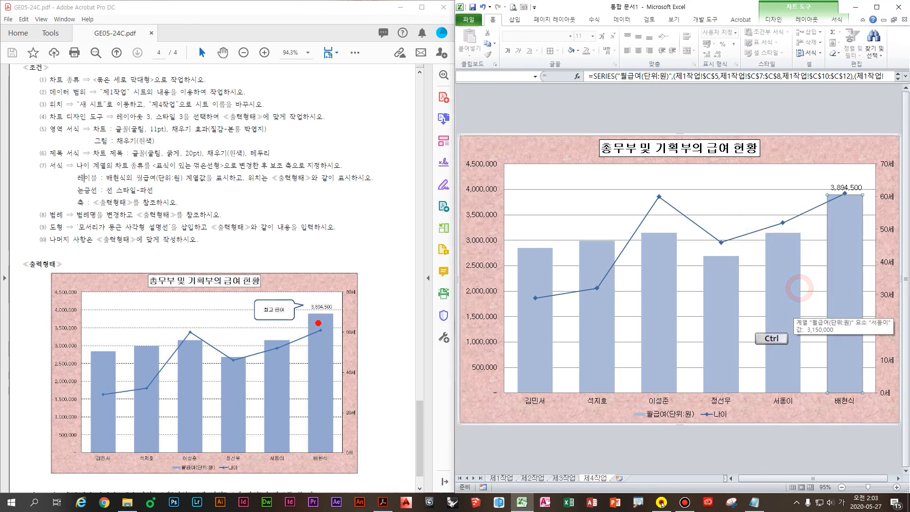
pyautogui.moveTo(303, 290); pyautogui.dragTo(342, 316)
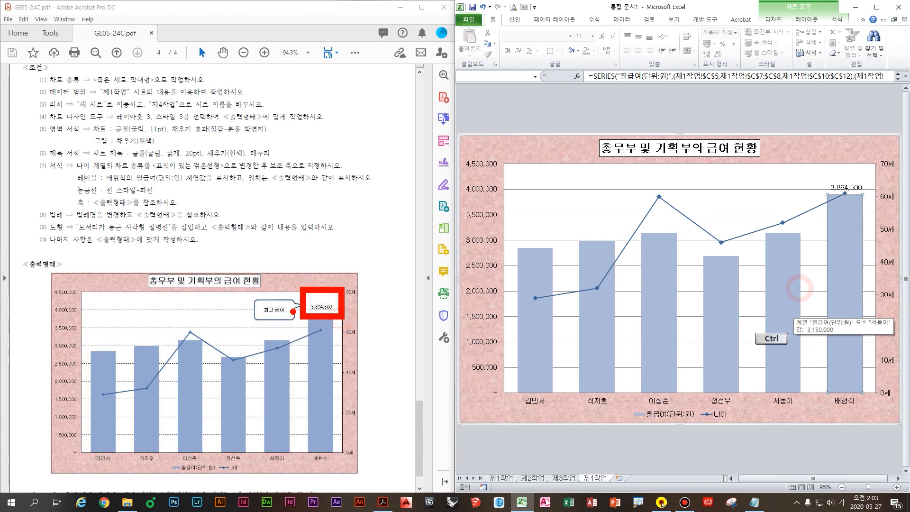
pyautogui.moveTo(256, 185); pyautogui.dragTo(372, 192)
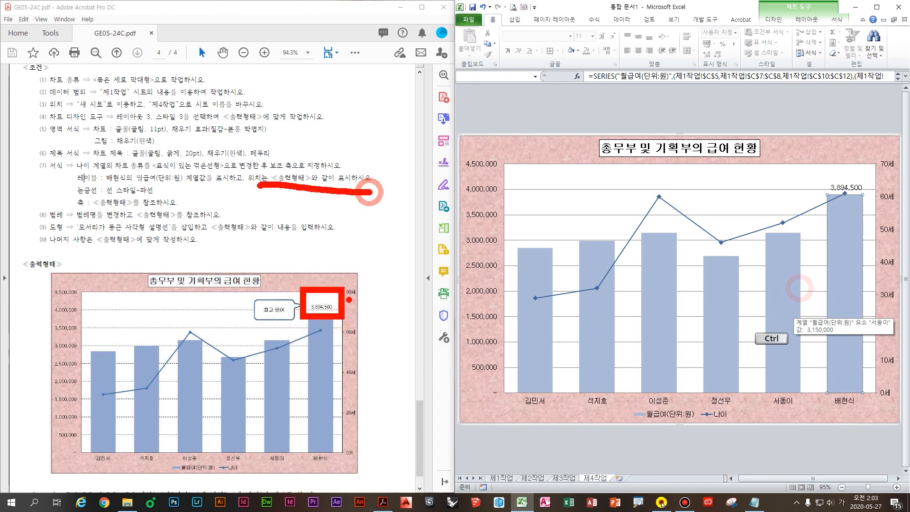
pyautogui.moveTo(792, 175)
pyautogui.mouseDown()
pyautogui.moveTo(876, 204)
pyautogui.moveTo(858, 250)
pyautogui.mouseUp()
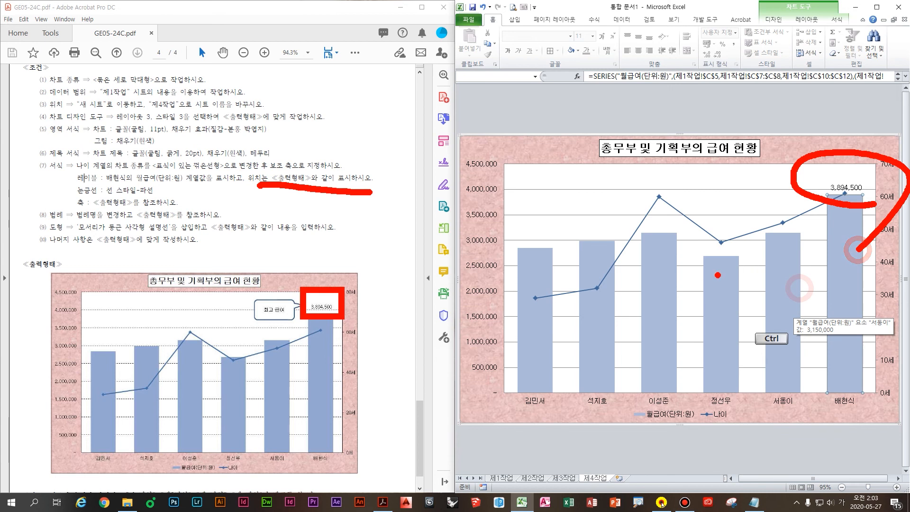
pyautogui.press('Escape')
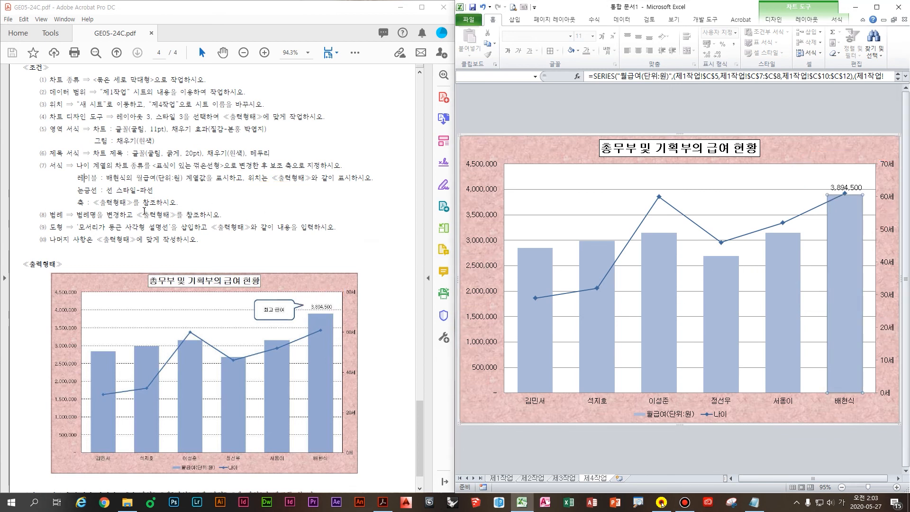
# Set the dash type of the chart's major gridlines to a dashed line (파선)
pyautogui.moveTo(114, 190); pyautogui.dragTo(143, 191)
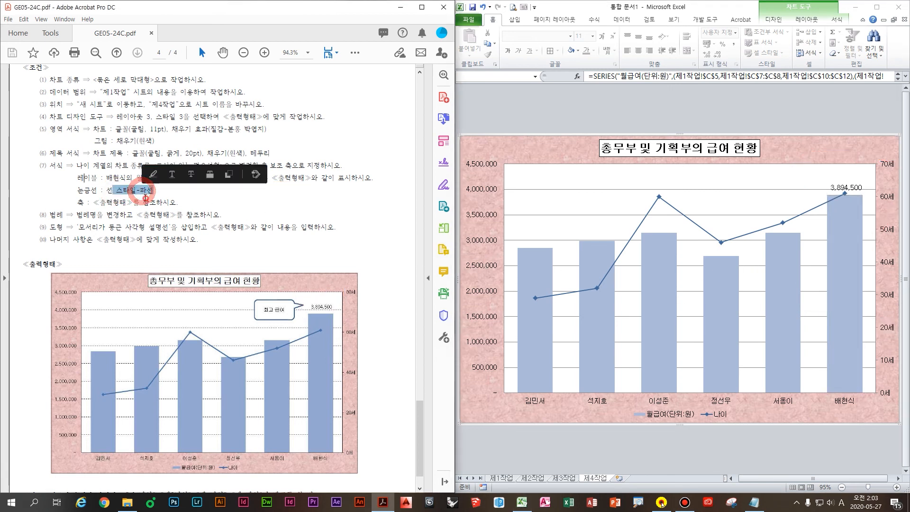
pyautogui.click(145, 198)
pyautogui.click(572, 216)
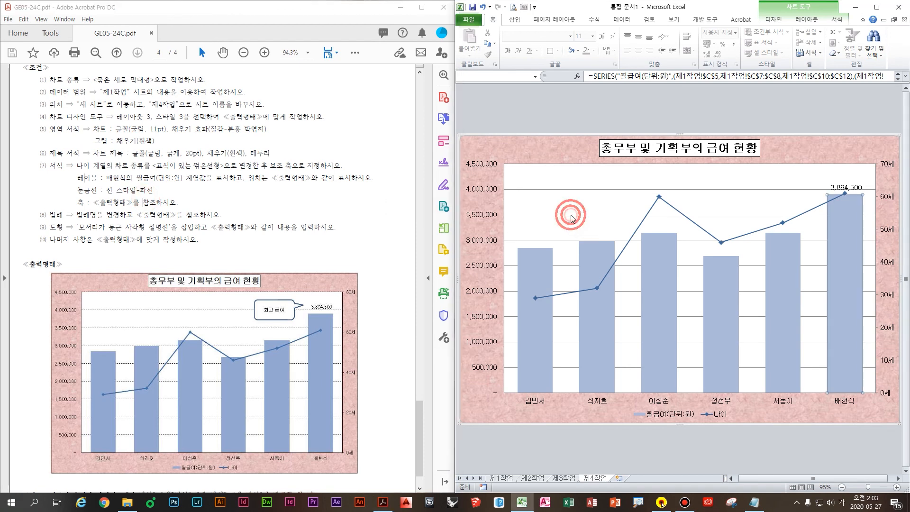
pyautogui.press('Escape')
pyautogui.doubleClick(554, 214)
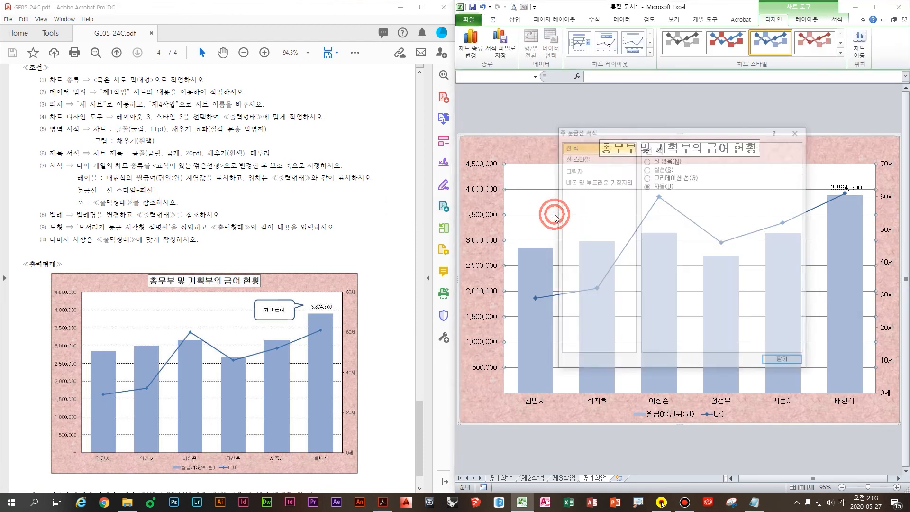
pyautogui.click(602, 158)
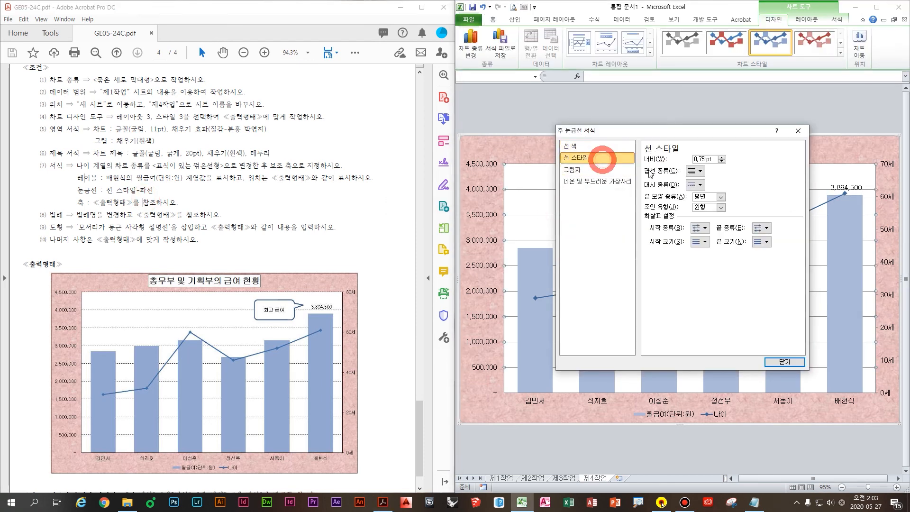
pyautogui.click(696, 184)
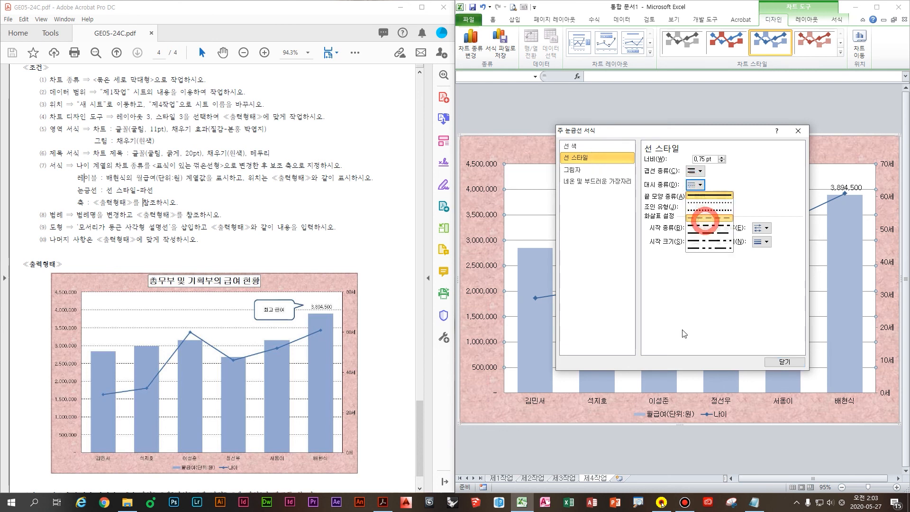
pyautogui.click(706, 219)
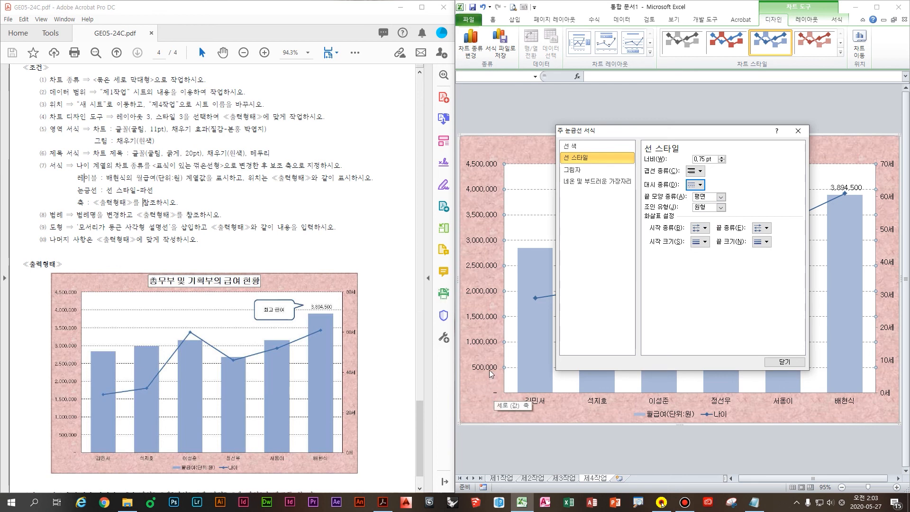
pyautogui.moveTo(678, 138); pyautogui.dragTo(598, 143)
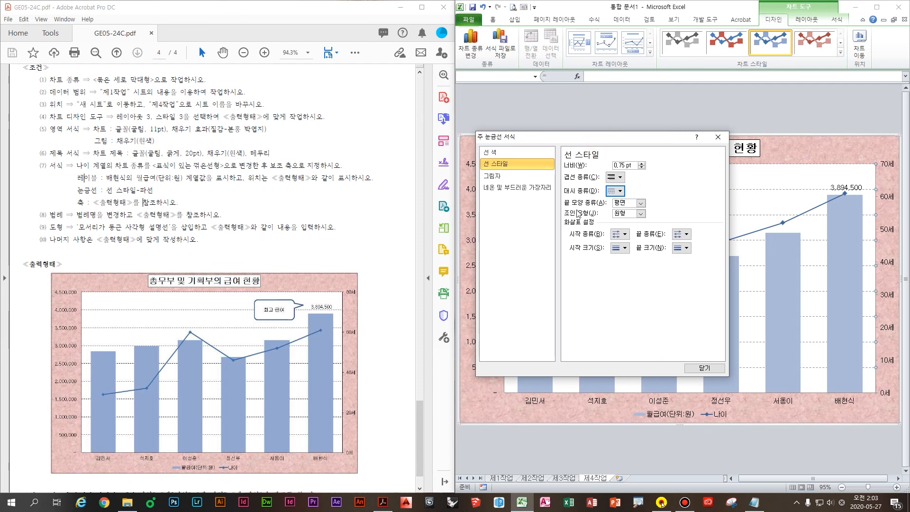
# Fix the secondary 나이 axis at a maximum of 80 and a major unit of 20, as in the exam's sample chart
pyautogui.moveTo(615, 140); pyautogui.dragTo(629, 139)
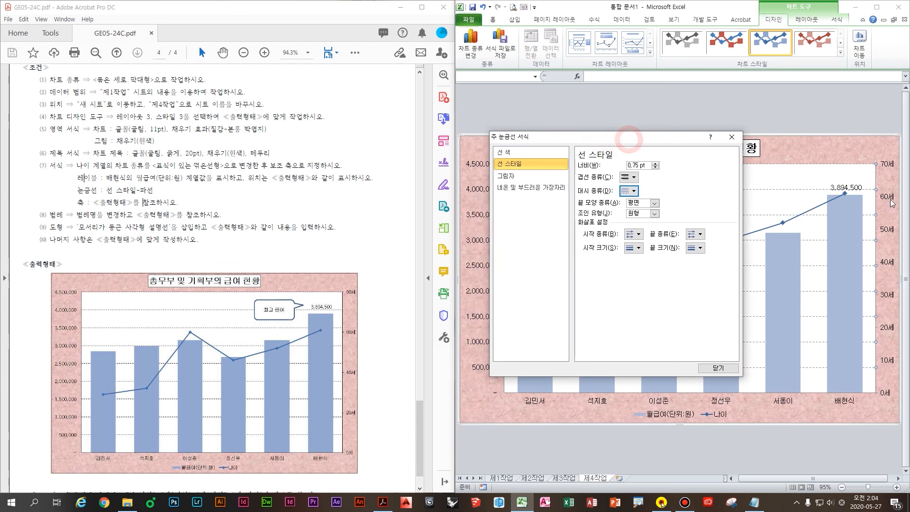
pyautogui.click(888, 201)
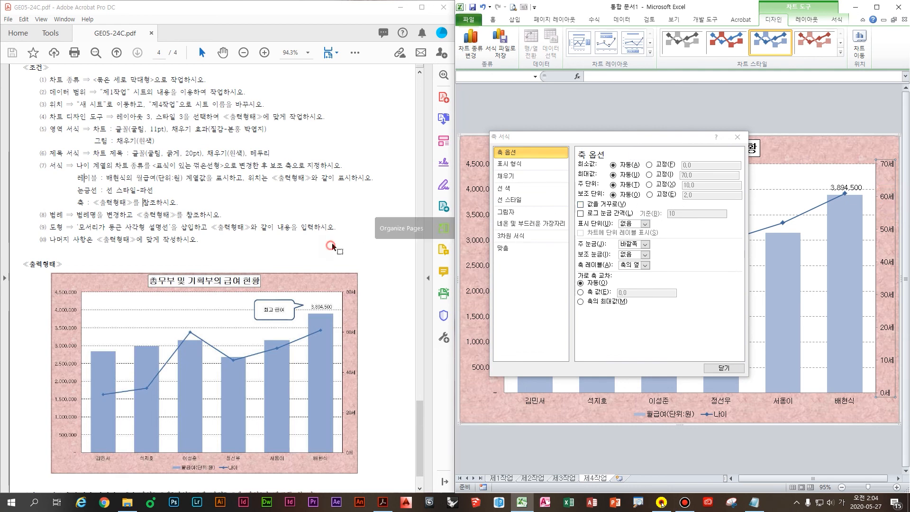
pyautogui.keyDown('ctrl'); pyautogui.scroll(4, 334, 247); pyautogui.keyUp('ctrl')
pyautogui.click(649, 174)
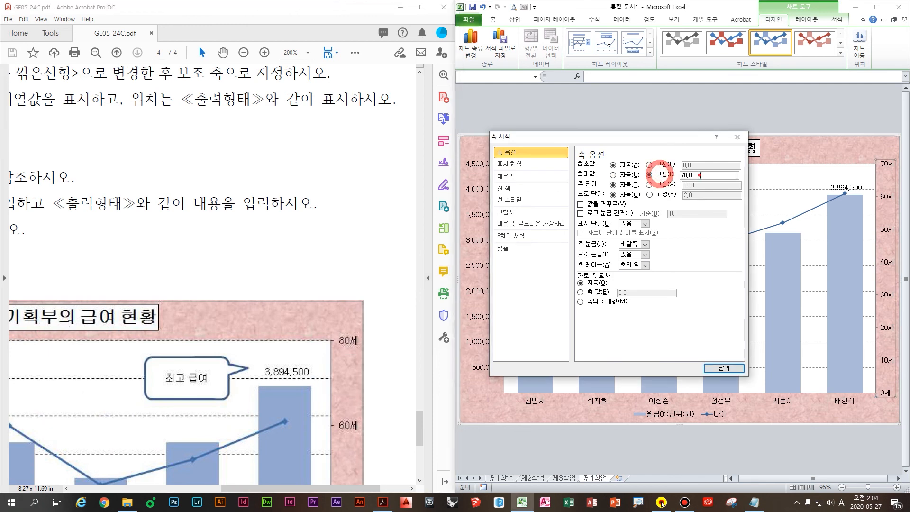
pyautogui.write('80')
pyautogui.click(217, 382)
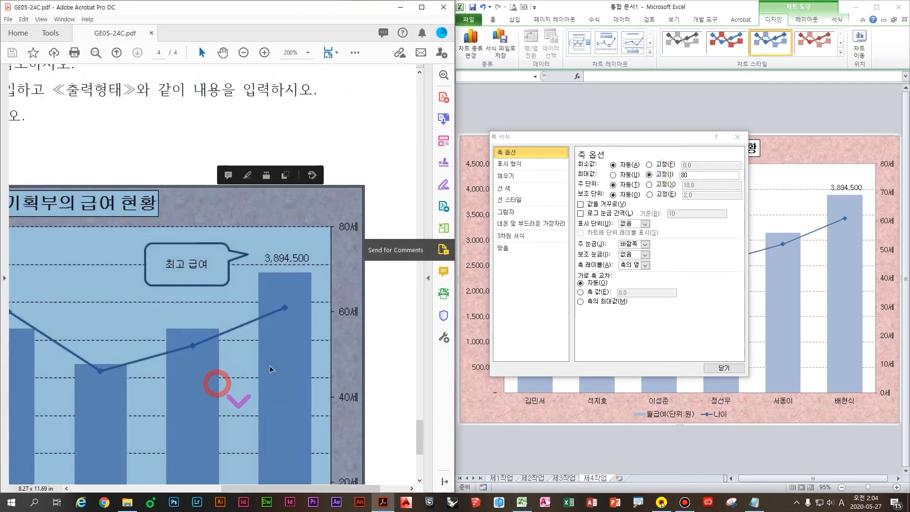
pyautogui.scroll(-5, 267, 355)
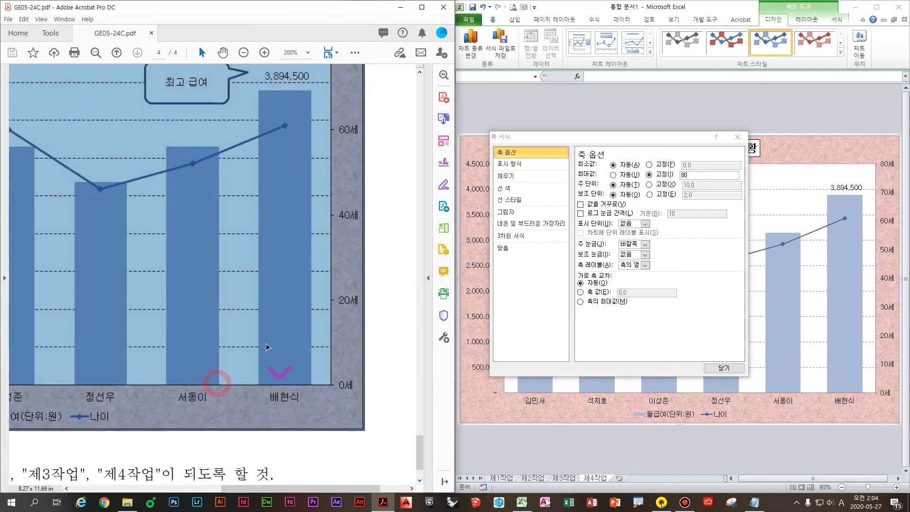
pyautogui.click(650, 185)
pyautogui.write('20')
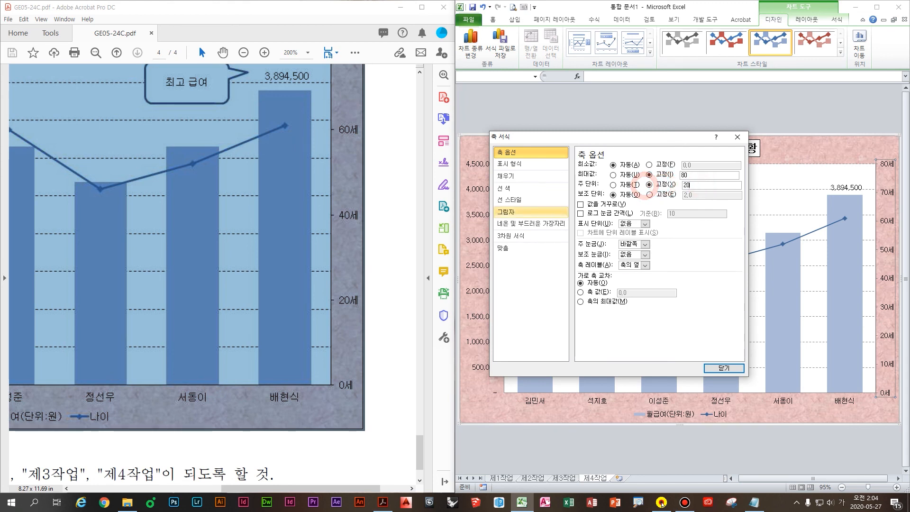
pyautogui.click(715, 368)
pyautogui.click(129, 232)
pyautogui.scroll(-3, 129, 232)
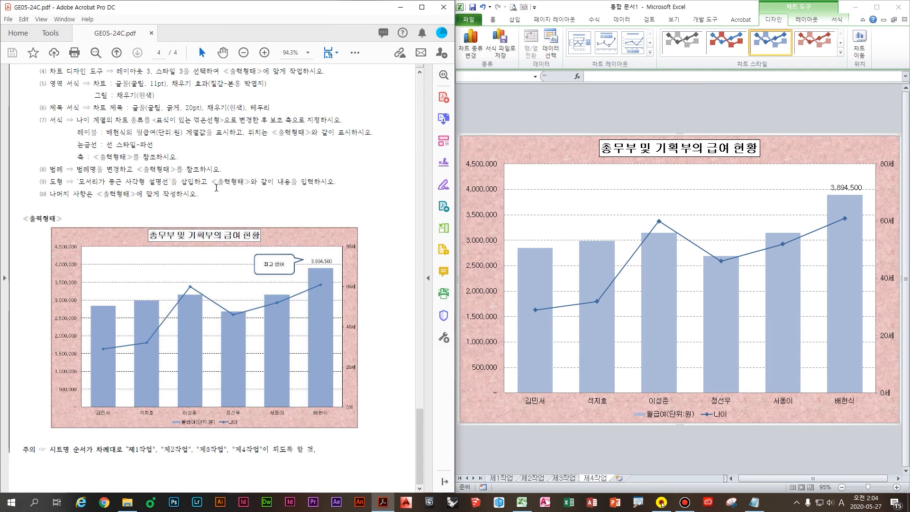
pyautogui.press('ctrl')
pyautogui.moveTo(209, 159); pyautogui.dragTo(251, 135)
pyautogui.moveTo(55, 188); pyautogui.dragTo(161, 189)
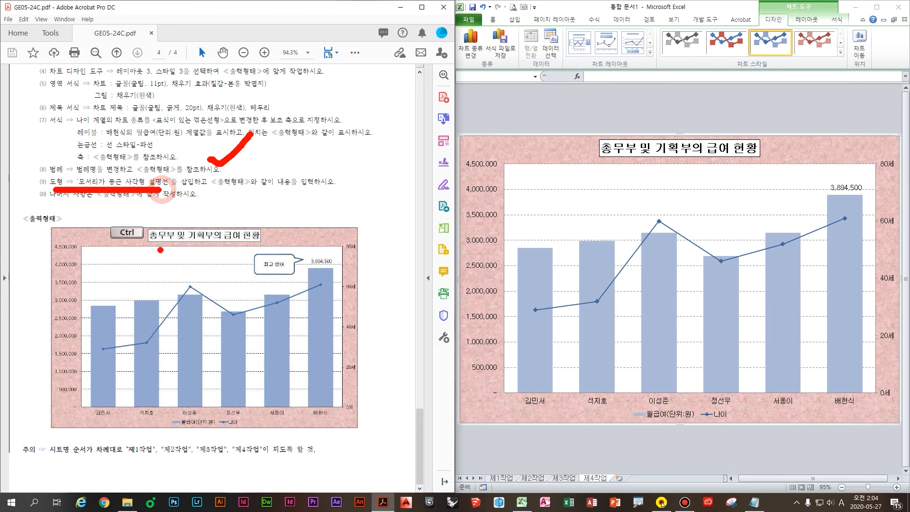
pyautogui.press('Escape')
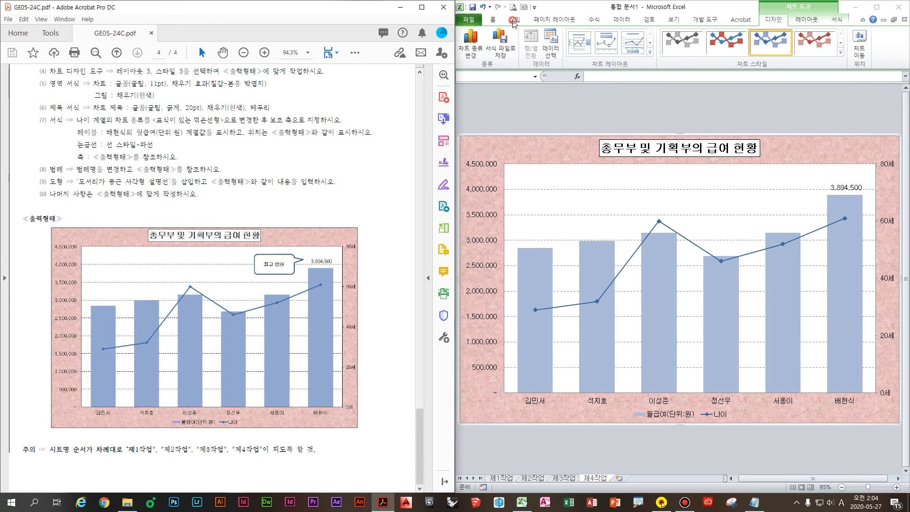
# Insert a rounded rectangular callout about 3.5 cm by 1.8 cm pointing at the 3,894,500 label, with the text 최고 급여
pyautogui.click(514, 20)
pyautogui.click(561, 31)
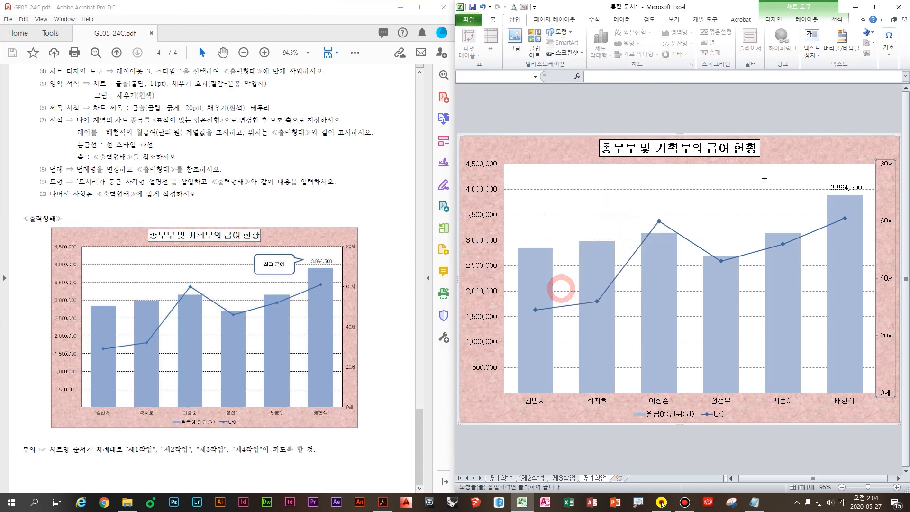
pyautogui.moveTo(741, 175)
pyautogui.mouseDown()
pyautogui.moveTo(806, 197)
pyautogui.moveTo(800, 205)
pyautogui.moveTo(822, 195)
pyautogui.moveTo(819, 187)
pyautogui.mouseUp()
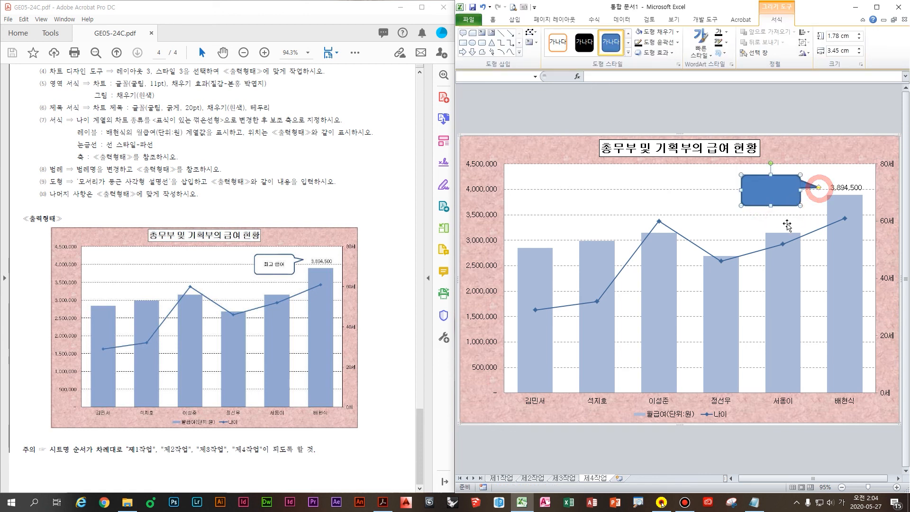
pyautogui.write('최고 ㄱ')
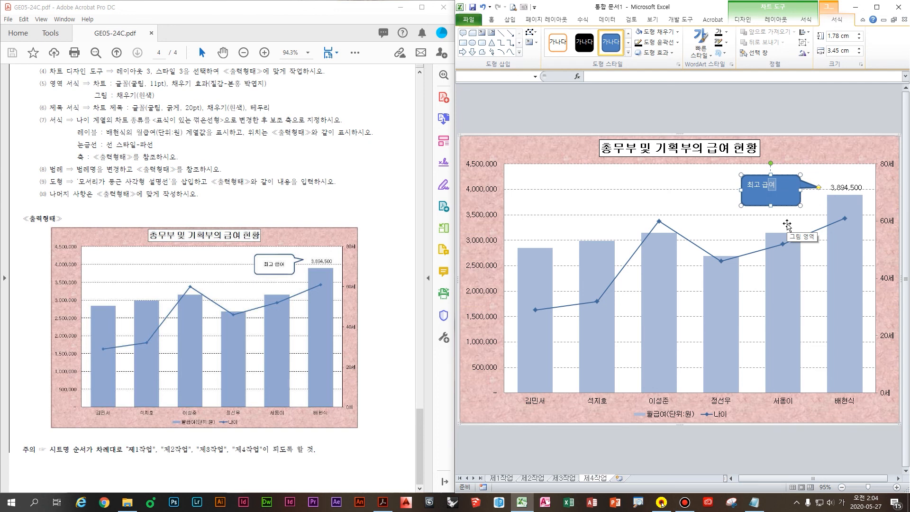
pyautogui.write('여')
# Set the callout's font to 굴림 and center its text horizontally and vertically
pyautogui.click(789, 198)
pyautogui.click(492, 20)
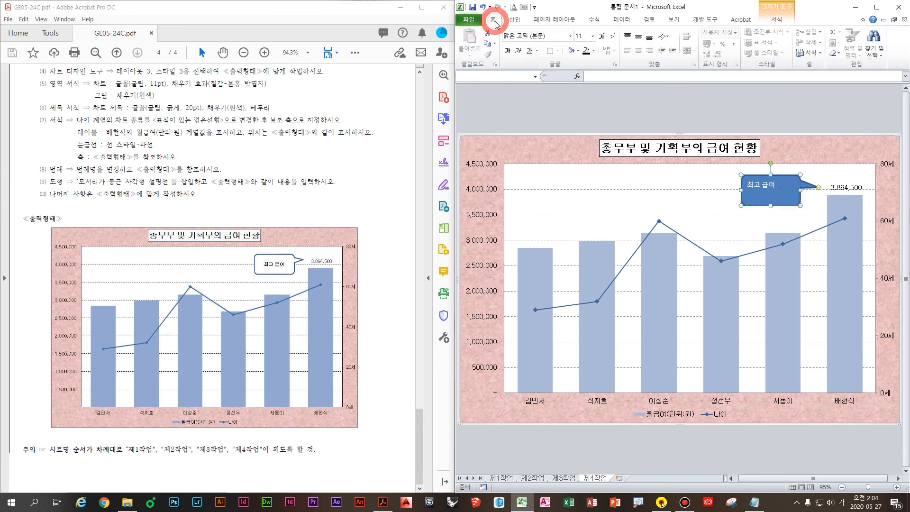
pyautogui.click(548, 37)
pyautogui.write('ㄱ굴림')
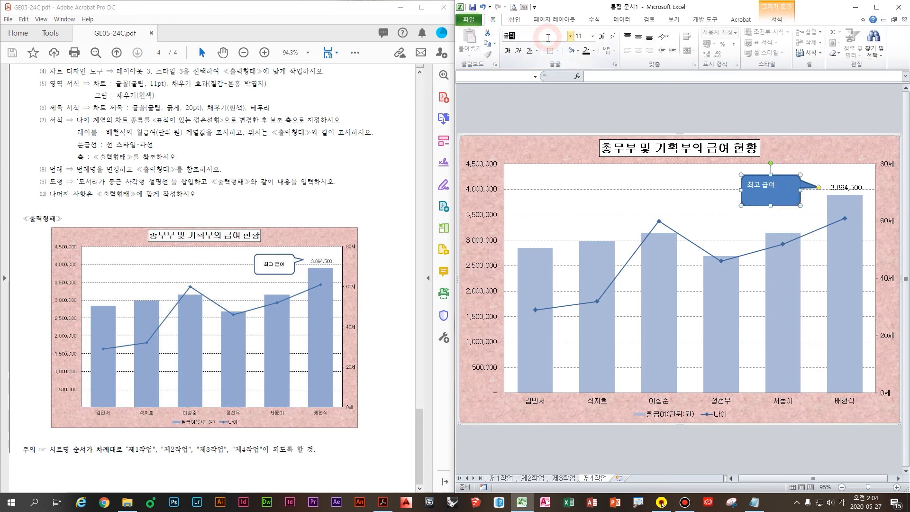
pyautogui.click(638, 36)
pyautogui.click(637, 50)
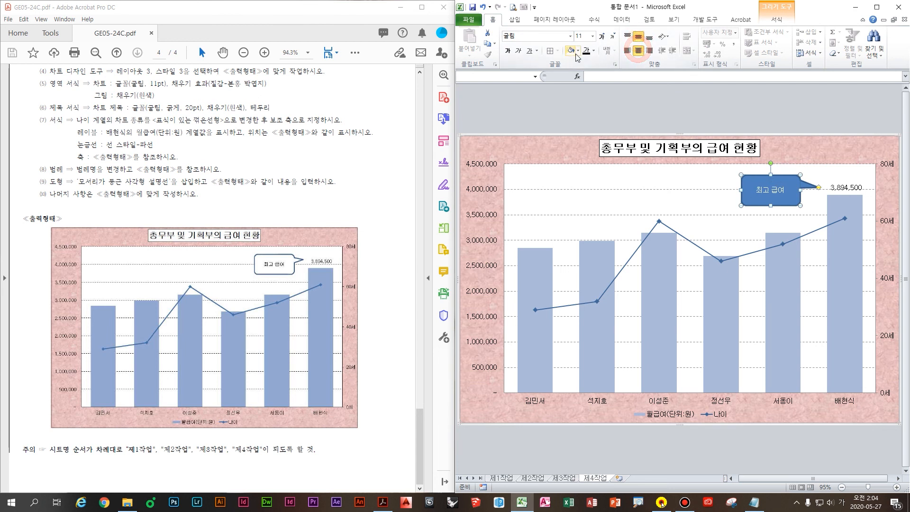
# Fill the callout with white and make its text black
pyautogui.click(578, 51)
pyautogui.click(571, 81)
pyautogui.click(593, 51)
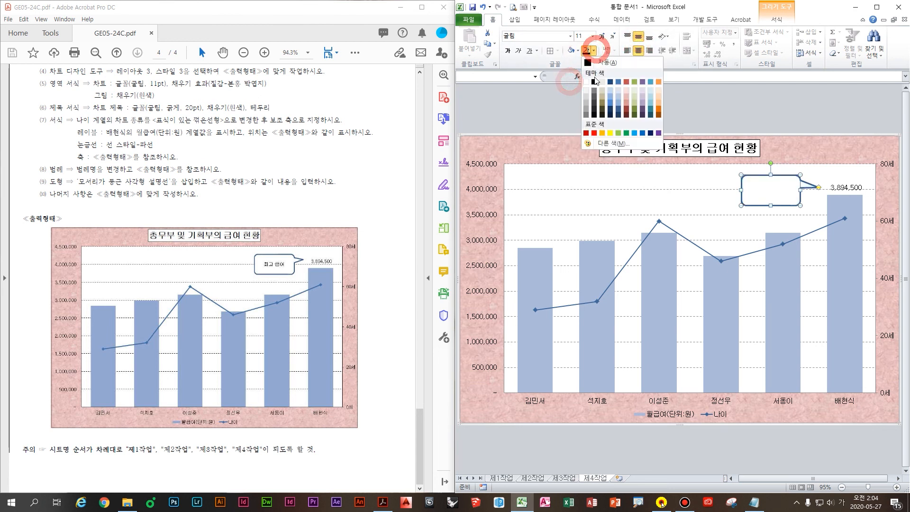
pyautogui.click(594, 82)
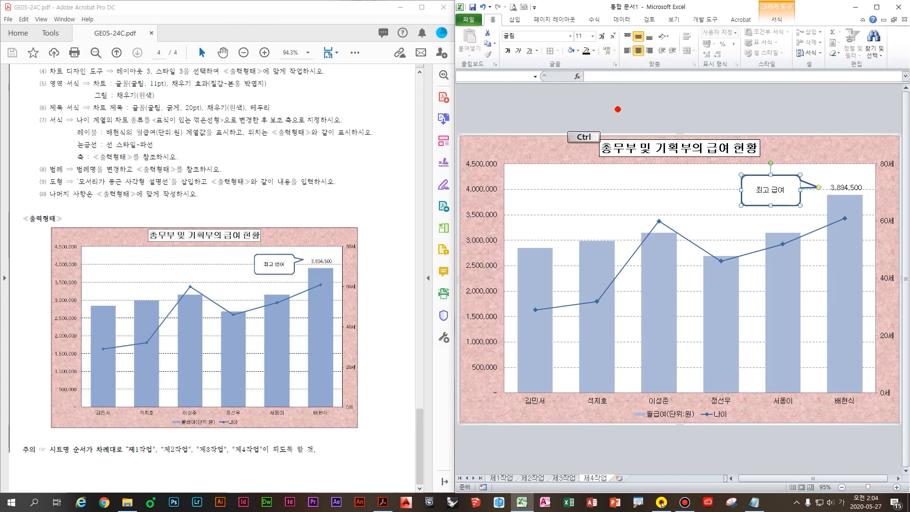
pyautogui.moveTo(492, 26)
pyautogui.mouseDown()
pyautogui.moveTo(601, 53)
pyautogui.moveTo(624, 72)
pyautogui.moveTo(557, 62)
pyautogui.moveTo(593, 64)
pyautogui.mouseUp()
pyautogui.moveTo(651, 23); pyautogui.dragTo(627, 66)
pyautogui.moveTo(39, 206); pyautogui.dragTo(201, 205)
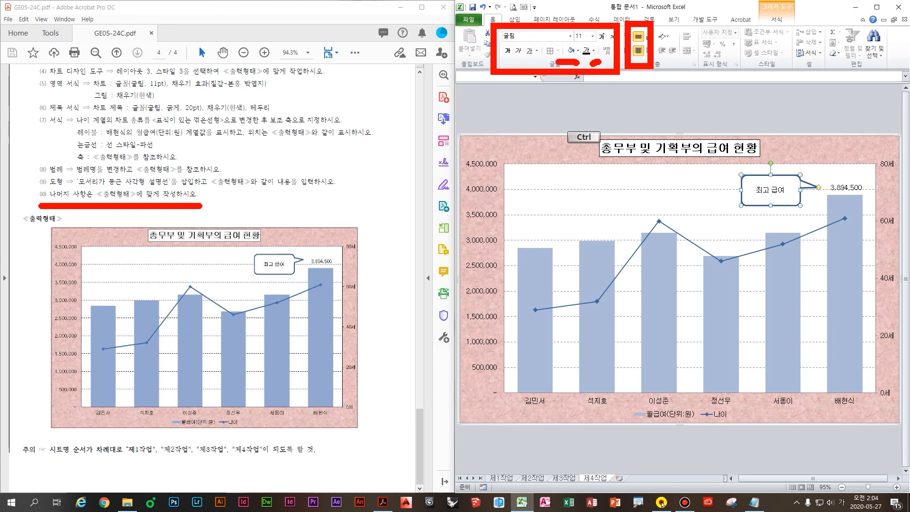
pyautogui.press('Escape')
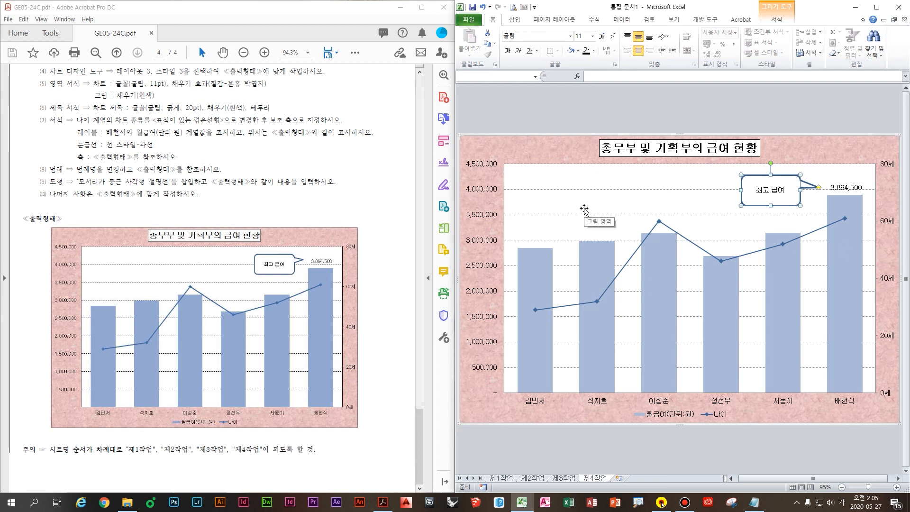
pyautogui.click(679, 446)
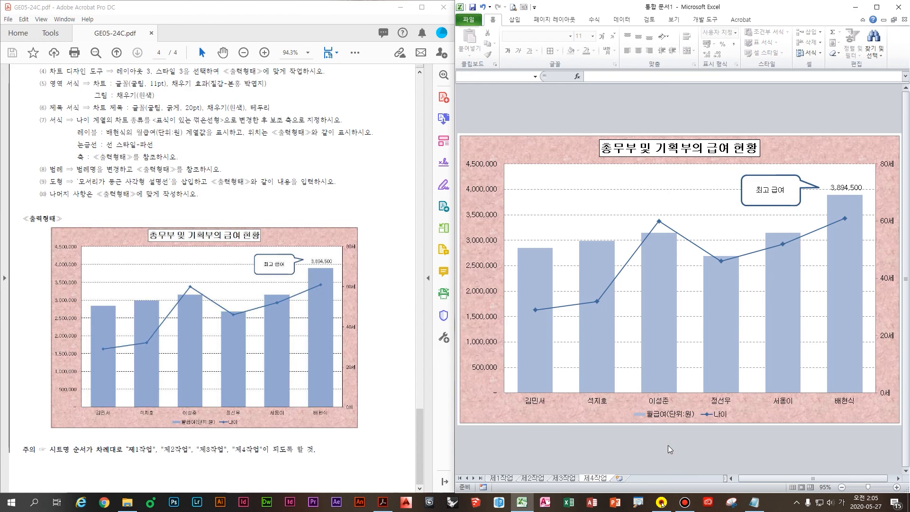